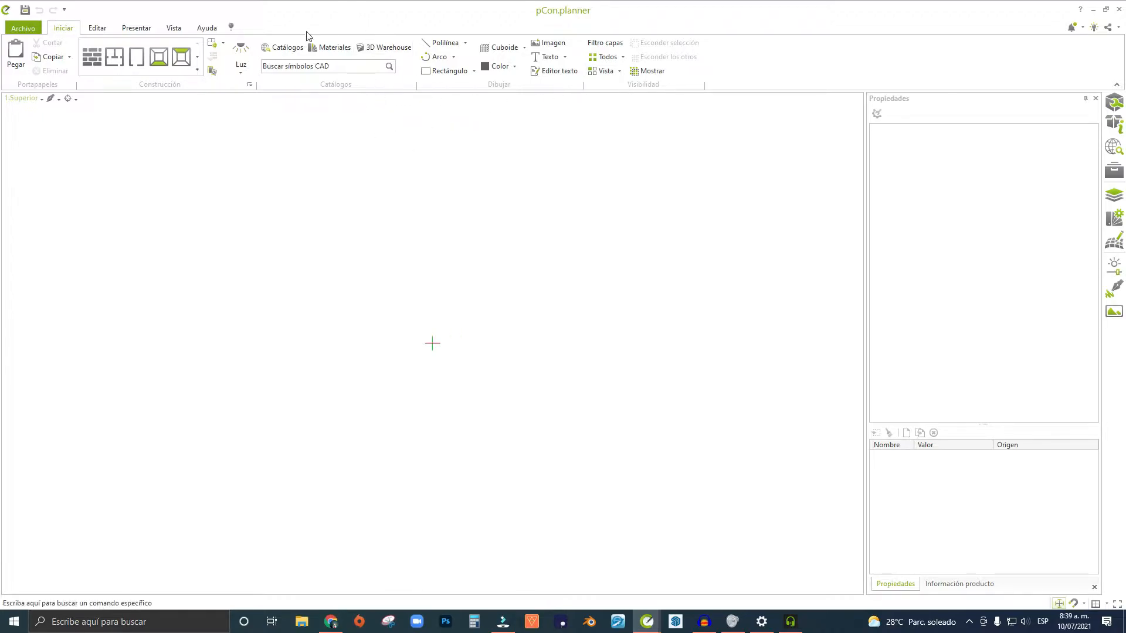
# Browse the material categories in the online materials catalog, from Vidrio through Misceláneo, and put the catalog away.
pyautogui.click(337, 49)
pyautogui.moveTo(473, 108); pyautogui.dragTo(470, 39)
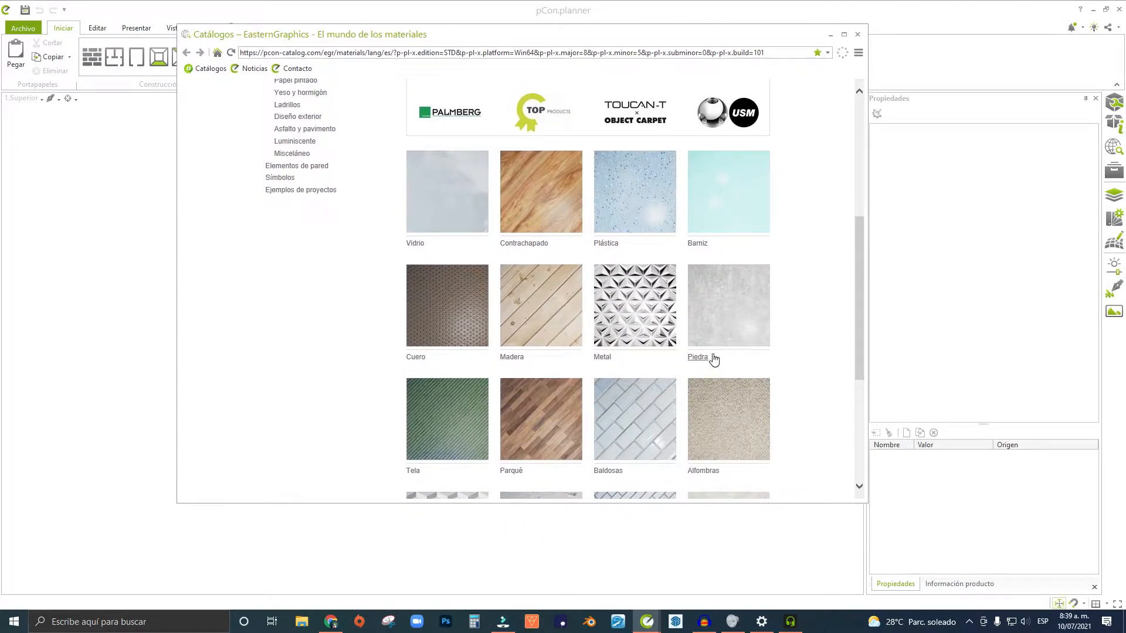
pyautogui.scroll(-2, 722, 220)
pyautogui.scroll(-2, 721, 381)
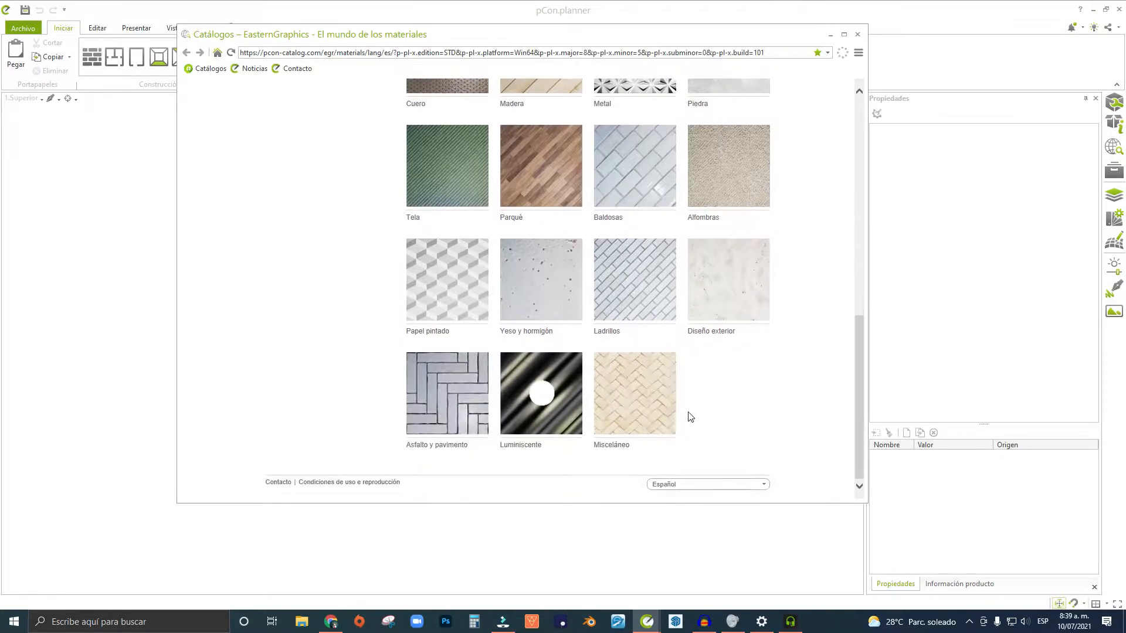
pyautogui.scroll(3, 575, 256)
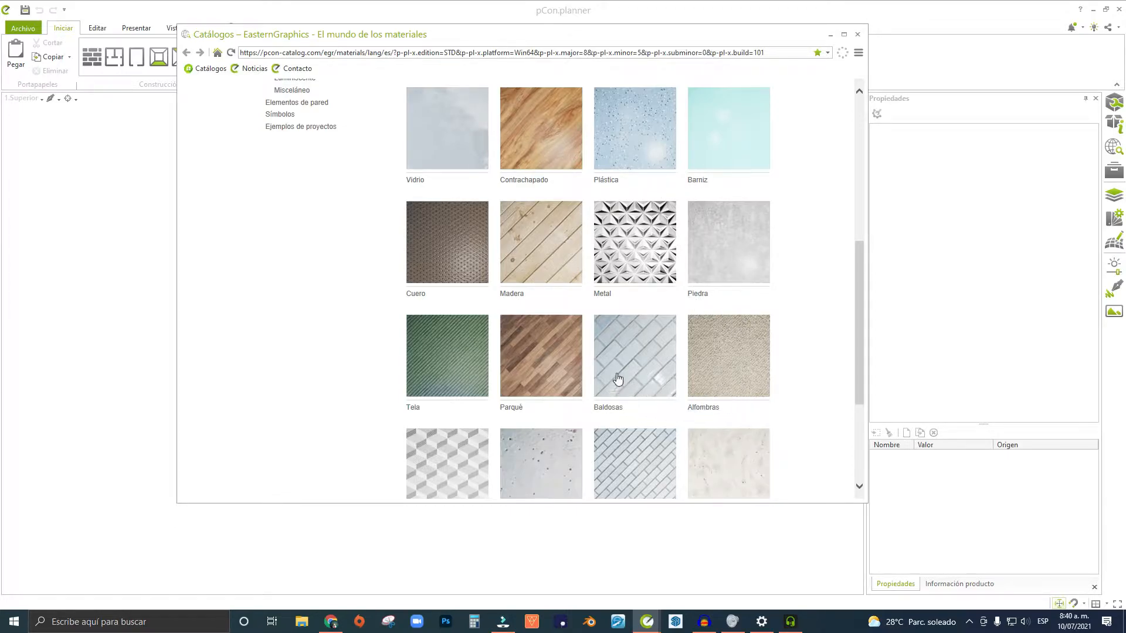
pyautogui.scroll(-2, 601, 354)
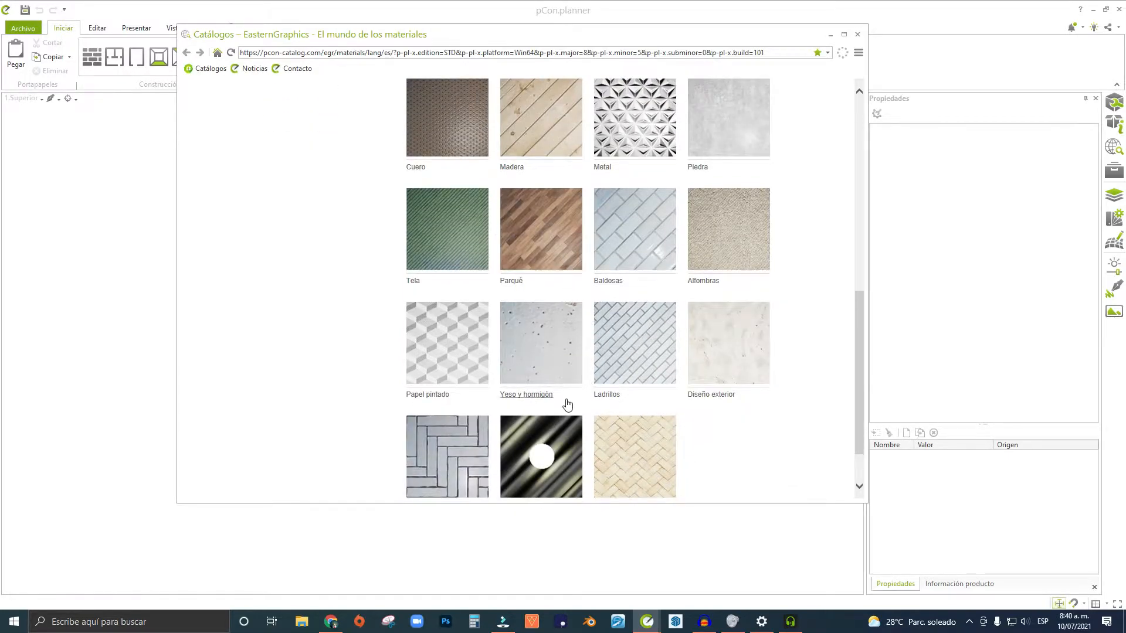
pyautogui.scroll(-1, 567, 405)
pyautogui.scroll(4, 611, 348)
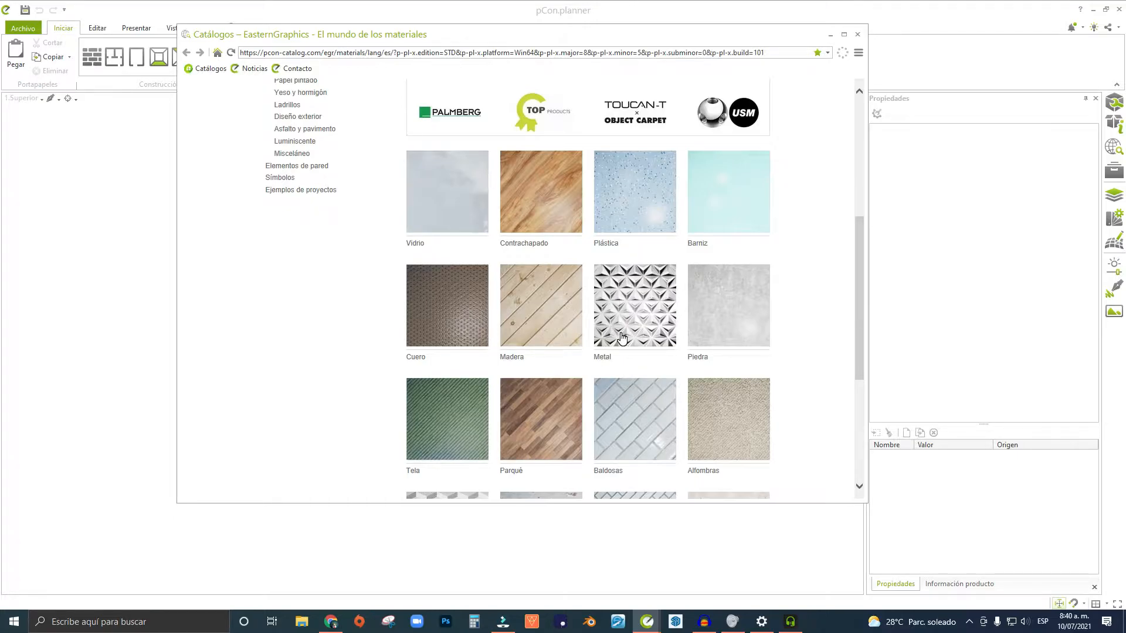
pyautogui.scroll(-2, 592, 342)
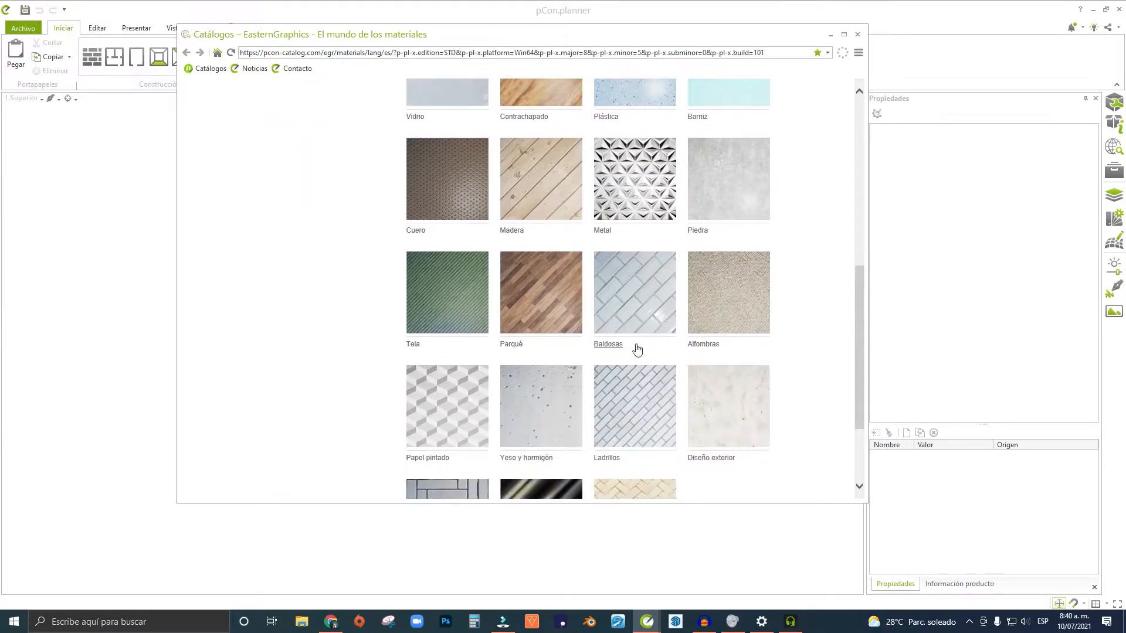
pyautogui.scroll(2, 778, 208)
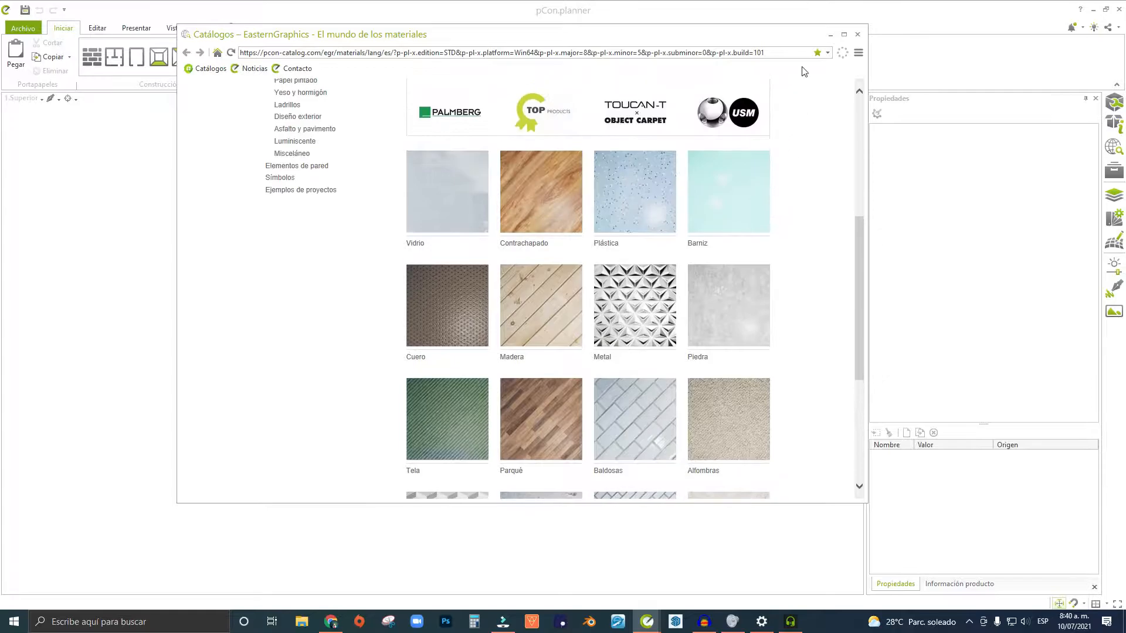
pyautogui.click(830, 36)
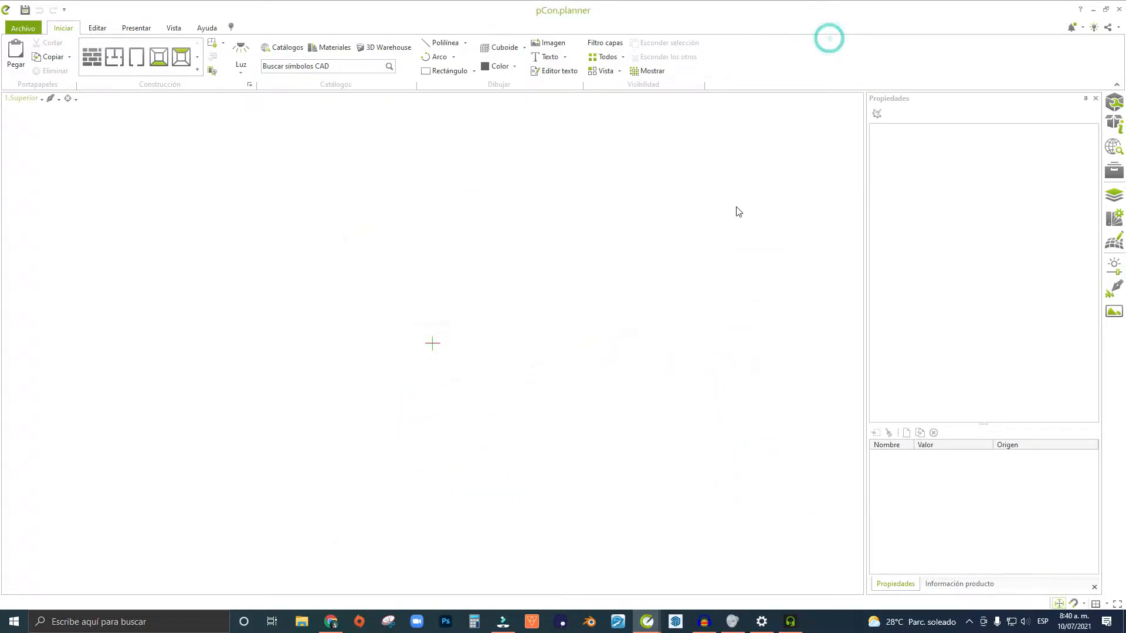
# Set the viewport to Perspectiva and draw a cuboid from the origin with a base of about 0.95 by 0.58 m.
pyautogui.click(30, 99)
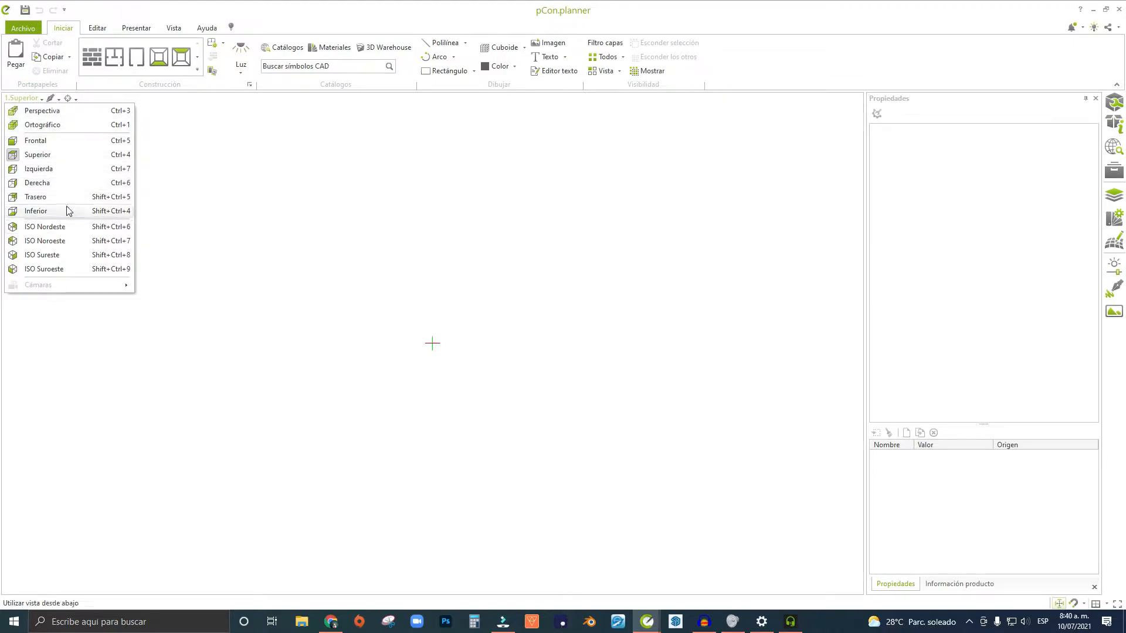
pyautogui.click(52, 112)
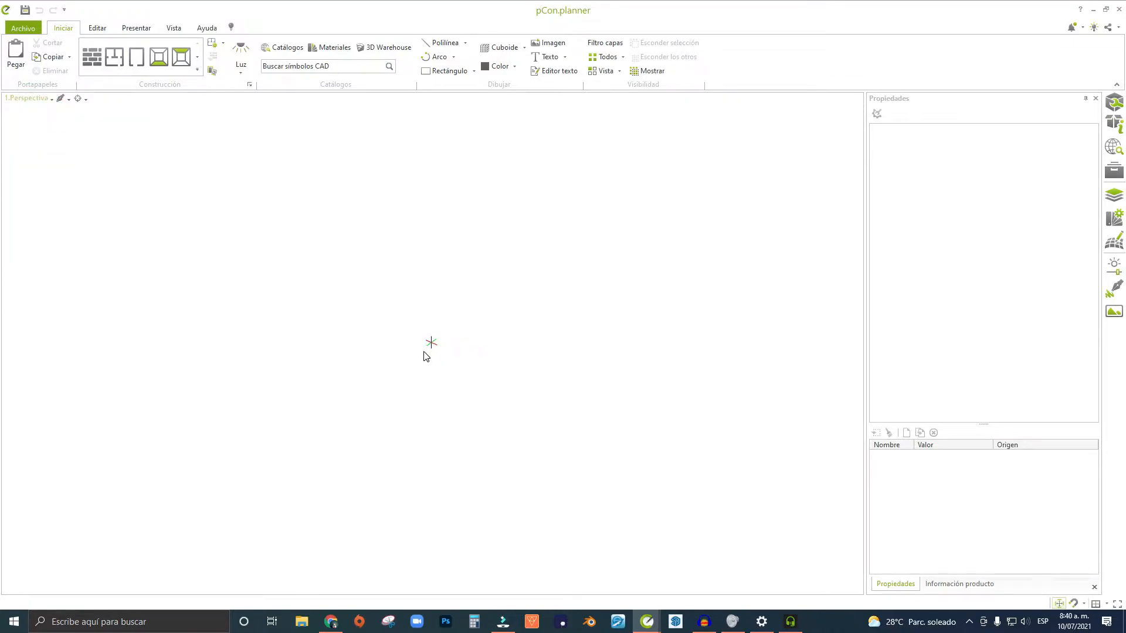
pyautogui.scroll(3, 436, 312)
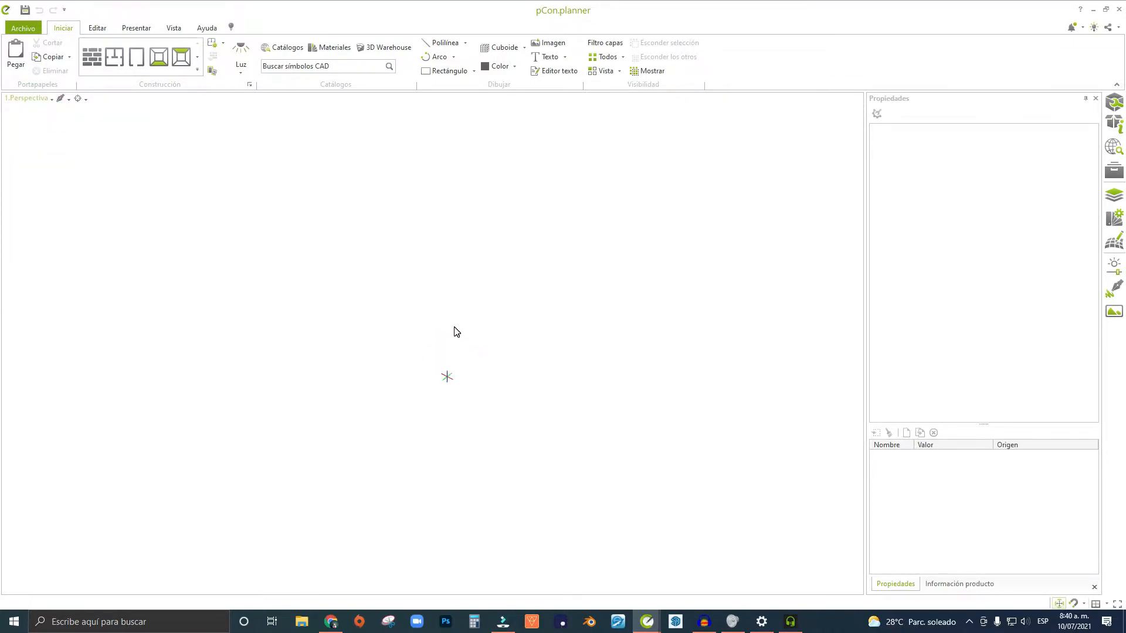
pyautogui.click(524, 48)
pyautogui.click(491, 63)
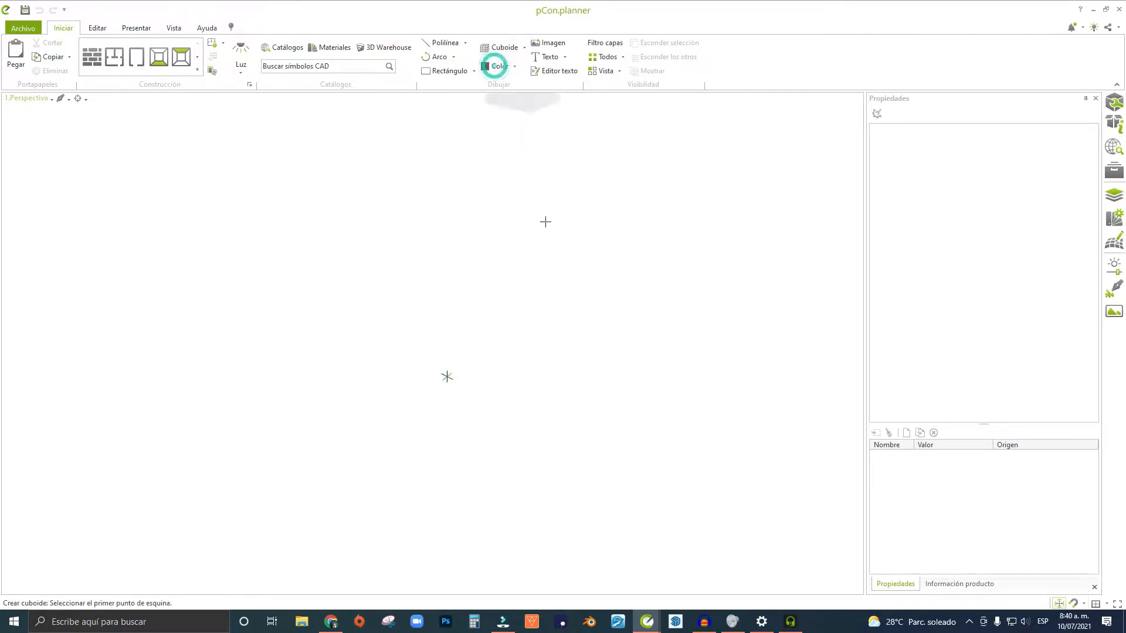
pyautogui.click(447, 376)
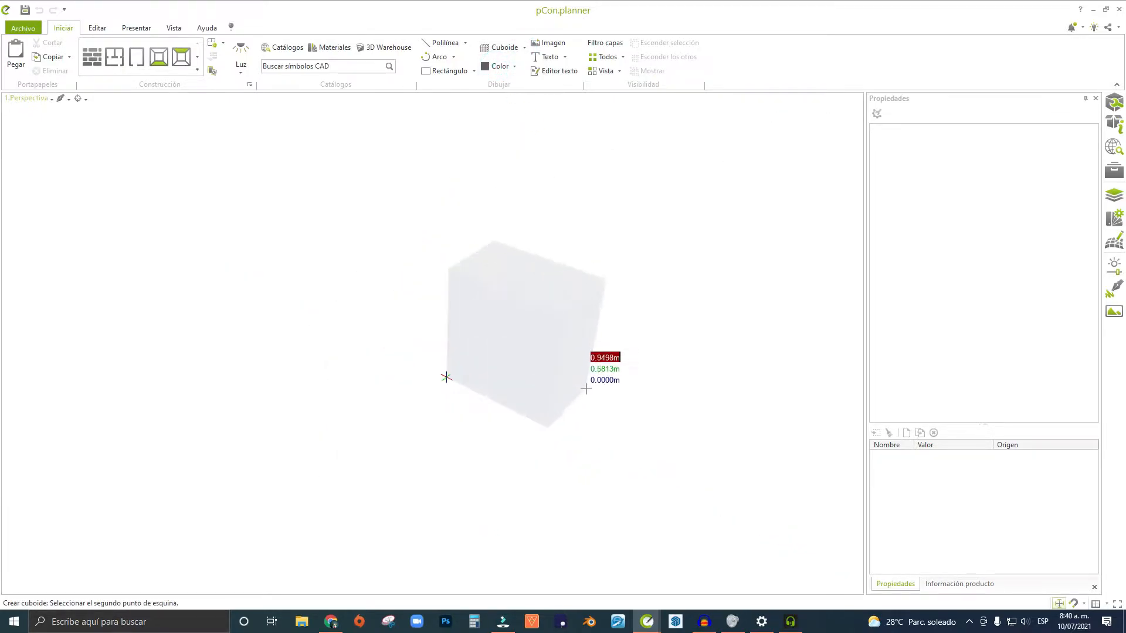
pyautogui.click(585, 388)
pyautogui.click(589, 364)
pyautogui.scroll(6, 610, 355)
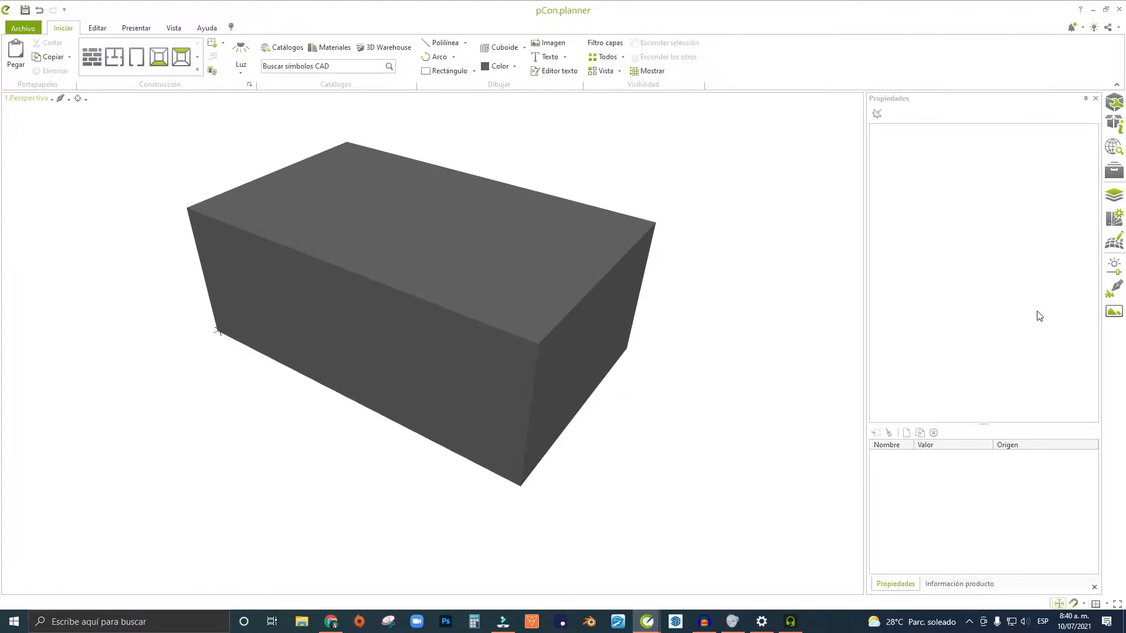
# Open the material editor and place it beside the cuboid so both can be seen.
pyautogui.click(1114, 220)
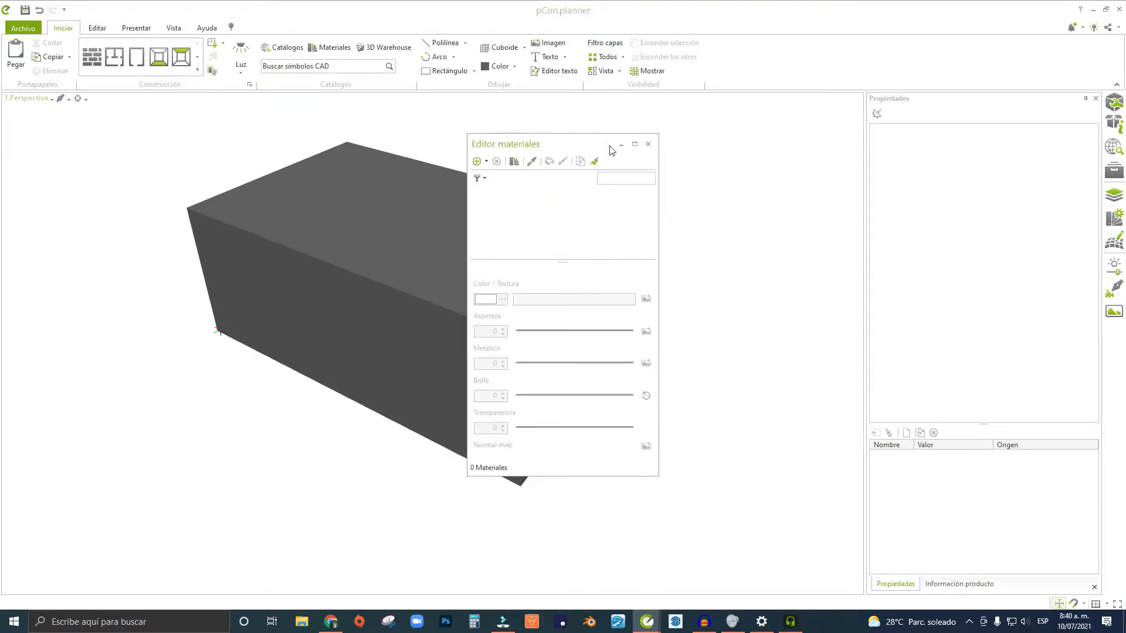
pyautogui.moveTo(566, 149); pyautogui.dragTo(781, 123)
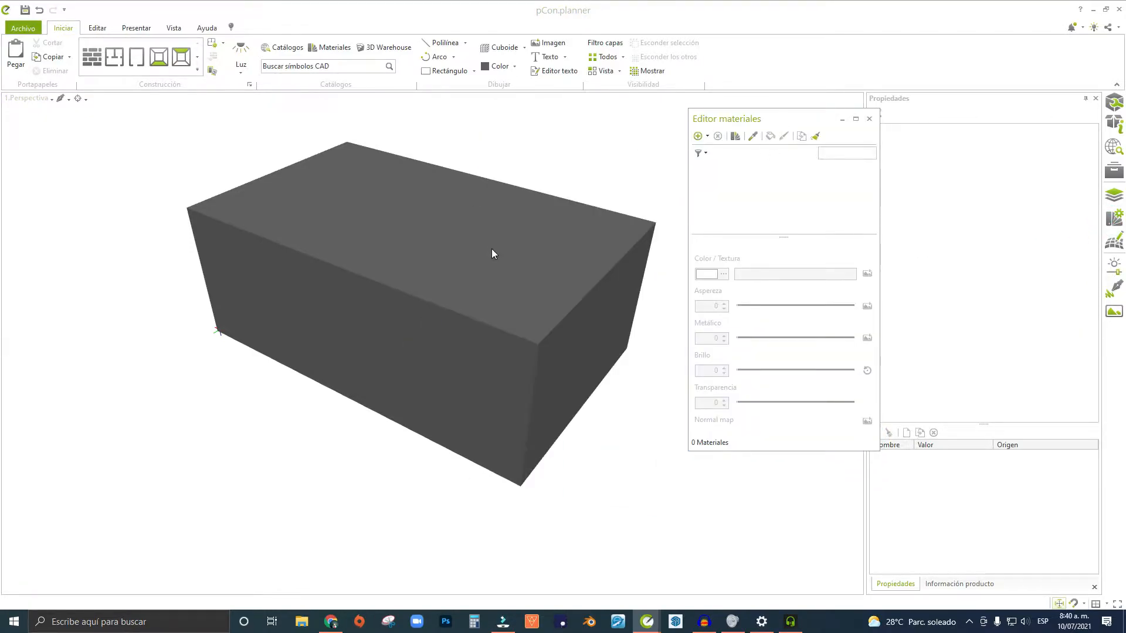
pyautogui.scroll(3, 456, 278)
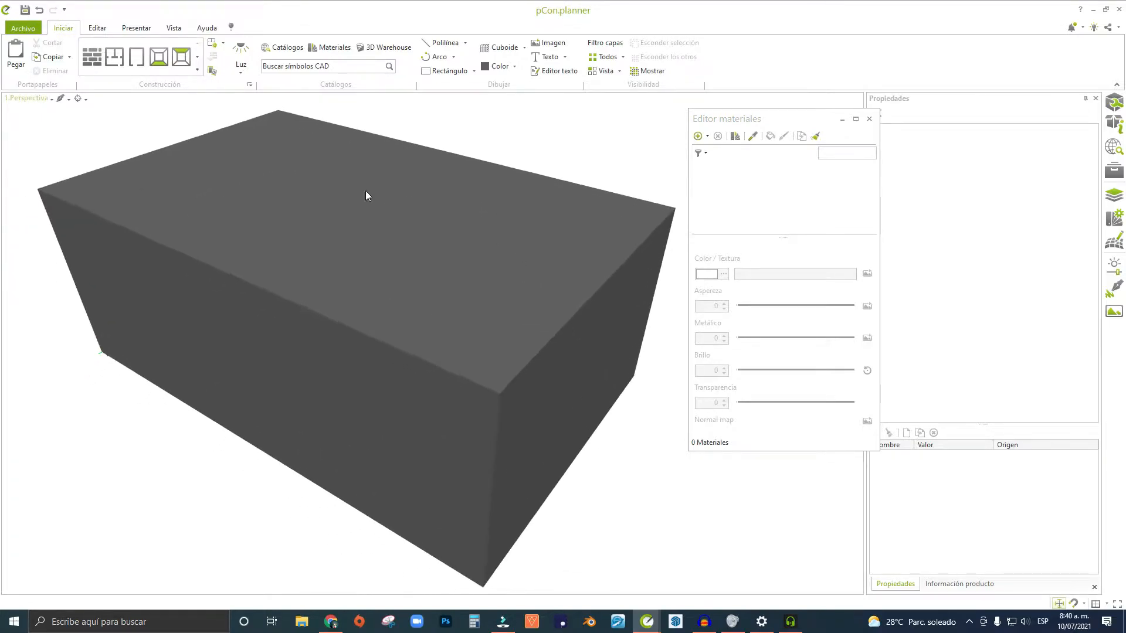
pyautogui.moveTo(541, 297); pyautogui.dragTo(558, 277, button='middle')
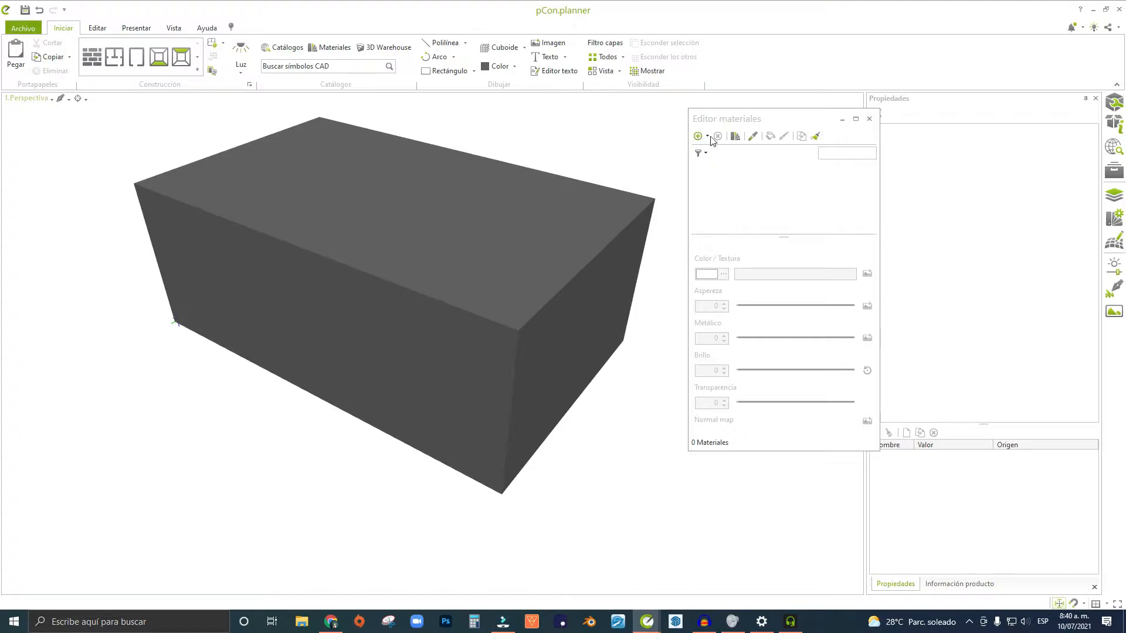
pyautogui.moveTo(742, 116)
pyautogui.mouseDown()
pyautogui.moveTo(722, 106)
pyautogui.moveTo(748, 117)
pyautogui.mouseUp()
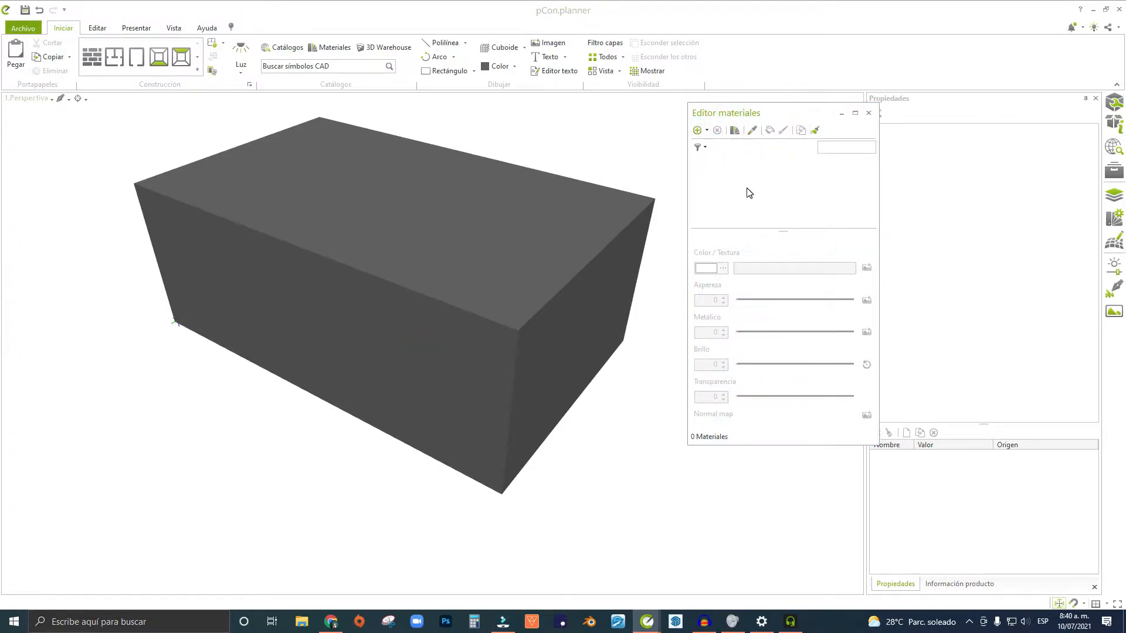
pyautogui.click(697, 131)
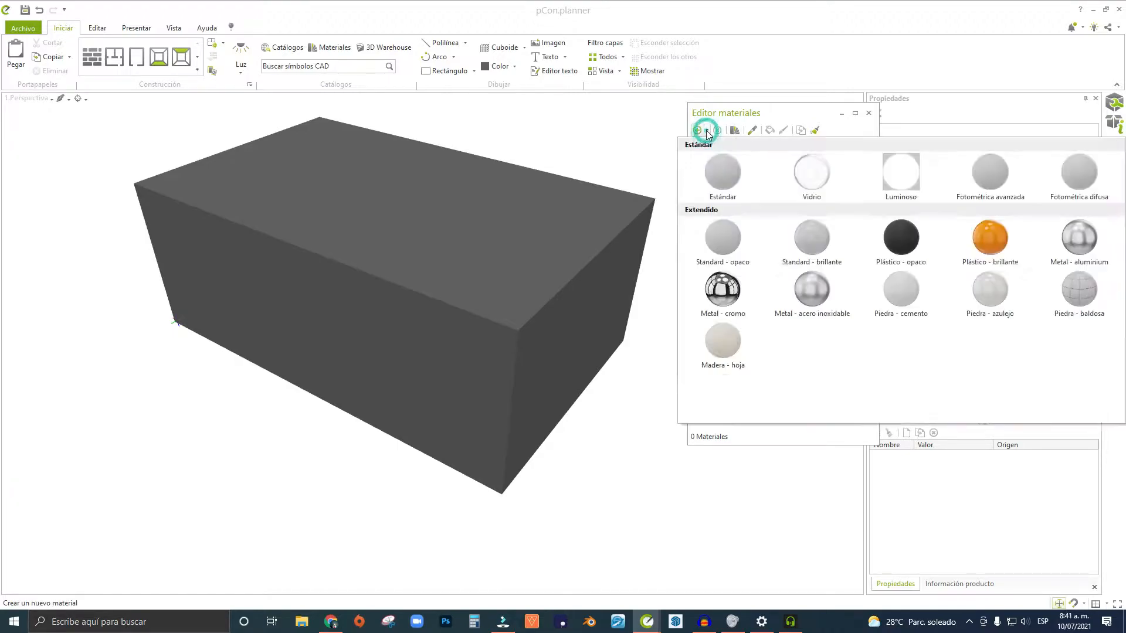
pyautogui.click(776, 121)
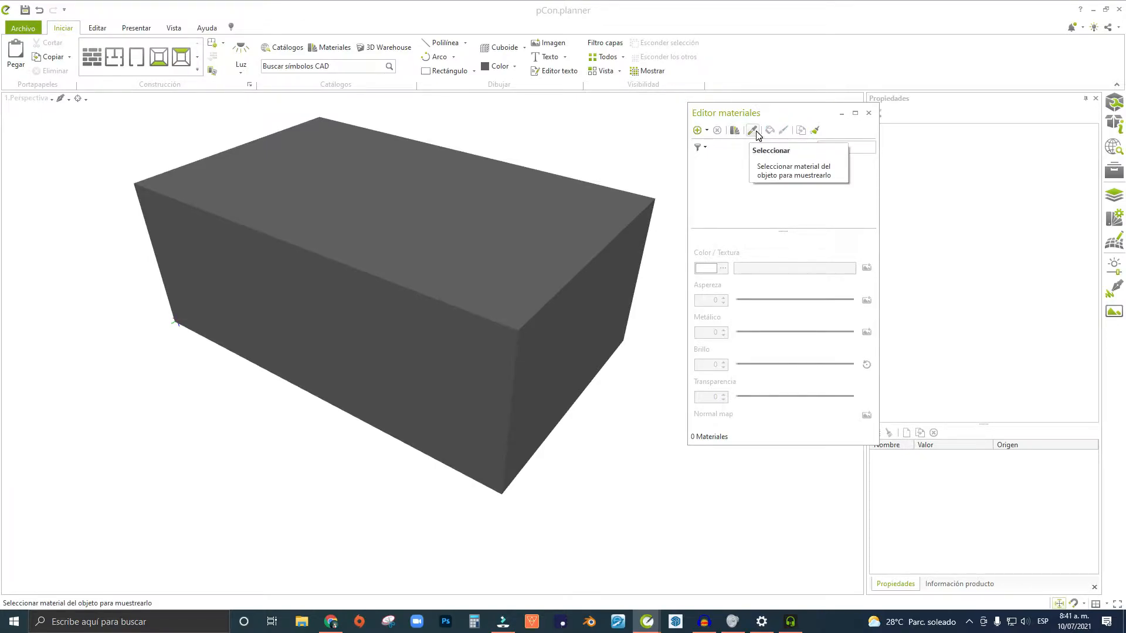
pyautogui.click(749, 133)
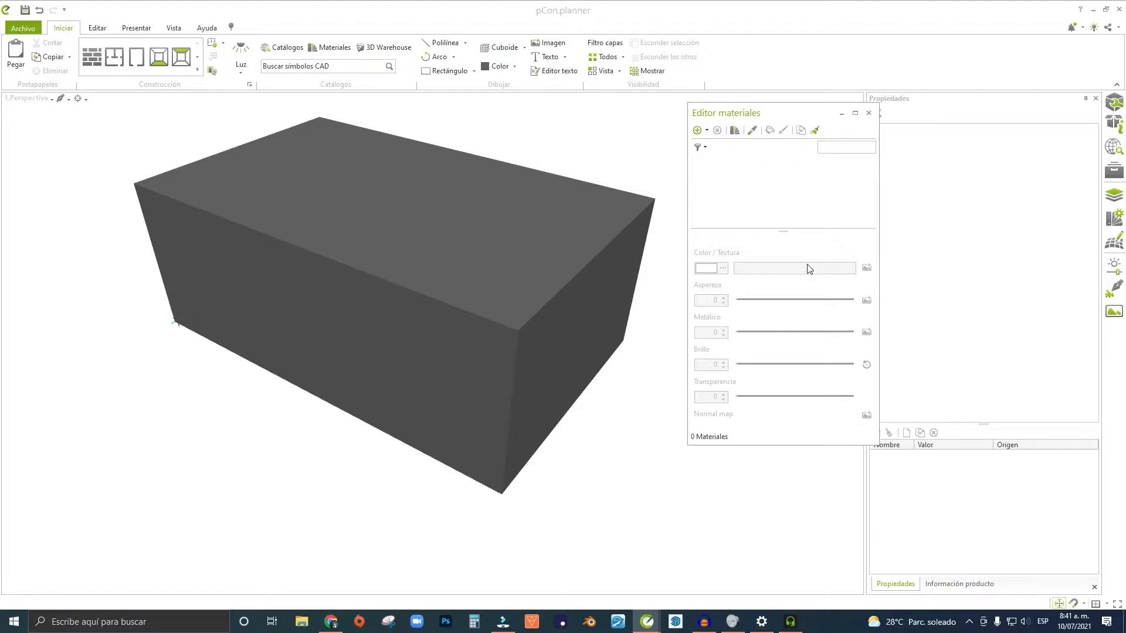
# Create a new material of the Estándar type and name it MATERIAL 1.
pyautogui.click(699, 130)
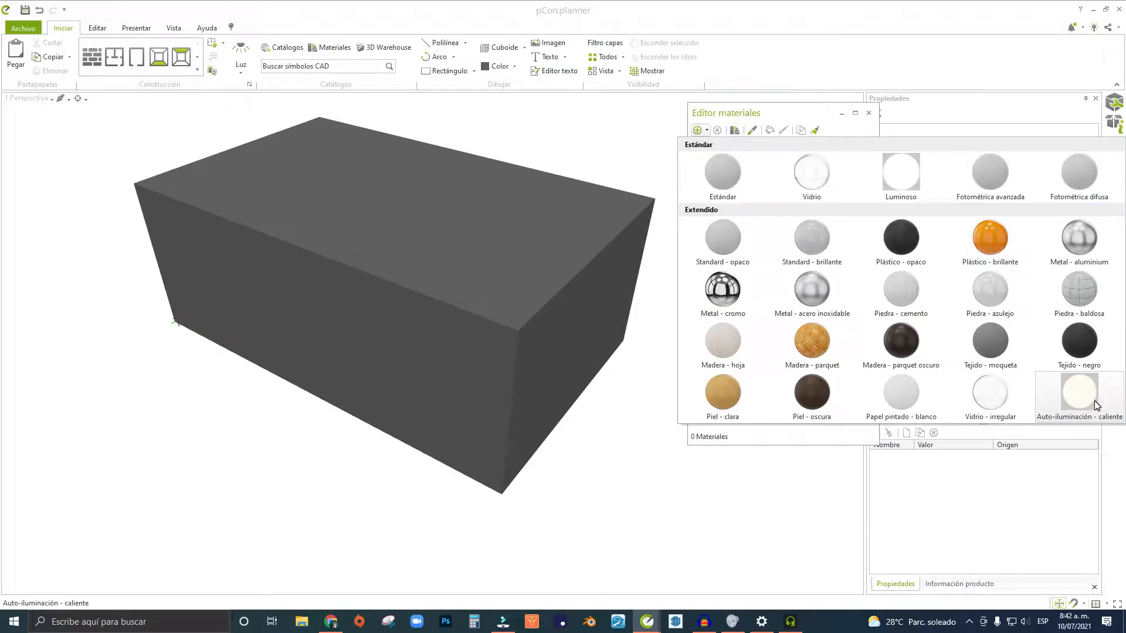
pyautogui.click(714, 196)
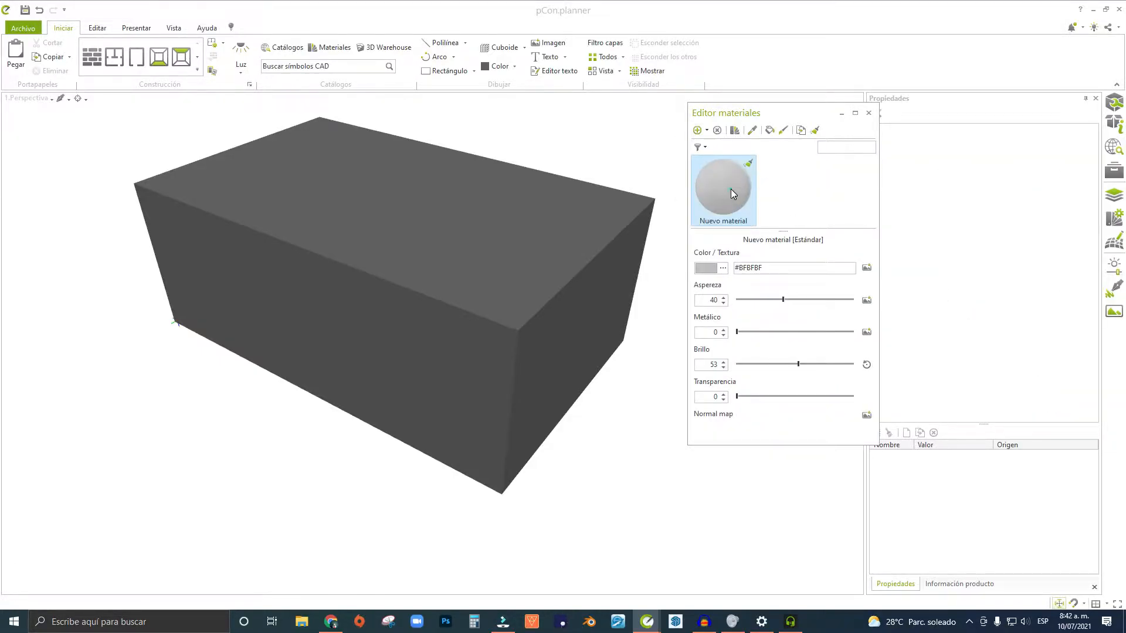
pyautogui.doubleClick(734, 222)
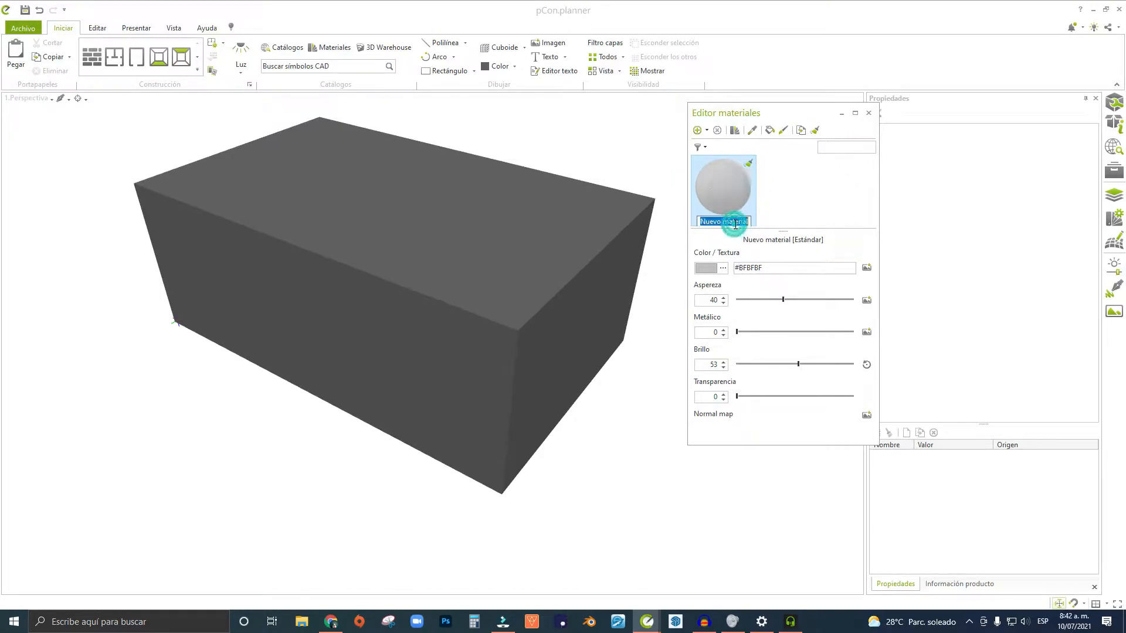
pyautogui.write('MATERIAL')
pyautogui.write('1')
pyautogui.press('Return')
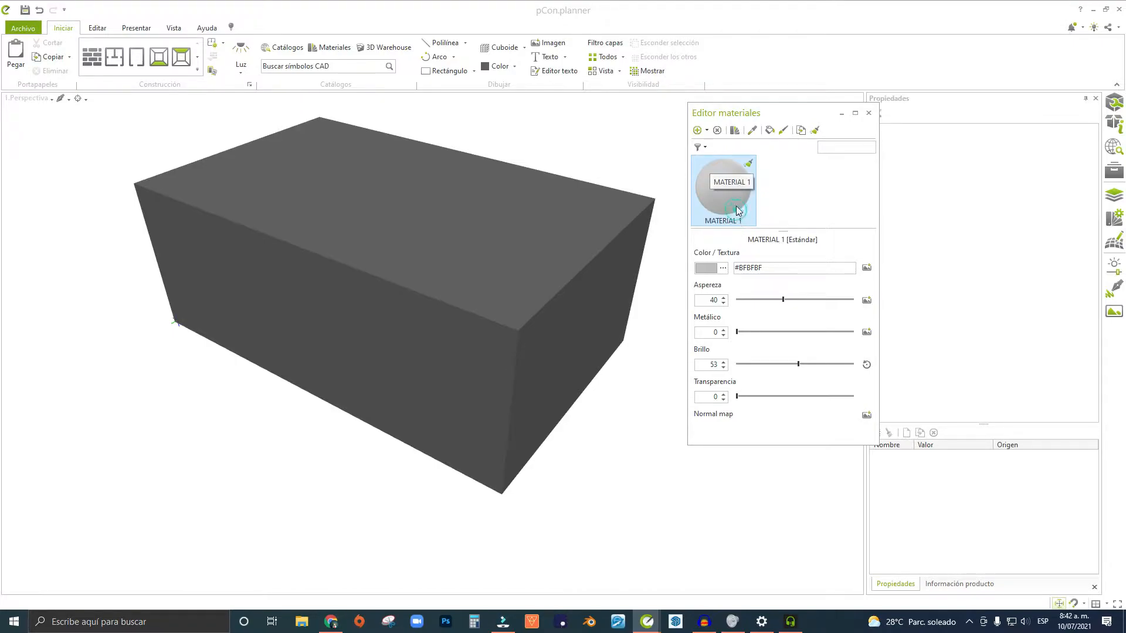
# Apply MATERIAL 1 to the cuboid and leave the material application tool.
pyautogui.click(783, 129)
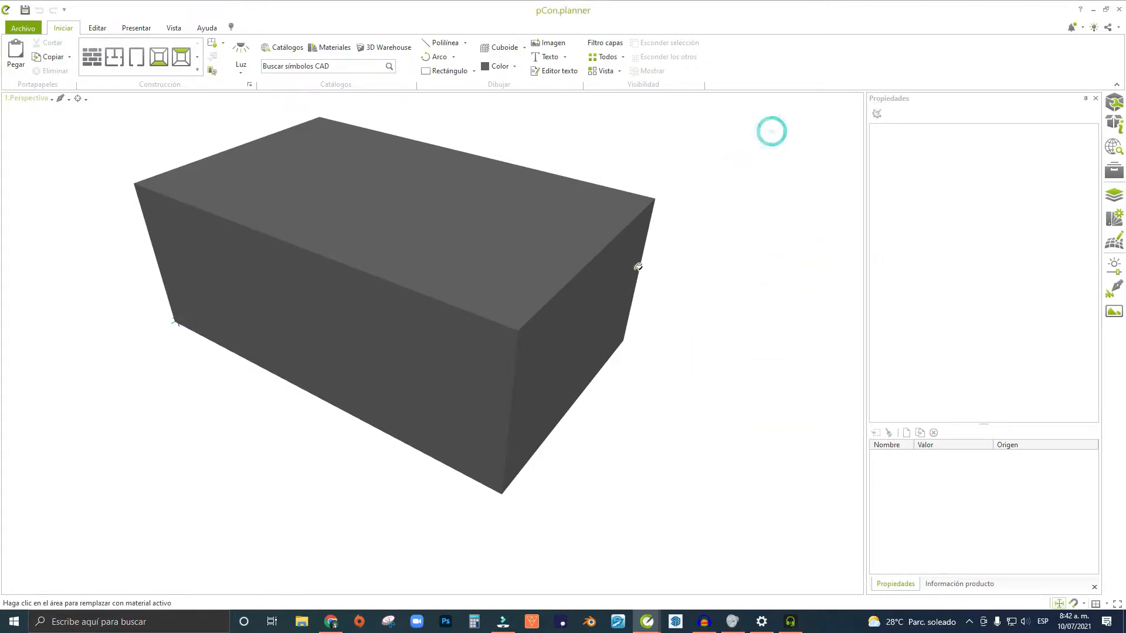
pyautogui.click(542, 290)
pyautogui.press('Escape')
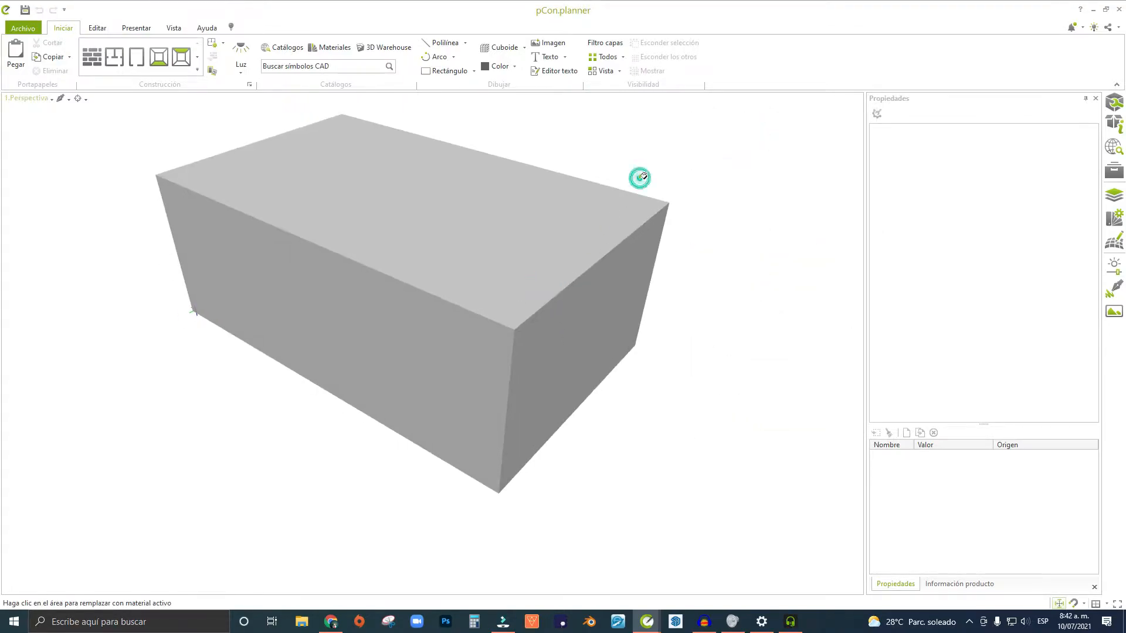
pyautogui.moveTo(534, 280); pyautogui.dragTo(494, 310, button='middle')
pyautogui.moveTo(496, 313)
pyautogui.mouseDown(button='right')
pyautogui.moveTo(501, 293)
pyautogui.moveTo(481, 308)
pyautogui.mouseUp(button='right')
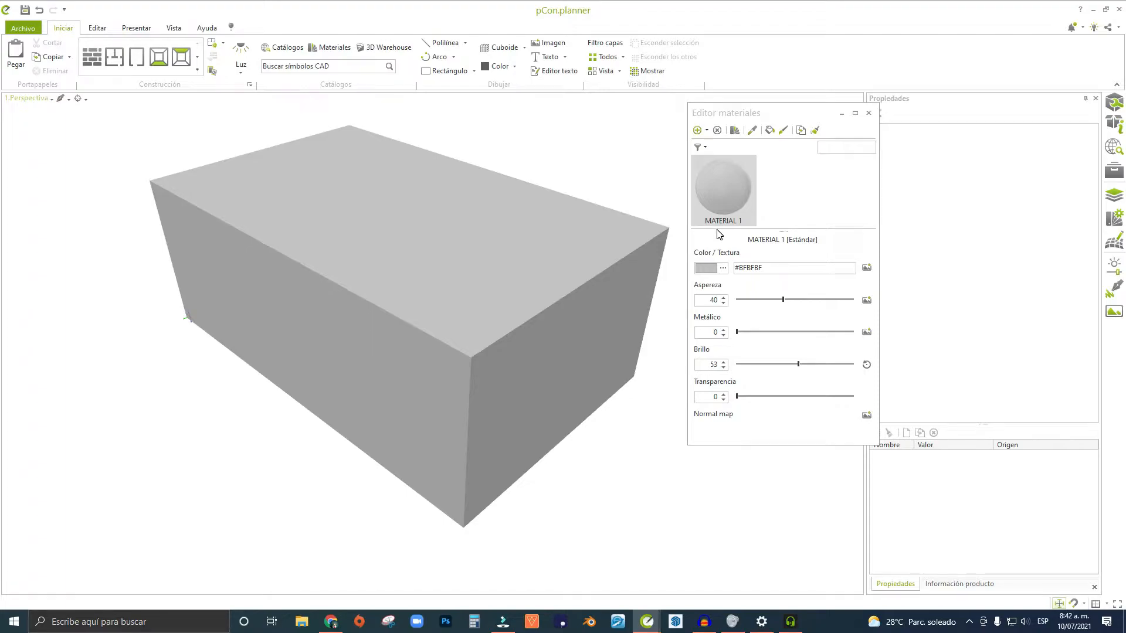
# Change the color of MATERIAL 1 to pure red, #FF0000, by defining a custom color.
pyautogui.click(766, 267)
pyautogui.doubleClick(762, 270)
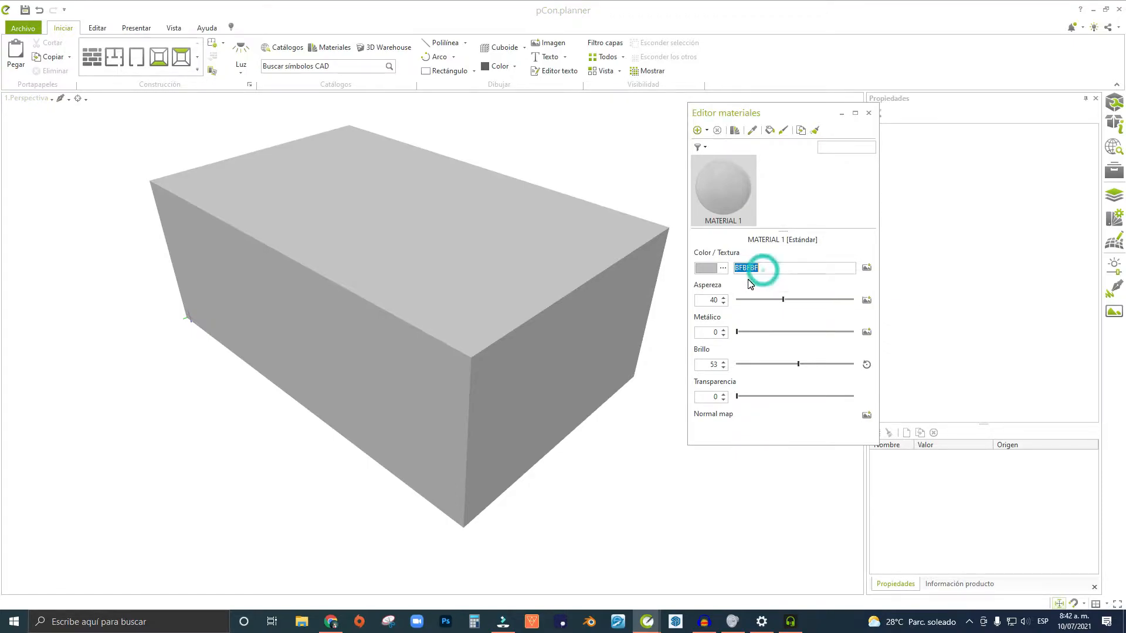
pyautogui.click(723, 268)
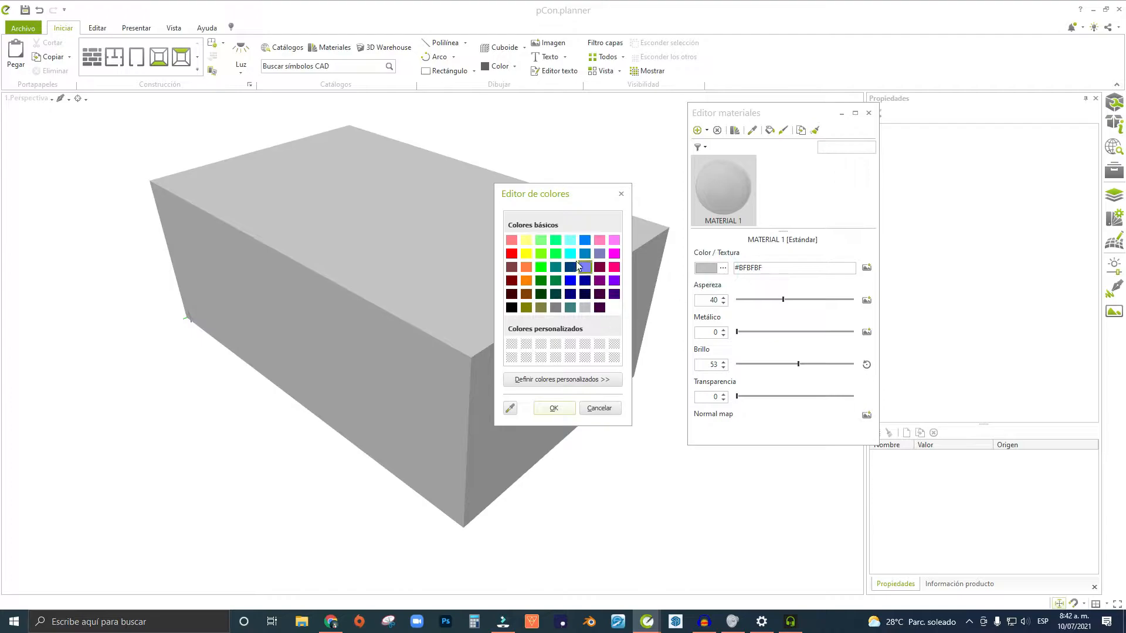
pyautogui.moveTo(546, 198); pyautogui.dragTo(402, 170)
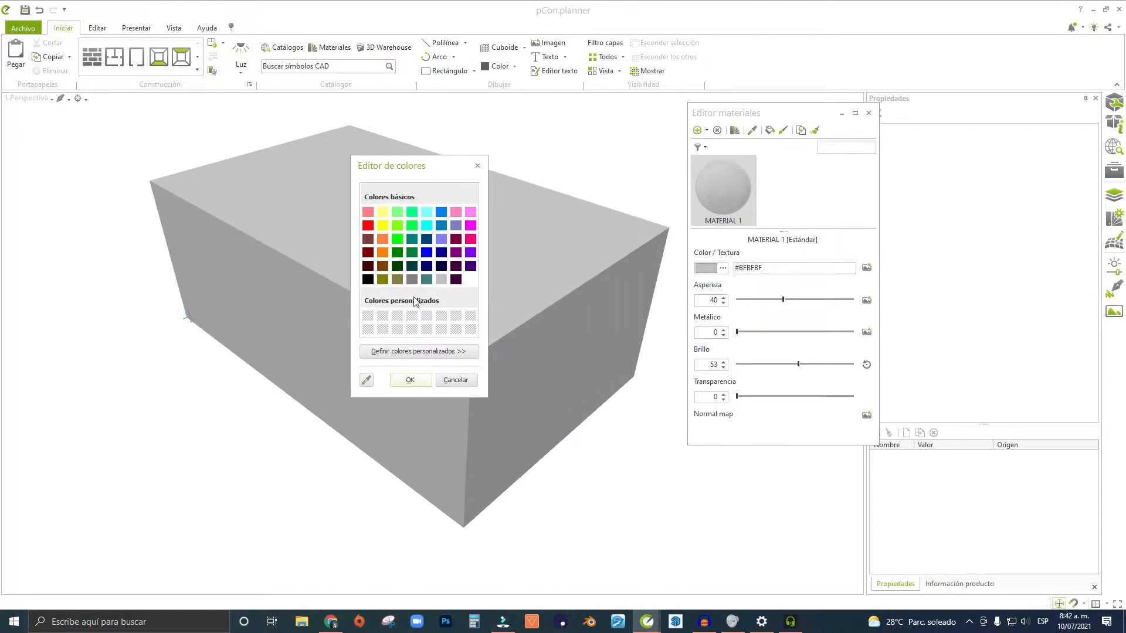
pyautogui.click(420, 350)
pyautogui.moveTo(543, 162); pyautogui.dragTo(439, 148)
pyautogui.click(491, 198)
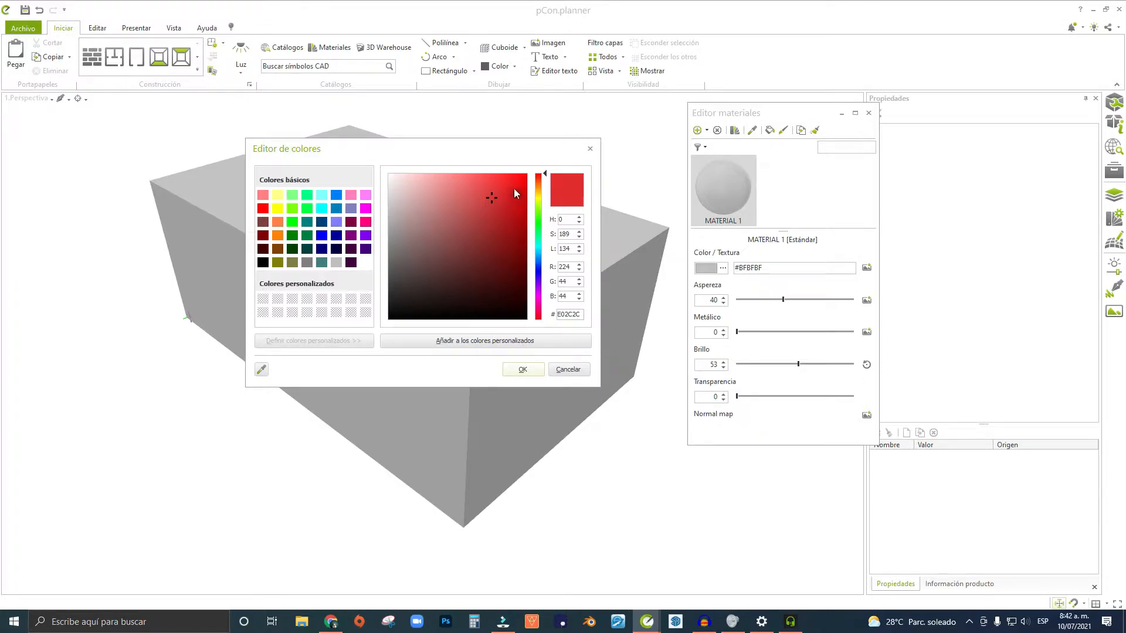
pyautogui.moveTo(513, 188); pyautogui.dragTo(527, 174)
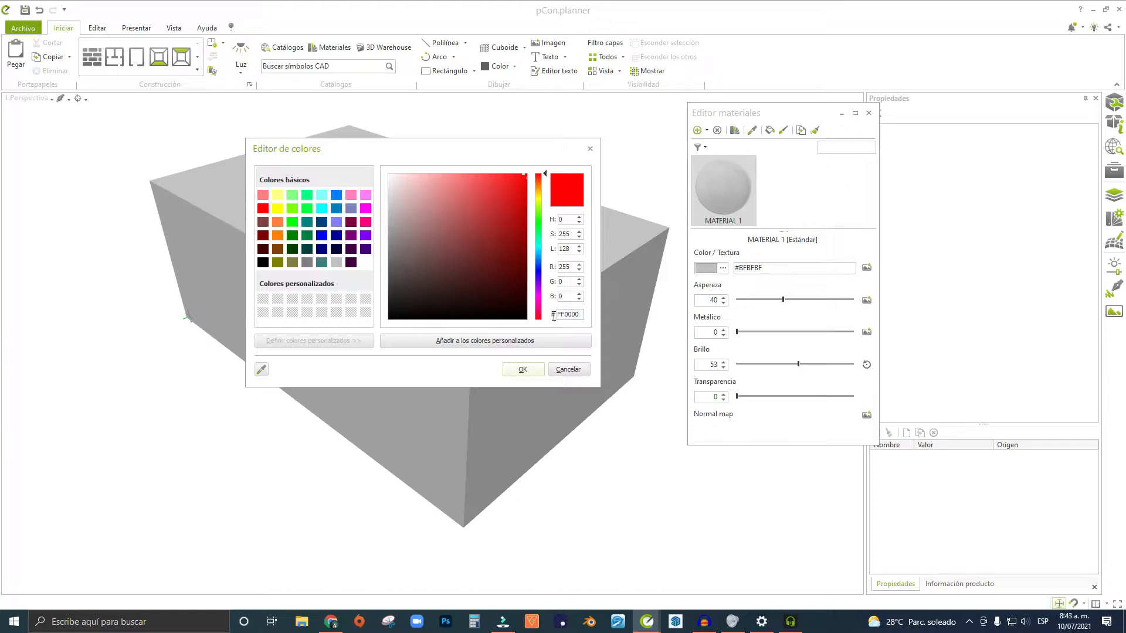
pyautogui.moveTo(578, 315); pyautogui.dragTo(556, 315)
pyautogui.click(554, 296)
pyautogui.doubleClick(564, 296)
pyautogui.doubleClick(563, 282)
pyautogui.doubleClick(568, 316)
pyautogui.click(573, 319)
pyautogui.doubleClick(580, 315)
pyautogui.click(521, 369)
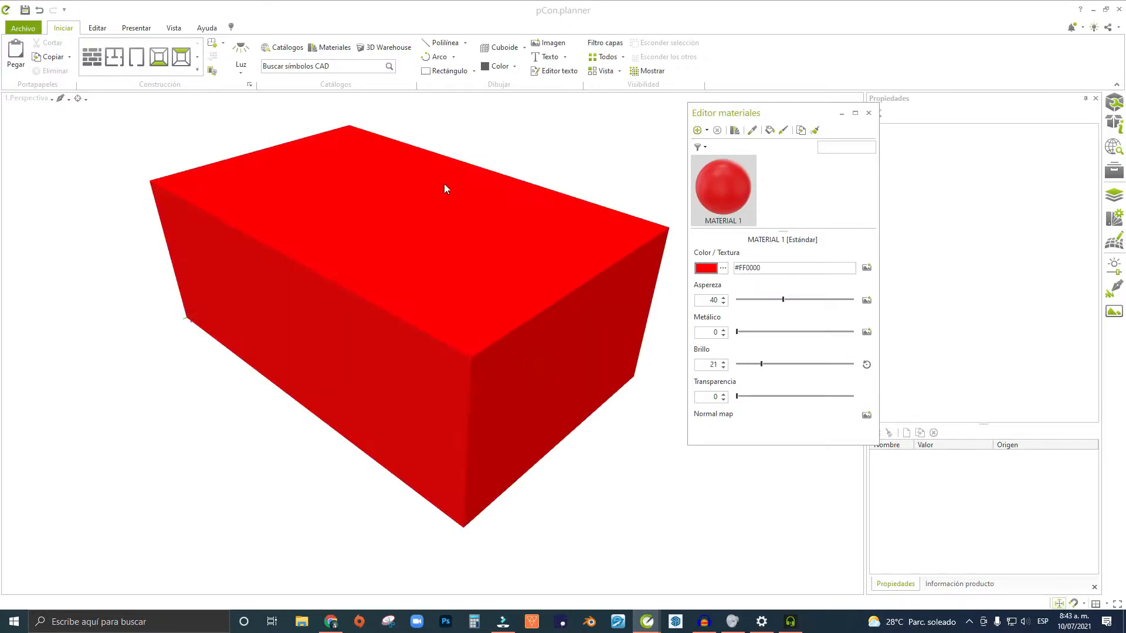
# Switch the viewport to the most realistic render mode, check the cuboid's surface, and move the material editor slightly higher.
pyautogui.moveTo(441, 340); pyautogui.dragTo(463, 326, button='middle')
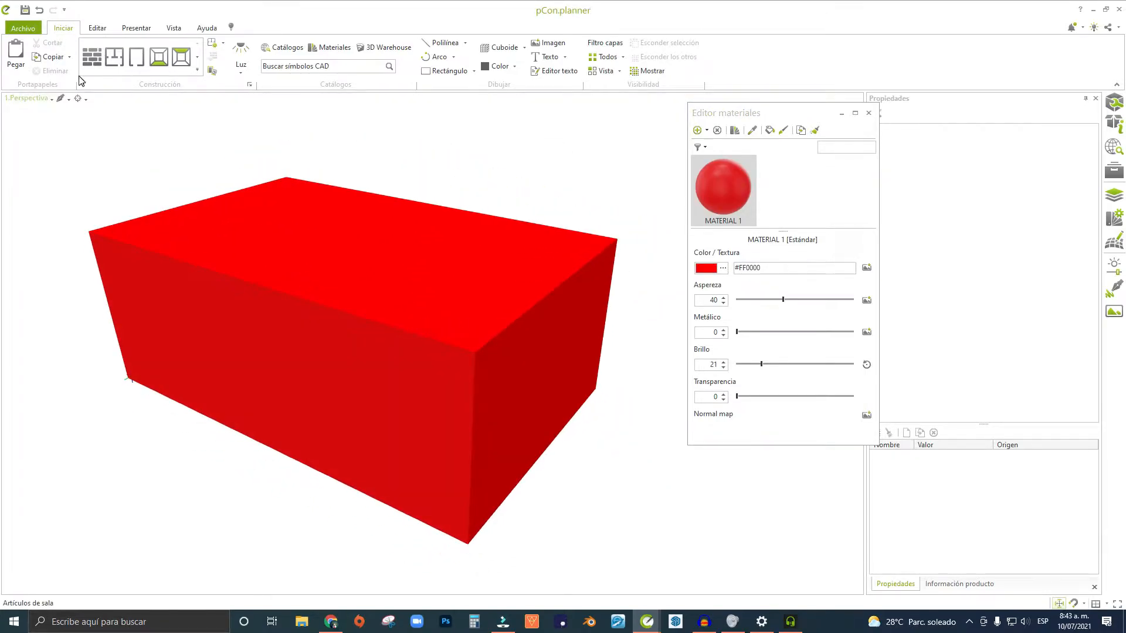
pyautogui.click(173, 28)
pyautogui.click(149, 56)
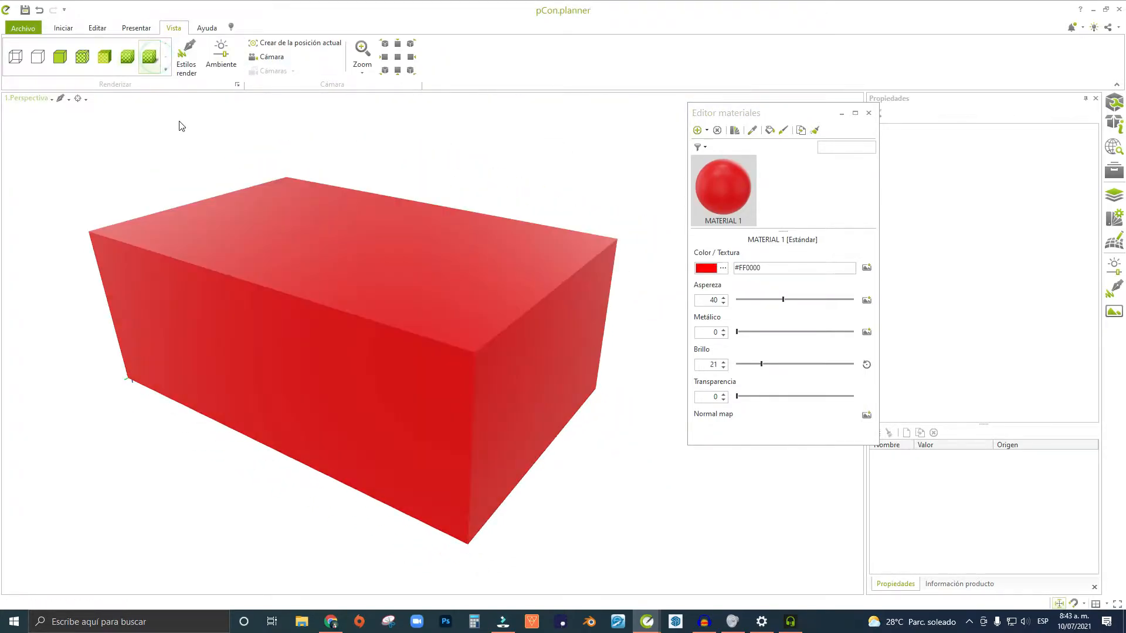
pyautogui.moveTo(404, 277); pyautogui.dragTo(375, 328, button='middle')
pyautogui.scroll(5, 402, 452)
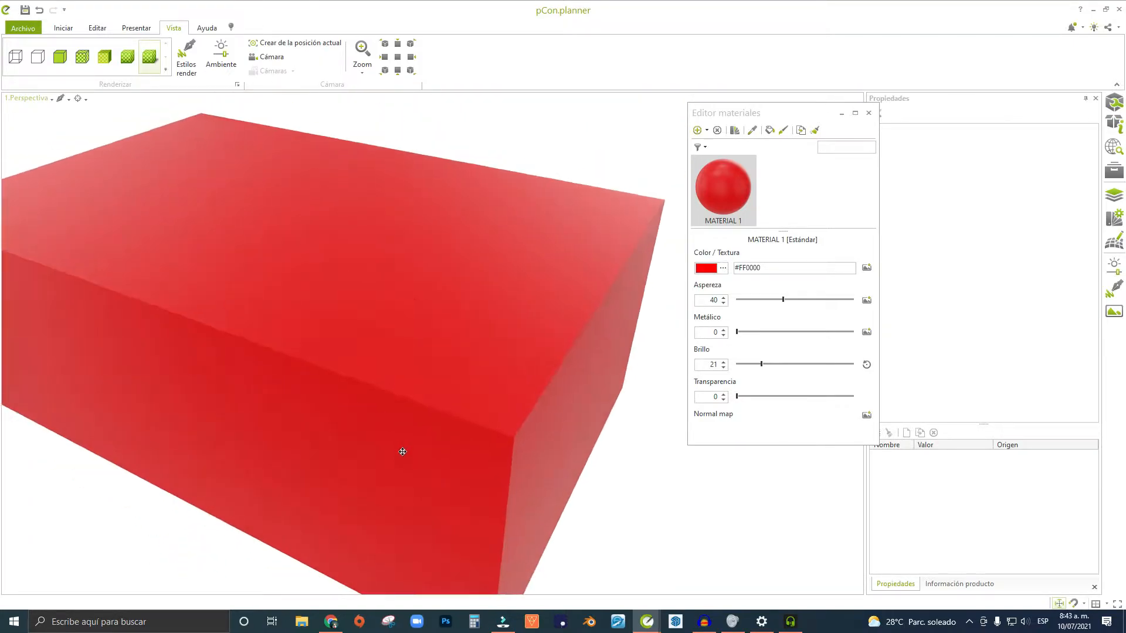
pyautogui.scroll(-5, 402, 451)
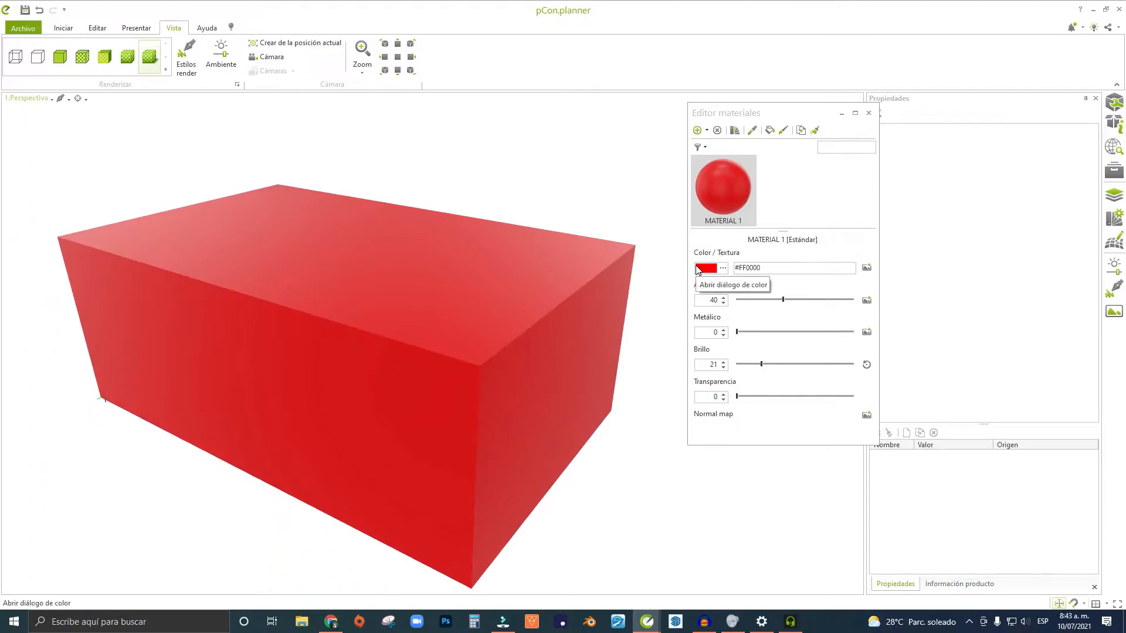
pyautogui.moveTo(468, 347); pyautogui.dragTo(482, 308, button='middle')
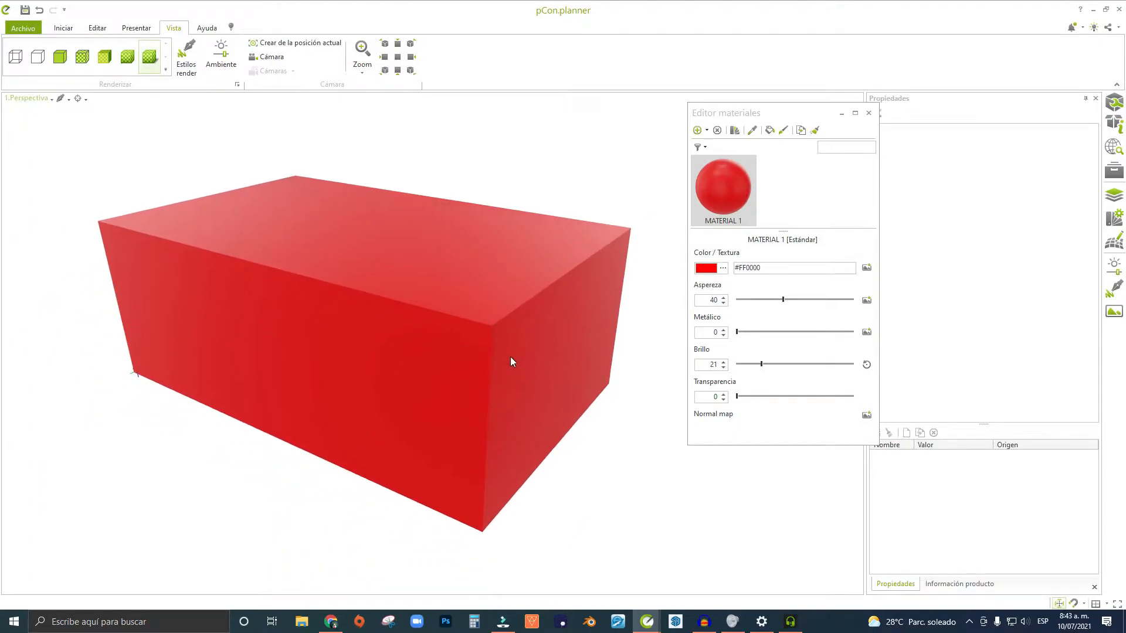
pyautogui.scroll(1, 547, 350)
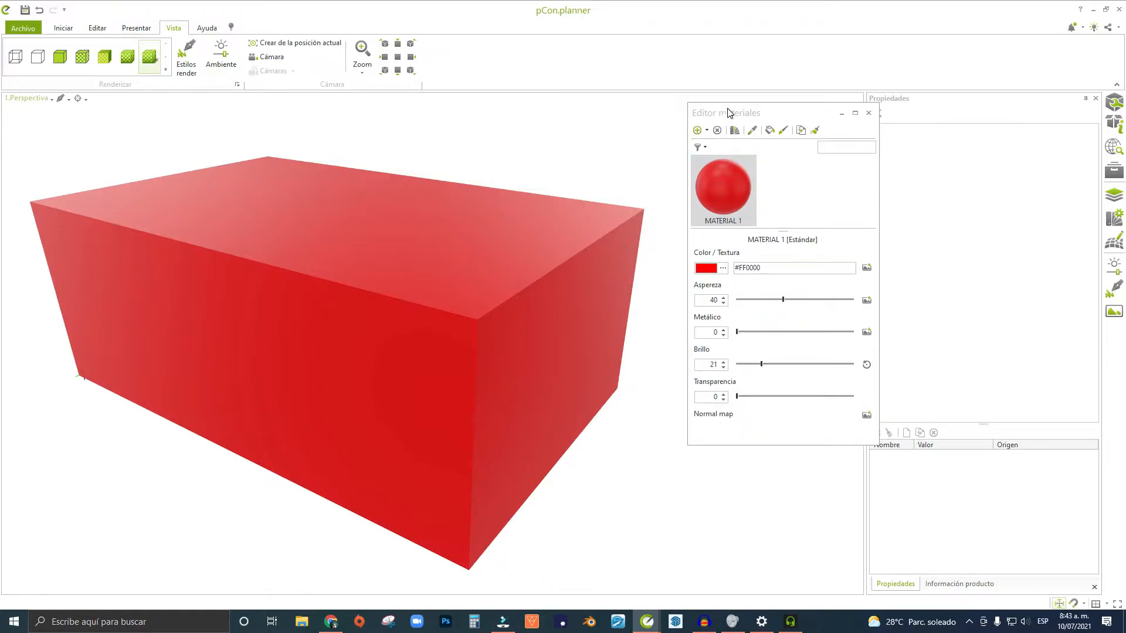
pyautogui.moveTo(731, 117); pyautogui.dragTo(711, 83)
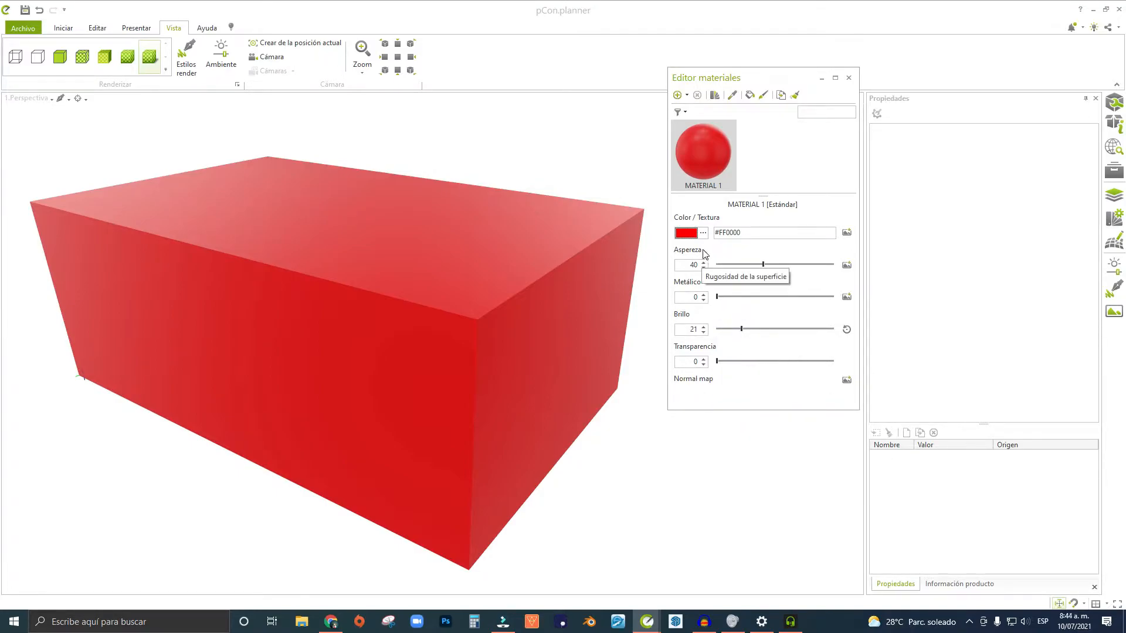
# Set the Aspereza of MATERIAL 1 to 0 and check the sharp reflections on the cuboid up close.
pyautogui.moveTo(763, 264)
pyautogui.mouseDown()
pyautogui.moveTo(712, 266)
pyautogui.moveTo(832, 273)
pyautogui.moveTo(713, 269)
pyautogui.mouseUp()
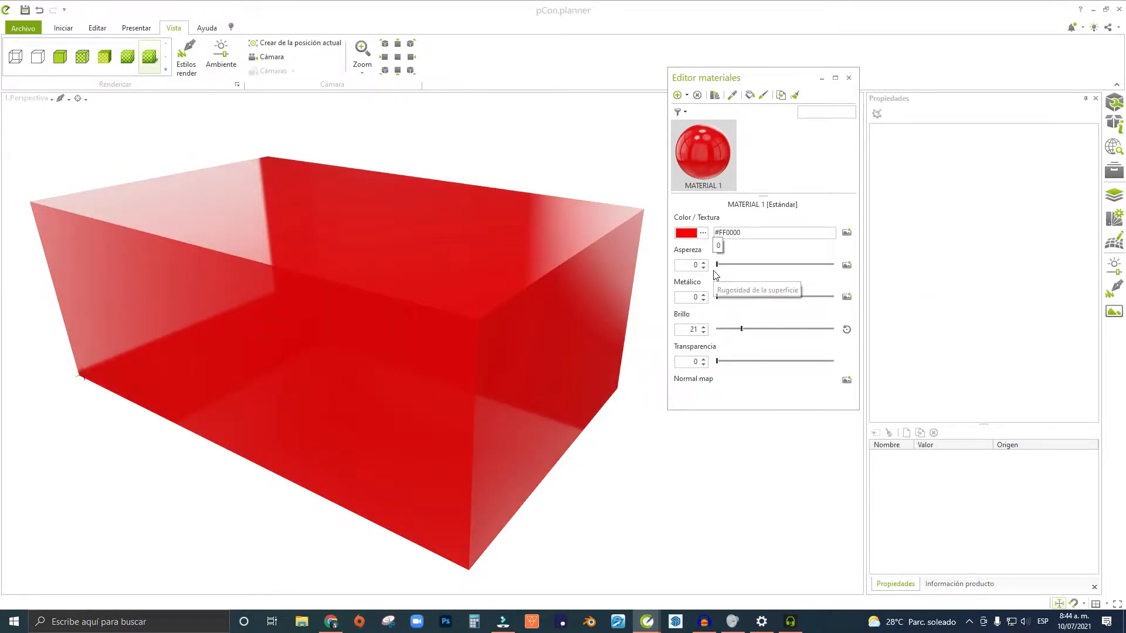
pyautogui.moveTo(229, 241); pyautogui.dragTo(374, 327, button='right')
pyautogui.scroll(5, 368, 291)
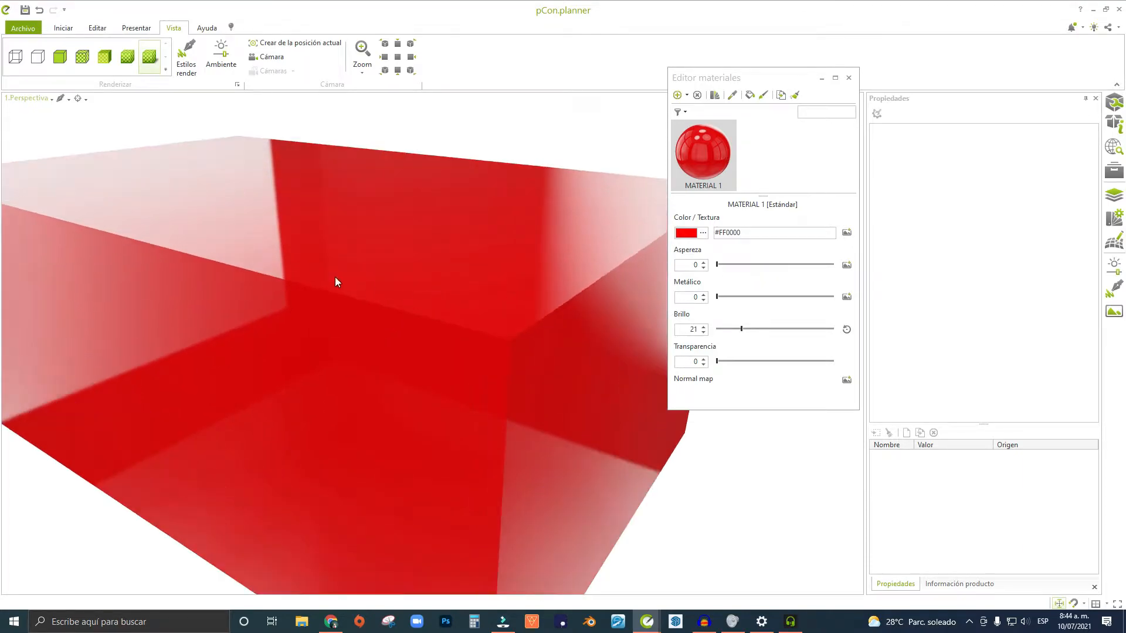
pyautogui.moveTo(343, 274); pyautogui.dragTo(369, 296, button='right')
pyautogui.scroll(-3, 377, 288)
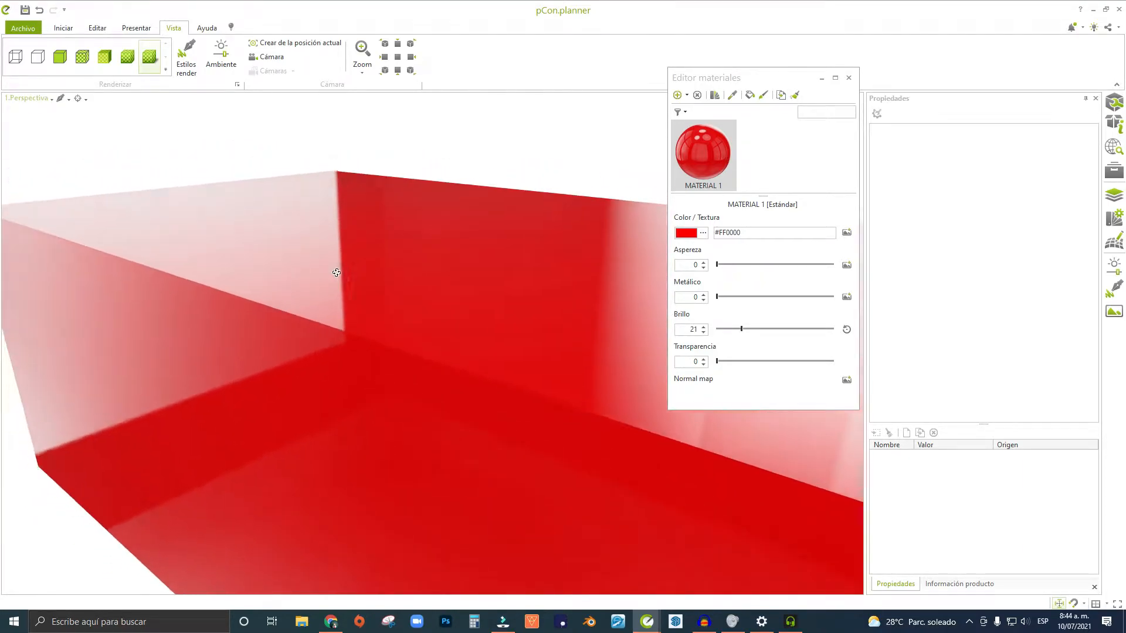
pyautogui.scroll(-2, 339, 293)
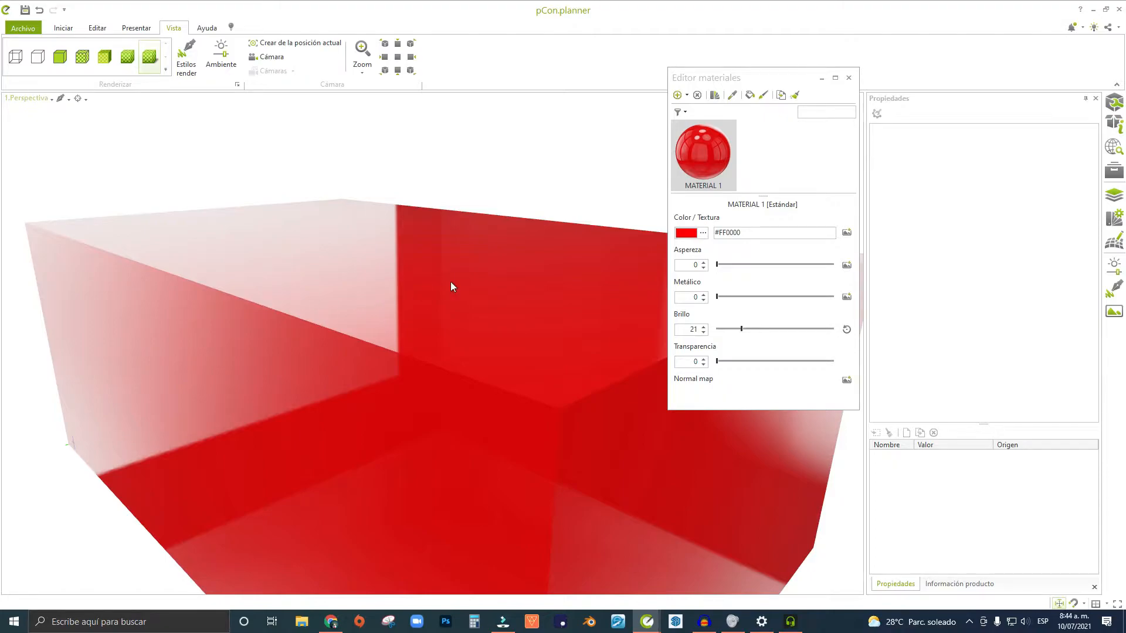
# Raise the Aspereza of MATERIAL 1 to 23 and on to 100, checking how the cuboid looks.
pyautogui.moveTo(716, 266); pyautogui.dragTo(743, 270)
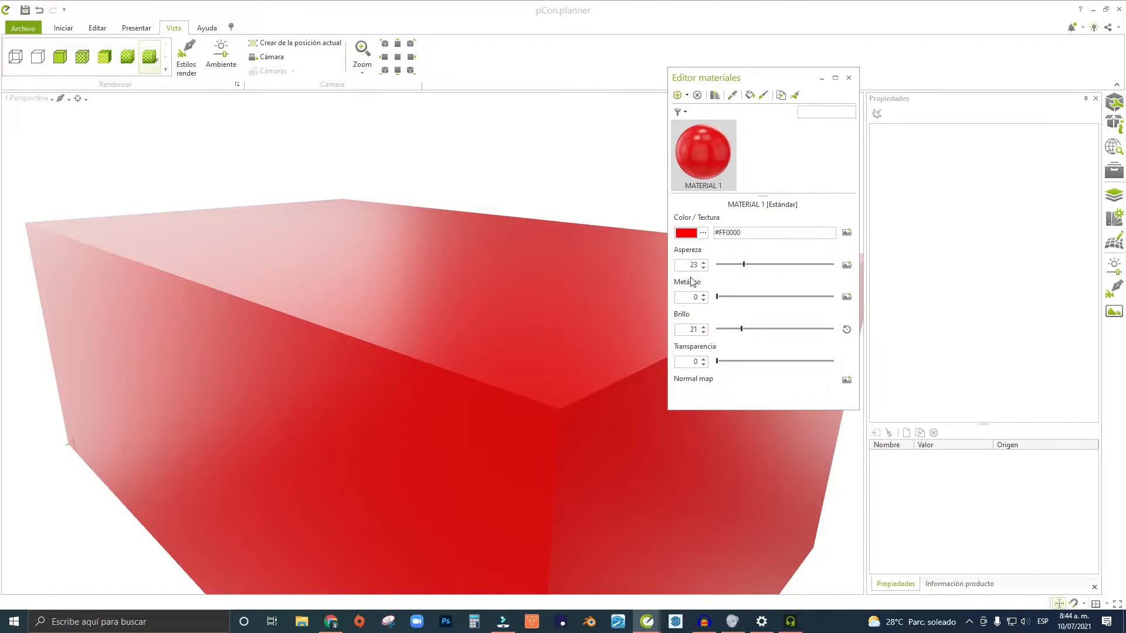
pyautogui.moveTo(747, 266)
pyautogui.moveTo(747, 268); pyautogui.dragTo(869, 275)
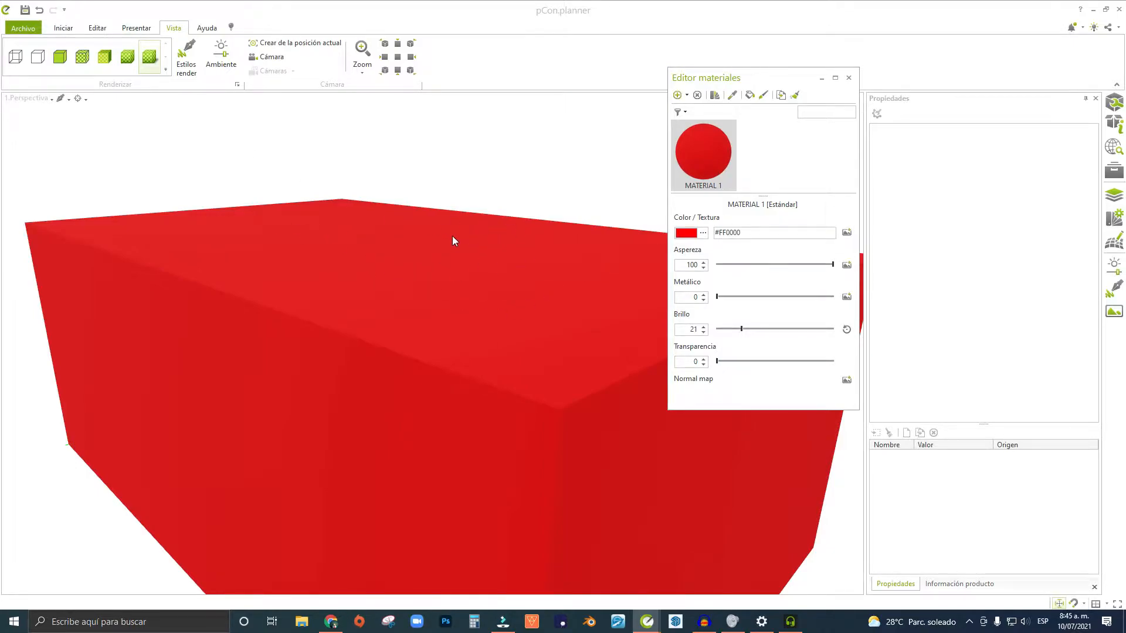
pyautogui.scroll(-5, 386, 273)
pyautogui.moveTo(367, 327); pyautogui.dragTo(343, 277, button='middle')
pyautogui.scroll(3, 465, 307)
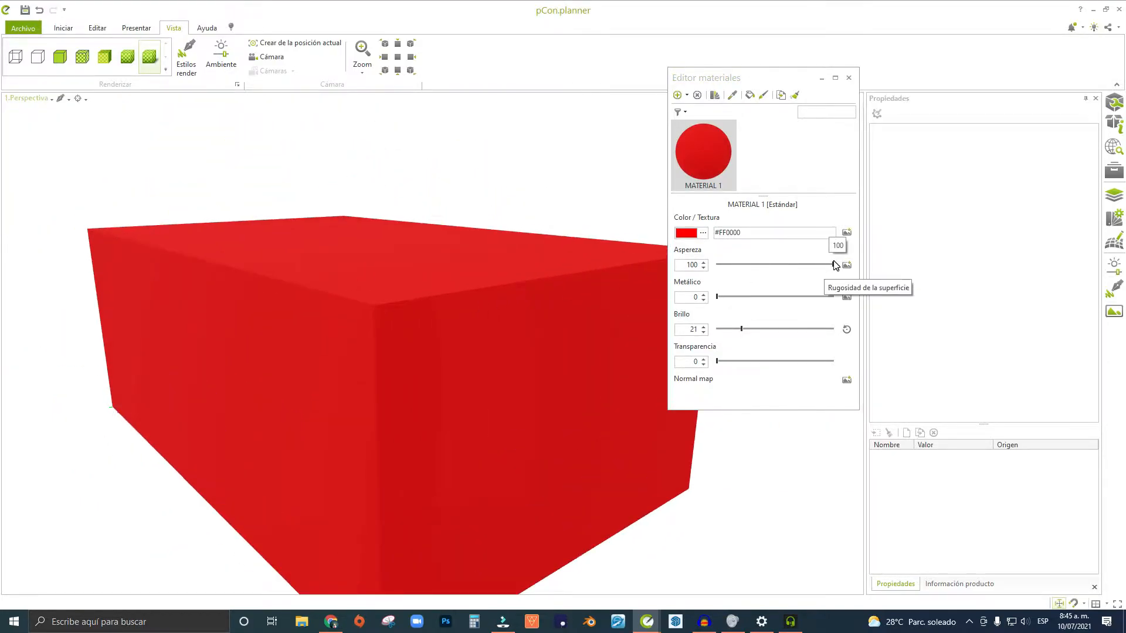
# Return the Aspereza of MATERIAL 1 to 0 and view the cuboid's reflections from several sides.
pyautogui.moveTo(833, 265); pyautogui.dragTo(716, 268)
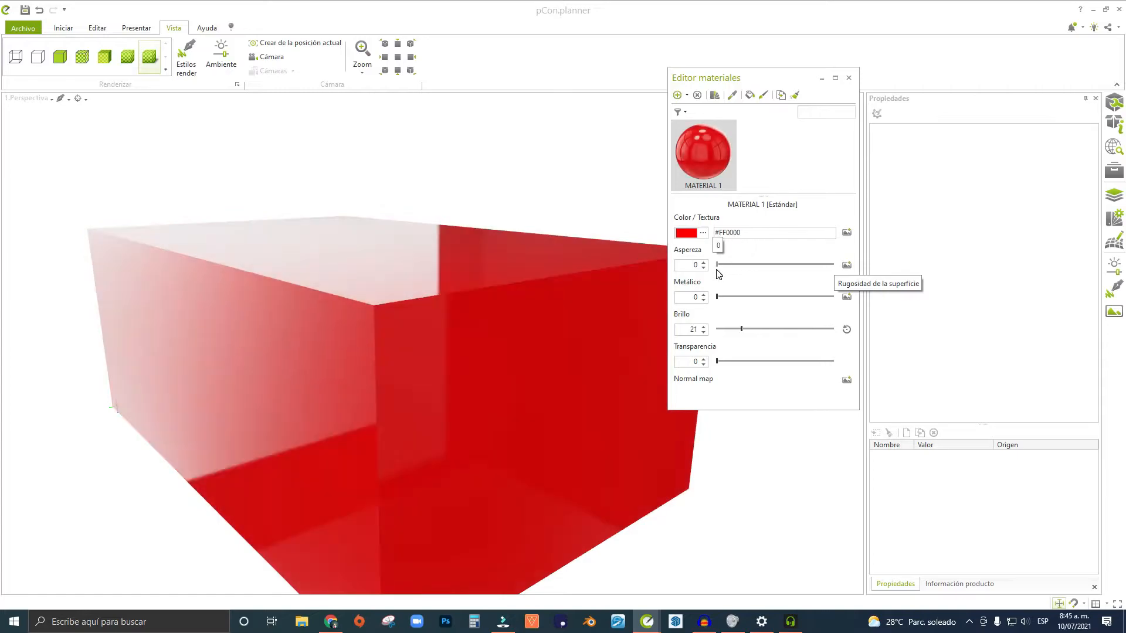
pyautogui.moveTo(354, 270); pyautogui.dragTo(364, 273, button='middle')
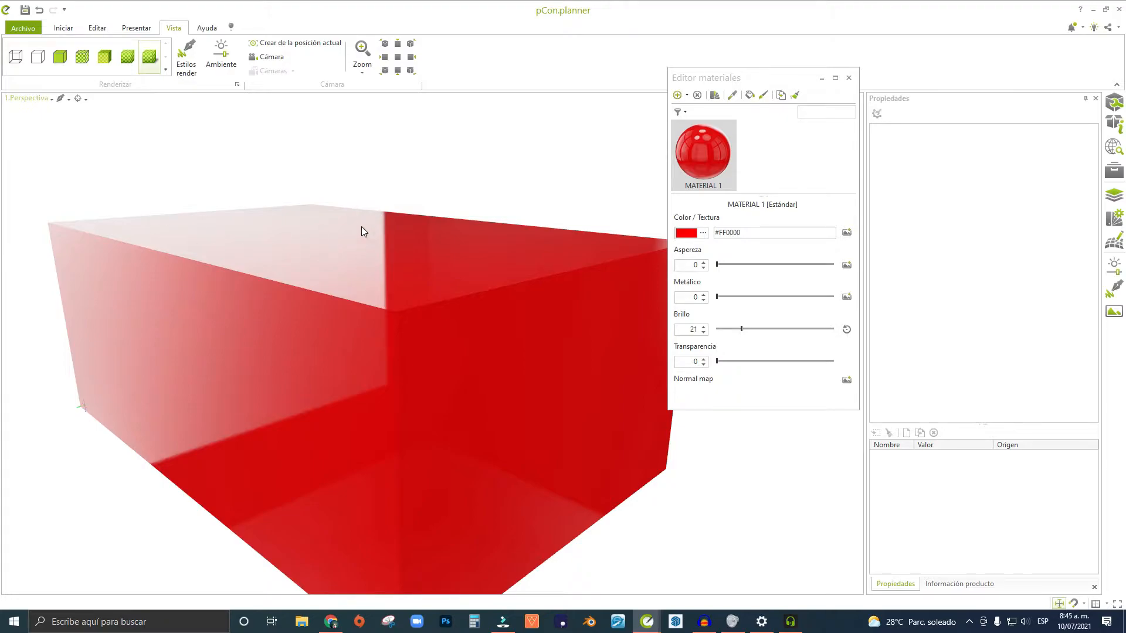
pyautogui.moveTo(375, 248); pyautogui.dragTo(274, 284, button='right')
pyautogui.moveTo(204, 303); pyautogui.dragTo(292, 244, button='right')
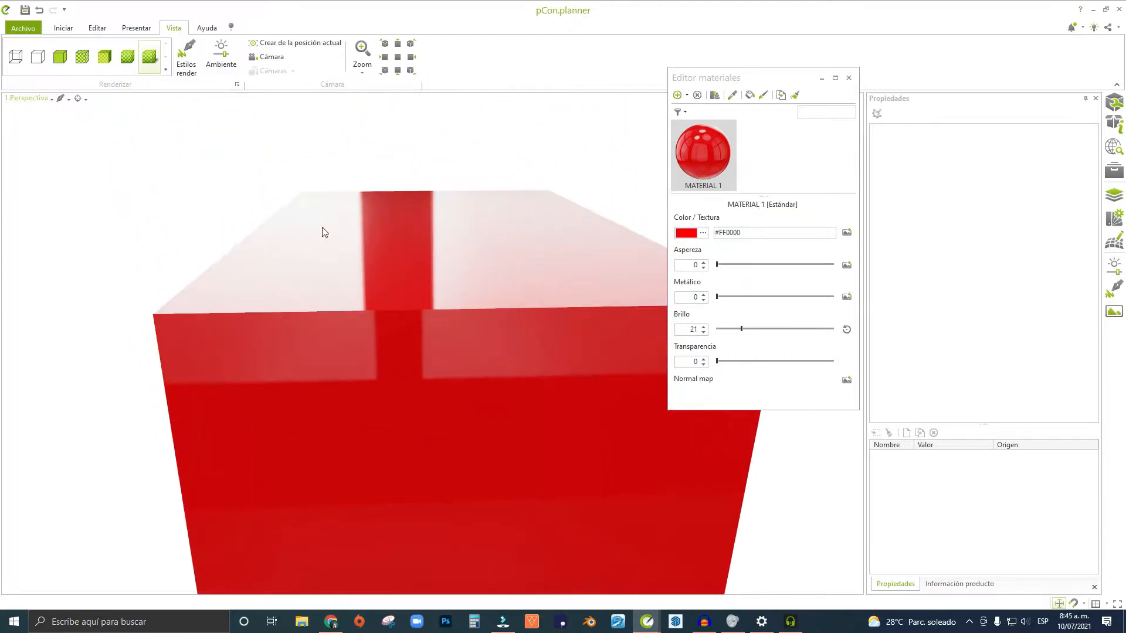
pyautogui.scroll(-3, 335, 311)
pyautogui.moveTo(334, 312); pyautogui.dragTo(391, 306, button='right')
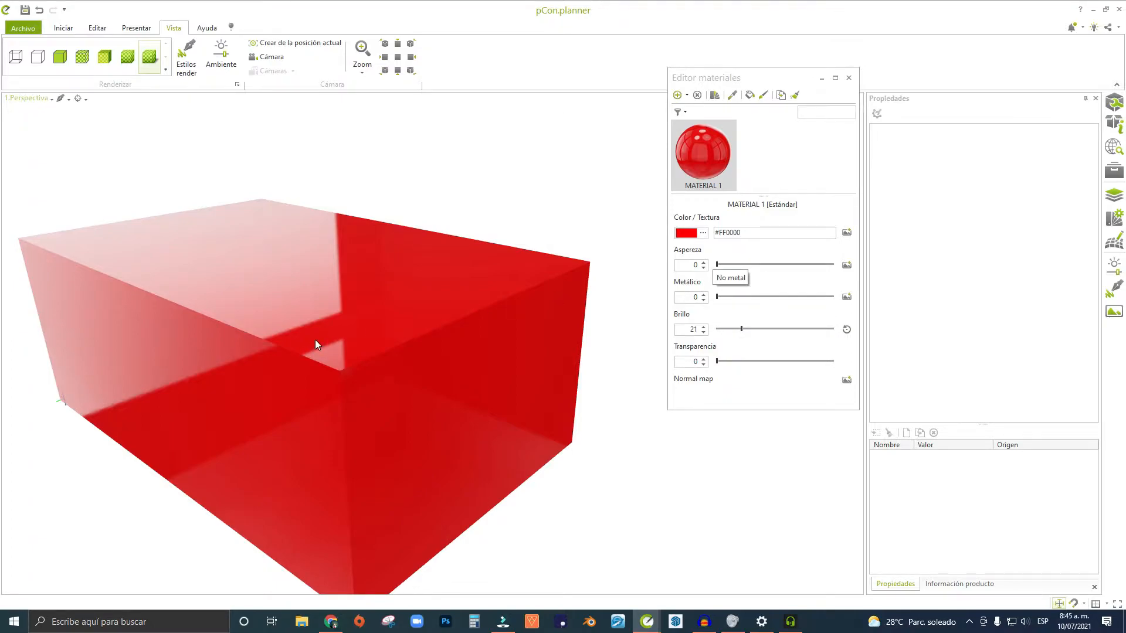
# Examine the glossy reflections on the cuboid's top and side faces from different angles and distances.
pyautogui.moveTo(316, 344); pyautogui.dragTo(374, 262, button='right')
pyautogui.scroll(3, 362, 295)
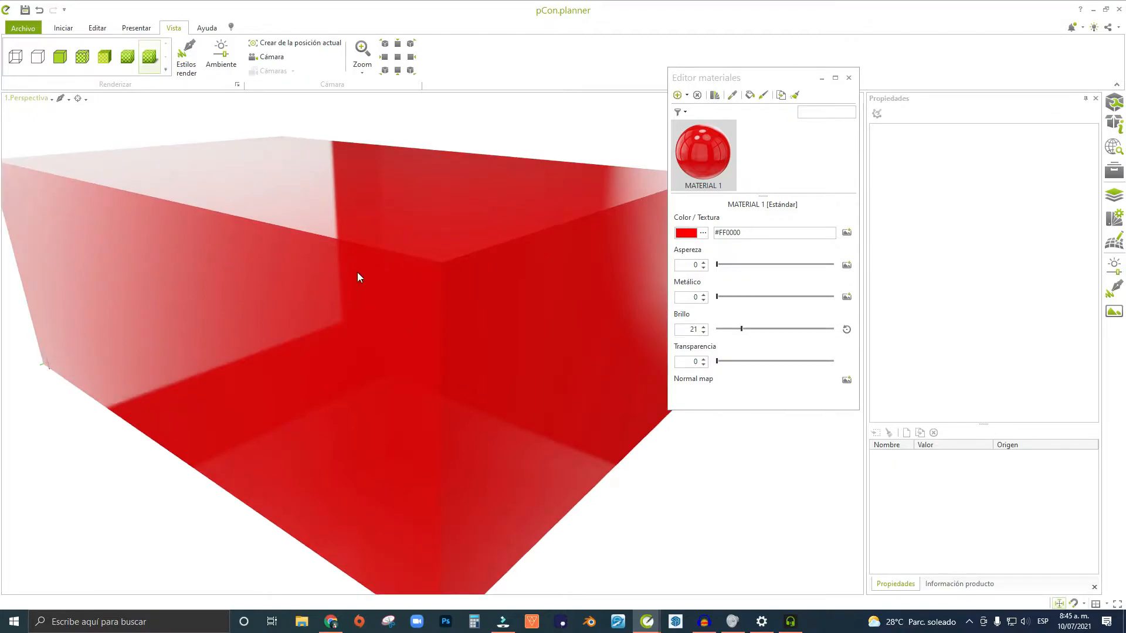
pyautogui.scroll(-3, 352, 246)
pyautogui.moveTo(385, 228); pyautogui.dragTo(380, 256, button='right')
pyautogui.scroll(3, 385, 278)
pyautogui.moveTo(385, 278); pyautogui.dragTo(396, 266, button='middle')
pyautogui.scroll(-2, 434, 234)
pyautogui.moveTo(326, 262); pyautogui.dragTo(234, 261, button='right')
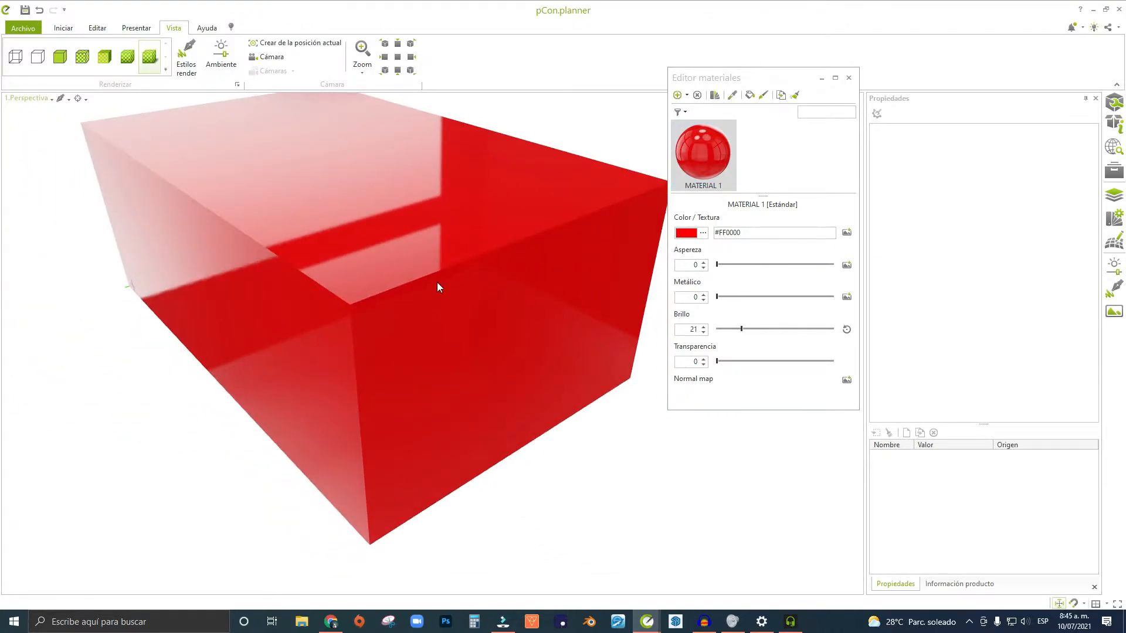
# Set the Metálico value of MATERIAL 1 to 100 and check the metallic look on the cuboid.
pyautogui.moveTo(718, 297)
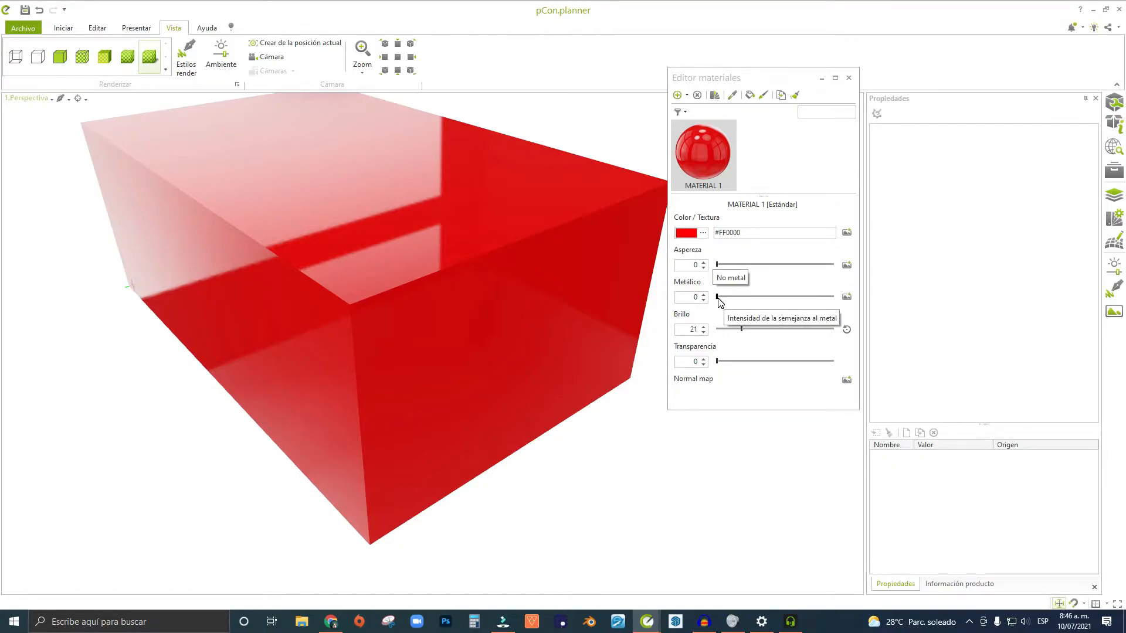
pyautogui.moveTo(719, 298); pyautogui.dragTo(834, 298)
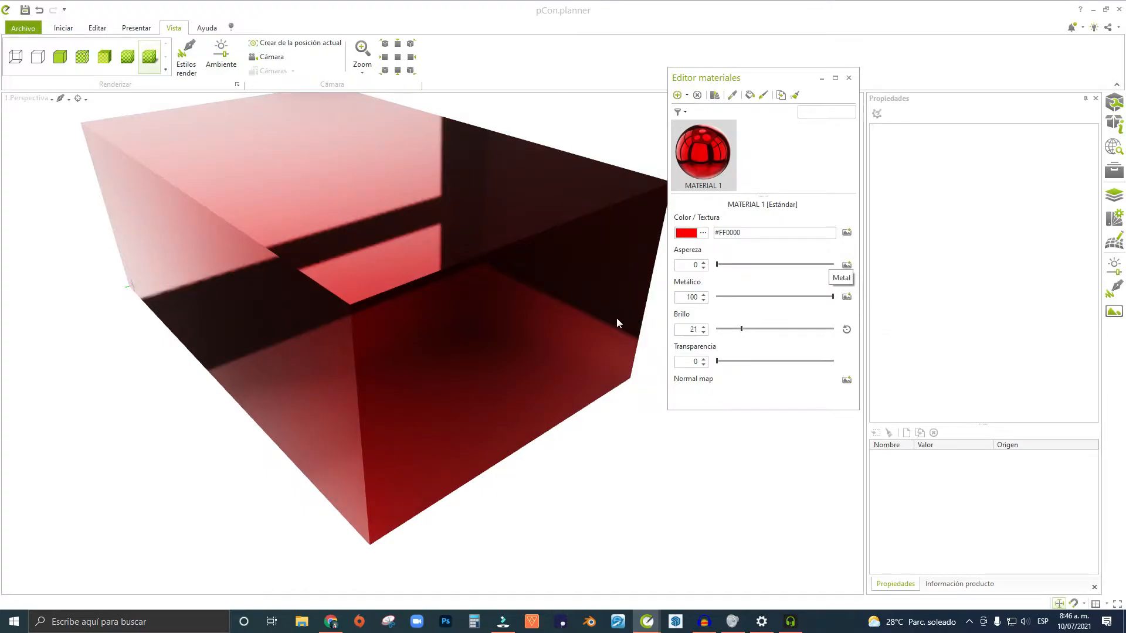
pyautogui.moveTo(410, 249); pyautogui.dragTo(669, 287, button='right')
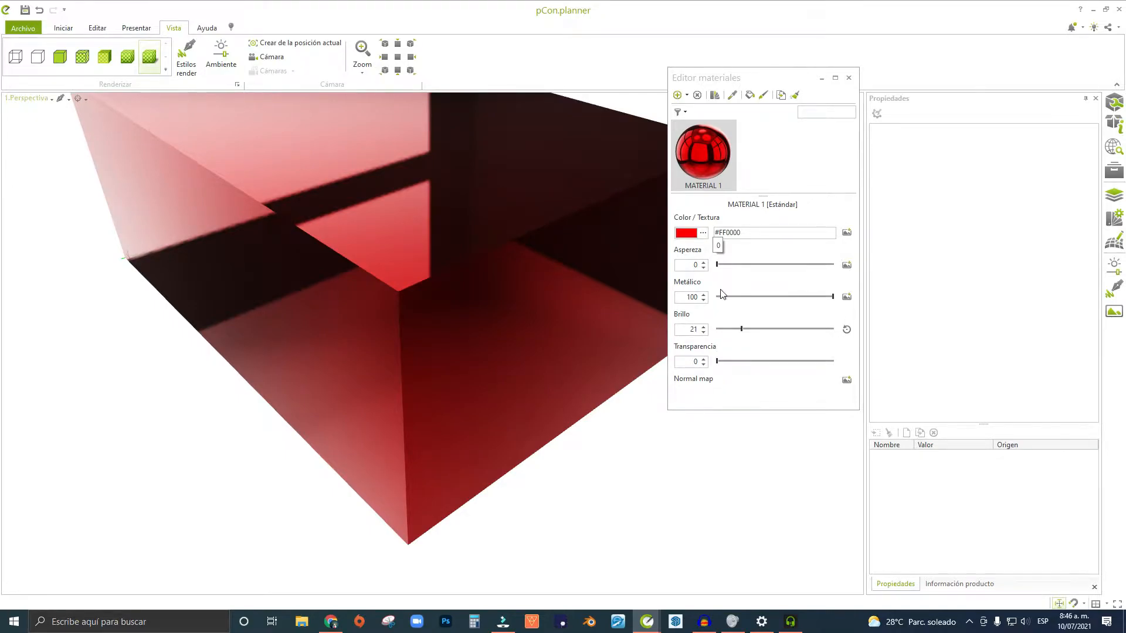
# Set the Aspereza of the metallic MATERIAL 1 to 19 and inspect the softened reflections on the cuboid.
pyautogui.moveTo(718, 264); pyautogui.dragTo(739, 265)
pyautogui.moveTo(292, 333); pyautogui.dragTo(366, 302, button='right')
pyautogui.scroll(2, 366, 303)
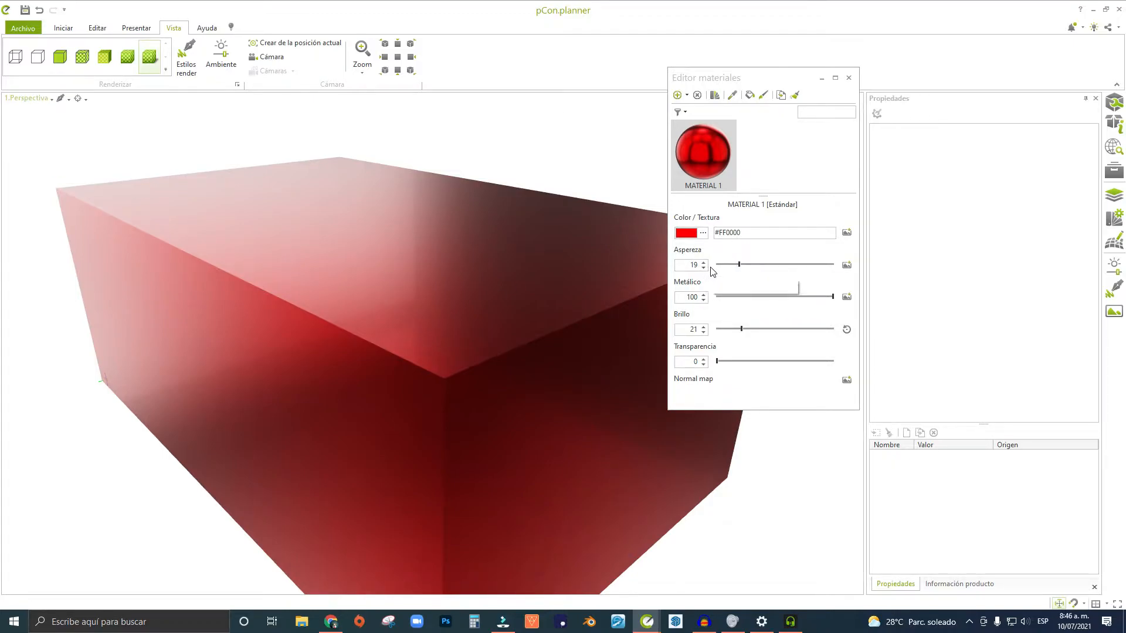
pyautogui.moveTo(304, 241); pyautogui.dragTo(311, 262, button='middle')
pyautogui.moveTo(414, 310)
pyautogui.mouseDown(button='middle')
pyautogui.moveTo(412, 279)
pyautogui.moveTo(414, 315)
pyautogui.moveTo(389, 271)
pyautogui.moveTo(419, 302)
pyautogui.moveTo(415, 310)
pyautogui.mouseUp(button='middle')
pyautogui.scroll(2, 414, 314)
pyautogui.scroll(-1, 414, 314)
pyautogui.moveTo(739, 264); pyautogui.dragTo(739, 264)
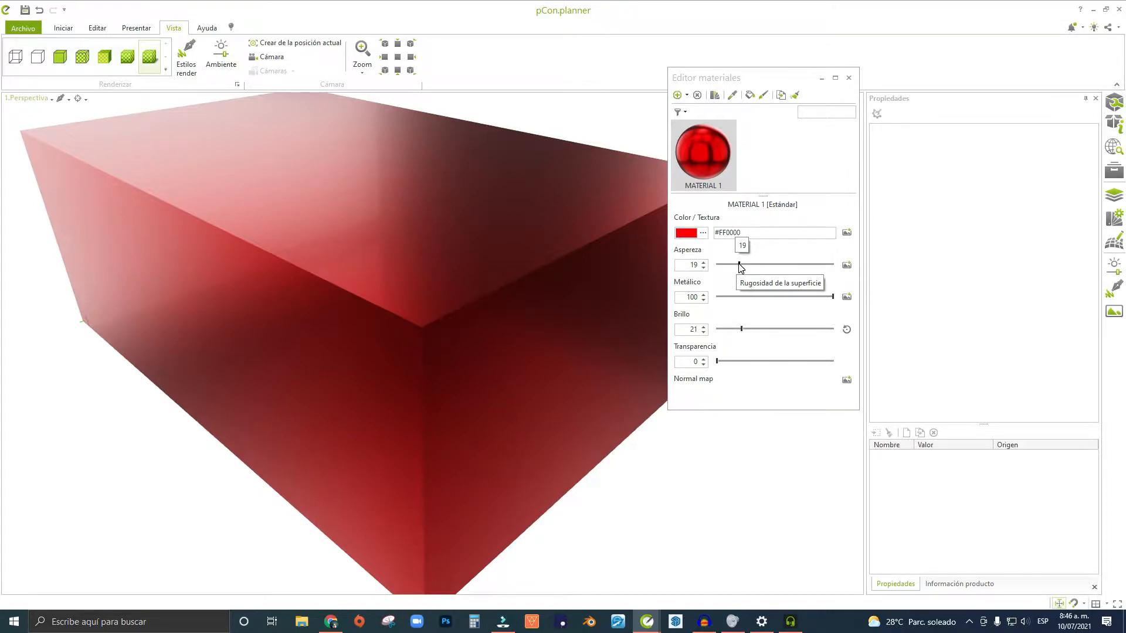
# Increase the Aspereza of MATERIAL 1 to 31 and check the cuboid's finish from another angle.
pyautogui.moveTo(739, 264); pyautogui.dragTo(752, 263)
pyautogui.scroll(-4, 317, 295)
pyautogui.moveTo(325, 297); pyautogui.dragTo(364, 303, button='middle')
pyautogui.scroll(3, 410, 330)
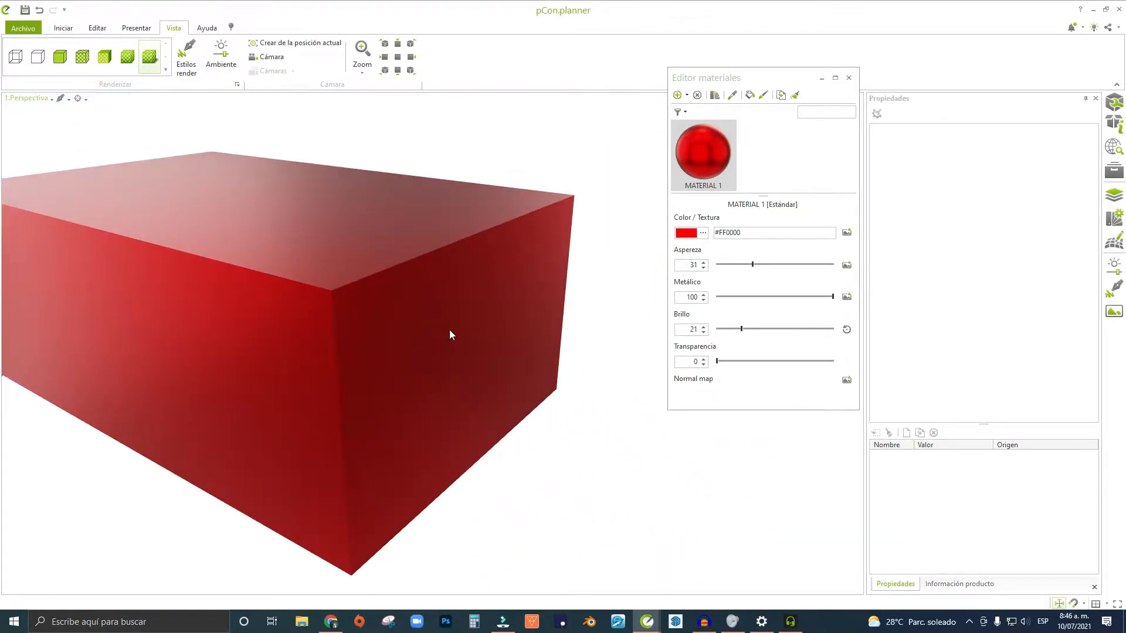
pyautogui.moveTo(451, 335); pyautogui.dragTo(384, 300, button='middle')
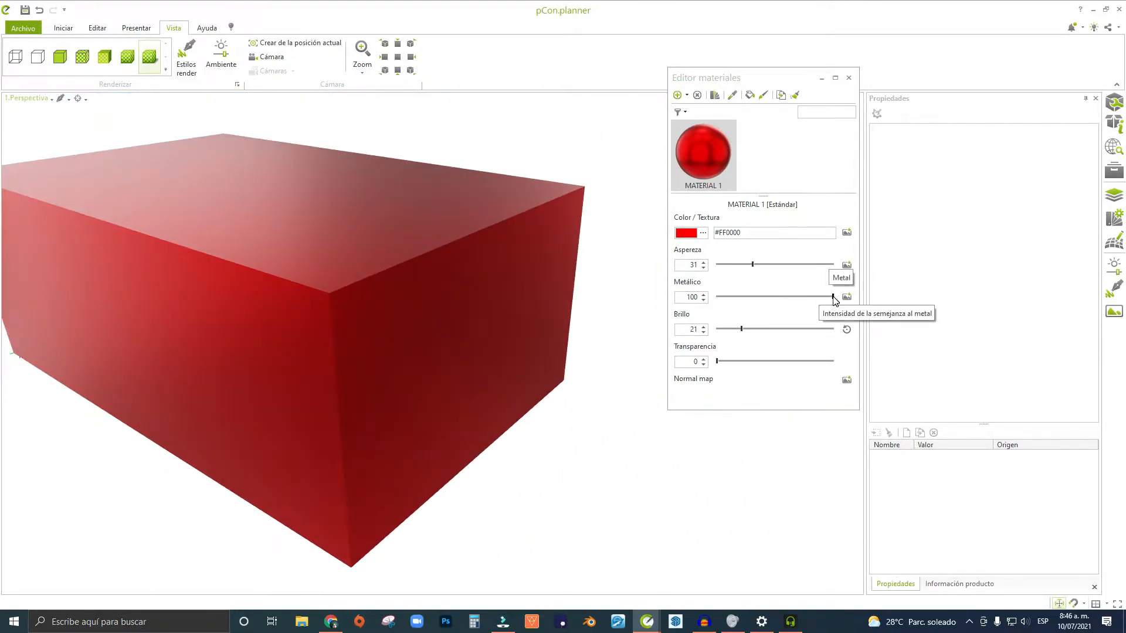
# Lower the Metálico value of MATERIAL 1 to 44, inspect the cuboid, and fine-tune it to 40.
pyautogui.moveTo(833, 296); pyautogui.dragTo(770, 311)
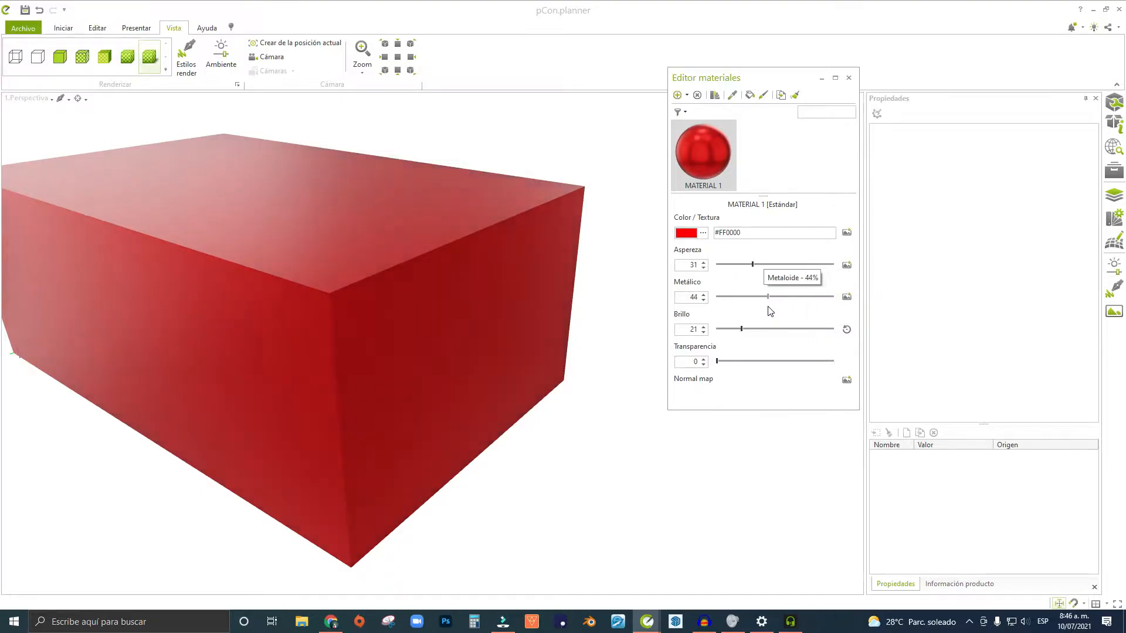
pyautogui.moveTo(419, 314); pyautogui.dragTo(389, 271, button='middle')
pyautogui.scroll(2, 389, 272)
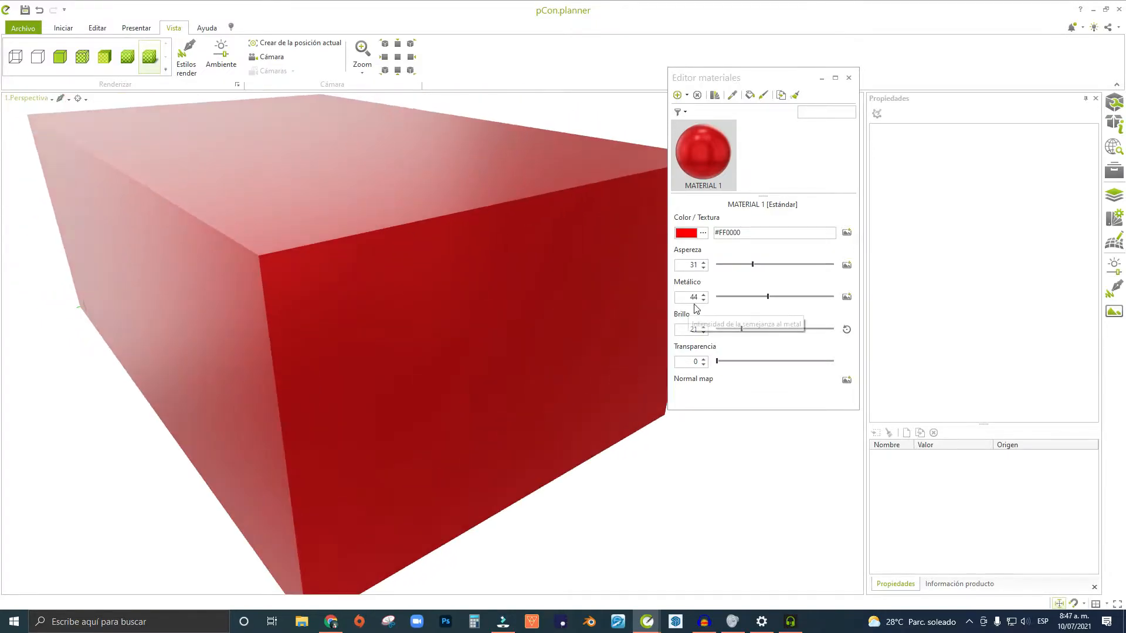
pyautogui.moveTo(770, 302)
pyautogui.moveTo(768, 299)
pyautogui.mouseDown()
pyautogui.moveTo(756, 300)
pyautogui.moveTo(777, 302)
pyautogui.moveTo(753, 297)
pyautogui.moveTo(757, 284)
pyautogui.mouseUp()
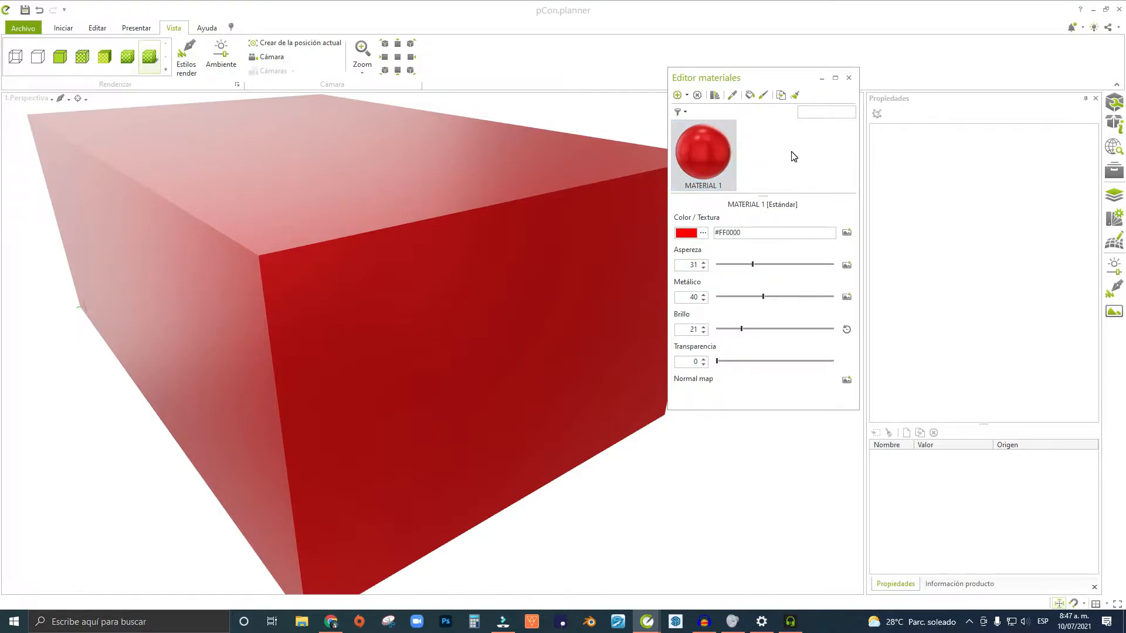
# Select all objects that use MATERIAL 1 through the material's own commands, and clear the selection after checking it.
pyautogui.rightClick(714, 163)
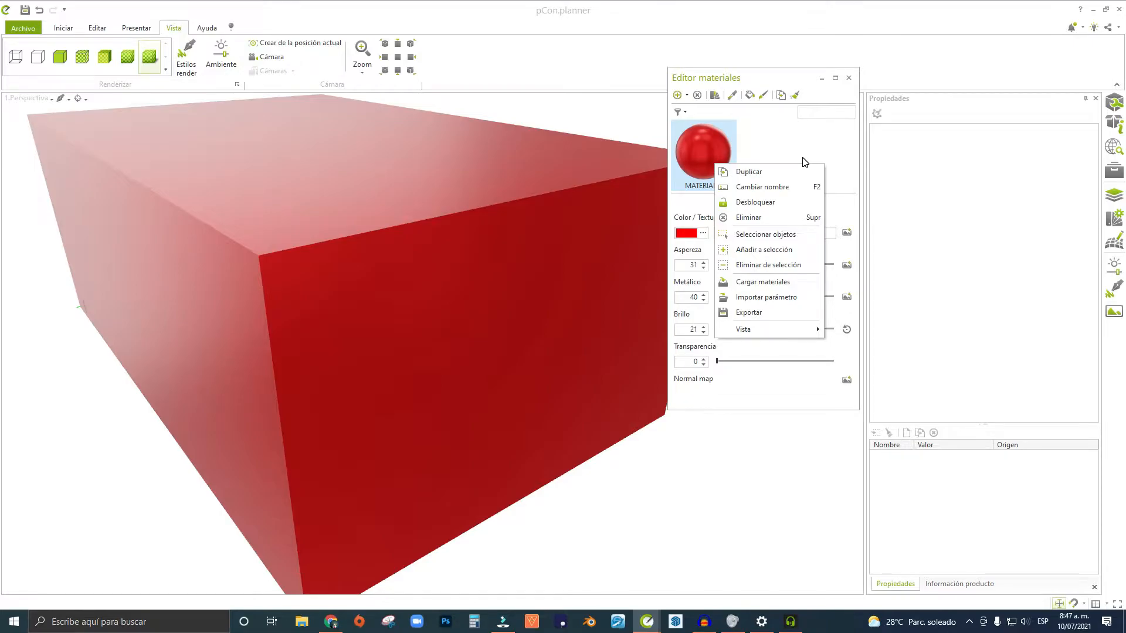
pyautogui.click(787, 157)
pyautogui.click(705, 162)
pyautogui.rightClick(705, 159)
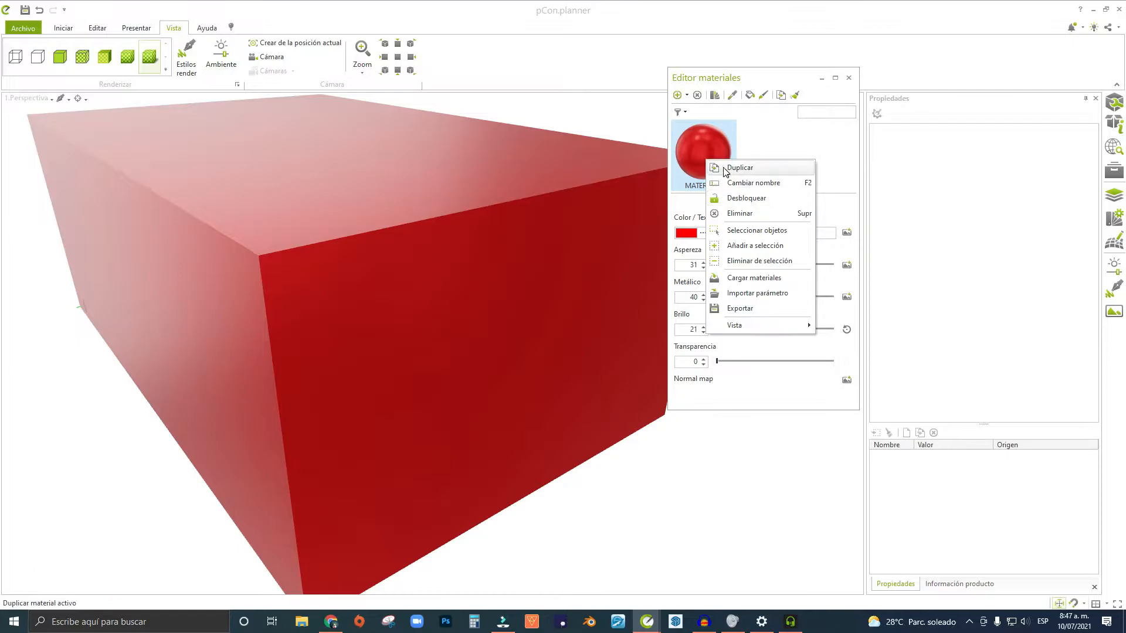
pyautogui.click(754, 230)
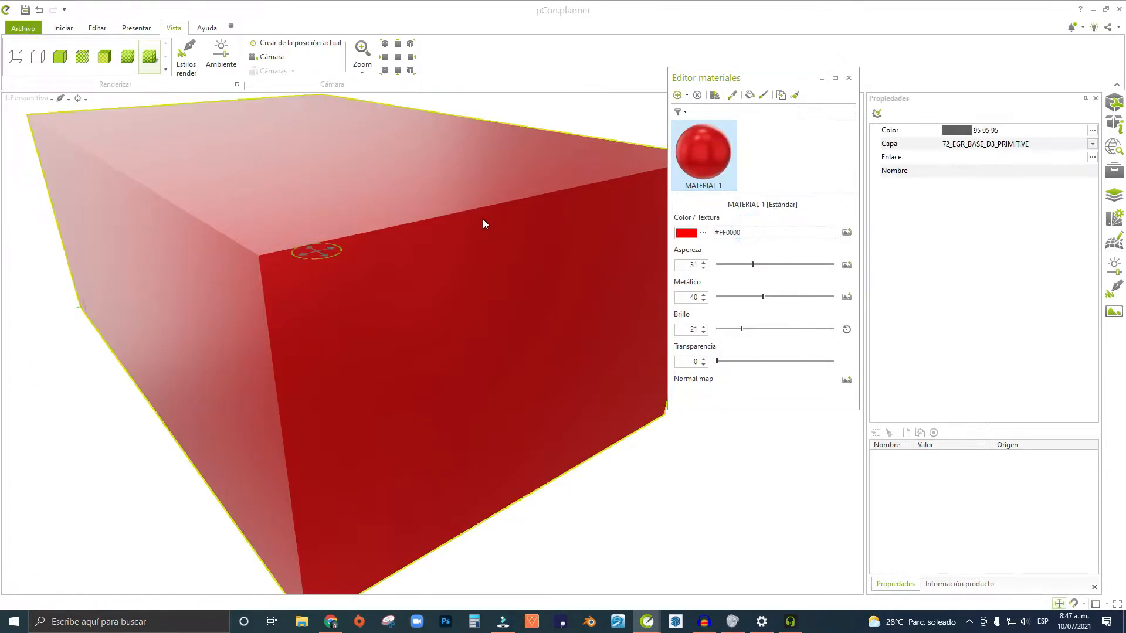
pyautogui.scroll(-4, 483, 220)
pyautogui.moveTo(470, 221); pyautogui.dragTo(479, 289, button='right')
pyautogui.click(576, 233)
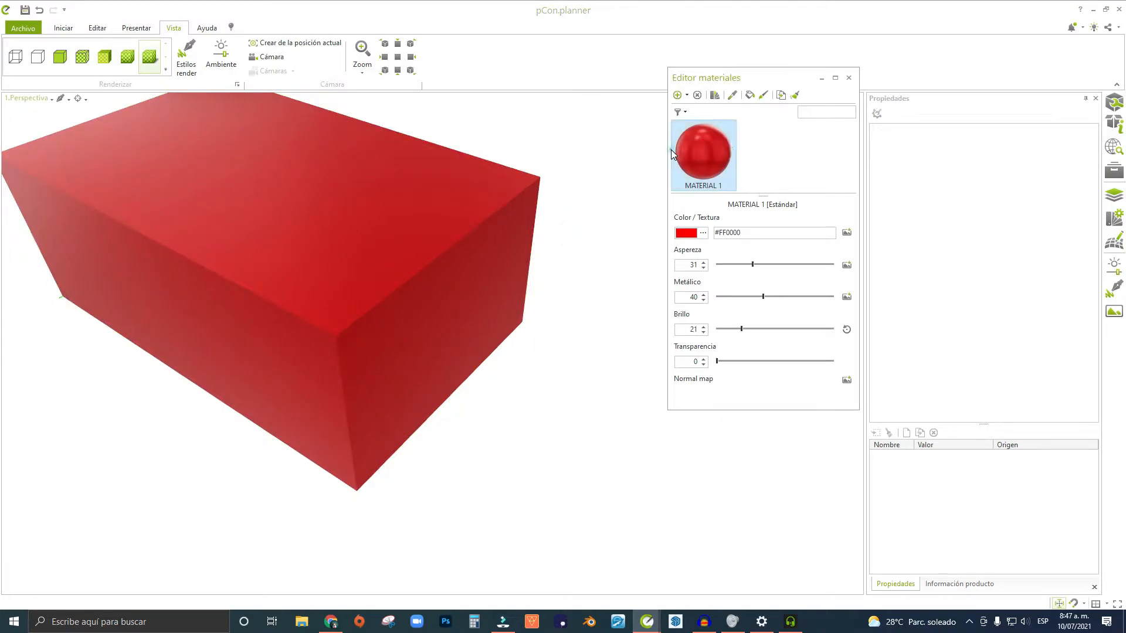
# Select the cuboid again through MATERIAL 1's Seleccionar objetos command, check it from other angles, and clear the selection.
pyautogui.rightClick(692, 150)
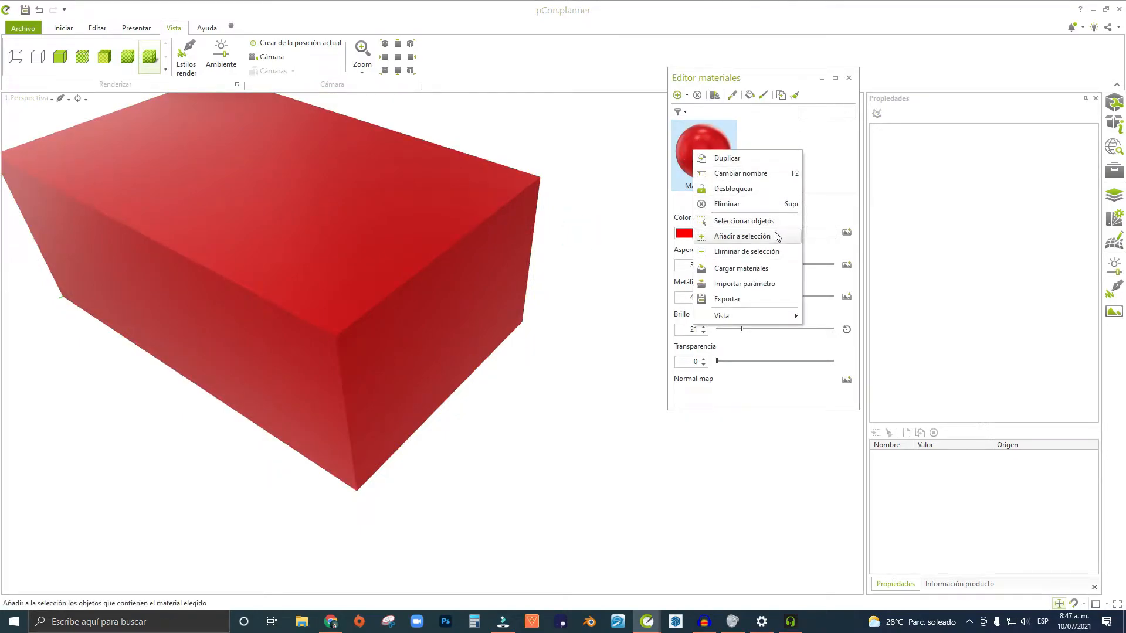
pyautogui.click(744, 221)
pyautogui.moveTo(458, 275); pyautogui.dragTo(375, 227, button='middle')
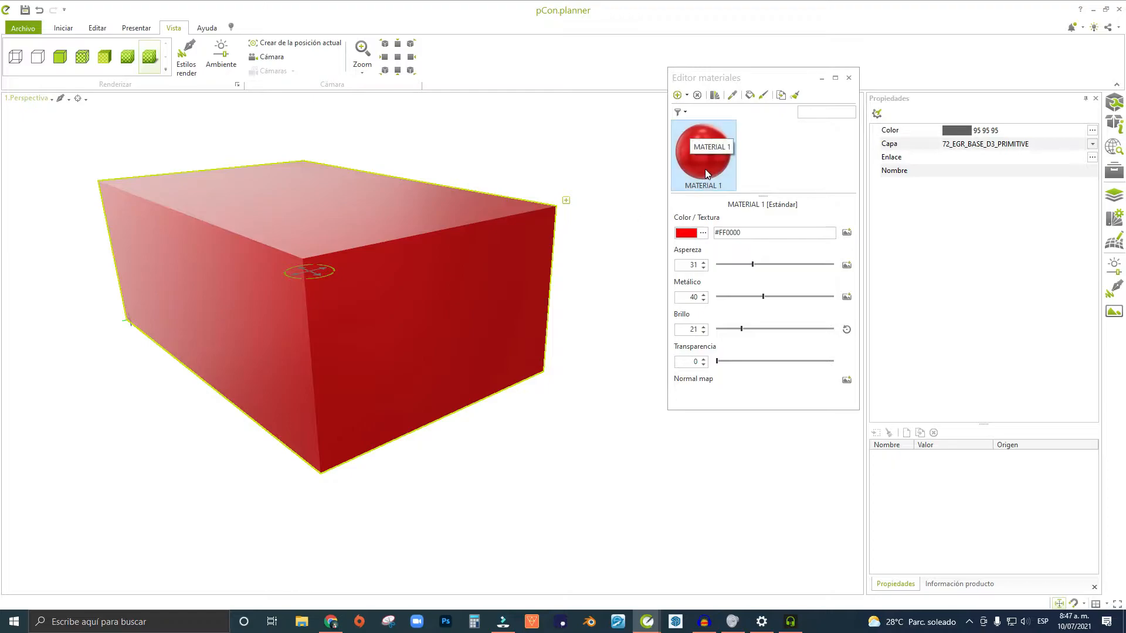
pyautogui.moveTo(400, 262); pyautogui.dragTo(438, 219, button='middle')
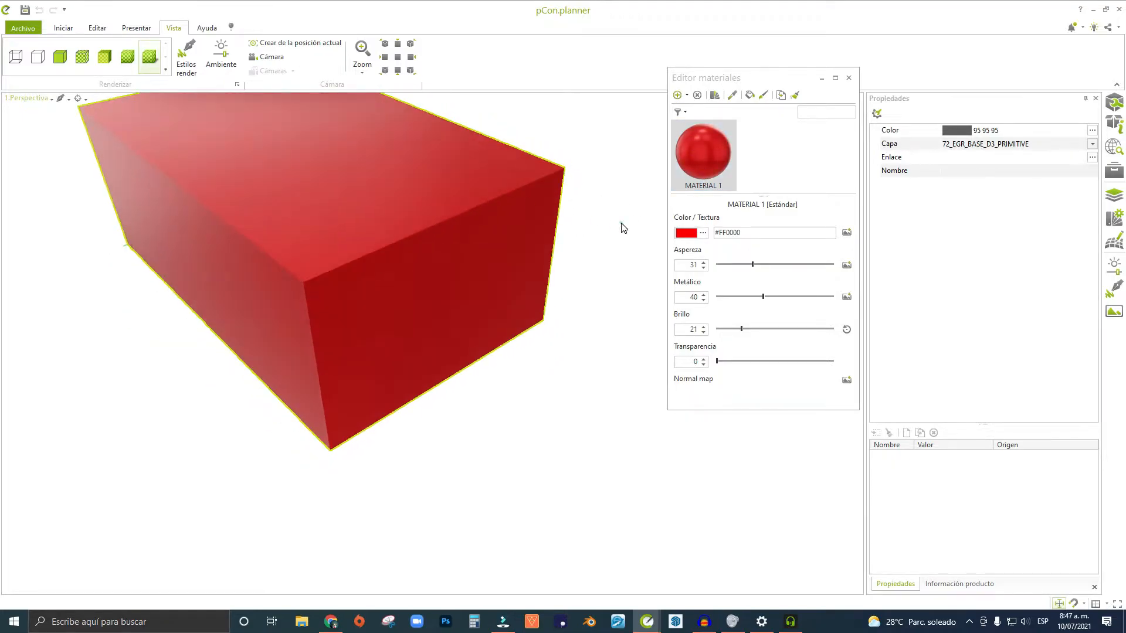
pyautogui.click(620, 226)
# Open the file browser for loading materials with MATERIAL 1's Cargar materiales command, and close it without choosing a file.
pyautogui.rightClick(677, 160)
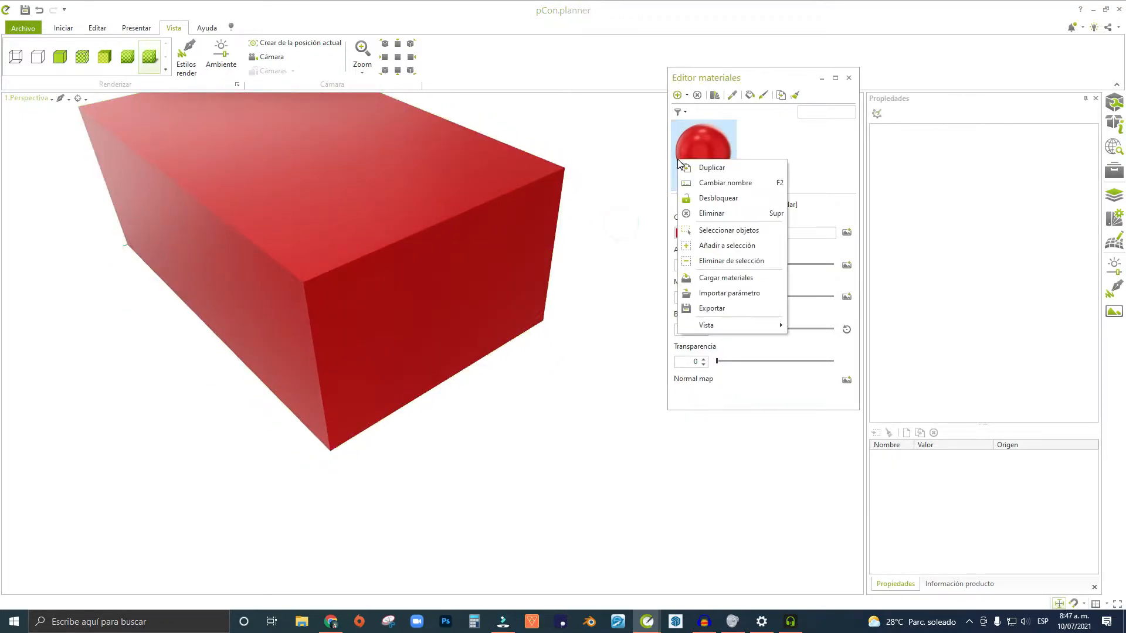
pyautogui.click(727, 278)
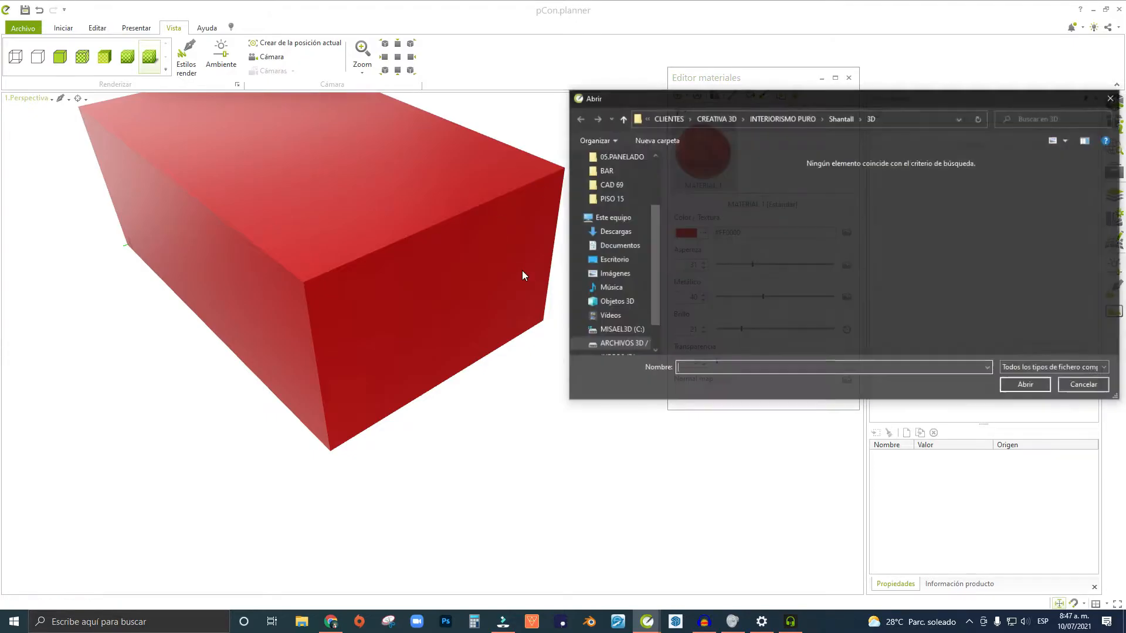
pyautogui.moveTo(615, 97); pyautogui.dragTo(267, 93)
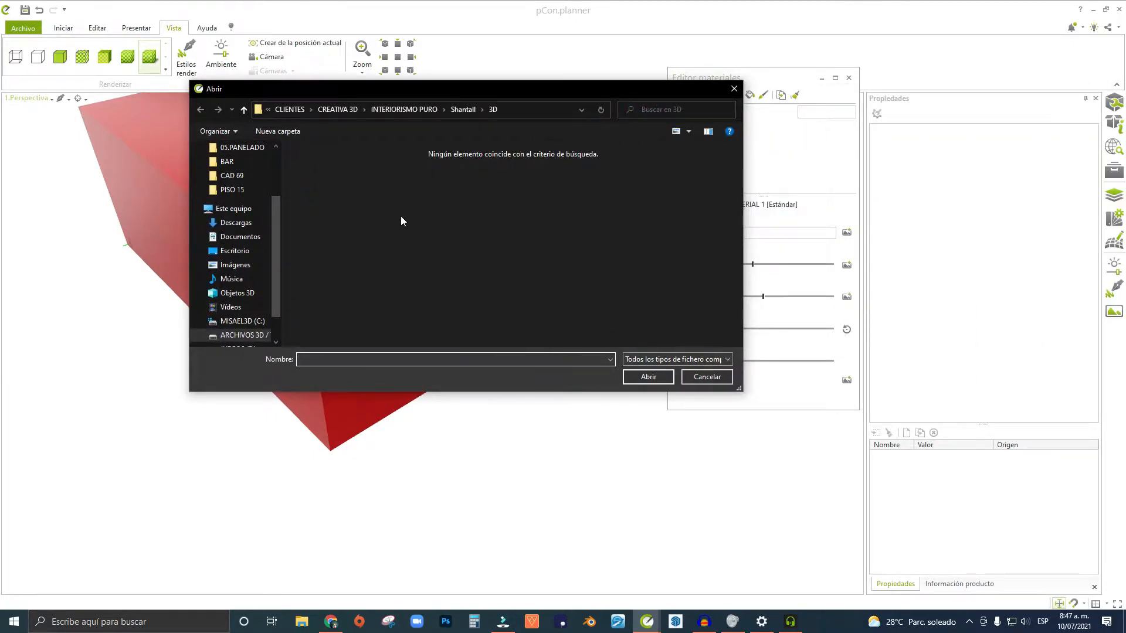
pyautogui.click(733, 89)
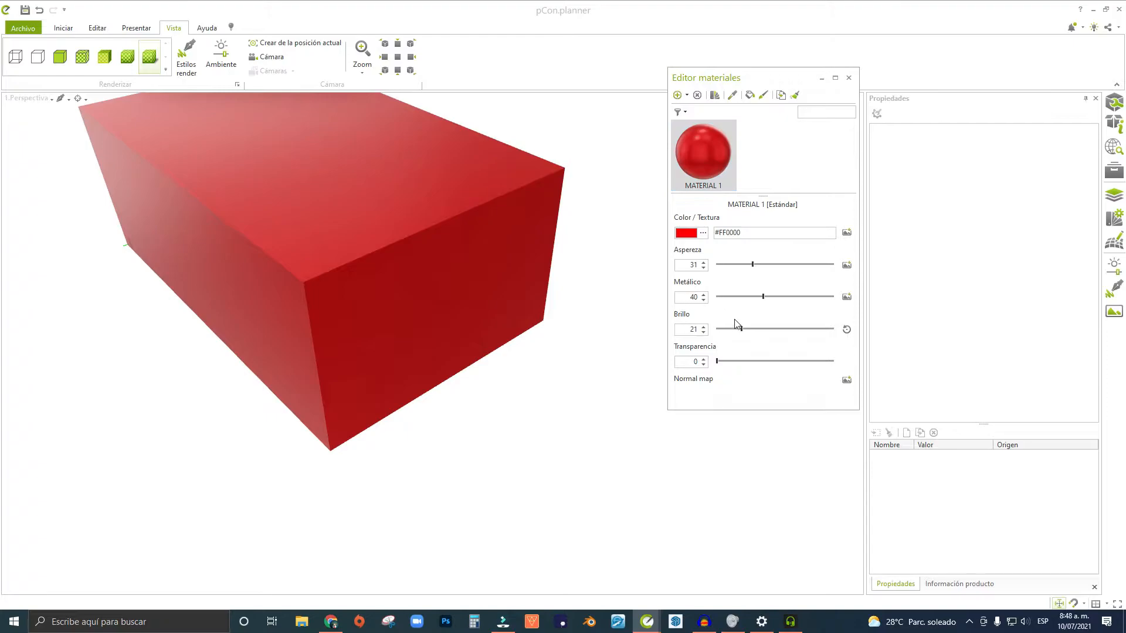
# Review MATERIAL 1's commands, open its Importar parámetro file browser, and close it without importing anything.
pyautogui.rightClick(705, 171)
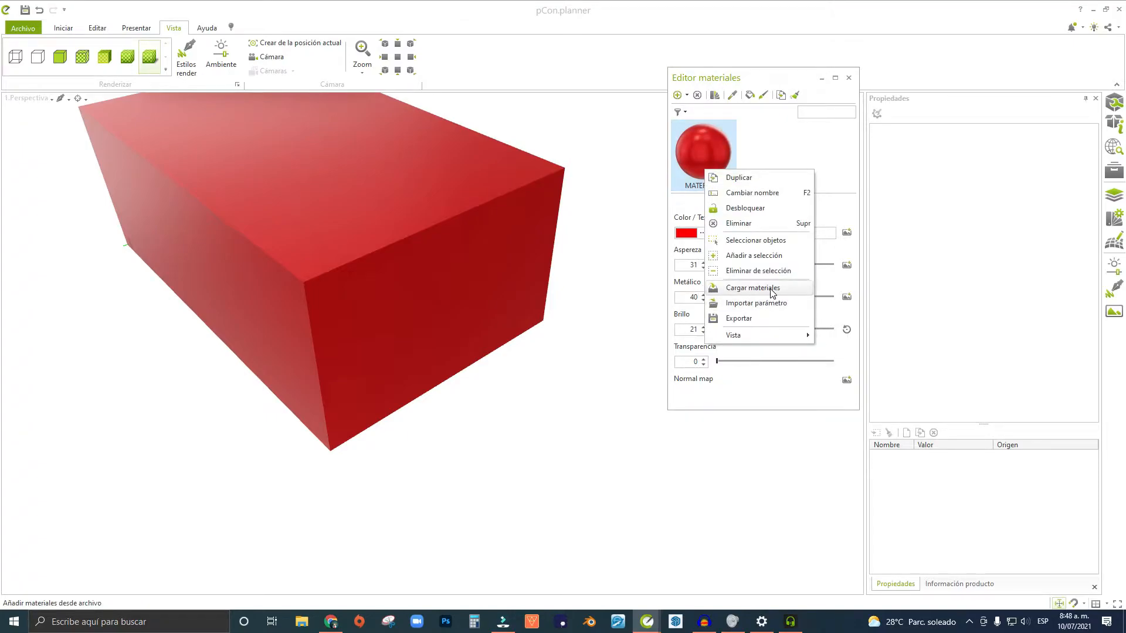
pyautogui.click(762, 178)
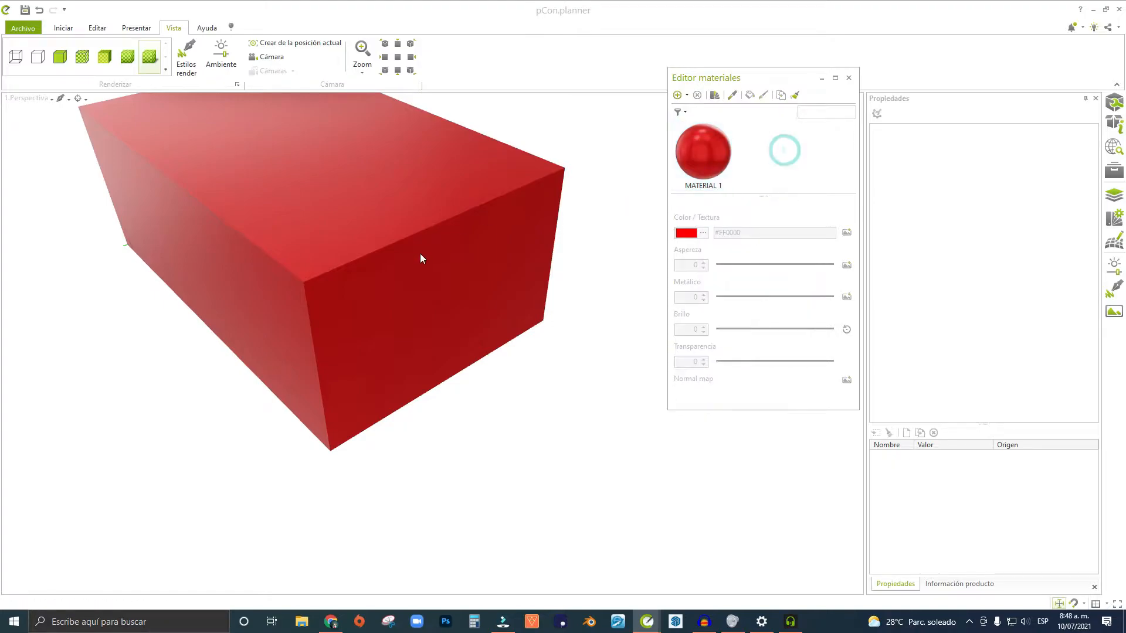
pyautogui.rightClick(765, 152)
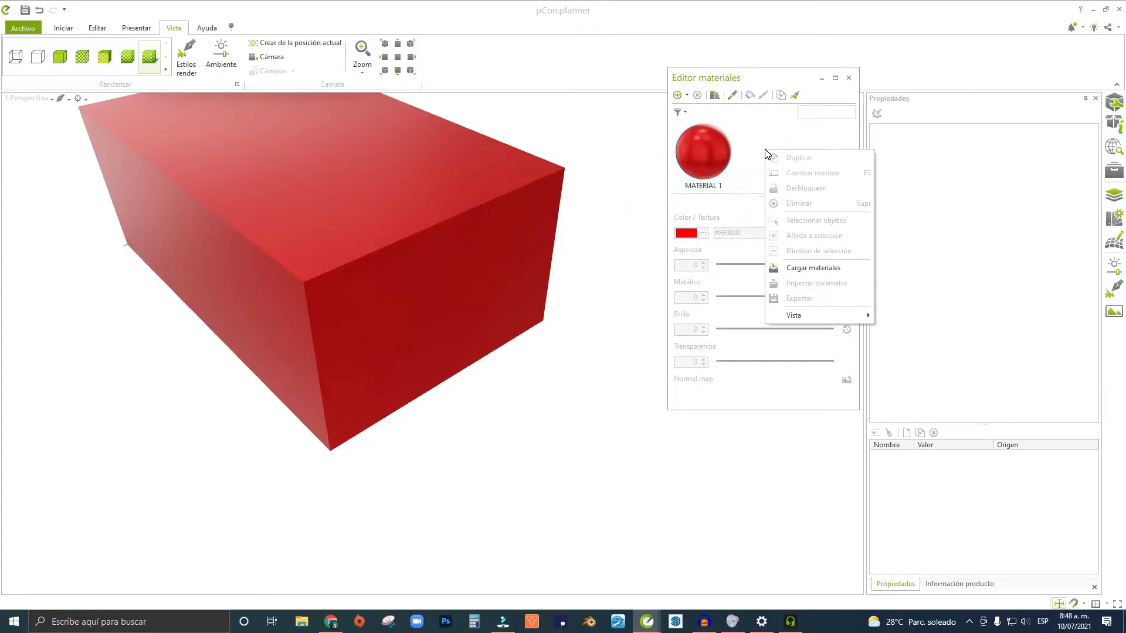
pyautogui.click(744, 138)
pyautogui.rightClick(744, 138)
pyautogui.rightClick(729, 171)
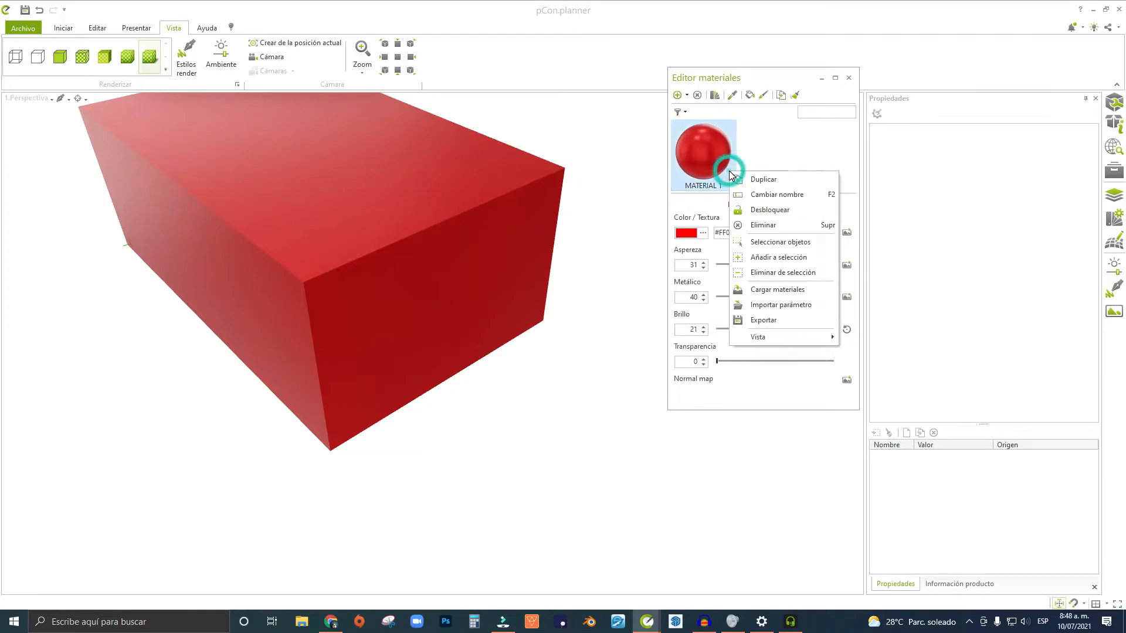
pyautogui.click(780, 306)
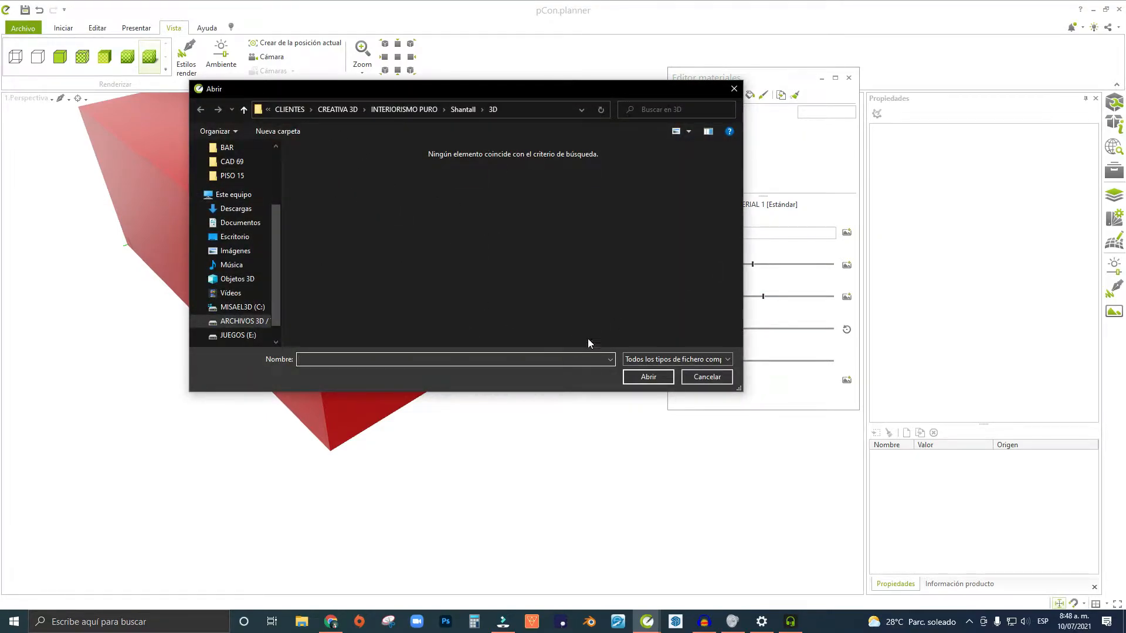
pyautogui.click(733, 88)
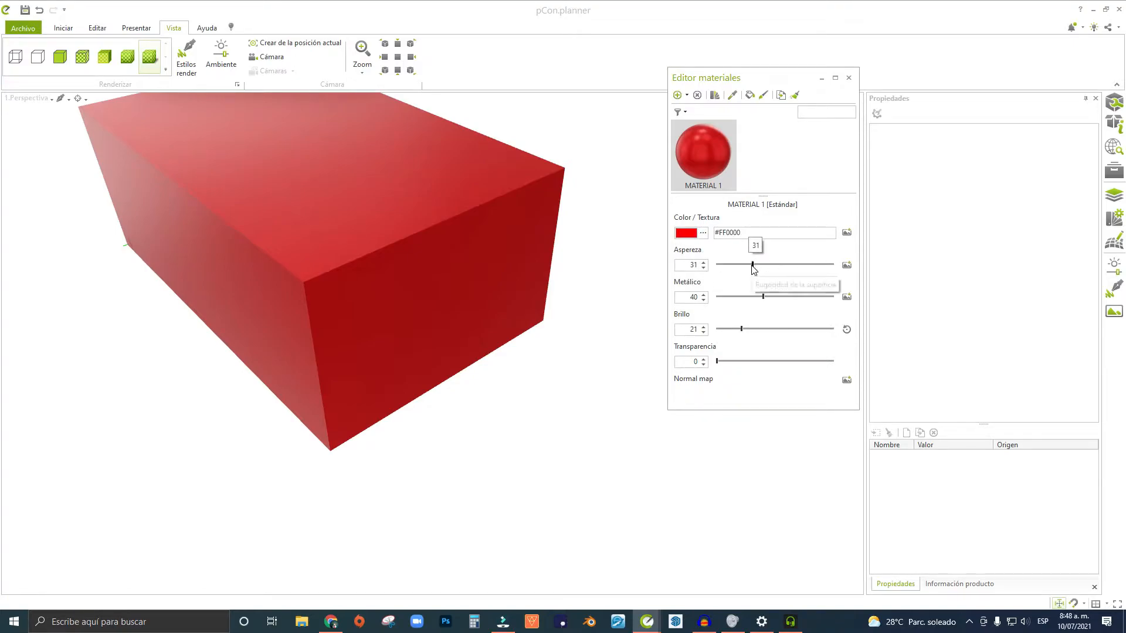
# Compare low and high Aspereza on MATERIAL 1, leave it at 0, and lower Metálico to 0.
pyautogui.moveTo(753, 265); pyautogui.dragTo(716, 268)
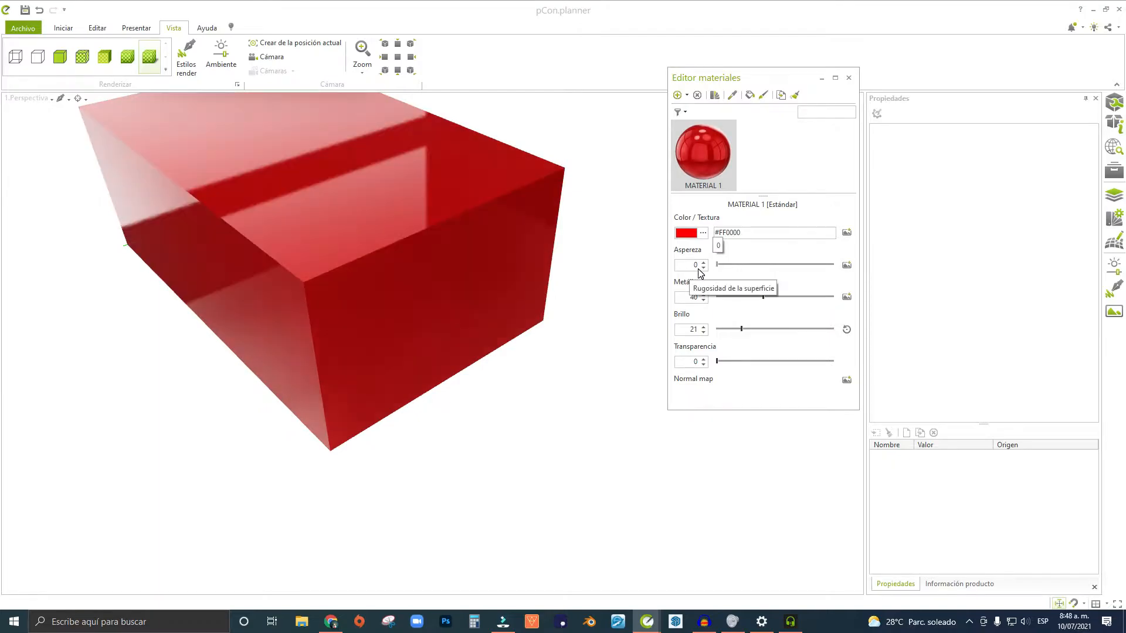
pyautogui.moveTo(716, 266); pyautogui.dragTo(835, 267)
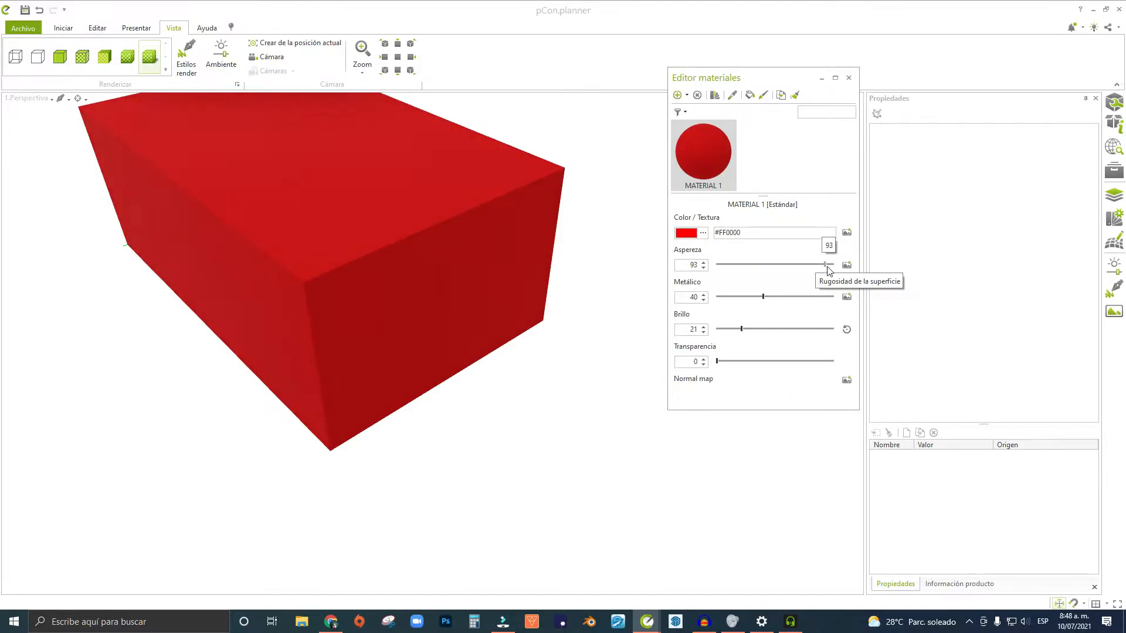
pyautogui.moveTo(836, 268); pyautogui.dragTo(704, 290)
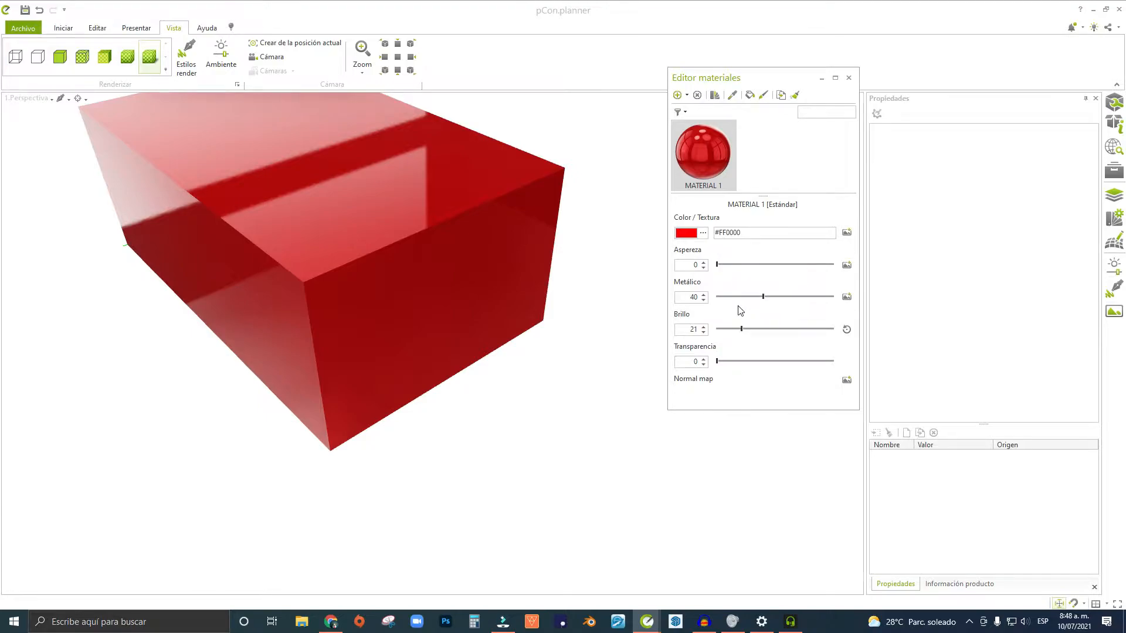
pyautogui.moveTo(762, 297); pyautogui.dragTo(713, 302)
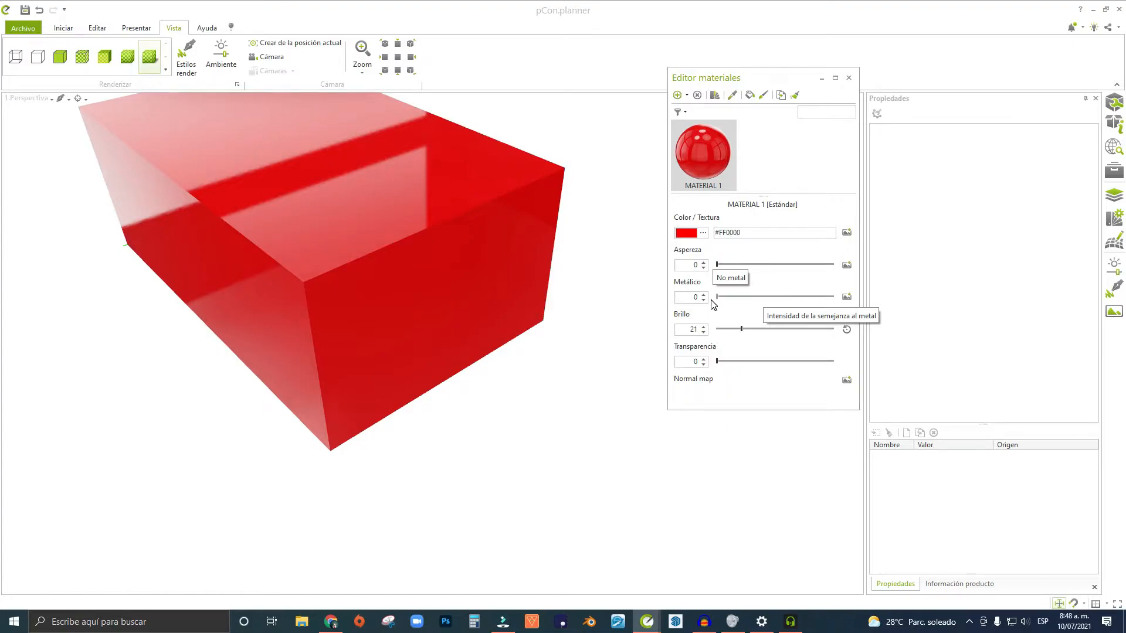
pyautogui.moveTo(710, 300)
pyautogui.mouseDown()
pyautogui.moveTo(834, 305)
pyautogui.moveTo(704, 309)
pyautogui.moveTo(844, 294)
pyautogui.moveTo(705, 309)
pyautogui.mouseUp()
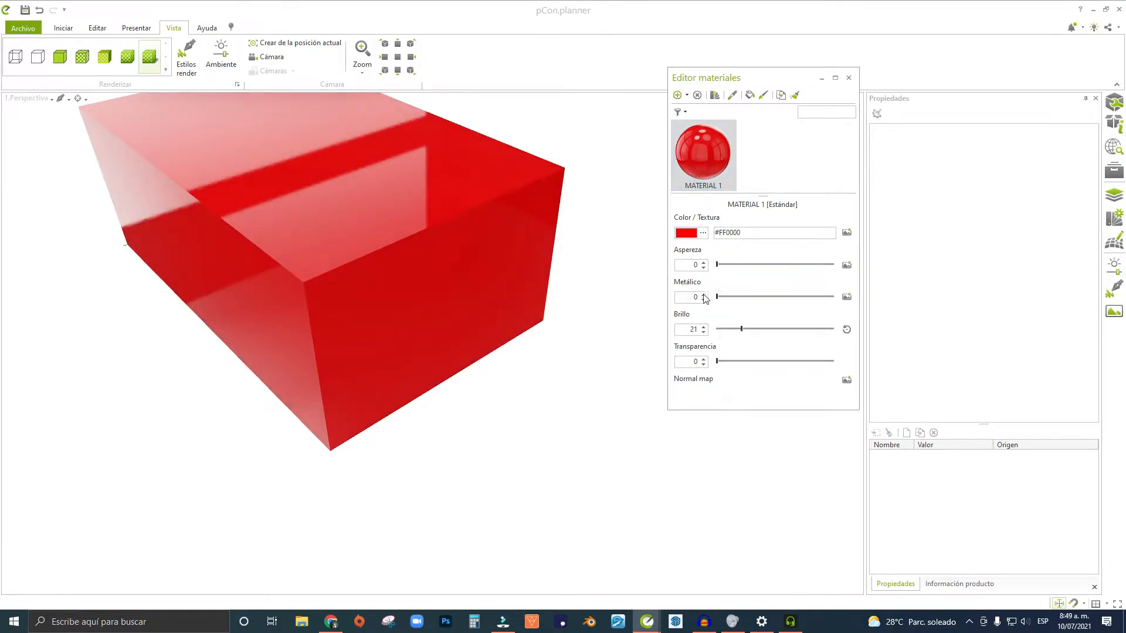
# Try a Brillo of 40 on MATERIAL 1, and bring it back down to 18.
pyautogui.moveTo(742, 327); pyautogui.dragTo(743, 327)
pyautogui.moveTo(392, 226); pyautogui.dragTo(456, 370, button='right')
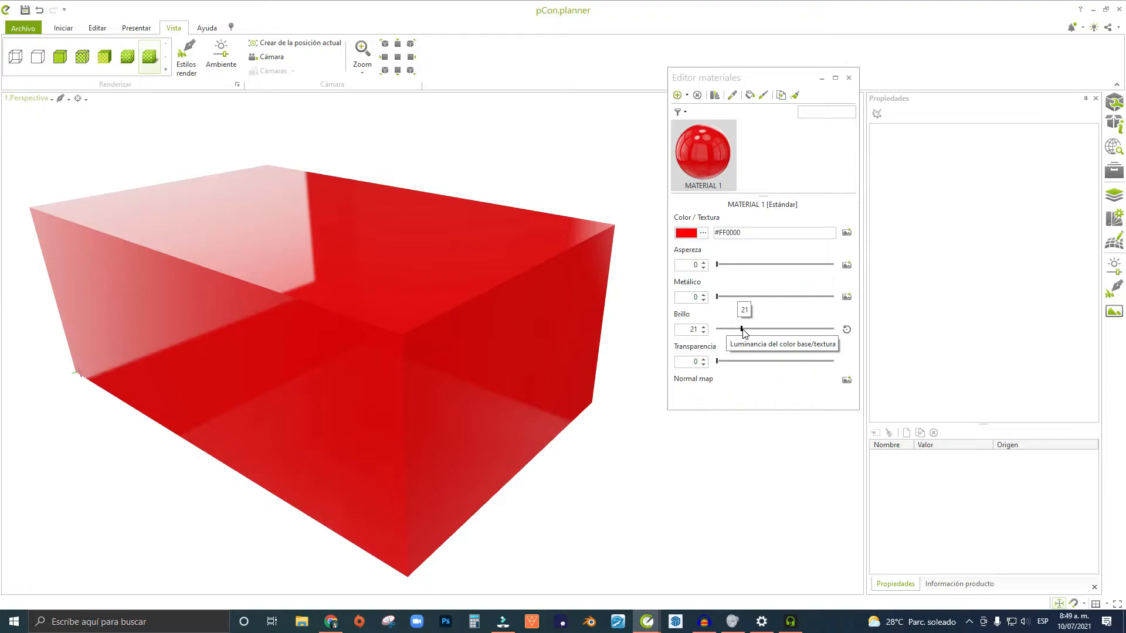
pyautogui.moveTo(742, 328); pyautogui.dragTo(761, 329)
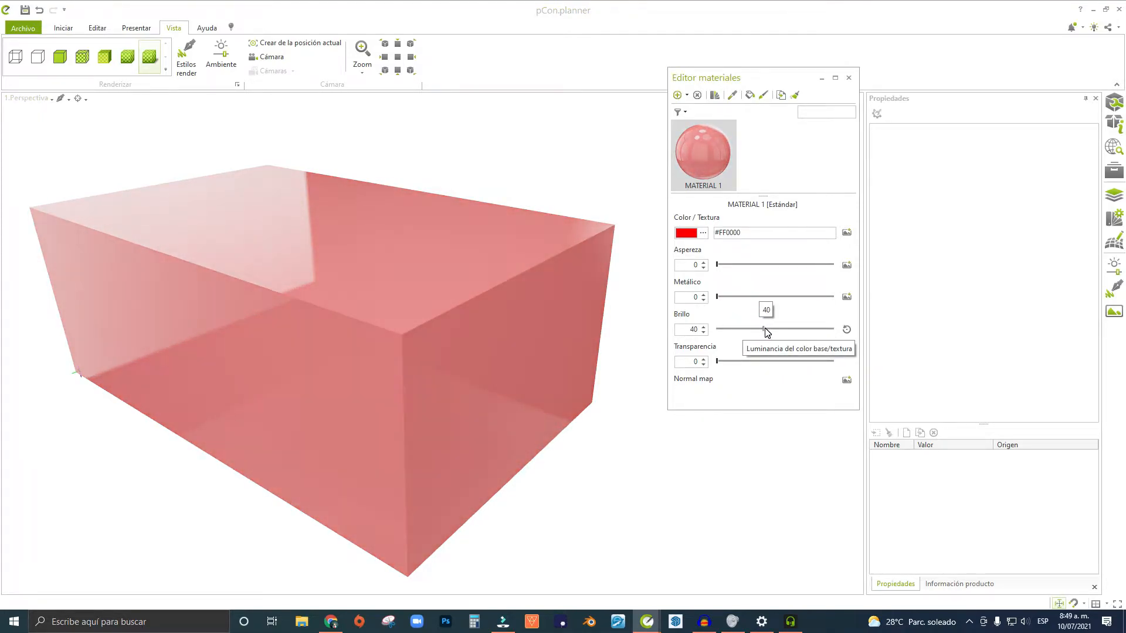
pyautogui.moveTo(770, 332); pyautogui.dragTo(743, 343)
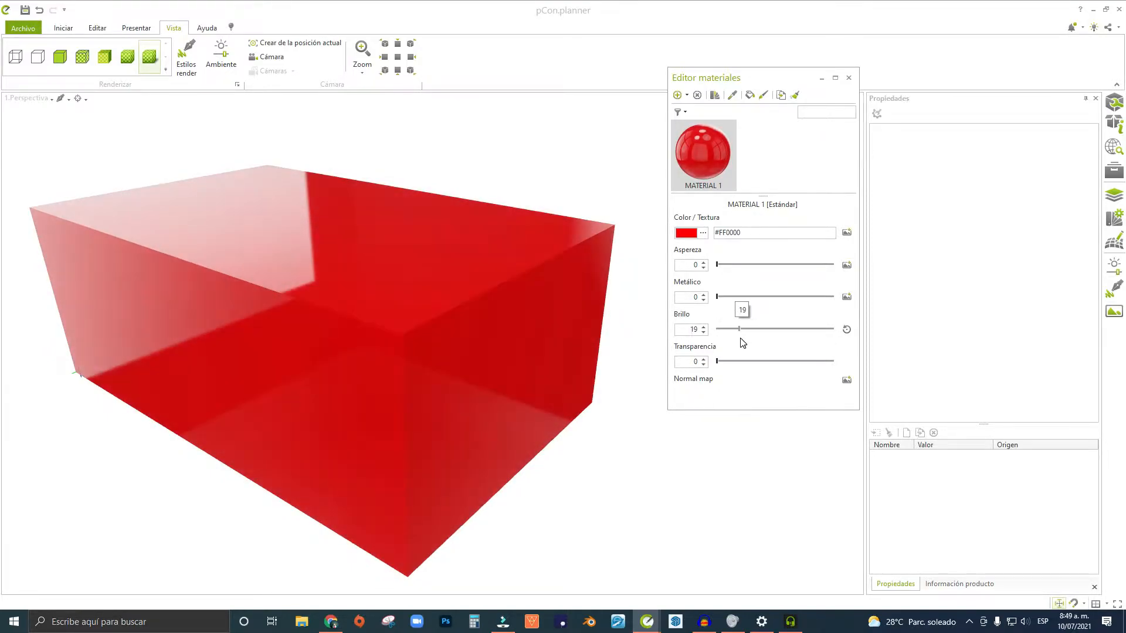
pyautogui.click(755, 232)
pyautogui.click(763, 212)
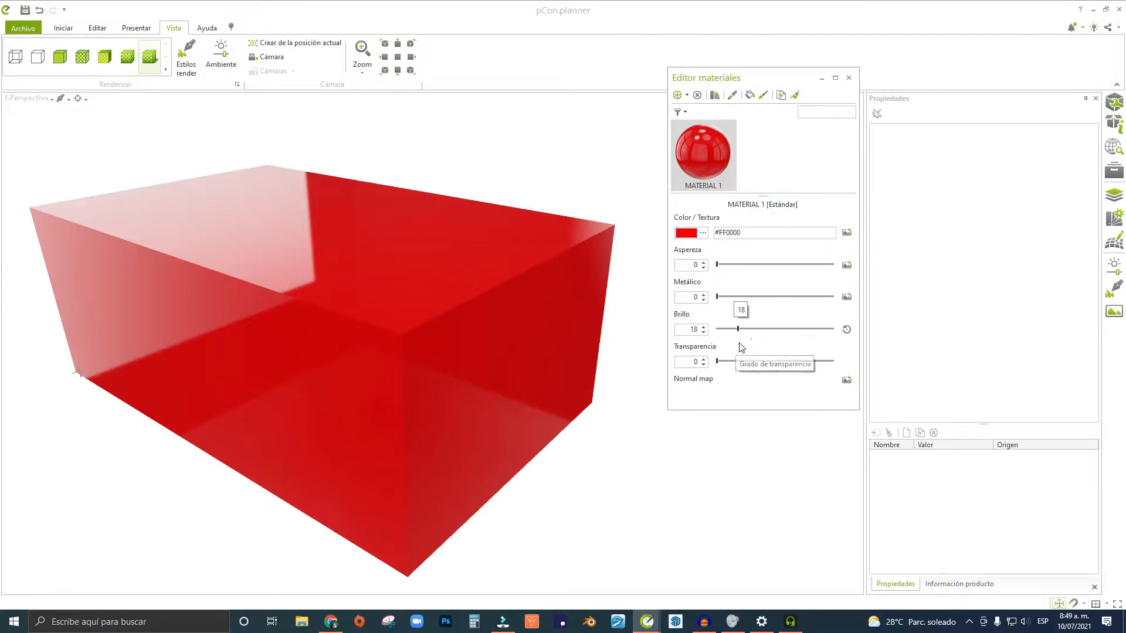
# Lower the Brillo of MATERIAL 1 to 3 and inspect the darkened cuboid's reflections from several angles.
pyautogui.moveTo(739, 329)
pyautogui.mouseDown()
pyautogui.moveTo(717, 338)
pyautogui.moveTo(726, 338)
pyautogui.mouseUp()
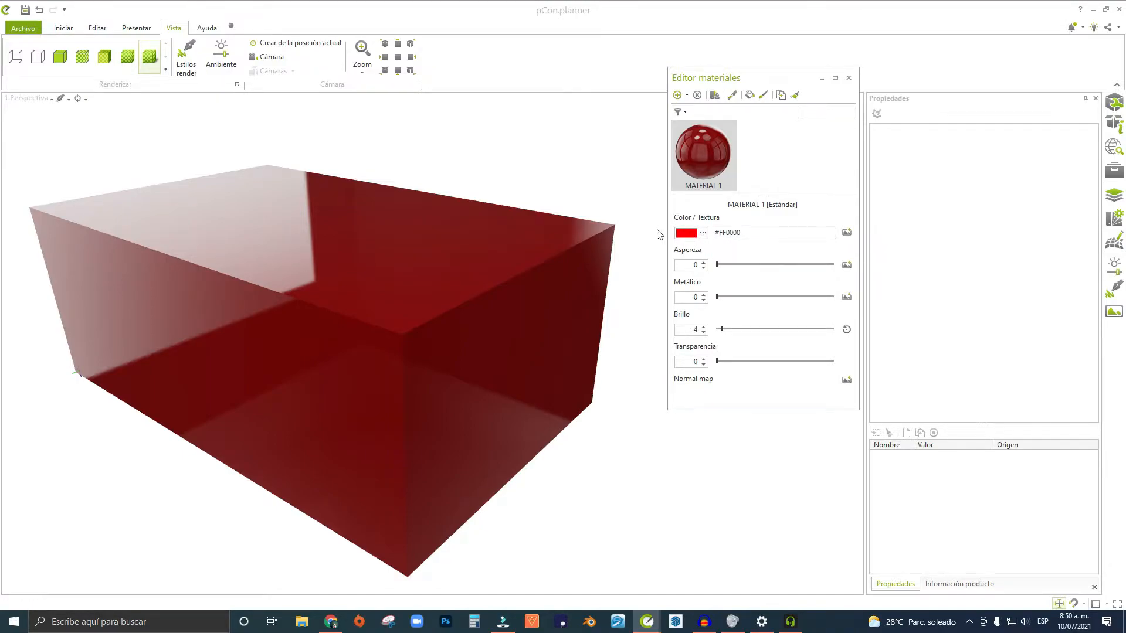
pyautogui.moveTo(726, 331)
pyautogui.moveTo(721, 330); pyautogui.dragTo(719, 330)
pyautogui.scroll(2, 429, 313)
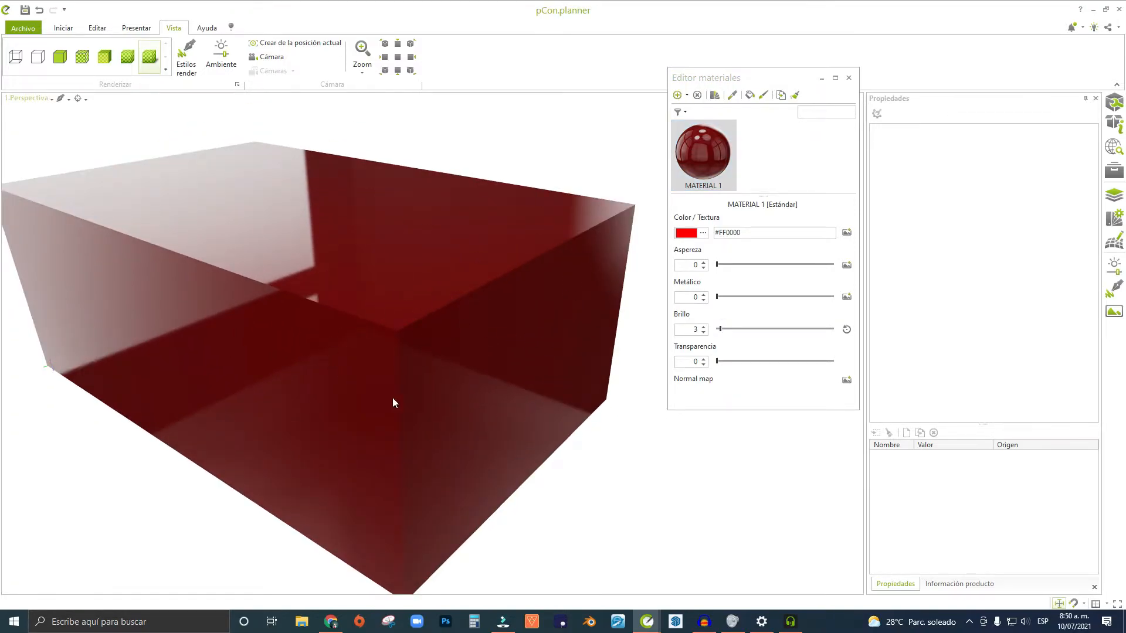
pyautogui.moveTo(325, 298); pyautogui.dragTo(310, 277, button='right')
pyautogui.moveTo(311, 277); pyautogui.dragTo(302, 270, button='middle')
pyautogui.scroll(-2, 328, 287)
pyautogui.scroll(3, 410, 329)
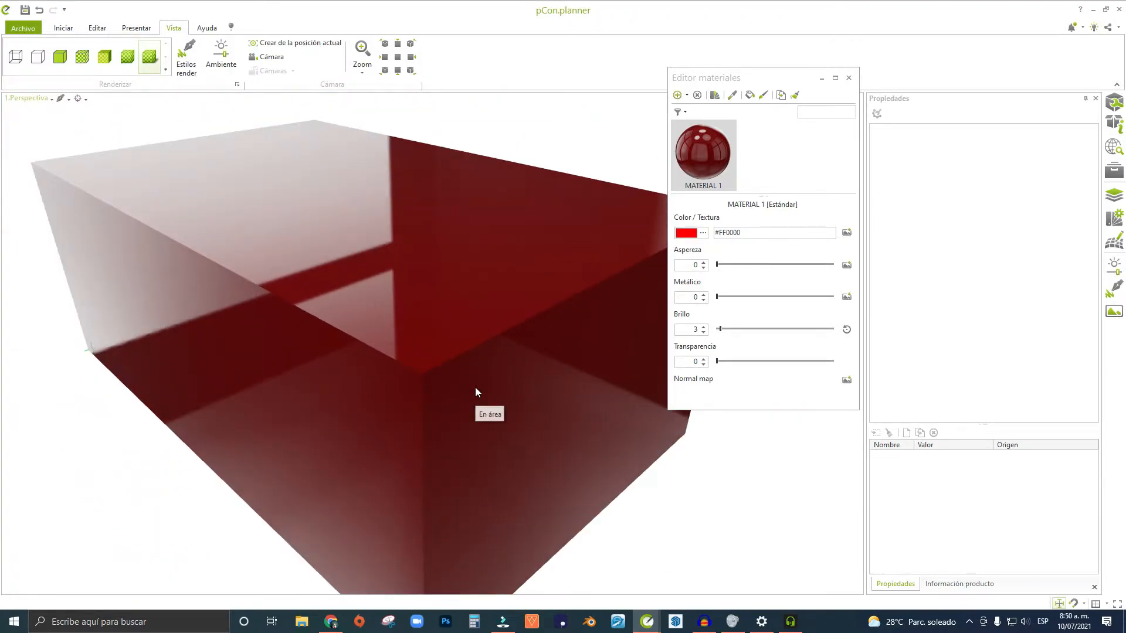
pyautogui.moveTo(489, 356); pyautogui.dragTo(488, 309, button='middle')
pyautogui.moveTo(720, 329); pyautogui.dragTo(721, 329)
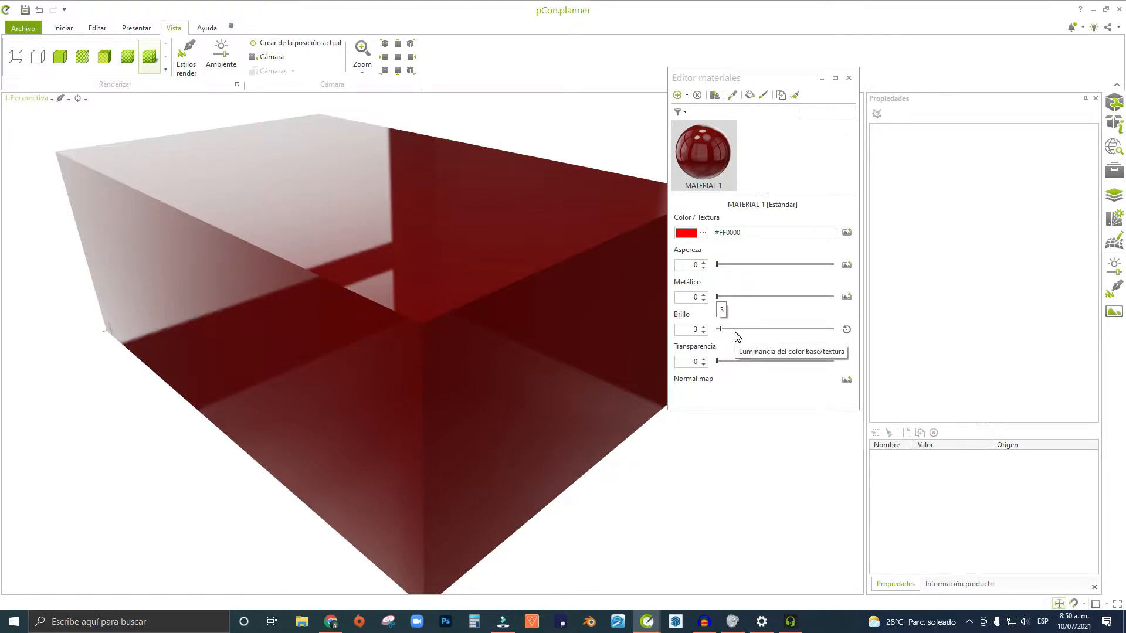
# Reset the Brillo of MATERIAL 1 to its default value and check the cuboid's color.
pyautogui.click(852, 332)
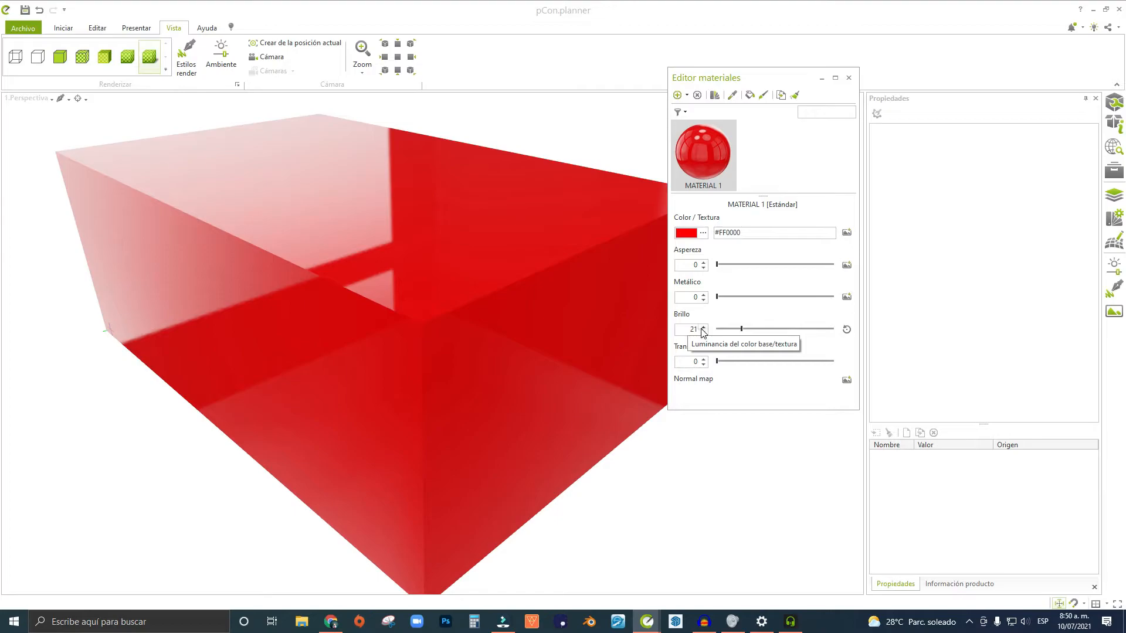
pyautogui.moveTo(742, 330)
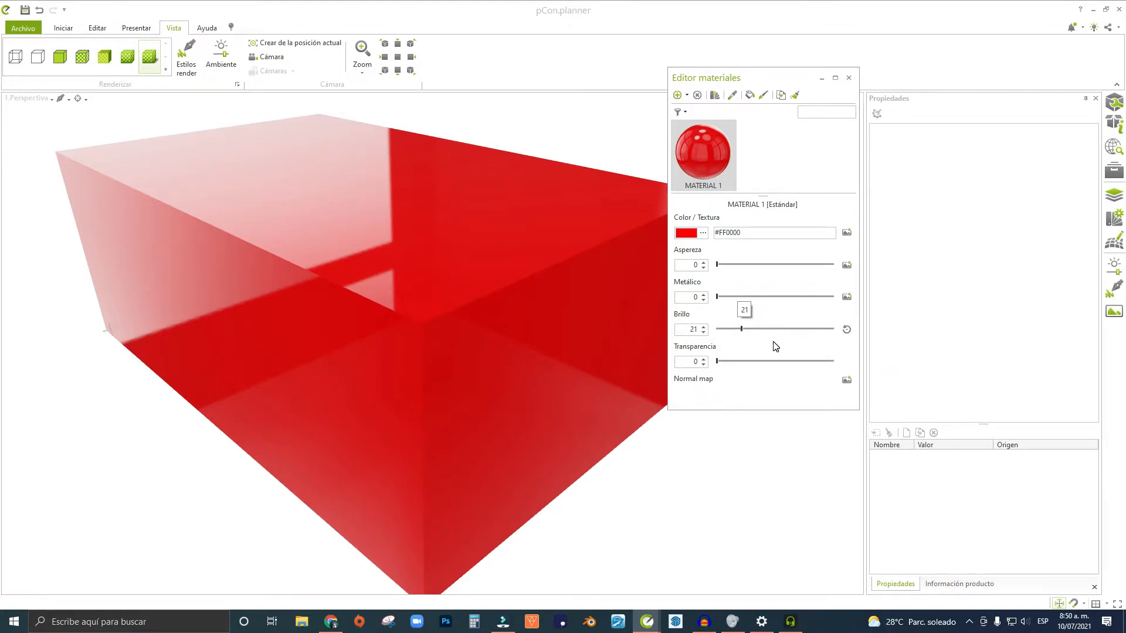
pyautogui.moveTo(485, 345); pyautogui.dragTo(455, 326, button='middle')
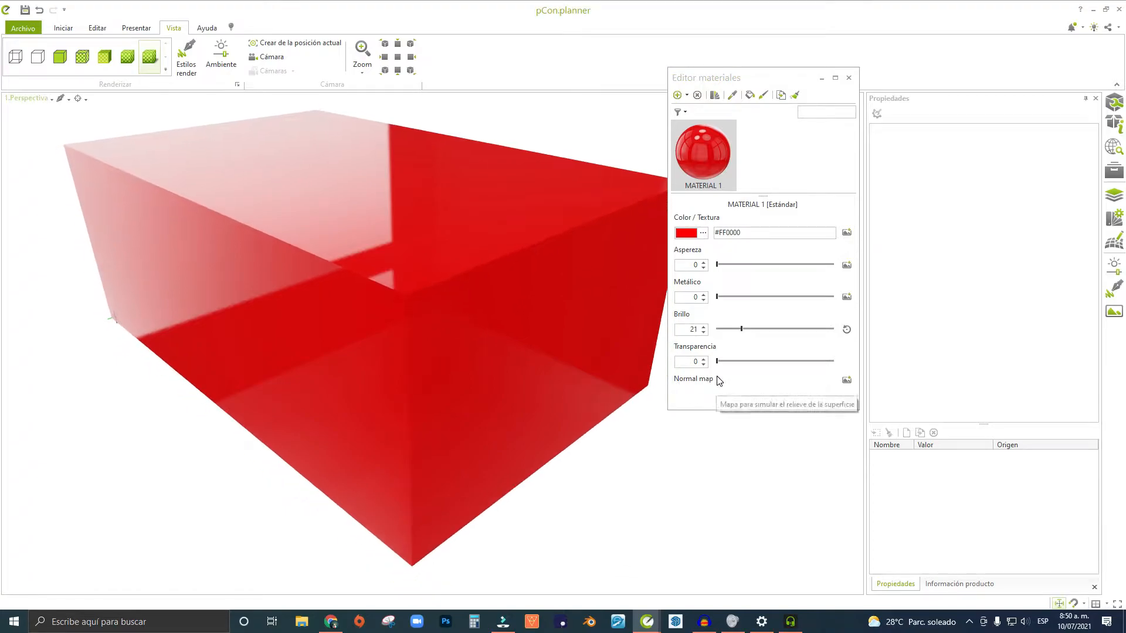
# Set the Transparencia of MATERIAL 1 to 58 and inspect the see-through cuboid from several angles.
pyautogui.moveTo(717, 360); pyautogui.dragTo(786, 362)
pyautogui.scroll(-3, 488, 296)
pyautogui.moveTo(353, 278); pyautogui.dragTo(445, 89, button='right')
pyautogui.moveTo(404, 413); pyautogui.dragTo(428, 507, button='right')
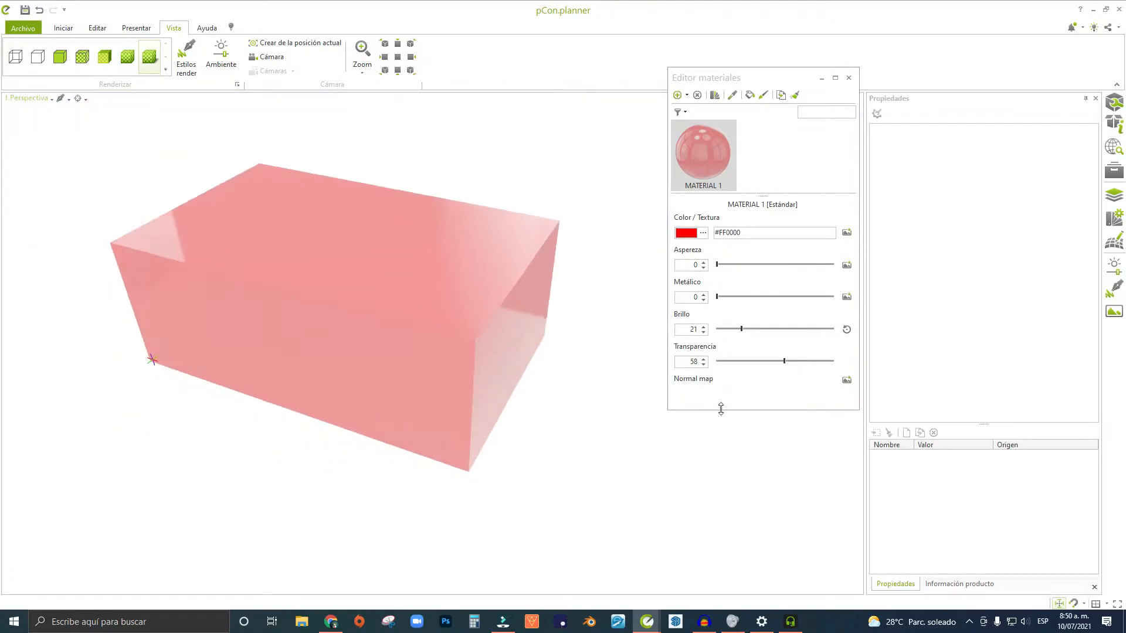
# Return the Transparencia of MATERIAL 1 to 0 and inspect the opaque cuboid's reflections.
pyautogui.moveTo(787, 363); pyautogui.dragTo(716, 369)
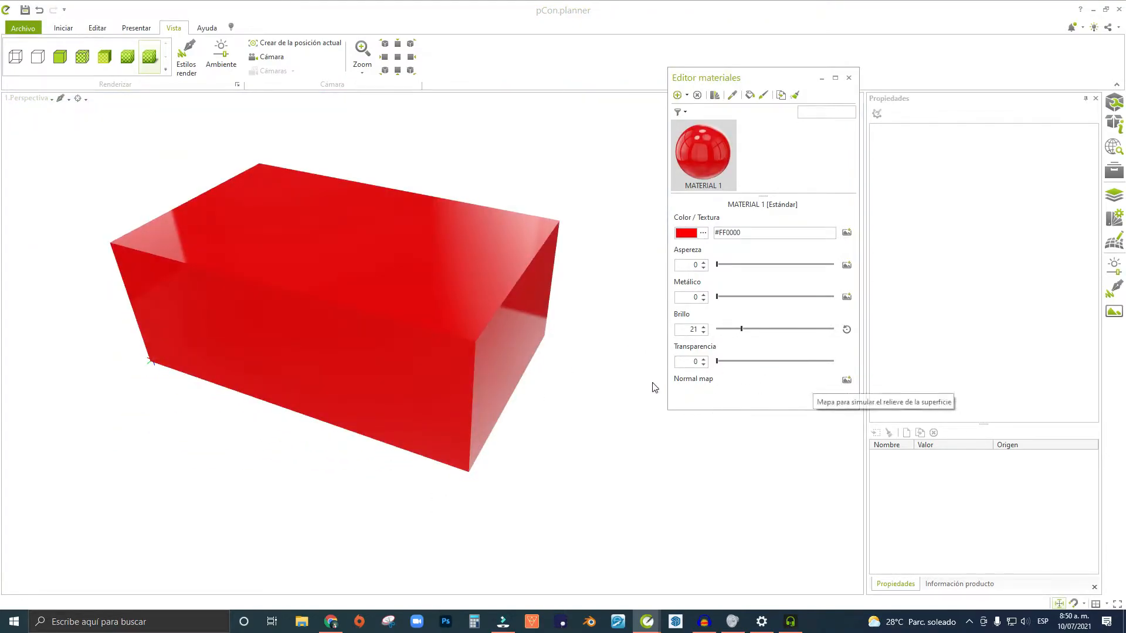
pyautogui.scroll(3, 425, 311)
pyautogui.moveTo(473, 360); pyautogui.dragTo(385, 319, button='right')
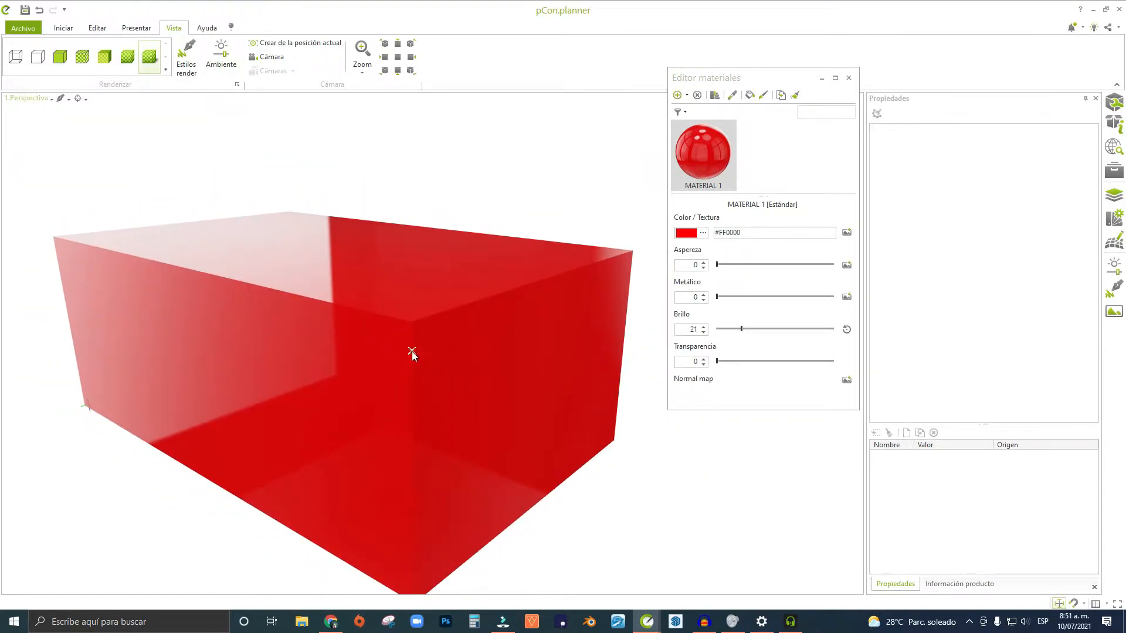
pyautogui.moveTo(429, 363); pyautogui.dragTo(444, 383, button='right')
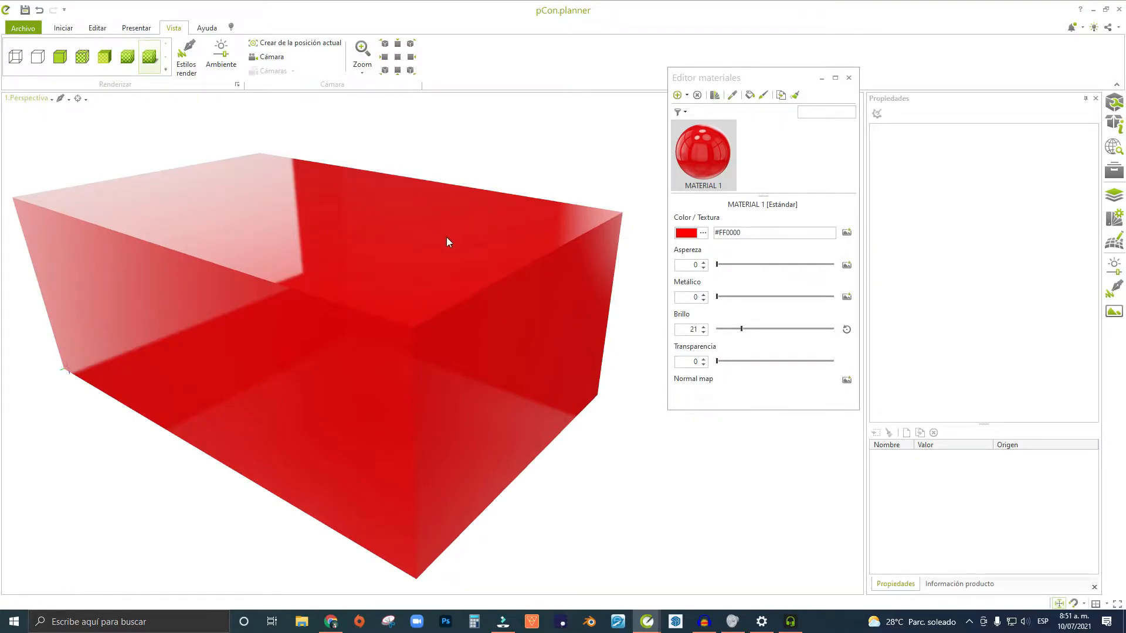
pyautogui.moveTo(192, 254); pyautogui.dragTo(432, 354, button='right')
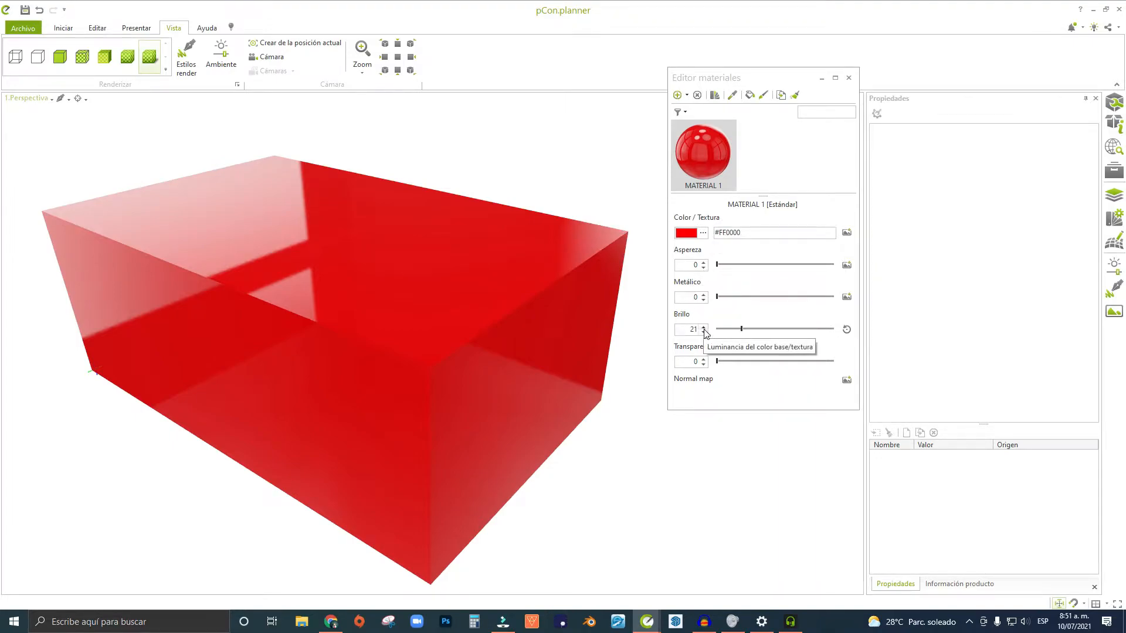
pyautogui.moveTo(523, 311); pyautogui.dragTo(514, 283, button='middle')
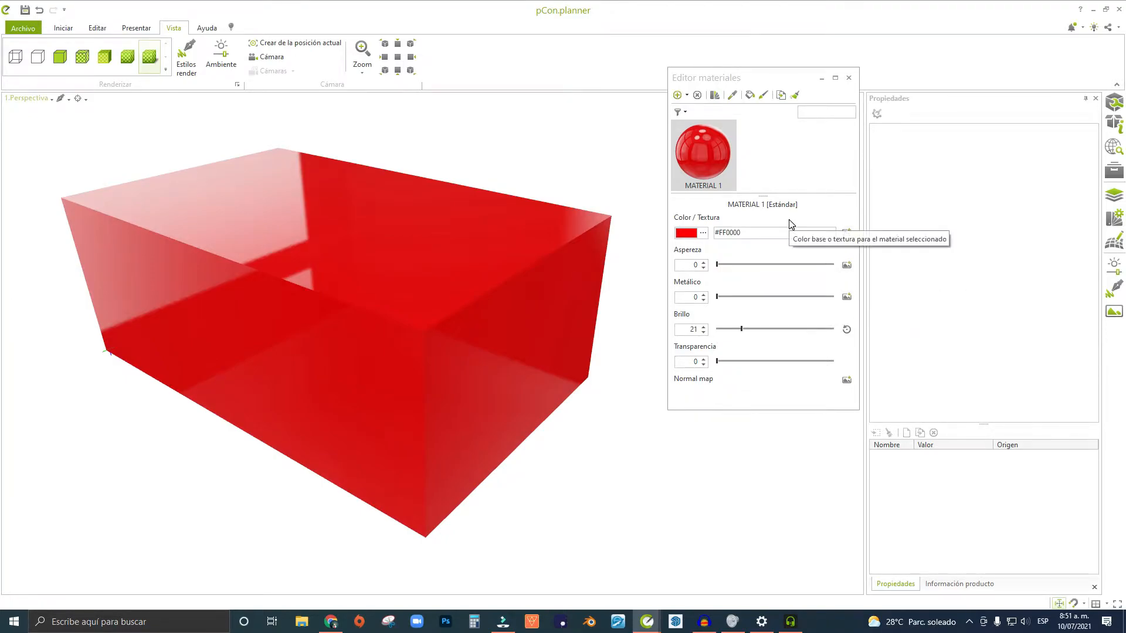
# Start importing a color texture for MATERIAL 1 and browse to pCon, videos tutoriales, Z.RECURSOS, RECURSO TEXTURAS, PELIKANO on drive D.
pyautogui.moveTo(470, 275); pyautogui.dragTo(485, 259, button='middle')
pyautogui.scroll(4, 485, 260)
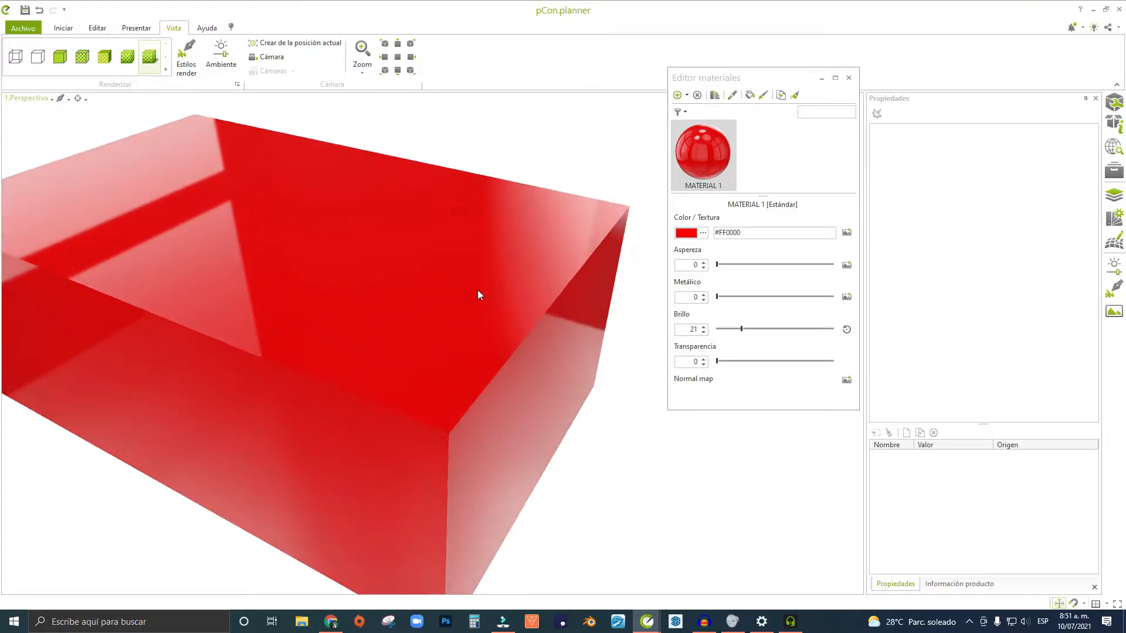
pyautogui.click(846, 233)
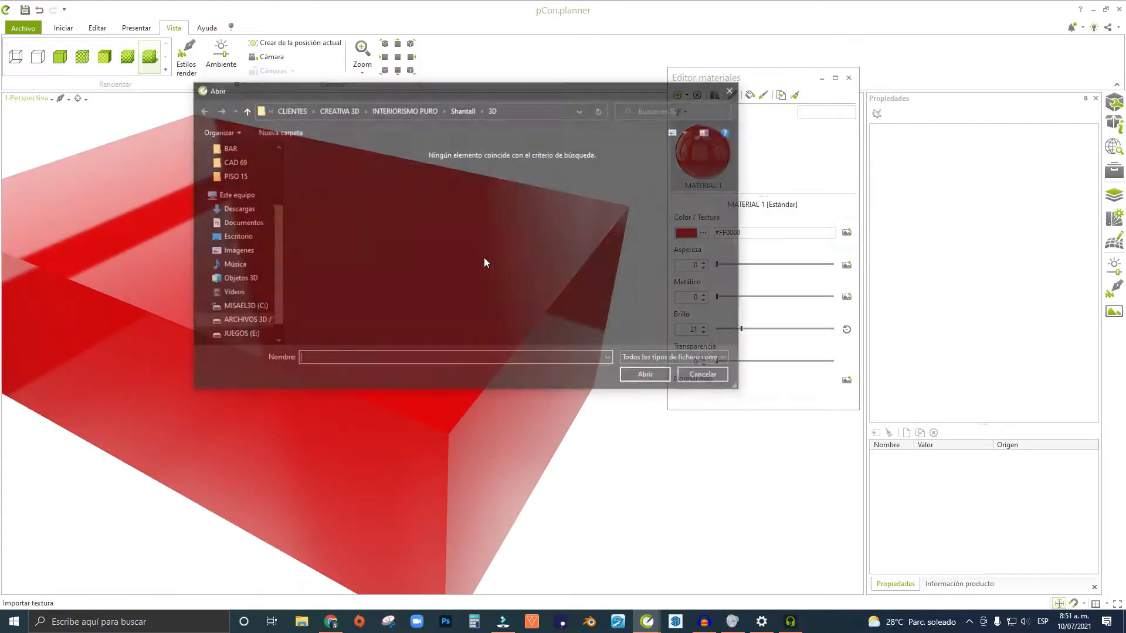
pyautogui.click(243, 322)
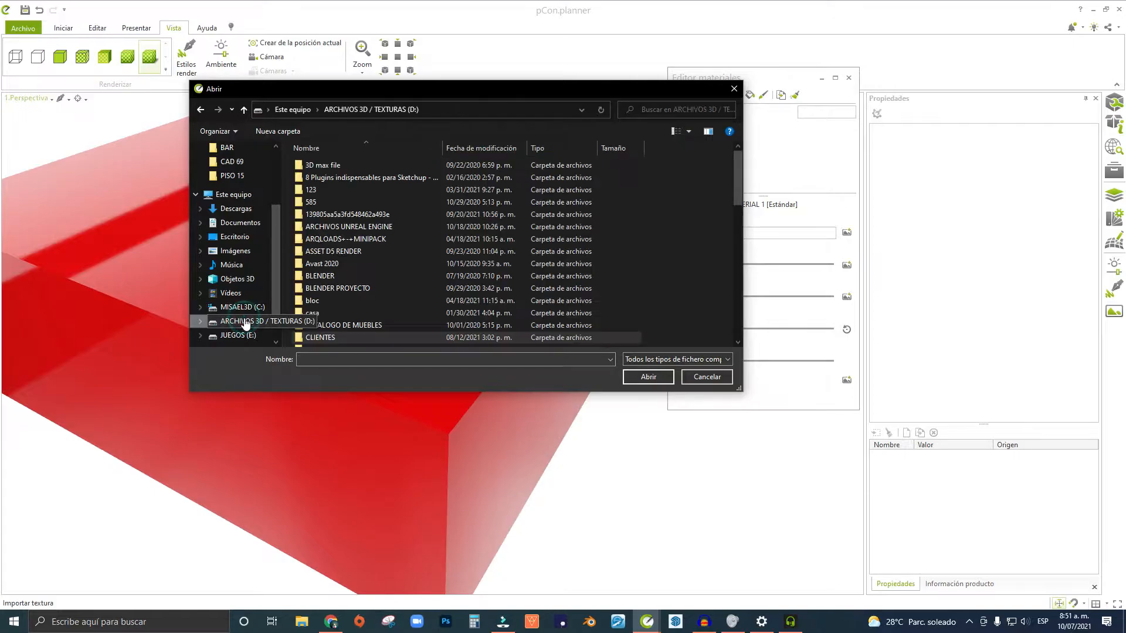
pyautogui.scroll(-10, 374, 221)
pyautogui.doubleClick(374, 219)
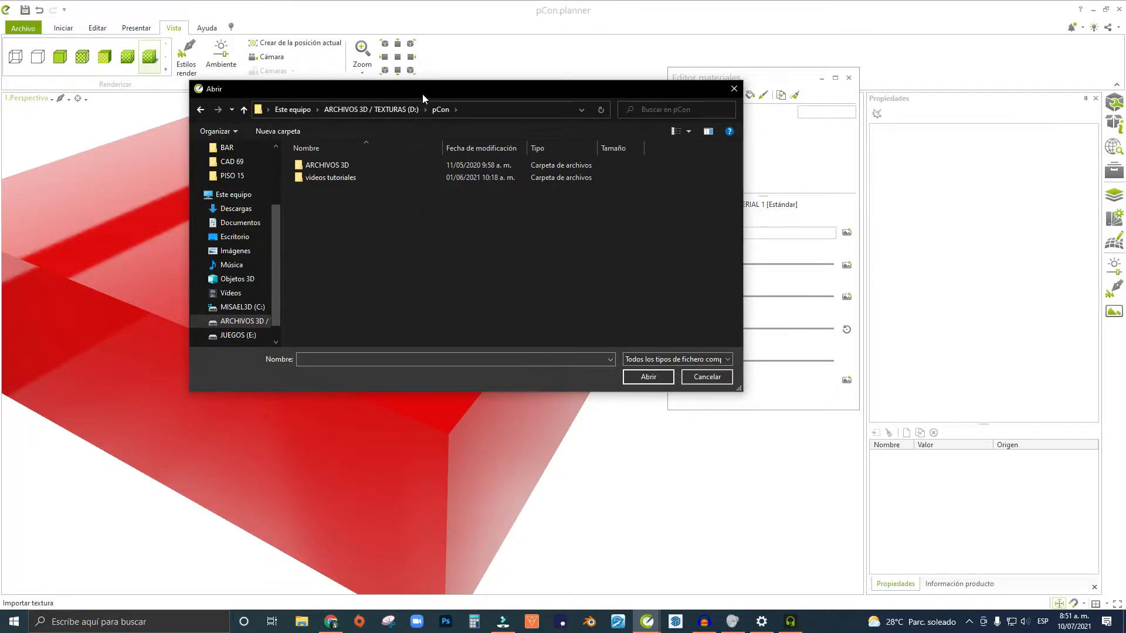
pyautogui.doubleClick(368, 168)
pyautogui.click(196, 109)
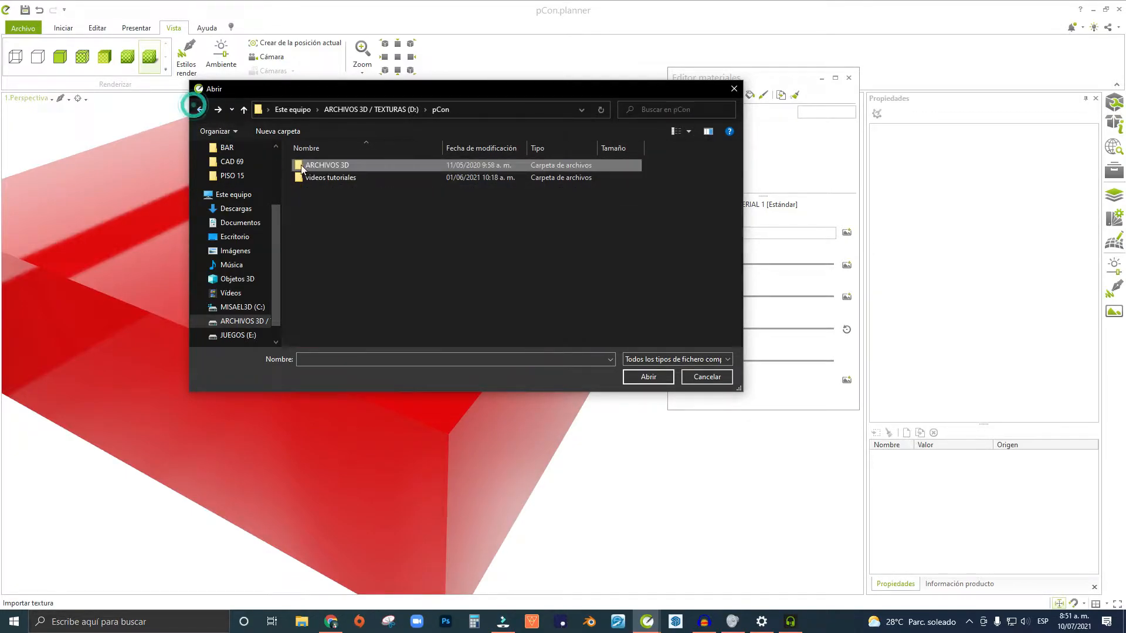
pyautogui.doubleClick(368, 179)
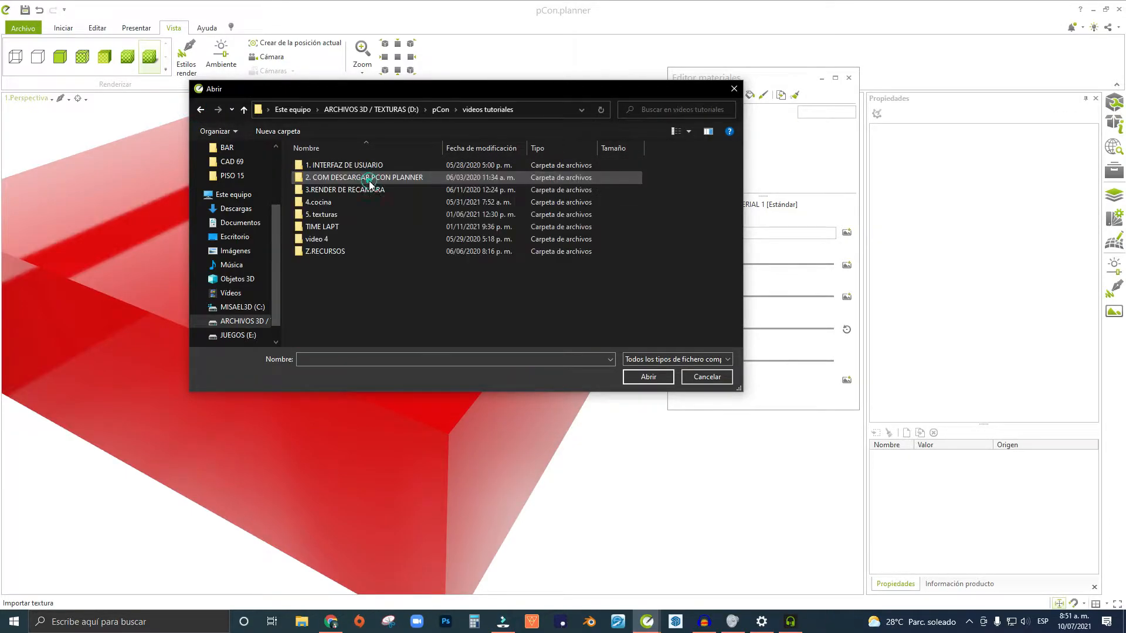
pyautogui.doubleClick(363, 250)
pyautogui.doubleClick(400, 179)
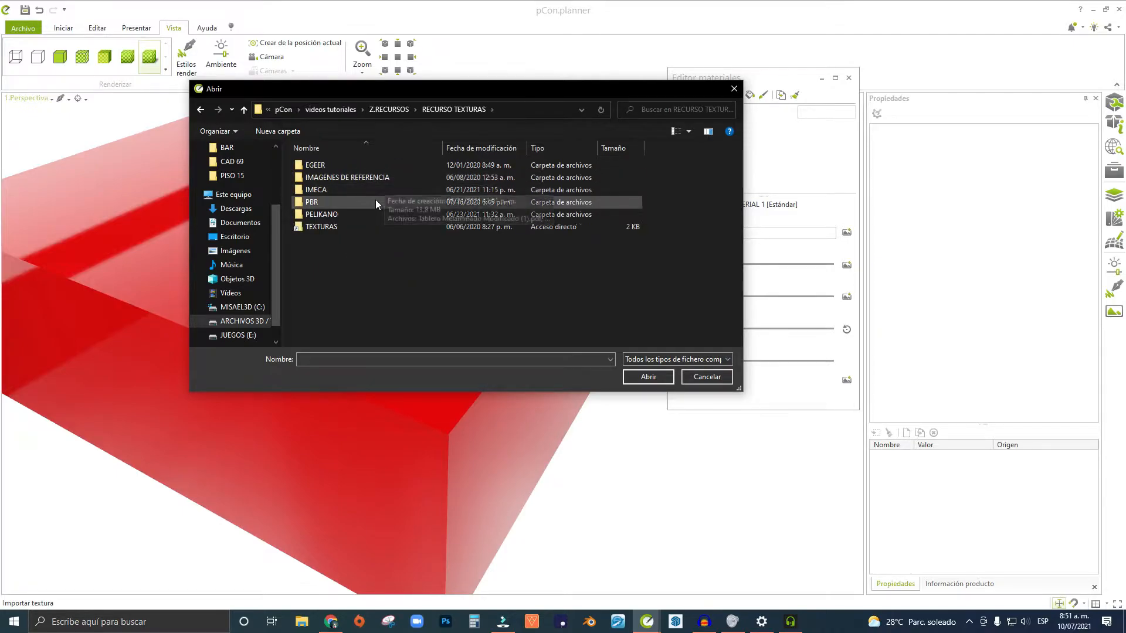
pyautogui.doubleClick(375, 213)
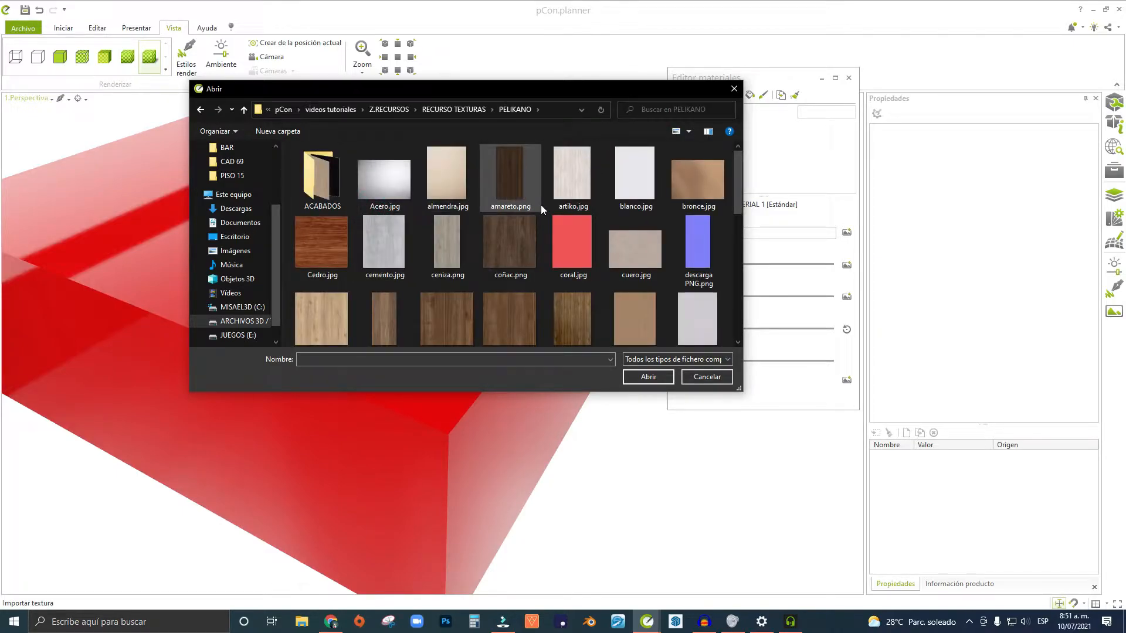
# Look through the PELIKANO wood and color images and load siena.png as the texture of MATERIAL 1.
pyautogui.scroll(-3, 557, 271)
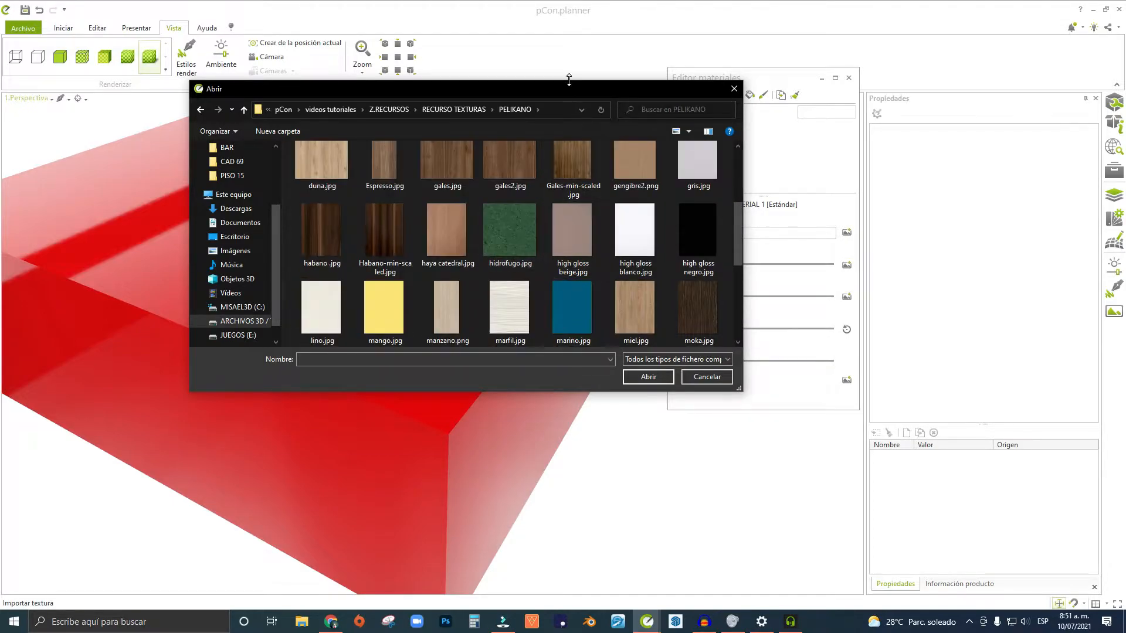
pyautogui.moveTo(566, 82); pyautogui.dragTo(566, 35)
pyautogui.scroll(-3, 554, 253)
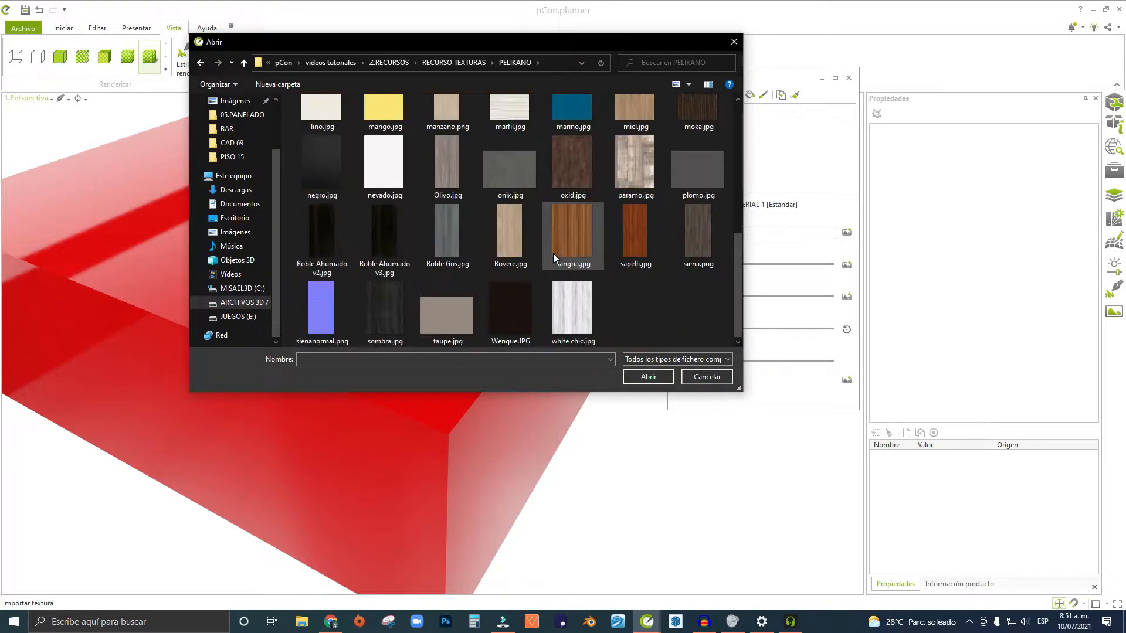
pyautogui.scroll(5, 553, 253)
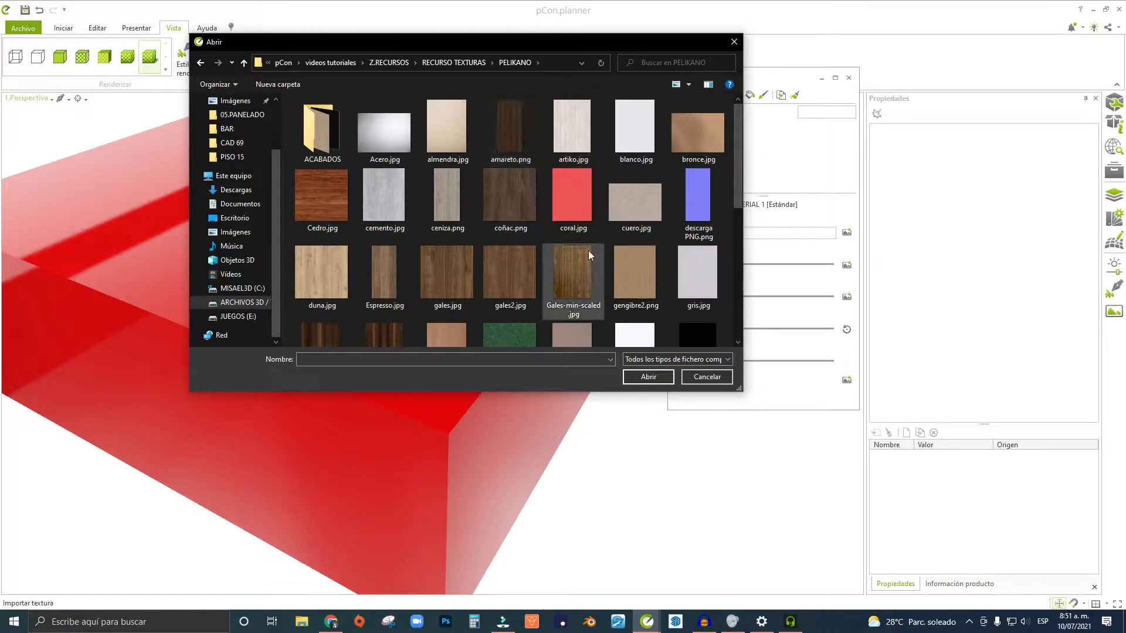
pyautogui.scroll(-3, 536, 230)
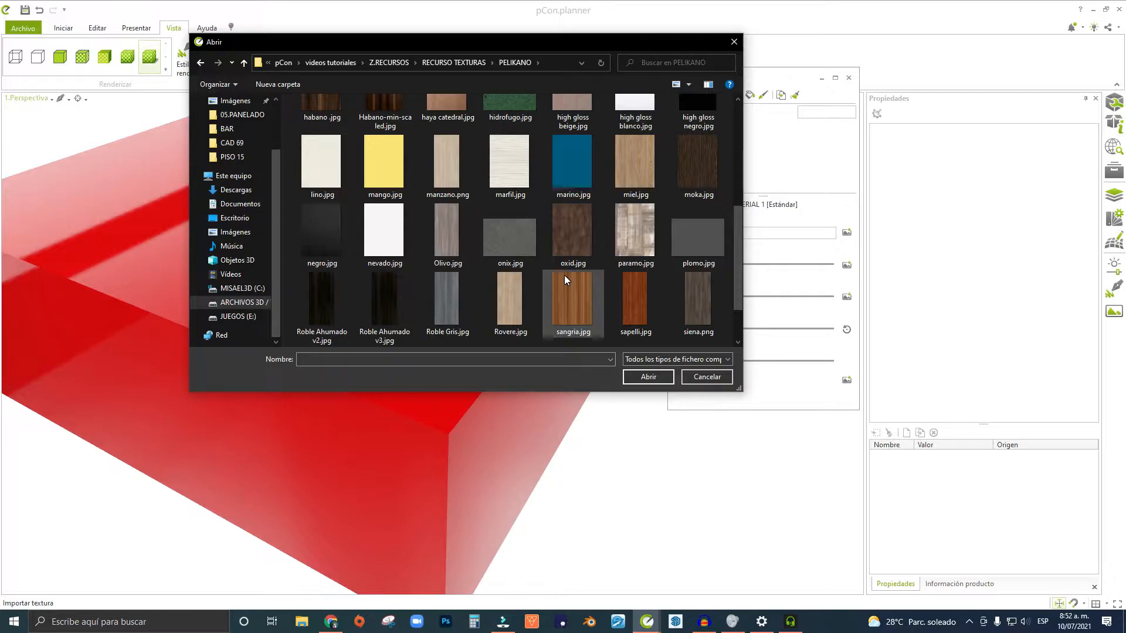
pyautogui.scroll(2, 473, 268)
pyautogui.scroll(-3, 473, 269)
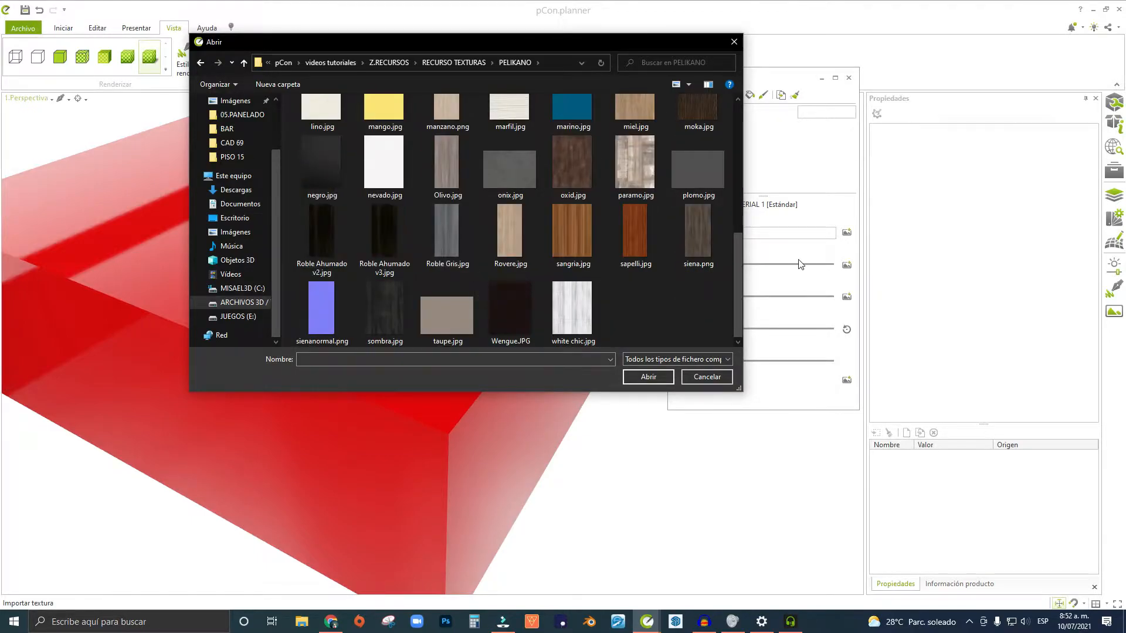
pyautogui.click(693, 243)
pyautogui.click(645, 377)
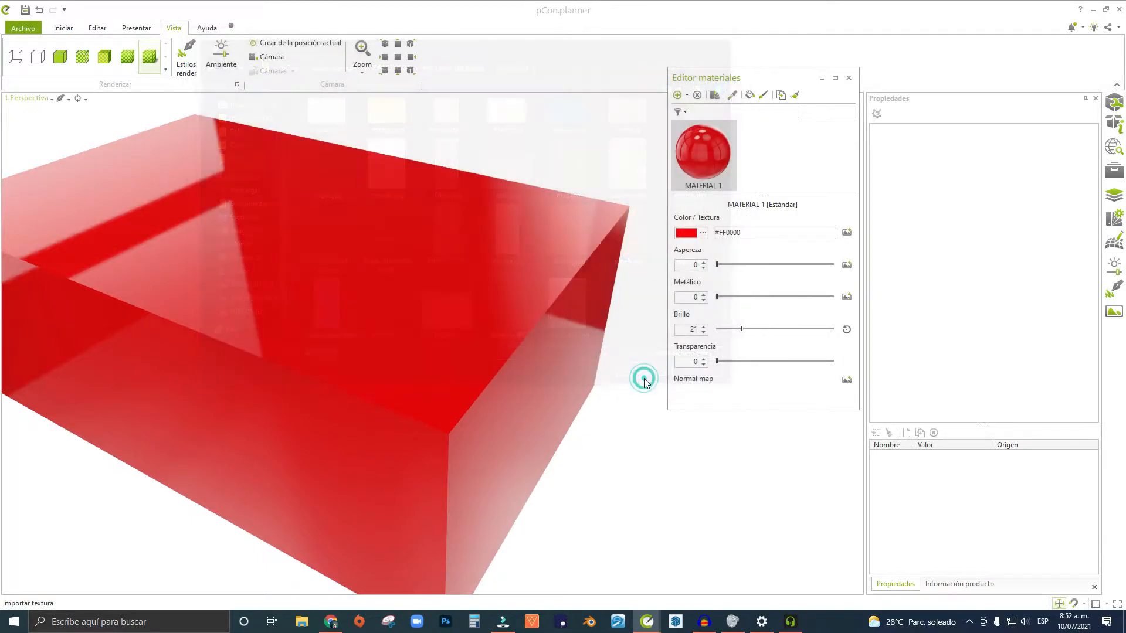
pyautogui.moveTo(548, 277); pyautogui.dragTo(256, 284, button='right')
pyautogui.scroll(5, 350, 325)
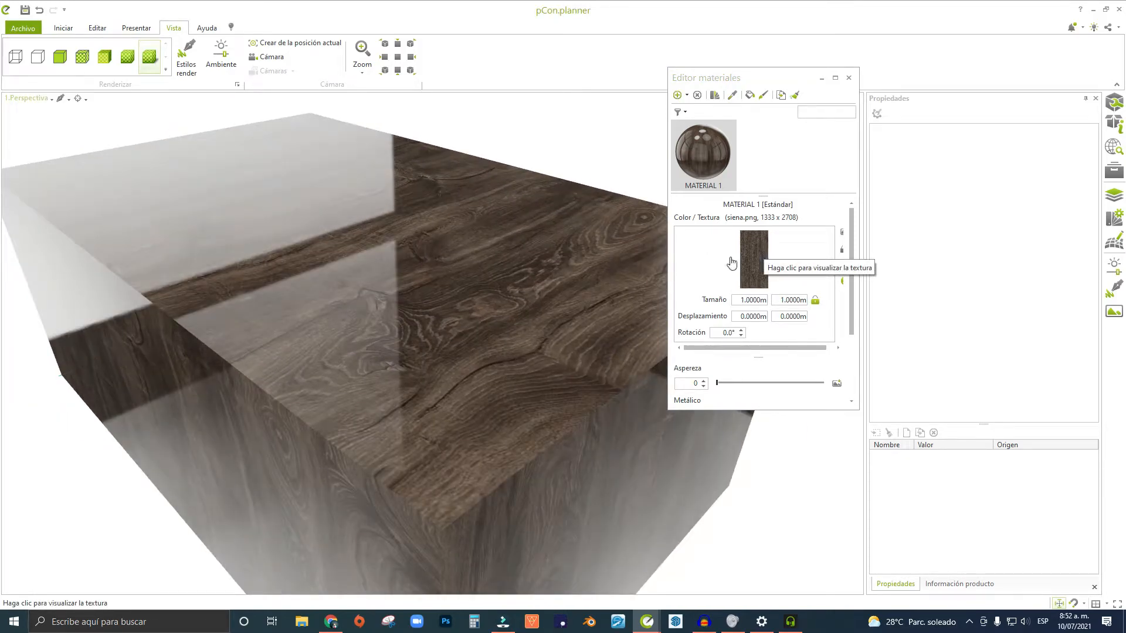
# Set the siena texture's size to 5 m by 5 m with its proportions locked.
pyautogui.moveTo(332, 319); pyautogui.dragTo(318, 292, button='right')
pyautogui.moveTo(779, 347); pyautogui.dragTo(806, 350)
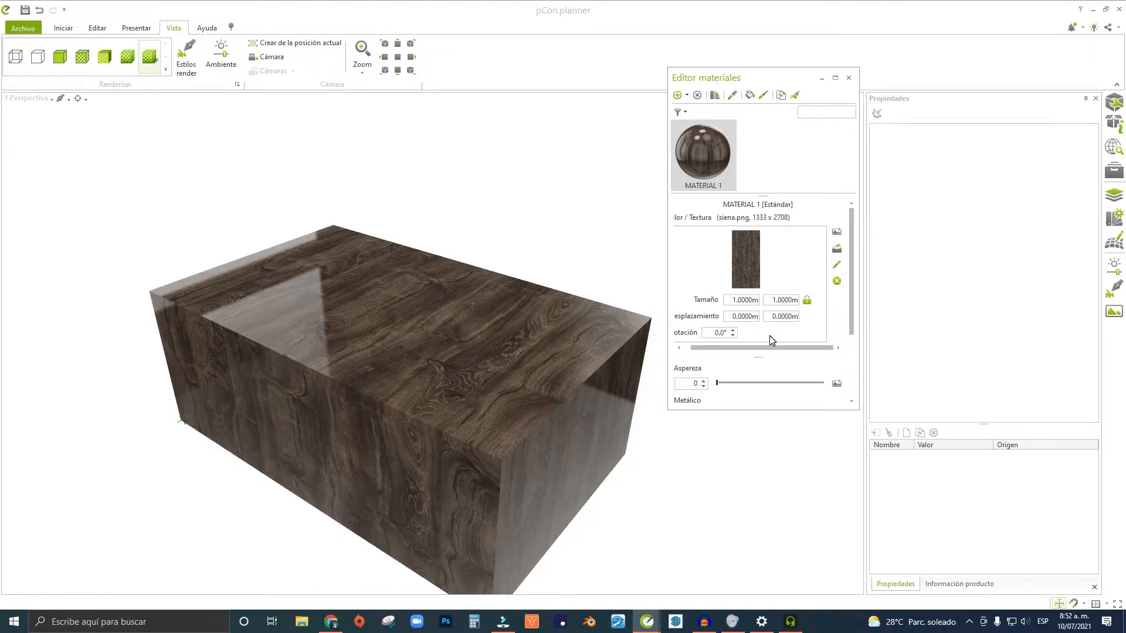
pyautogui.moveTo(780, 348); pyautogui.dragTo(773, 347)
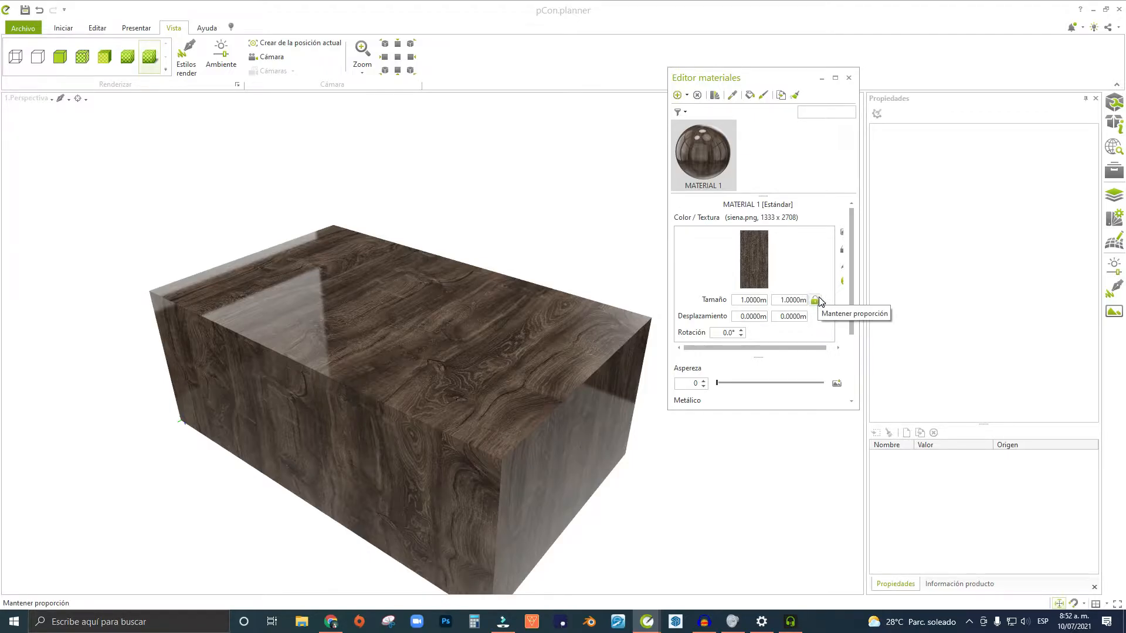
pyautogui.doubleClick(753, 300)
pyautogui.press('Return')
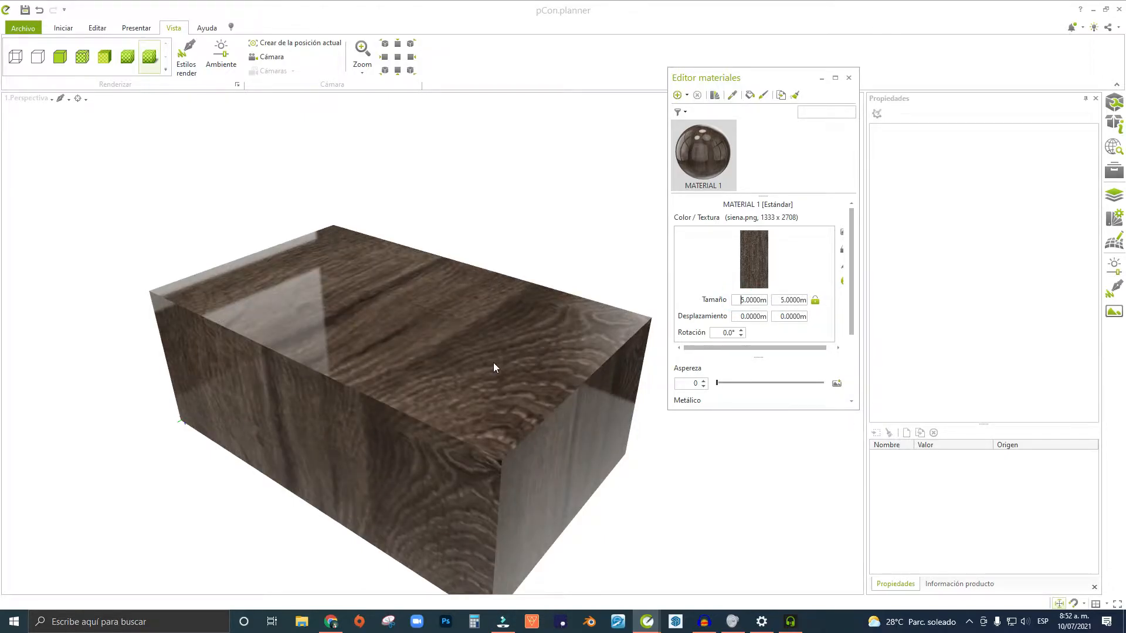
pyautogui.moveTo(494, 367); pyautogui.dragTo(482, 341, button='middle')
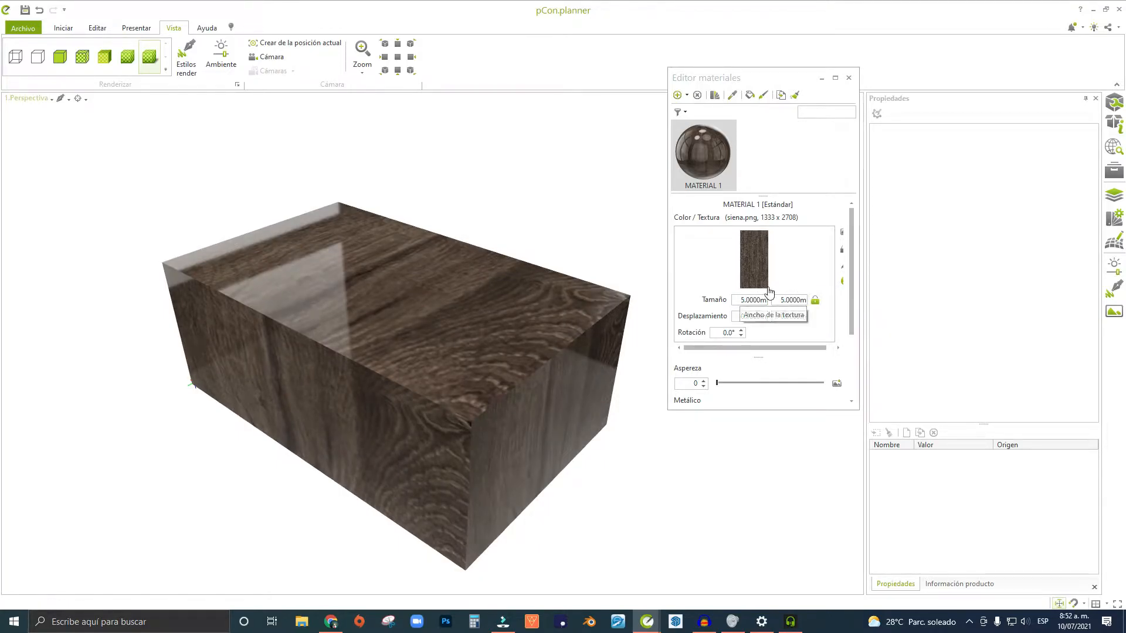
# Unlock the texture's proportions and set only its width to 1 m.
pyautogui.click(816, 301)
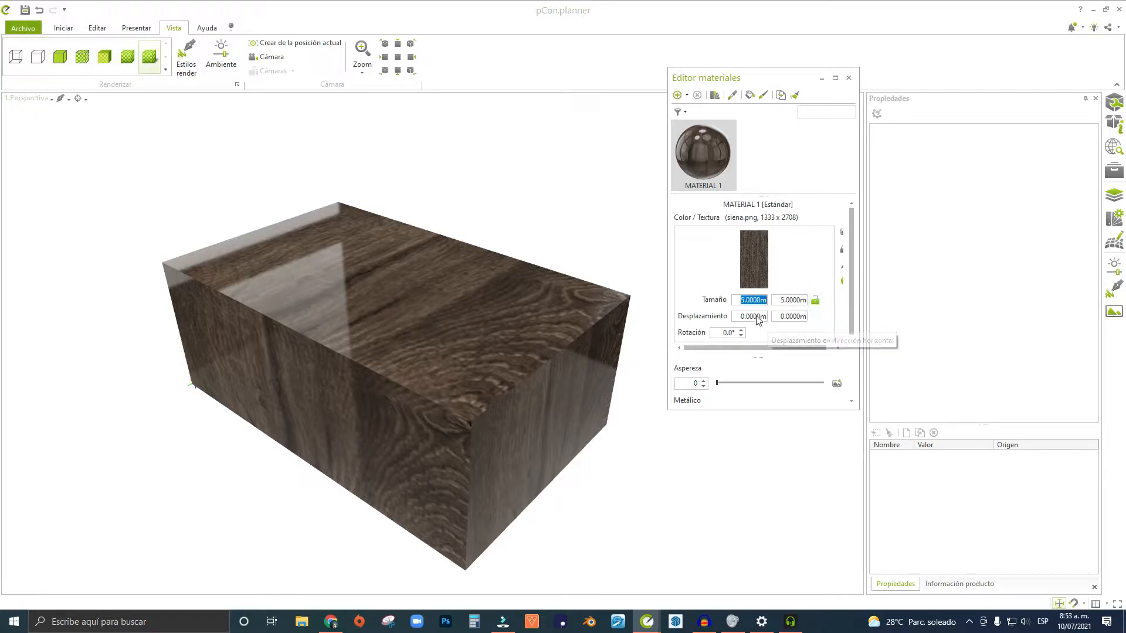
pyautogui.write('1')
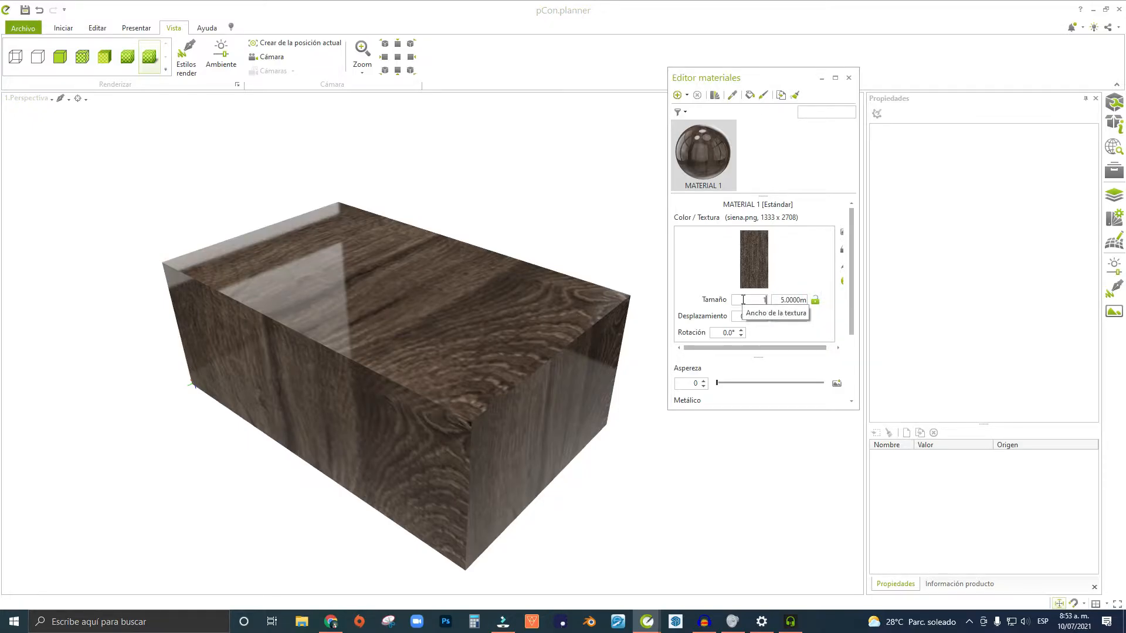
pyautogui.press('Return')
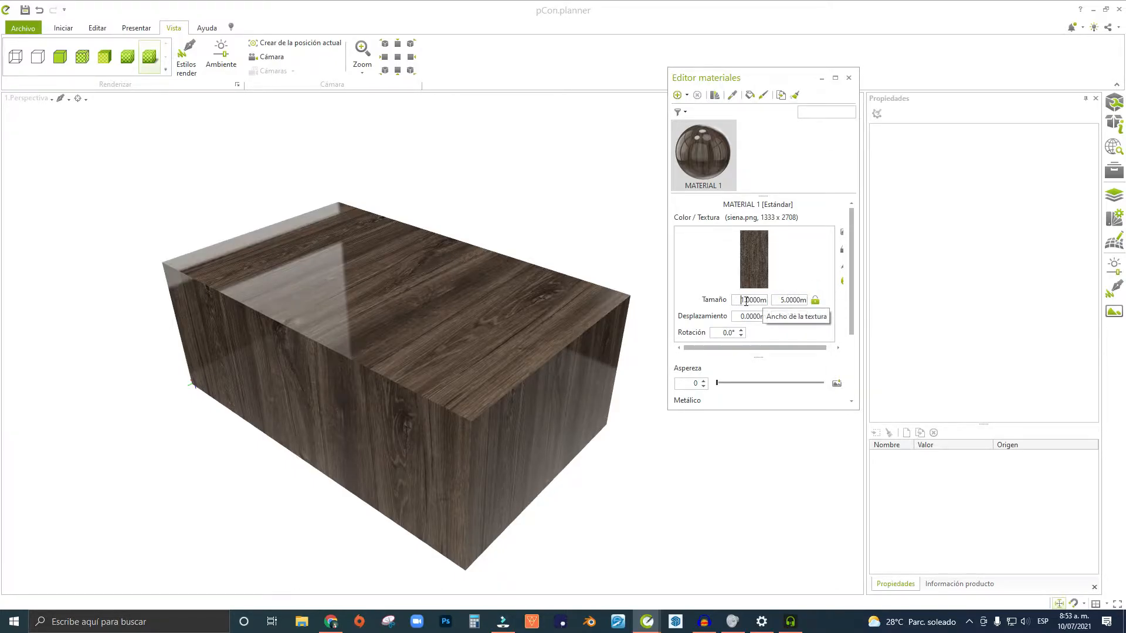
# Set the texture's width to 0.5 m with proportions locked and check the wood grain on the cuboid.
pyautogui.moveTo(740, 300); pyautogui.dragTo(758, 301)
pyautogui.write('0.5')
pyautogui.press('Return')
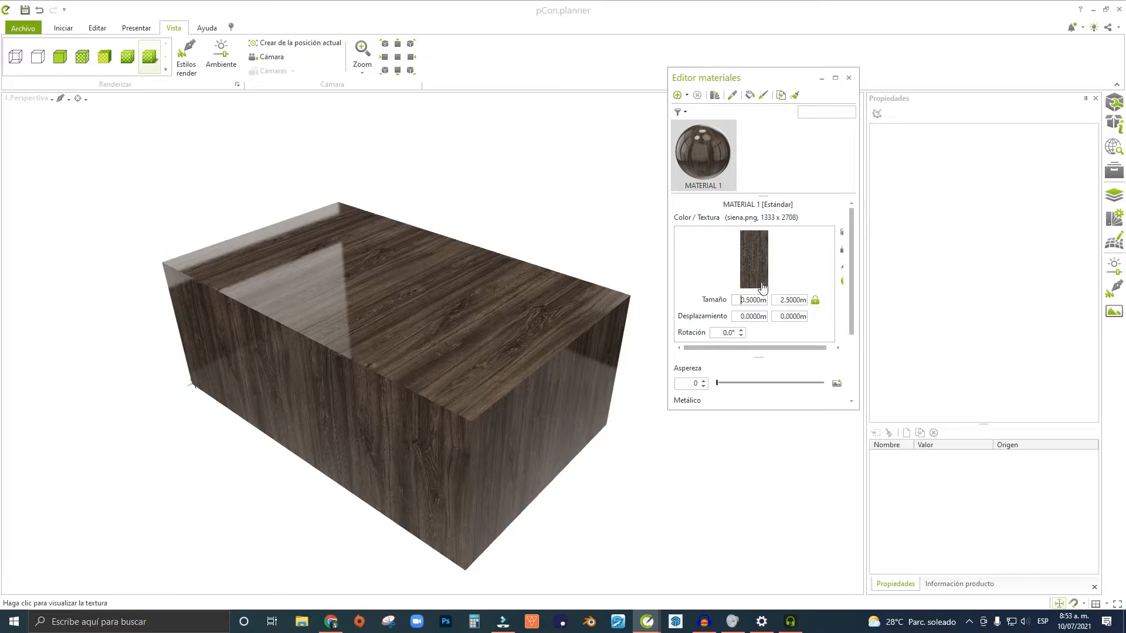
pyautogui.click(748, 253)
pyautogui.moveTo(531, 324); pyautogui.dragTo(494, 360, button='right')
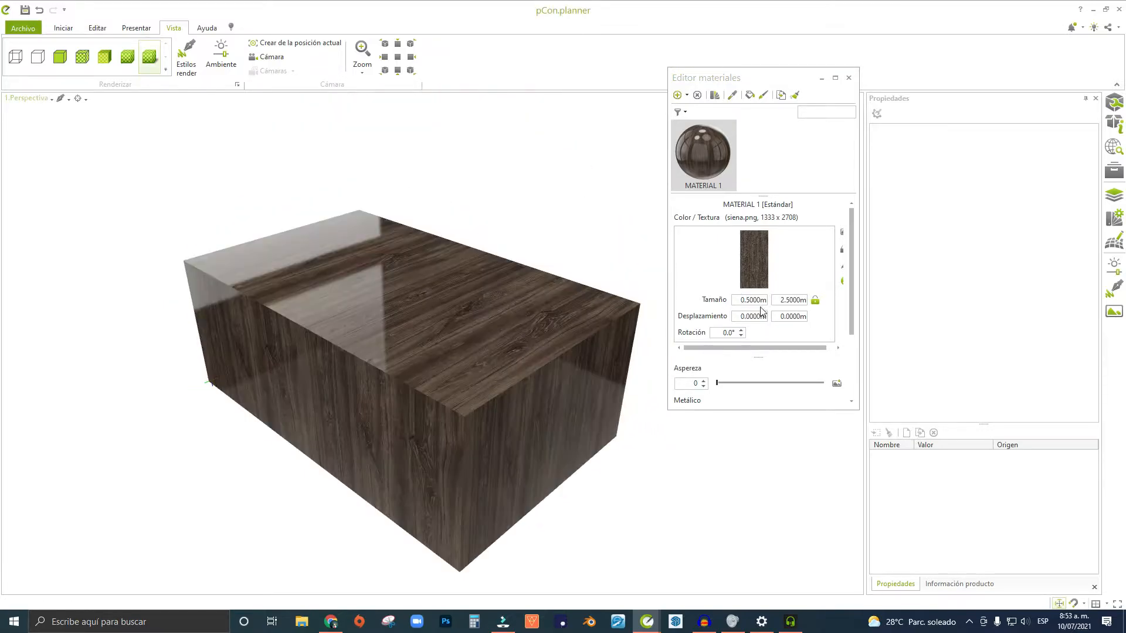
# Unlock the texture's proportions, set its width to 0.8 m and lock the proportions again.
pyautogui.click(814, 302)
pyautogui.moveTo(733, 300); pyautogui.dragTo(768, 300)
pyautogui.doubleClick(768, 300)
pyautogui.write('0.8')
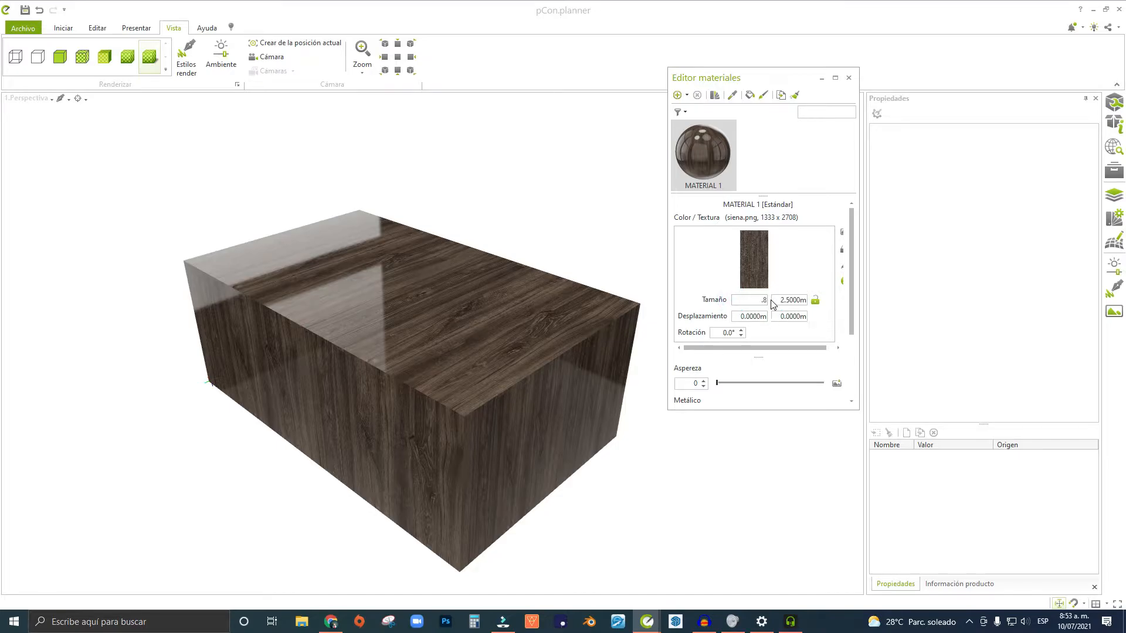
pyautogui.press('Return')
pyautogui.moveTo(481, 376); pyautogui.dragTo(496, 347, button='right')
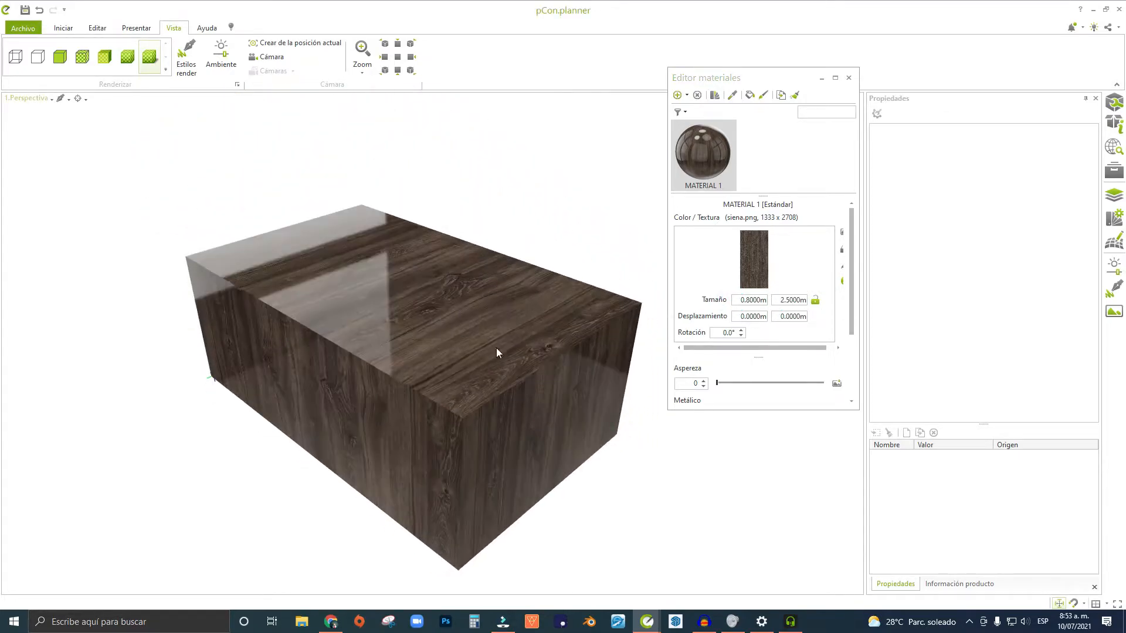
pyautogui.click(815, 301)
pyautogui.moveTo(460, 330); pyautogui.dragTo(399, 328, button='right')
# Set the texture's horizontal and vertical Desplazamiento to 1 m and inspect the grain on the cuboid's top.
pyautogui.click(749, 316)
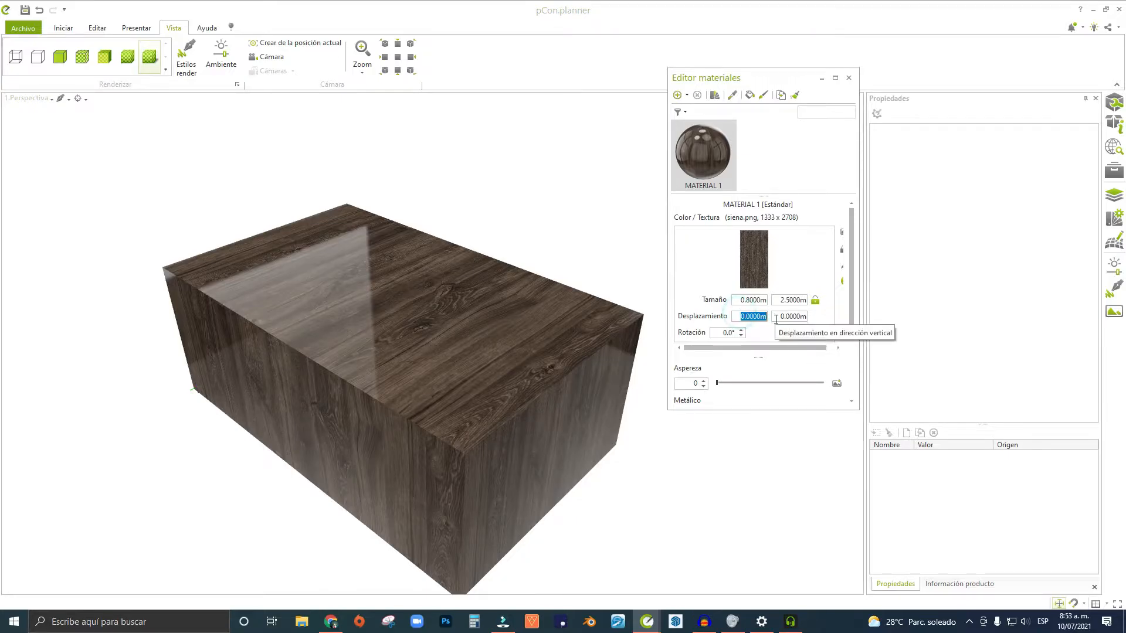
pyautogui.write('1')
pyautogui.click(792, 316)
pyautogui.write('1')
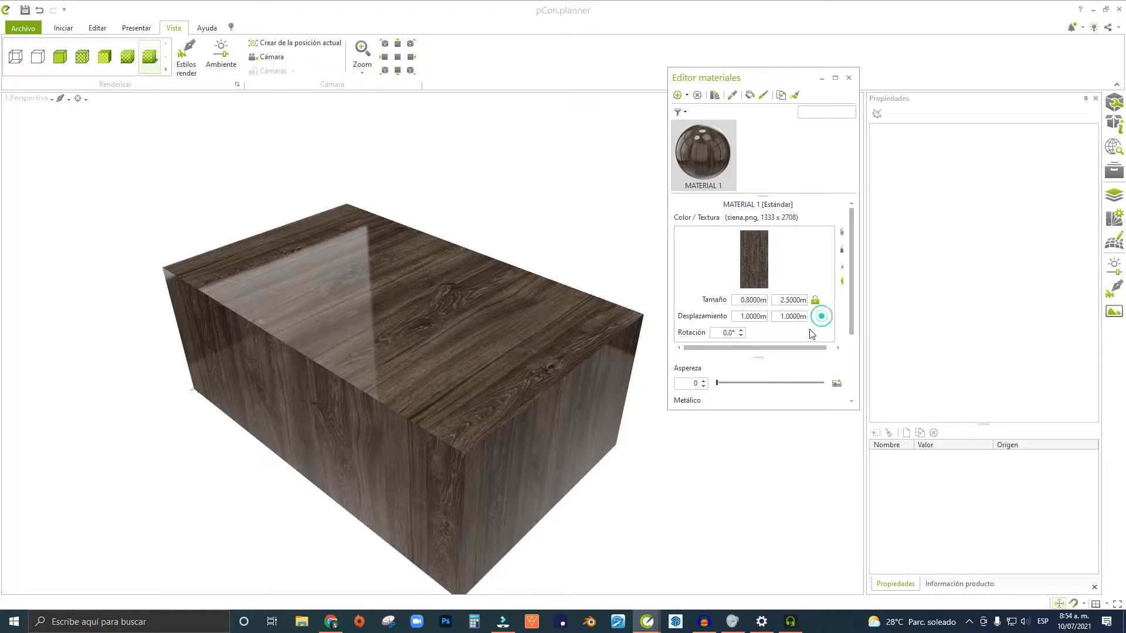
pyautogui.scroll(6, 551, 366)
pyautogui.moveTo(471, 331); pyautogui.dragTo(572, 385, button='middle')
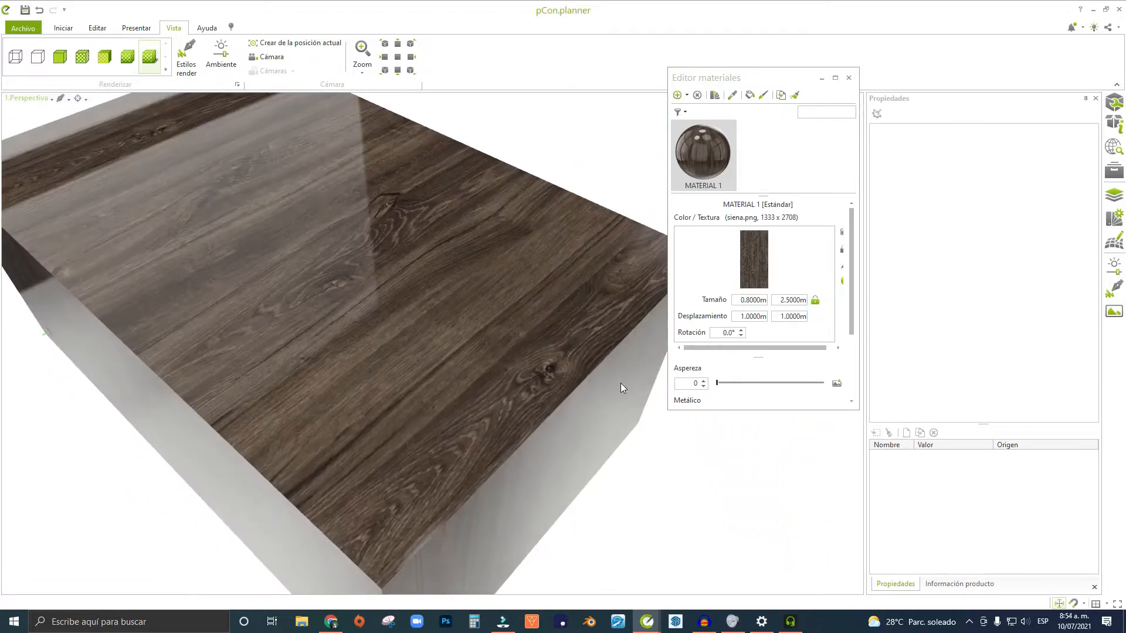
# Return the texture's horizontal and vertical Desplazamiento to 0 m.
pyautogui.click(750, 317)
pyautogui.write('0')
pyautogui.click(790, 317)
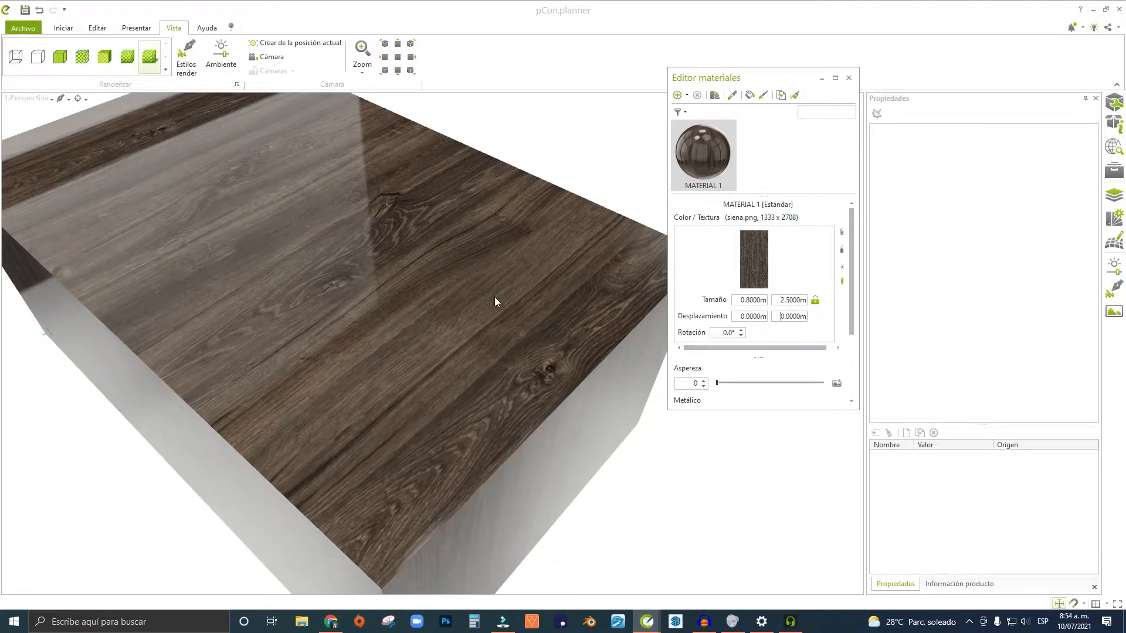
pyautogui.scroll(-3, 492, 309)
# Set the texture's Rotación to 25° and inspect the diagonal grain on the cuboid.
pyautogui.click(741, 330)
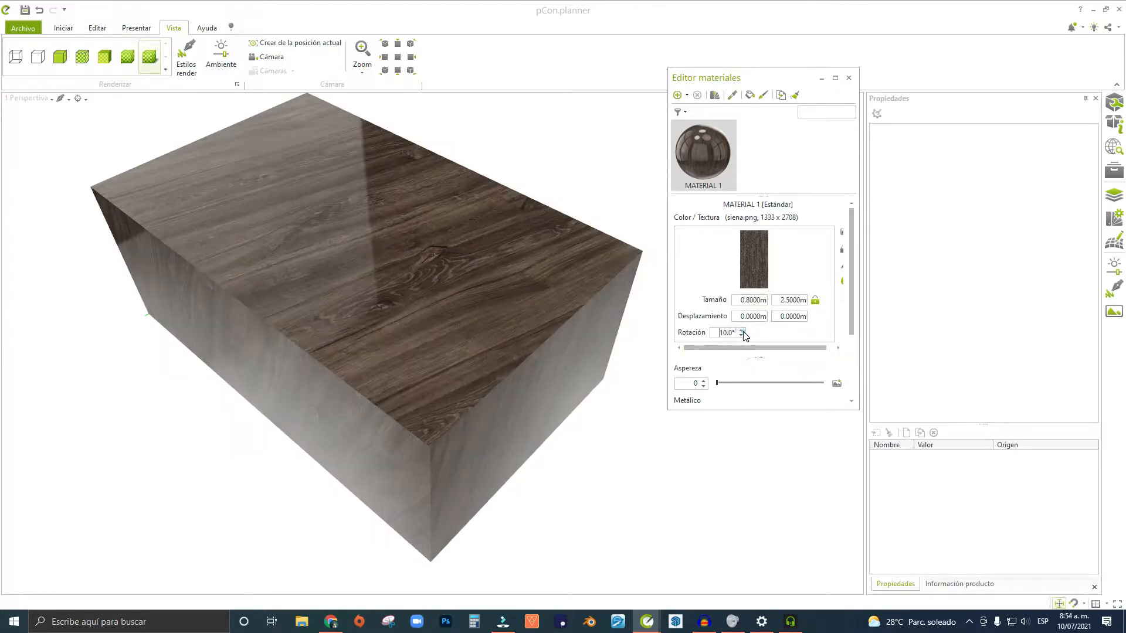
pyautogui.click(741, 330)
pyautogui.click(741, 330)
pyautogui.click(742, 330)
pyautogui.moveTo(414, 287); pyautogui.dragTo(513, 319, button='right')
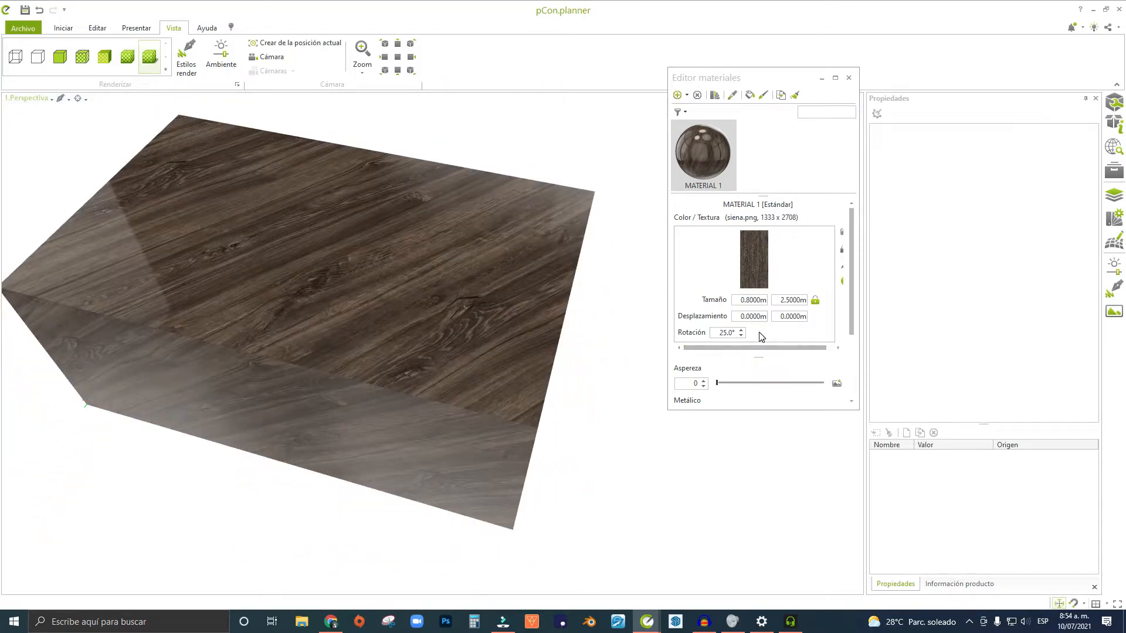
# Increase the texture's Rotación to 90° so the grain runs across the cuboid.
pyautogui.click(742, 331)
pyautogui.click(741, 330)
pyautogui.click(742, 330)
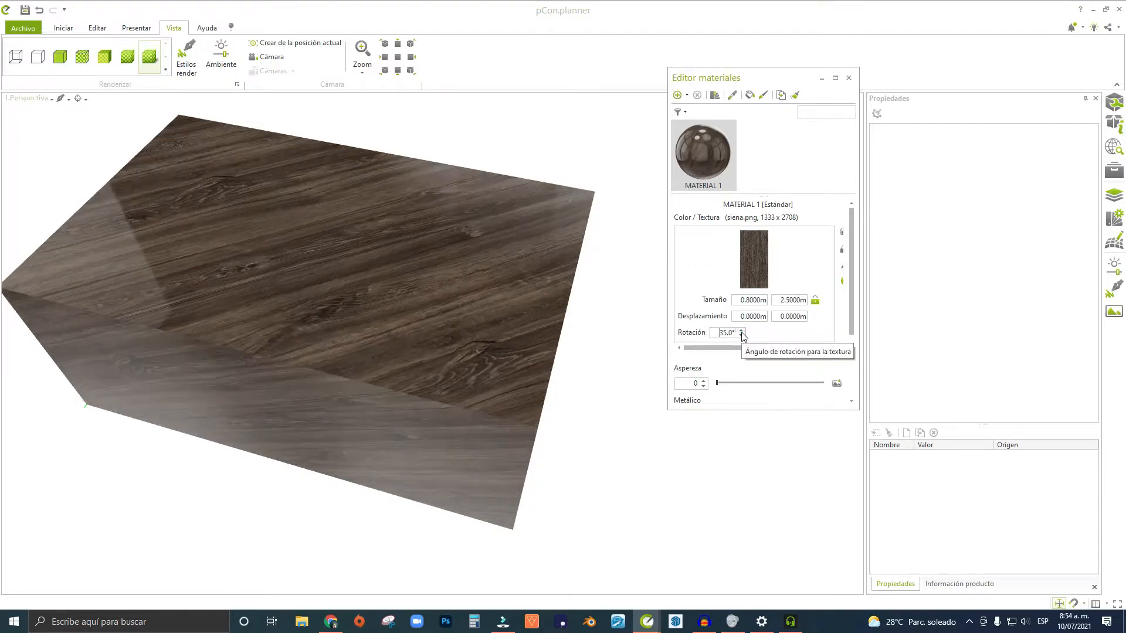
pyautogui.click(741, 330)
pyautogui.click(741, 330)
pyautogui.click(742, 330)
pyautogui.click(742, 330)
pyautogui.click(741, 330)
pyautogui.click(741, 330)
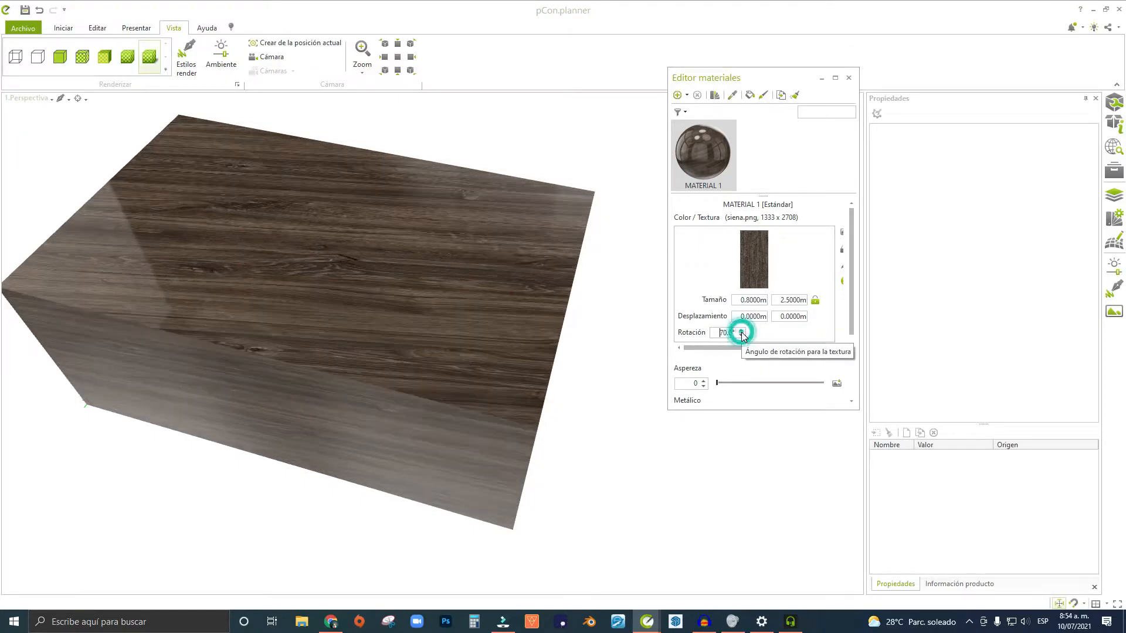
pyautogui.click(742, 330)
pyautogui.click(741, 330)
pyautogui.click(742, 330)
pyautogui.click(741, 330)
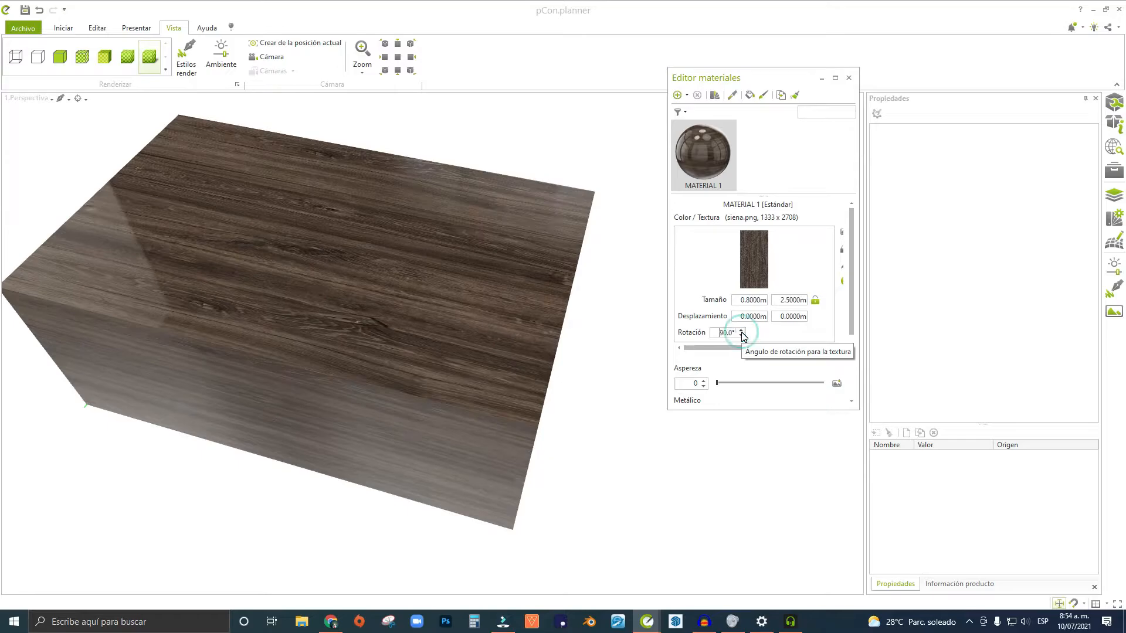
# Examine the grain direction and reflections on the cuboid's top and side faces from several angles.
pyautogui.moveTo(437, 317); pyautogui.dragTo(431, 290, button='right')
pyautogui.scroll(-3, 431, 289)
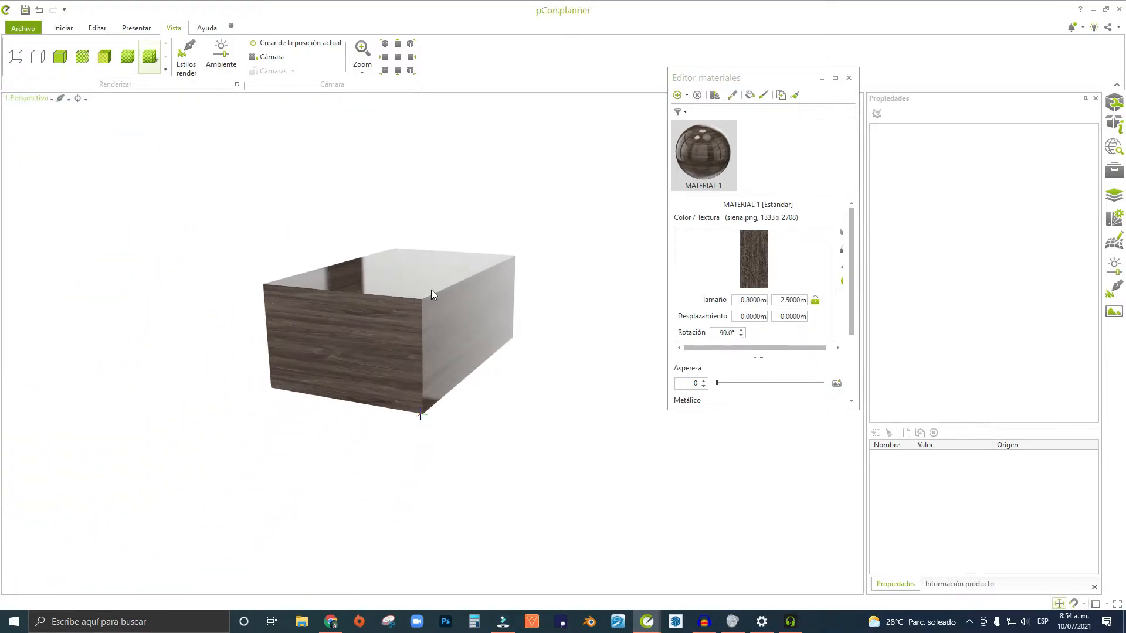
pyautogui.scroll(3, 431, 290)
pyautogui.moveTo(528, 343); pyautogui.dragTo(432, 354, button='right')
pyautogui.scroll(5, 463, 350)
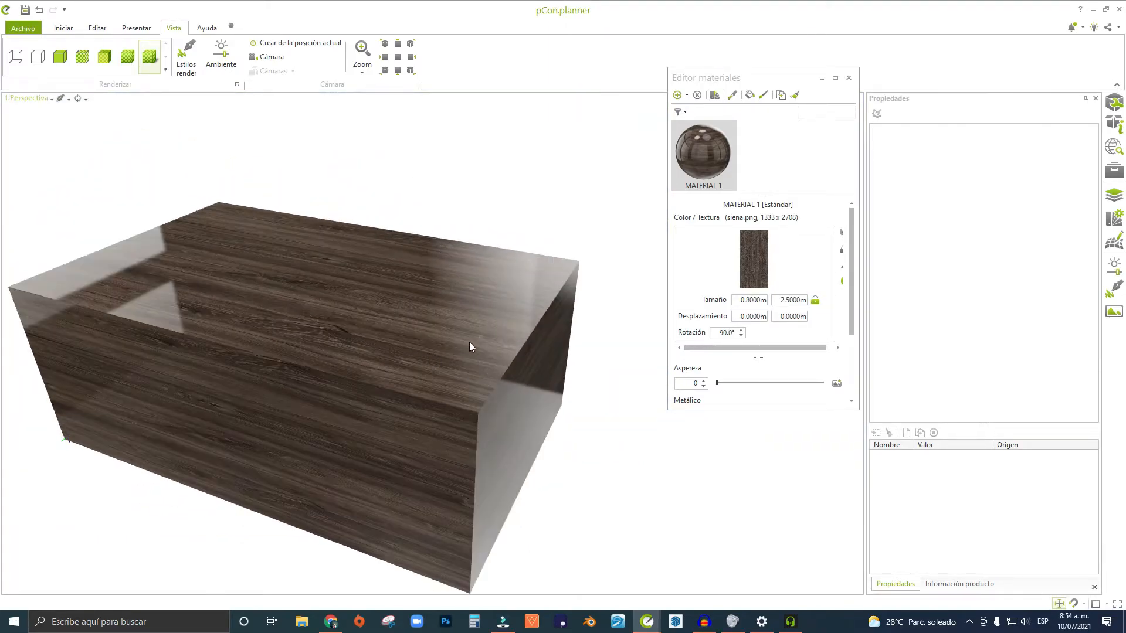
pyautogui.scroll(-5, 447, 346)
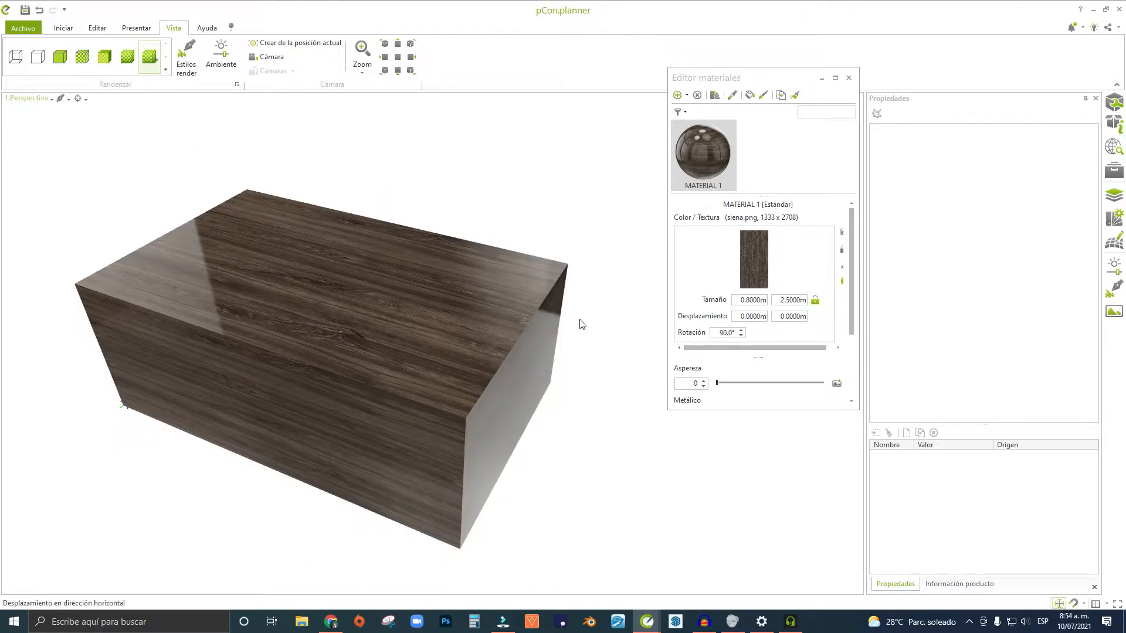
pyautogui.scroll(2, 507, 356)
pyautogui.moveTo(407, 322); pyautogui.dragTo(405, 367, button='right')
pyautogui.moveTo(501, 372); pyautogui.dragTo(494, 337, button='right')
pyautogui.scroll(-2, 733, 287)
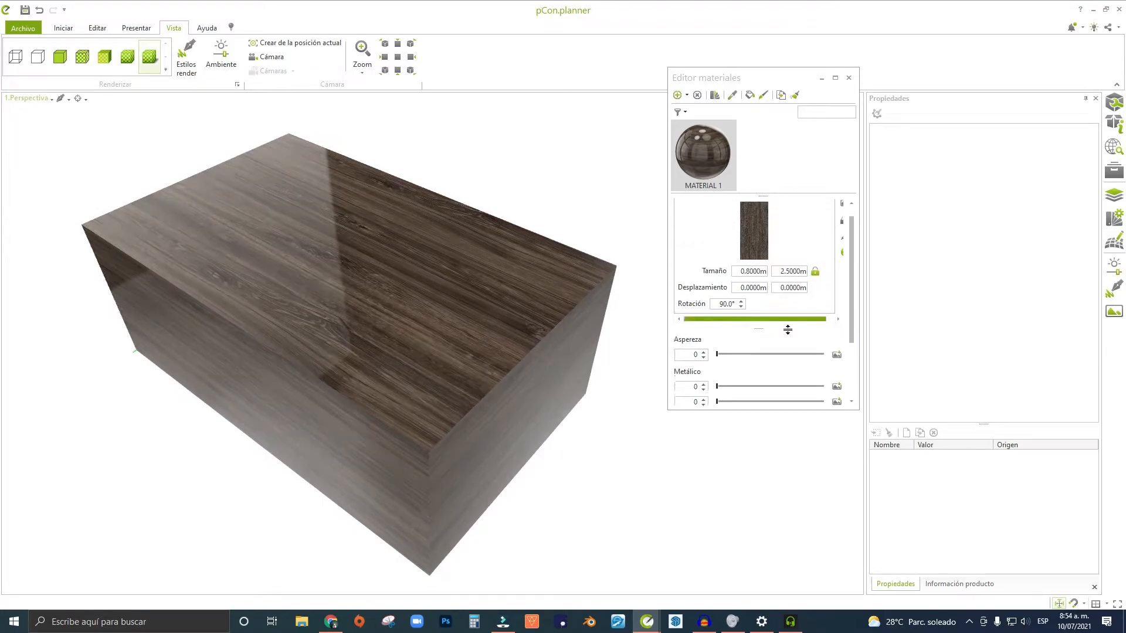
# Set the material's Aspereza to 17 and inspect the softened reflections on the cuboid's top.
pyautogui.moveTo(717, 330); pyautogui.dragTo(737, 340)
pyautogui.moveTo(333, 361)
pyautogui.mouseDown(button='right')
pyautogui.moveTo(294, 284)
pyautogui.moveTo(345, 371)
pyautogui.mouseUp(button='right')
pyautogui.scroll(1, 772, 308)
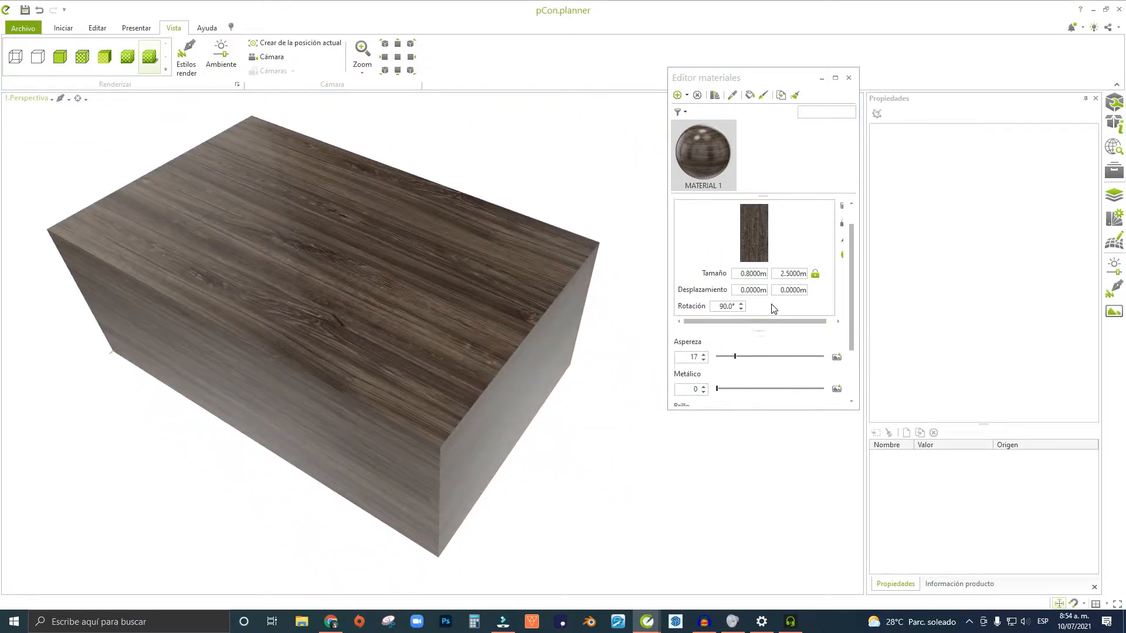
pyautogui.scroll(3, 444, 320)
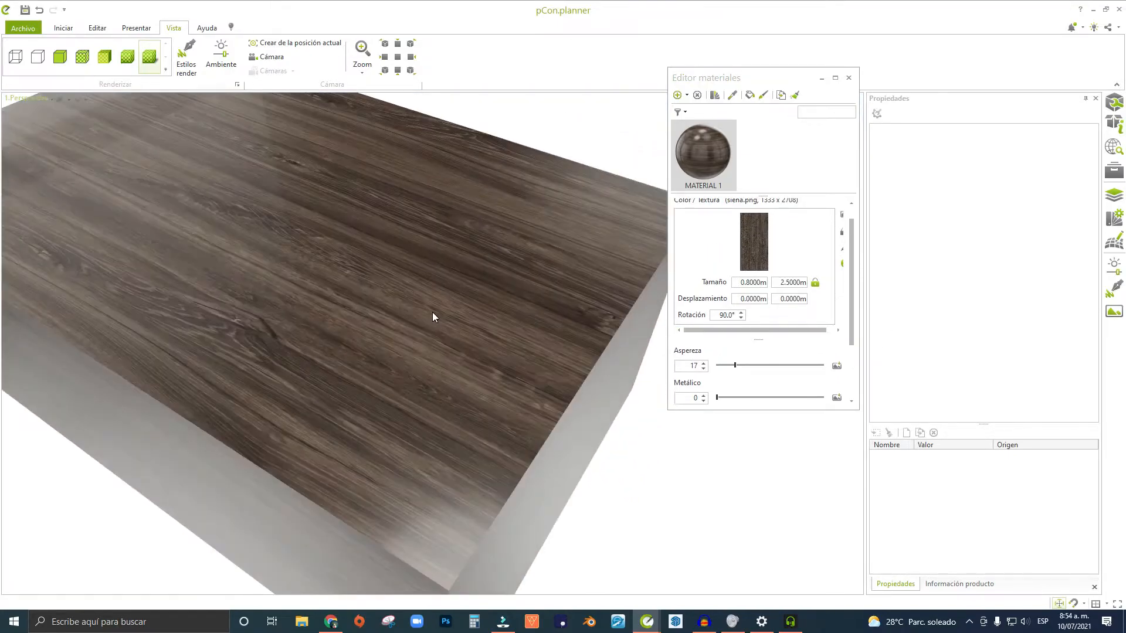
pyautogui.scroll(-1, 432, 312)
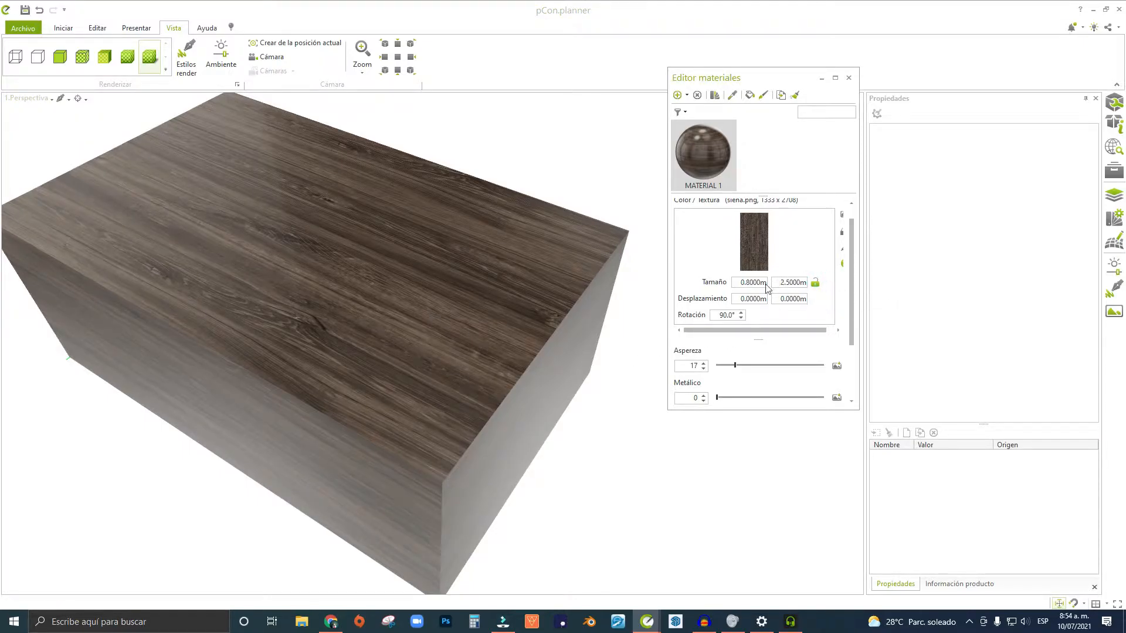
# Set the texture's horizontal Tamaño to 1 m, keeping 2.5 m vertically, and inspect the grain on the cuboid.
pyautogui.moveTo(735, 282); pyautogui.dragTo(781, 284)
pyautogui.write('1')
pyautogui.press('Return')
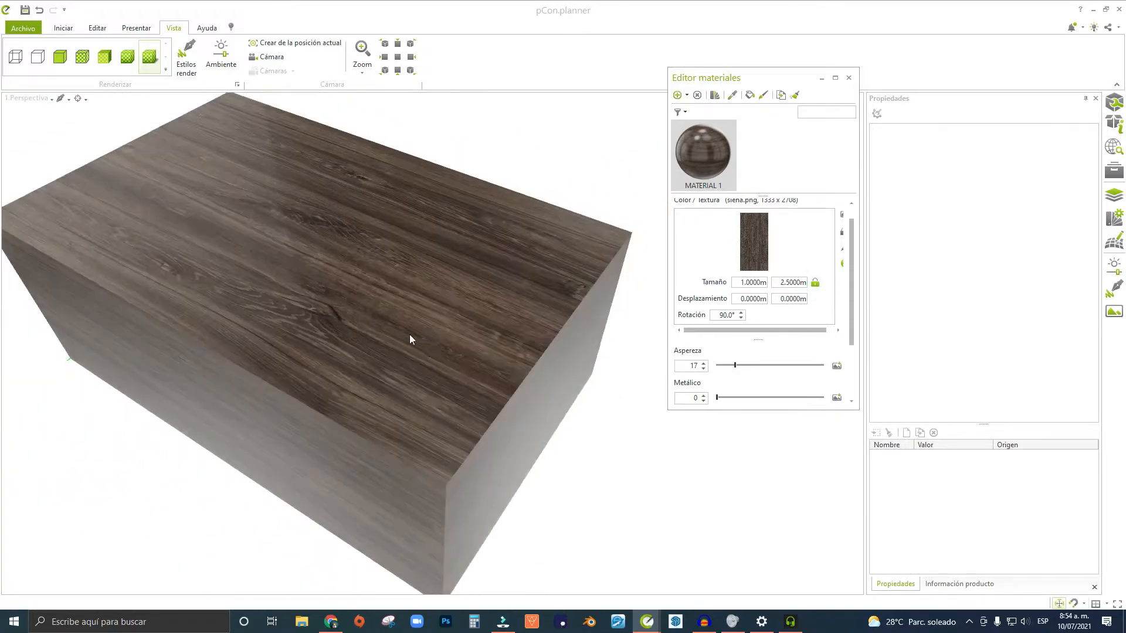
pyautogui.moveTo(410, 334); pyautogui.dragTo(546, 325, button='middle')
pyautogui.scroll(-2, 428, 333)
pyautogui.scroll(2, 431, 381)
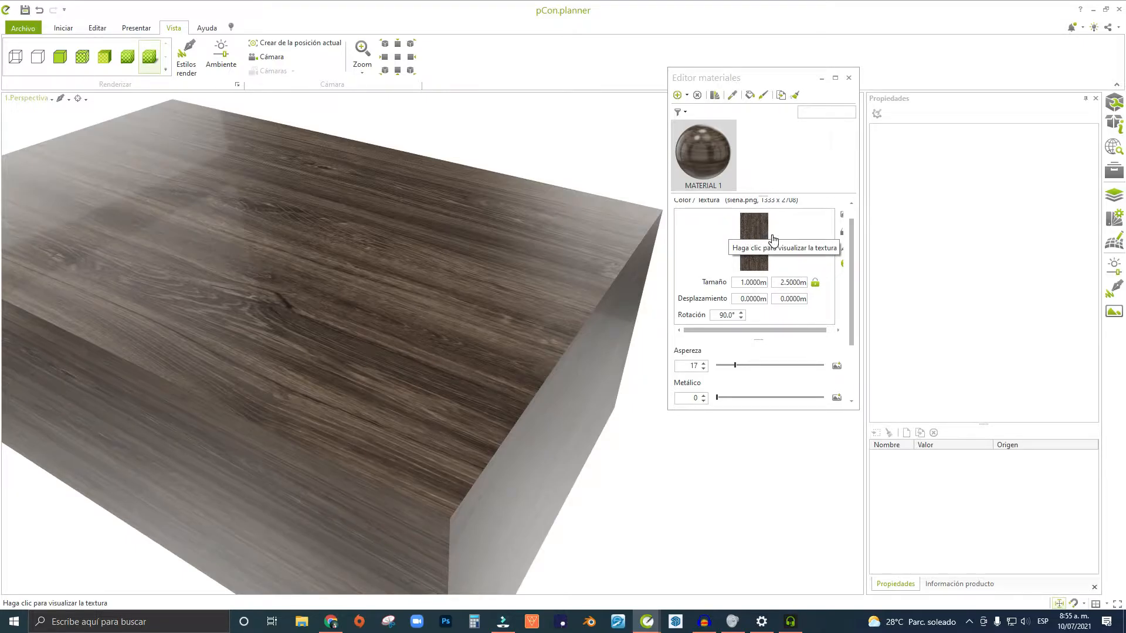
# Open the wood texture in the image editor beside the cuboid and look at the Fin colour choices of Efecto Duotone.
pyautogui.click(755, 235)
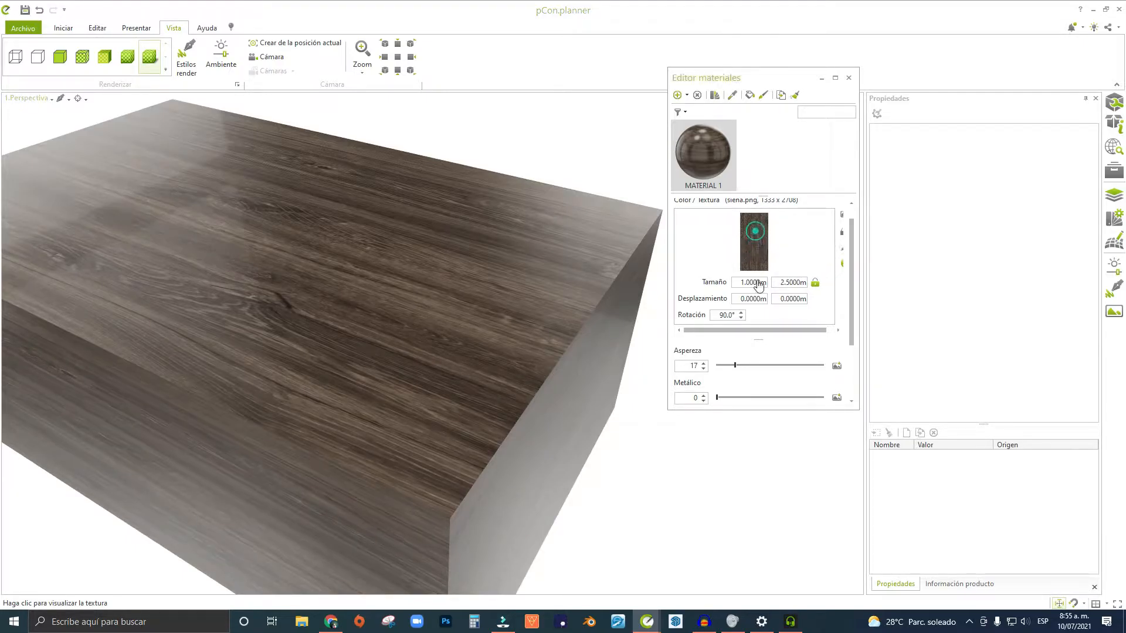
pyautogui.moveTo(636, 150); pyautogui.dragTo(881, 82)
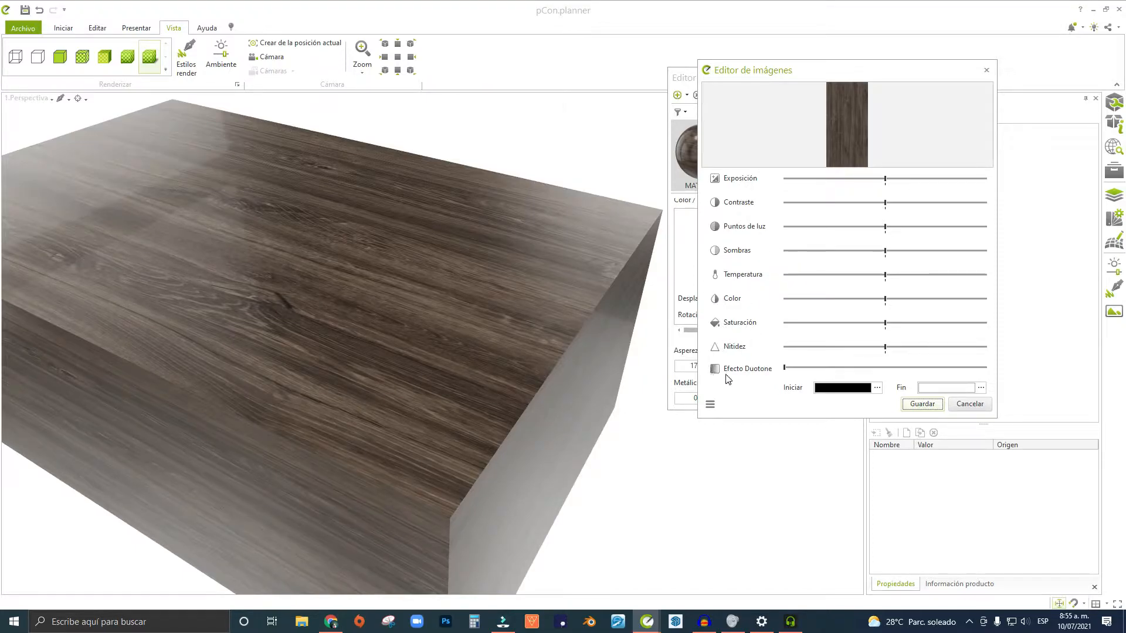
pyautogui.moveTo(784, 368)
pyautogui.mouseDown()
pyautogui.moveTo(897, 388)
pyautogui.moveTo(894, 369)
pyautogui.moveTo(784, 369)
pyautogui.mouseUp()
pyautogui.click(945, 388)
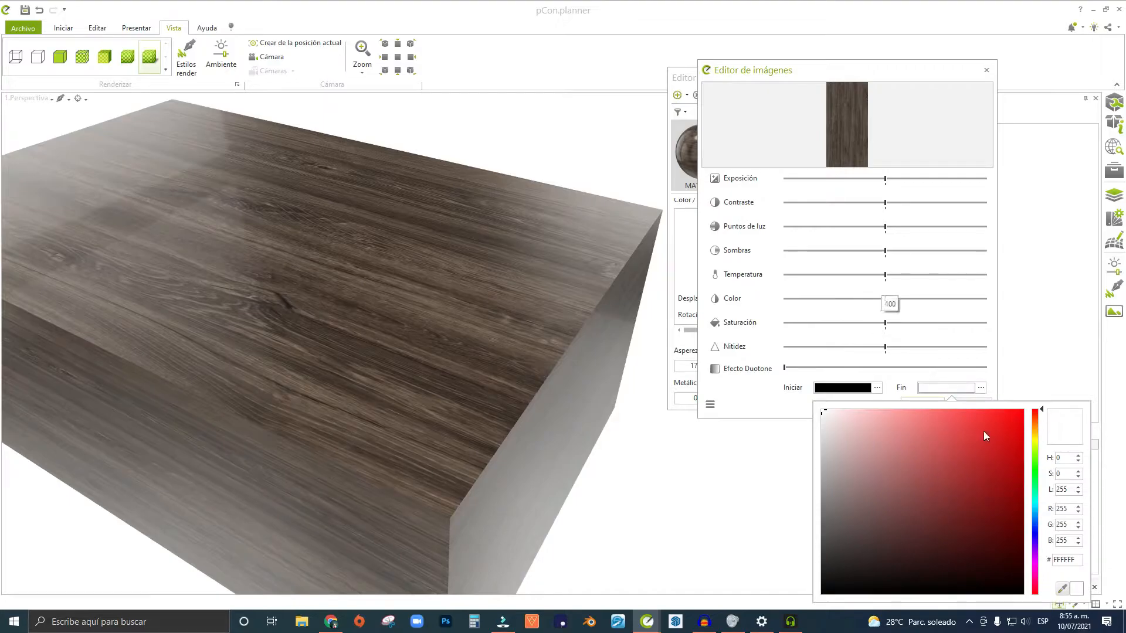
pyautogui.click(982, 343)
# Try a higher Exposición on the wood texture and return it to 0.
pyautogui.moveTo(885, 184)
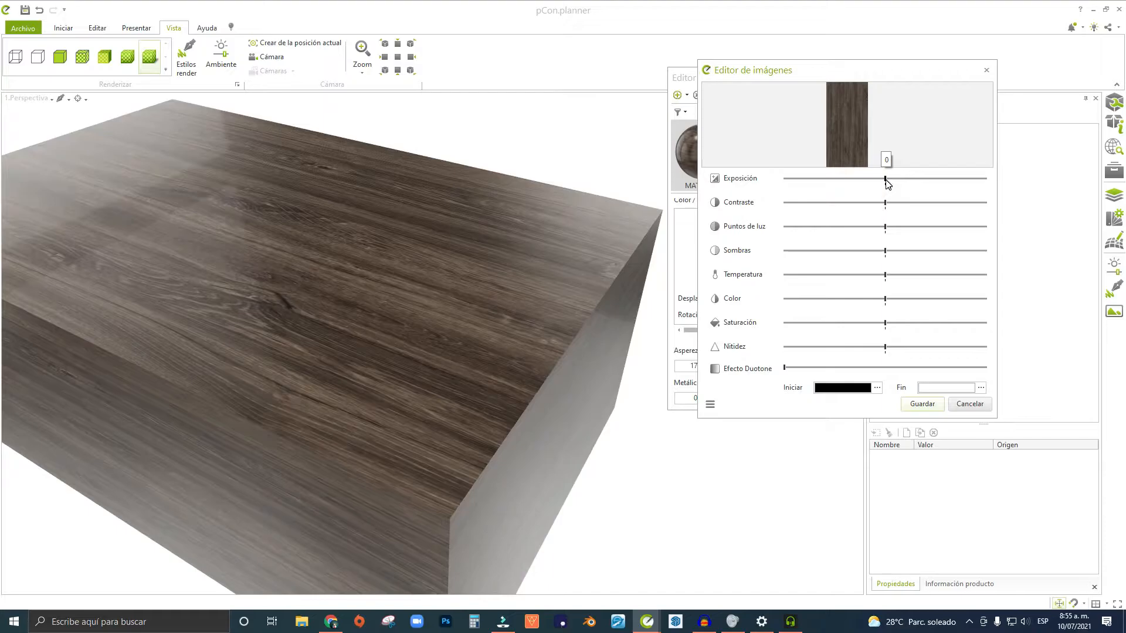
pyautogui.moveTo(885, 183); pyautogui.dragTo(925, 183)
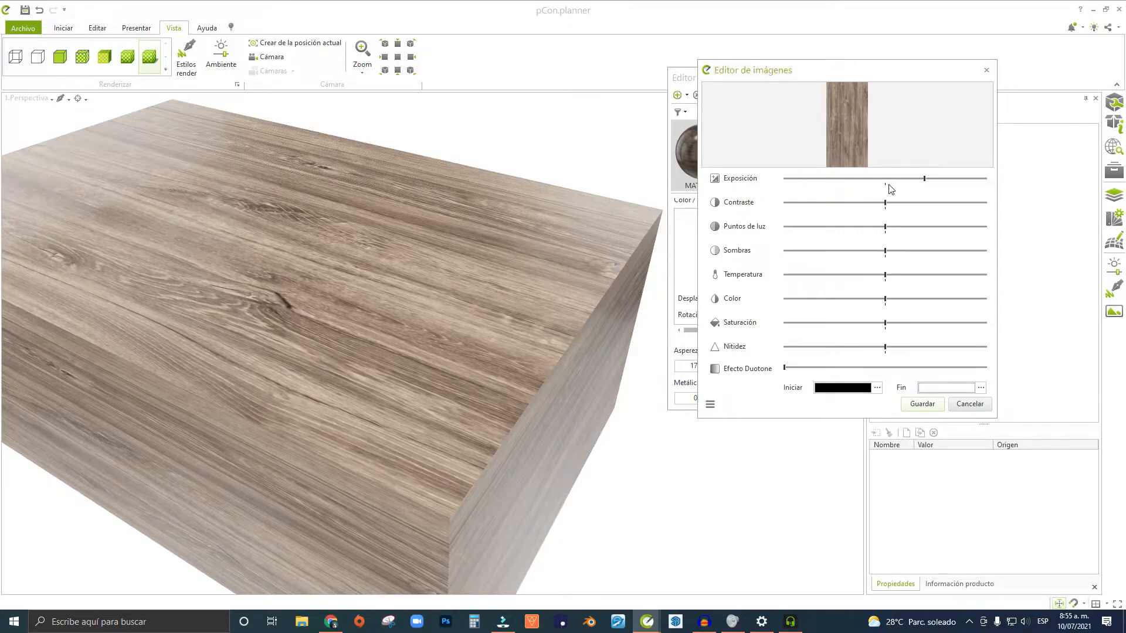
pyautogui.moveTo(927, 182); pyautogui.dragTo(886, 179)
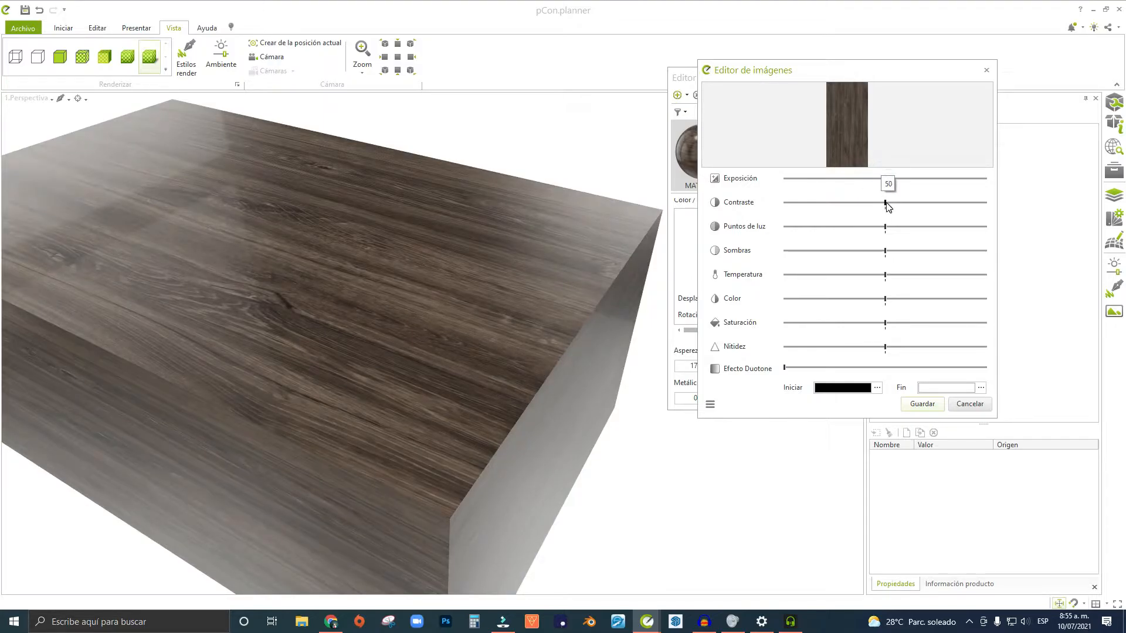
# Try the texture's Contraste at 15 and at a value above the default, and return it to 50.
pyautogui.click(886, 203)
pyautogui.moveTo(889, 205); pyautogui.dragTo(814, 206)
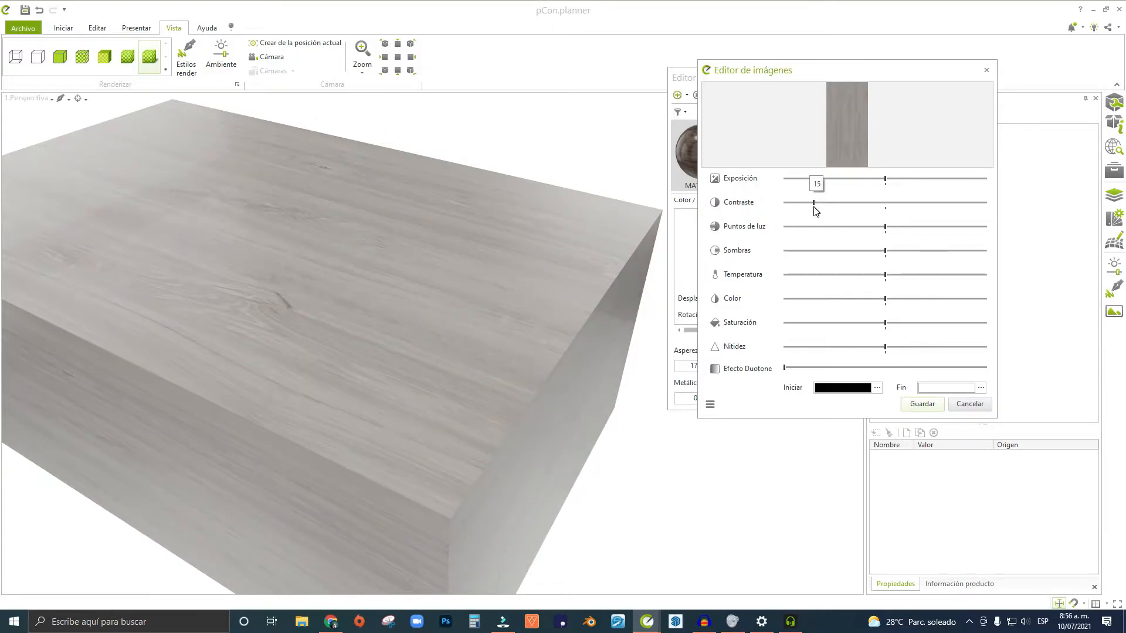
pyautogui.moveTo(812, 203); pyautogui.dragTo(910, 231)
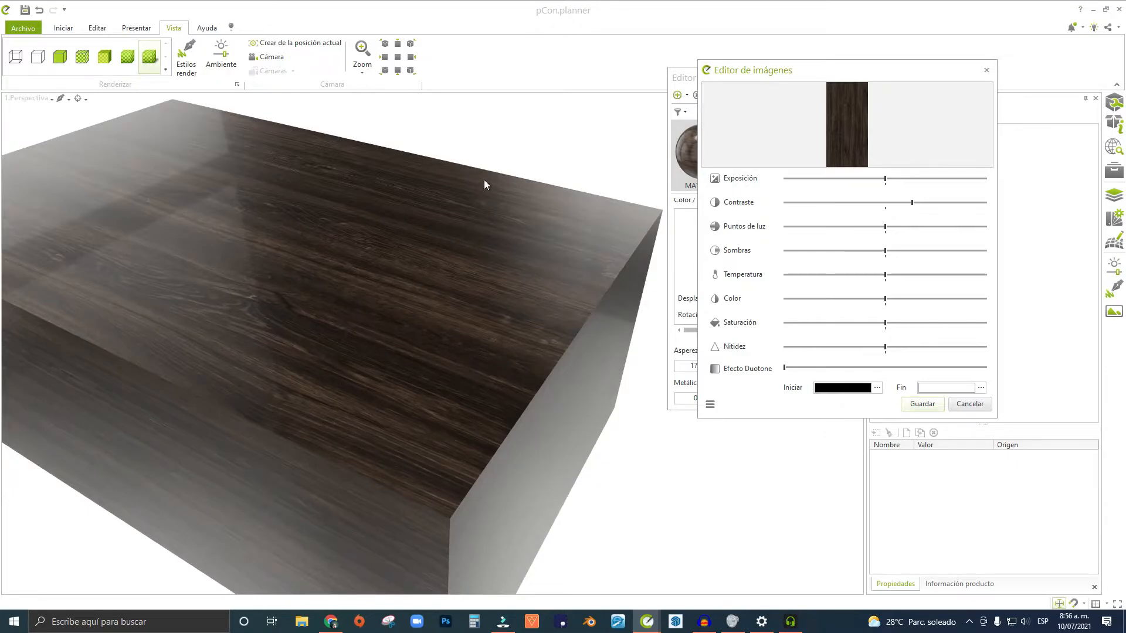
pyautogui.moveTo(908, 204); pyautogui.dragTo(885, 207)
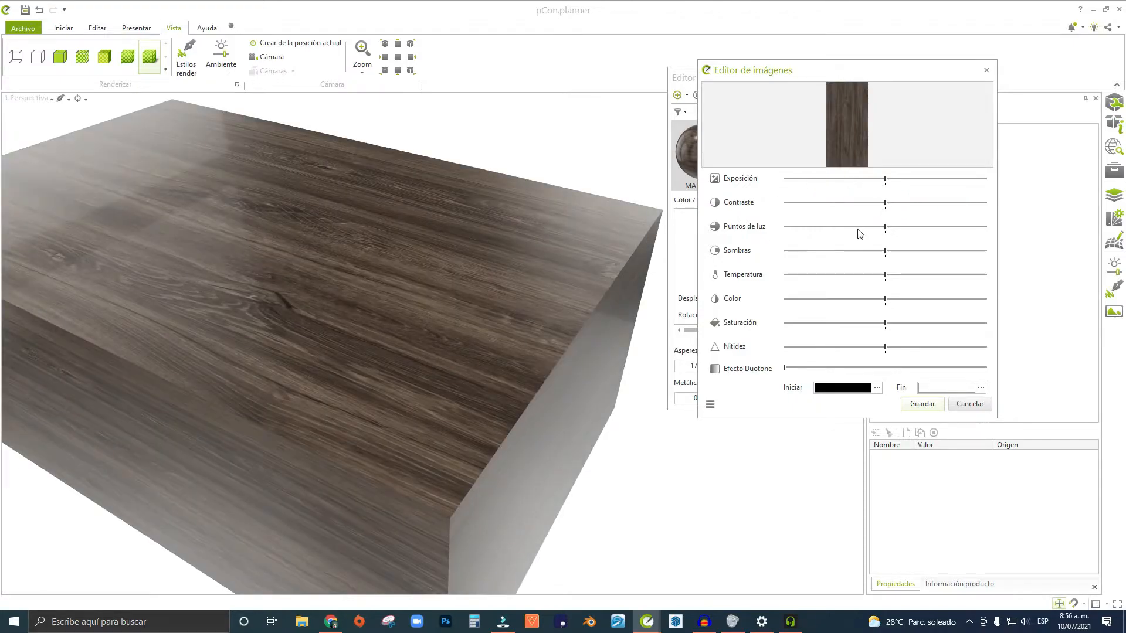
# Try a strongly increased Puntos de luz on the texture and return it to its default.
pyautogui.moveTo(877, 234)
pyautogui.moveTo(921, 229); pyautogui.dragTo(966, 230)
pyautogui.moveTo(963, 228); pyautogui.dragTo(884, 251)
# Try the texture's Temperatura at 4100, at 10500 and slightly above the default, and return it to its default.
pyautogui.moveTo(889, 280); pyautogui.dragTo(827, 281)
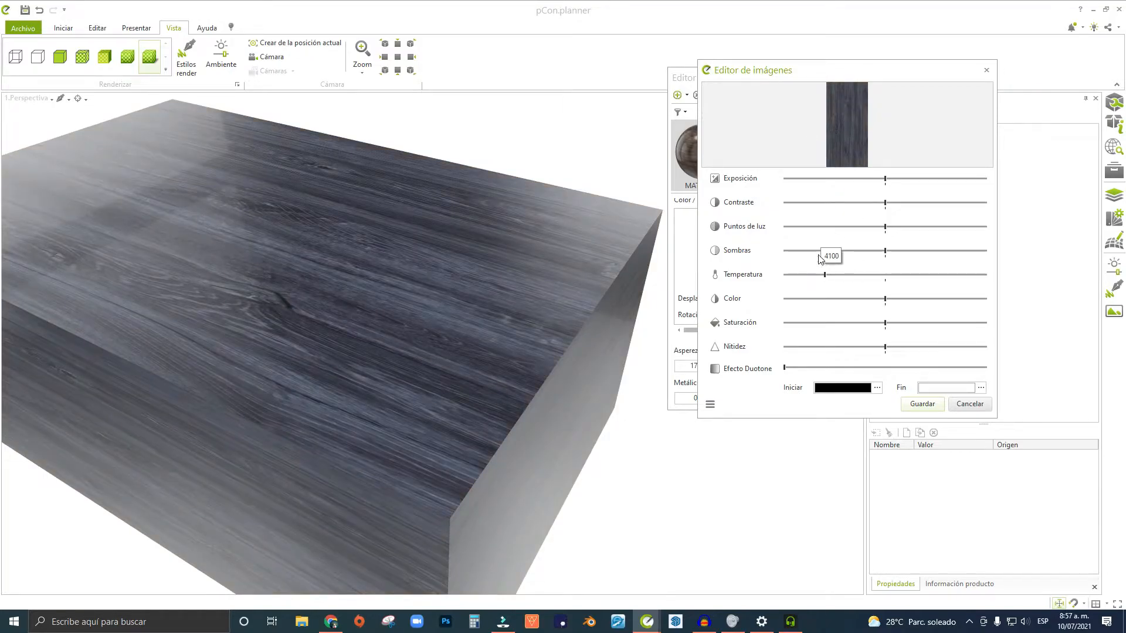
pyautogui.moveTo(824, 275)
pyautogui.moveTo(825, 276); pyautogui.dragTo(995, 269)
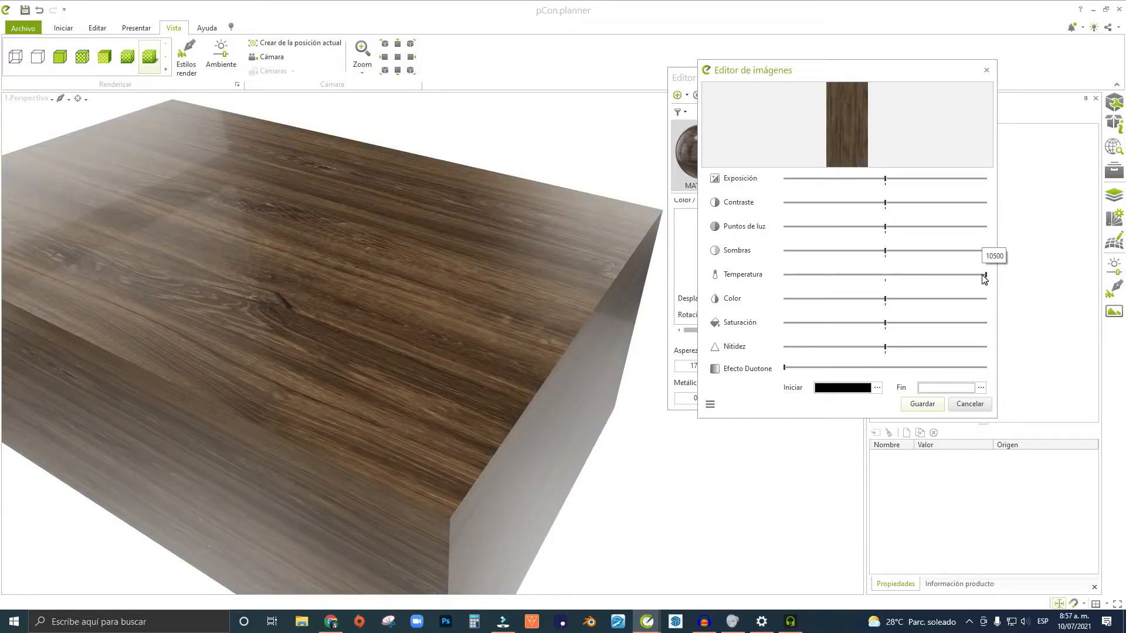
pyautogui.moveTo(985, 279); pyautogui.dragTo(888, 279)
pyautogui.moveTo(890, 278); pyautogui.dragTo(932, 275)
pyautogui.moveTo(938, 277); pyautogui.dragTo(886, 277)
# Try the texture's Color adjustment and test Saturación at its maximum and near its minimum, returning it to 100.
pyautogui.moveTo(886, 300)
pyautogui.mouseDown()
pyautogui.moveTo(780, 302)
pyautogui.moveTo(933, 300)
pyautogui.moveTo(990, 316)
pyautogui.moveTo(951, 296)
pyautogui.moveTo(822, 299)
pyautogui.moveTo(894, 298)
pyautogui.moveTo(885, 303)
pyautogui.mouseUp()
pyautogui.click(887, 300)
pyautogui.click(885, 298)
pyautogui.moveTo(888, 328)
pyautogui.moveTo(892, 324); pyautogui.dragTo(993, 337)
pyautogui.moveTo(986, 324); pyautogui.dragTo(777, 336)
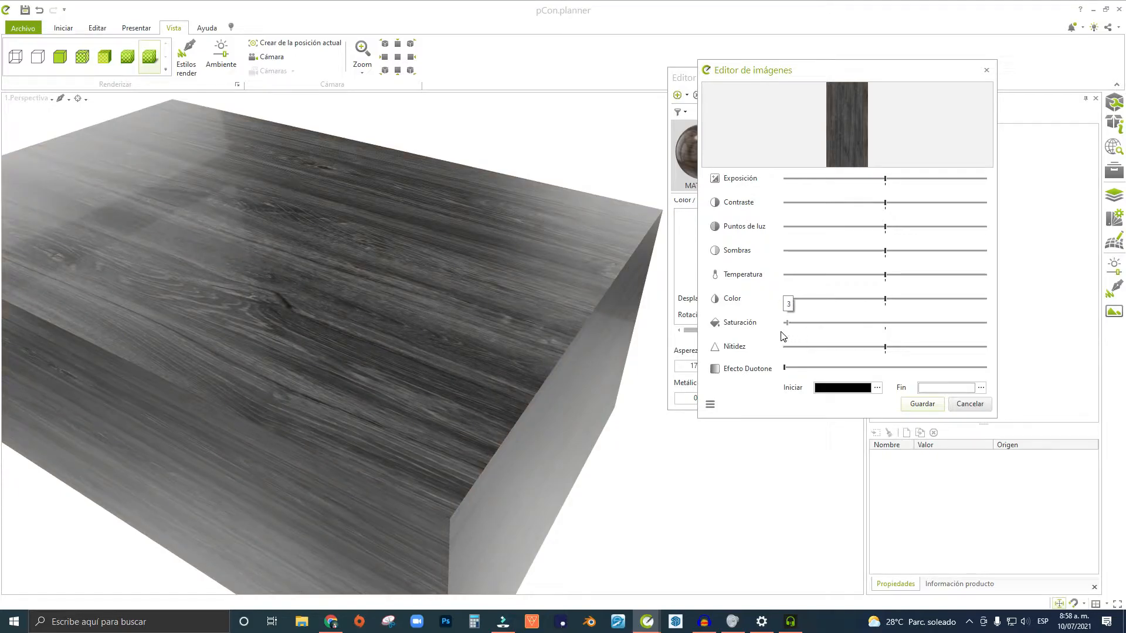
pyautogui.moveTo(789, 332); pyautogui.dragTo(886, 328)
# Try the texture's Nitidez at its maximum and at its minimum, and return it to its default.
pyautogui.click(886, 346)
pyautogui.press('End')
pyautogui.moveTo(986, 347)
pyautogui.mouseDown()
pyautogui.moveTo(915, 358)
pyautogui.moveTo(984, 361)
pyautogui.mouseUp()
pyautogui.moveTo(980, 347); pyautogui.dragTo(776, 362)
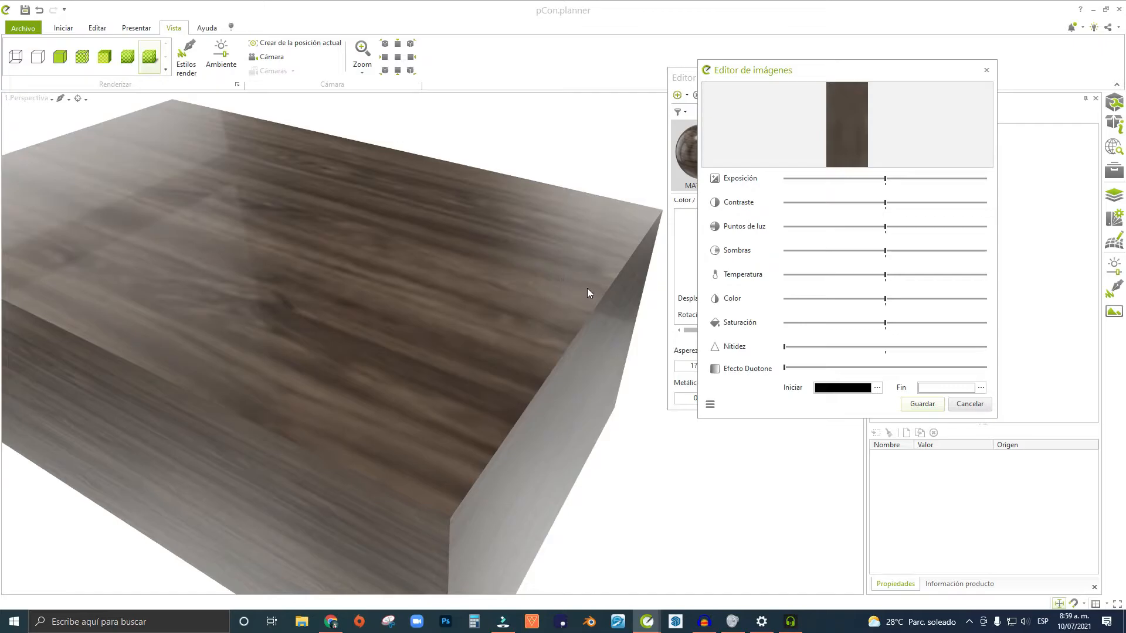
pyautogui.moveTo(786, 349); pyautogui.dragTo(888, 353)
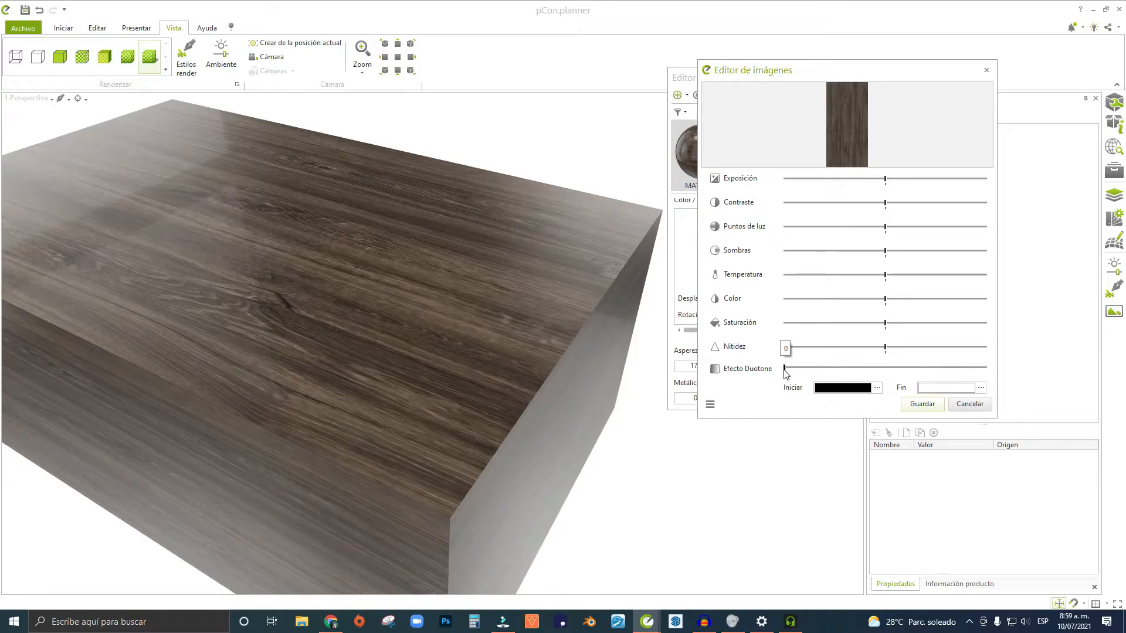
# Raise Efecto Duotone to 44 and set its Iniciar colour to red.
pyautogui.moveTo(786, 371); pyautogui.dragTo(873, 375)
pyautogui.click(866, 390)
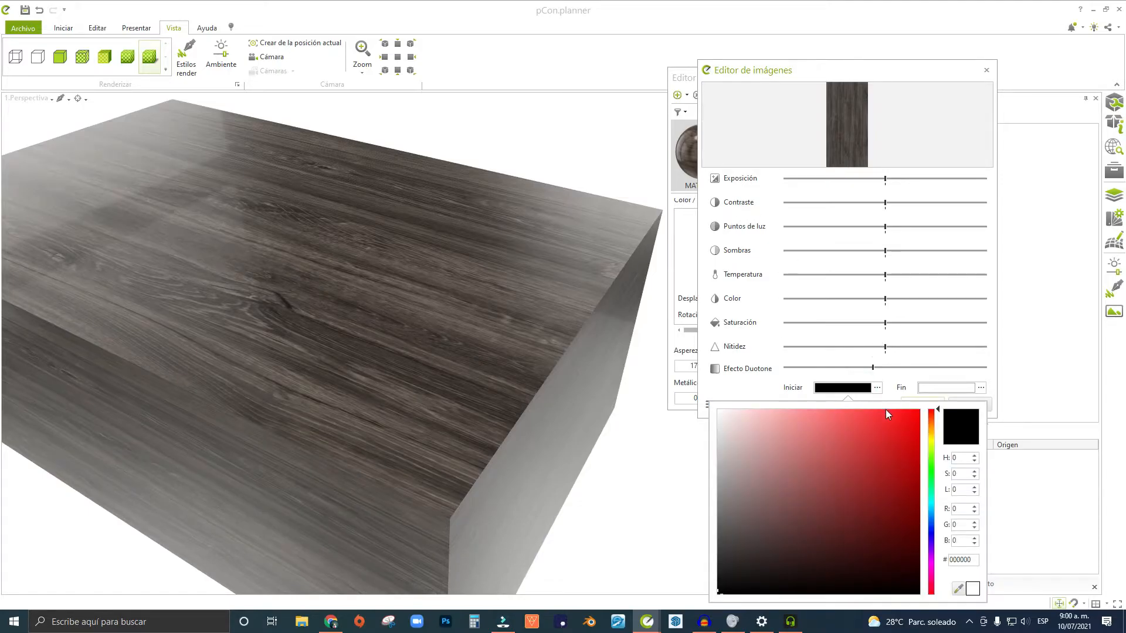
pyautogui.click(912, 410)
pyautogui.click(912, 378)
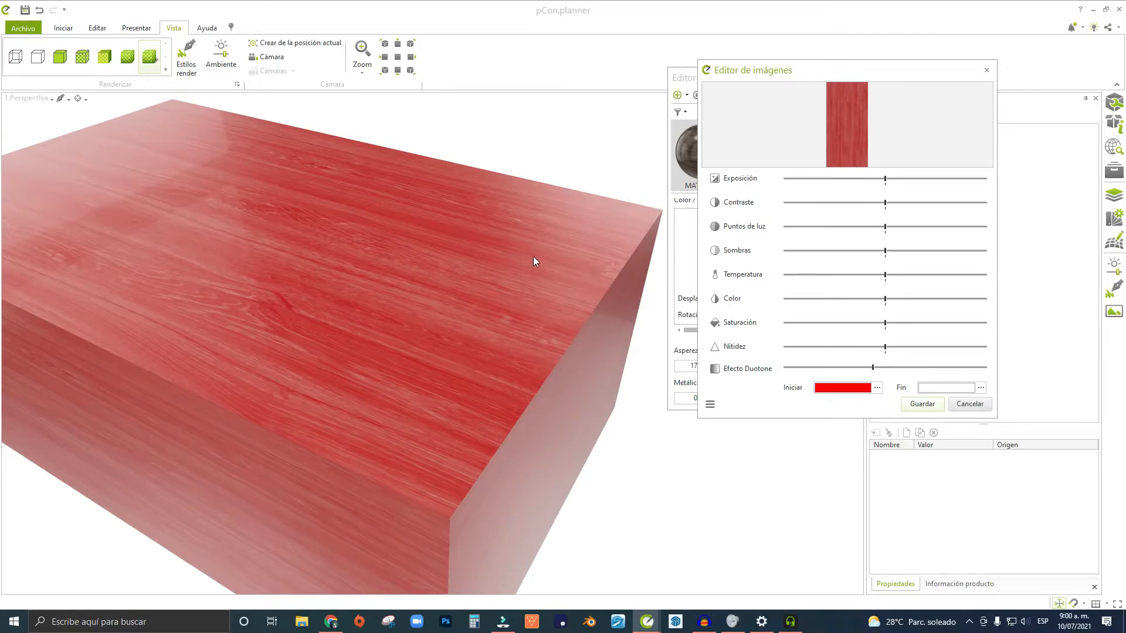
# Set the Fin colour of Efecto Duotone to yellow (FFCB00) and raise the effect's strength slightly.
pyautogui.click(951, 388)
pyautogui.click(1034, 434)
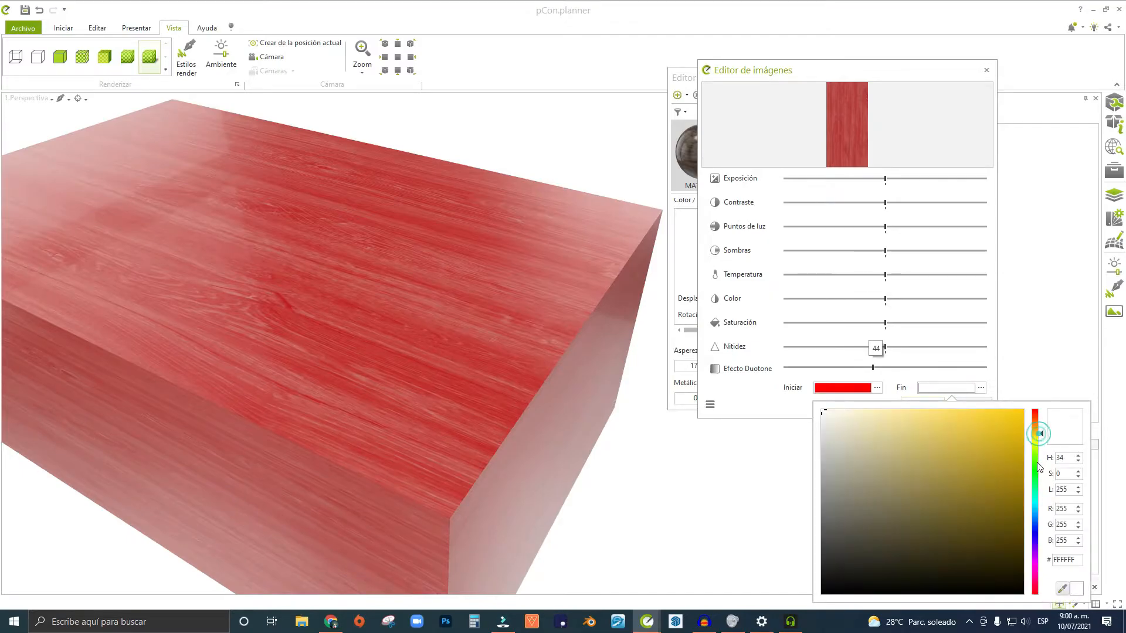
pyautogui.click(1021, 410)
pyautogui.click(916, 373)
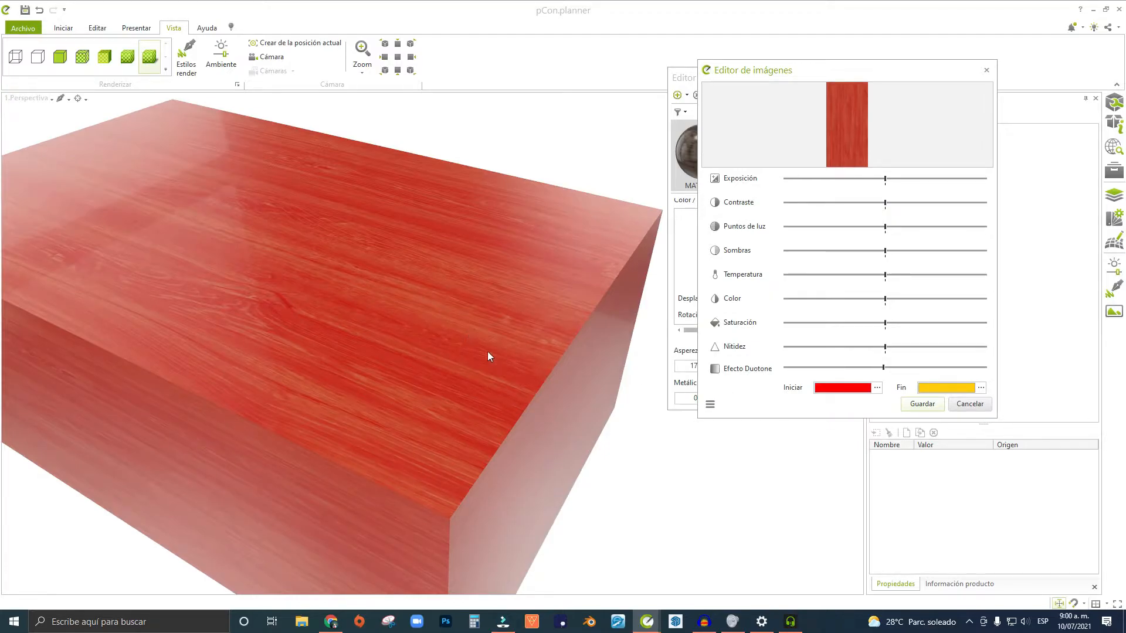
# Set the Iniciar colour of Efecto Duotone to near-black (030303).
pyautogui.click(827, 388)
pyautogui.moveTo(810, 452)
pyautogui.mouseDown()
pyautogui.moveTo(766, 482)
pyautogui.moveTo(843, 421)
pyautogui.moveTo(697, 404)
pyautogui.moveTo(711, 591)
pyautogui.mouseUp()
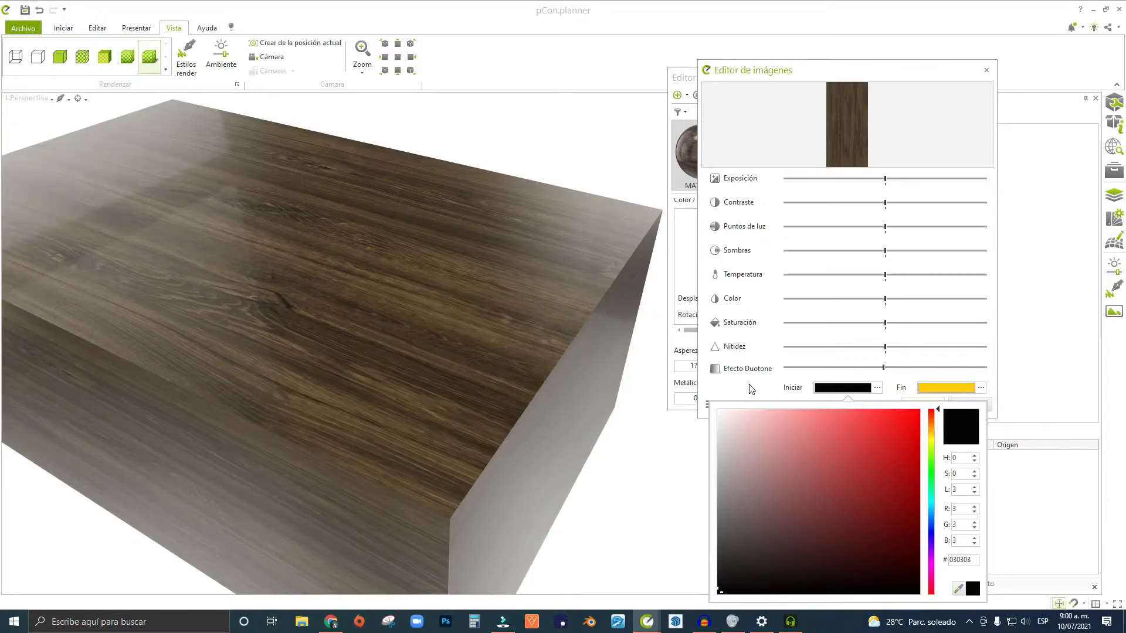
pyautogui.click(750, 388)
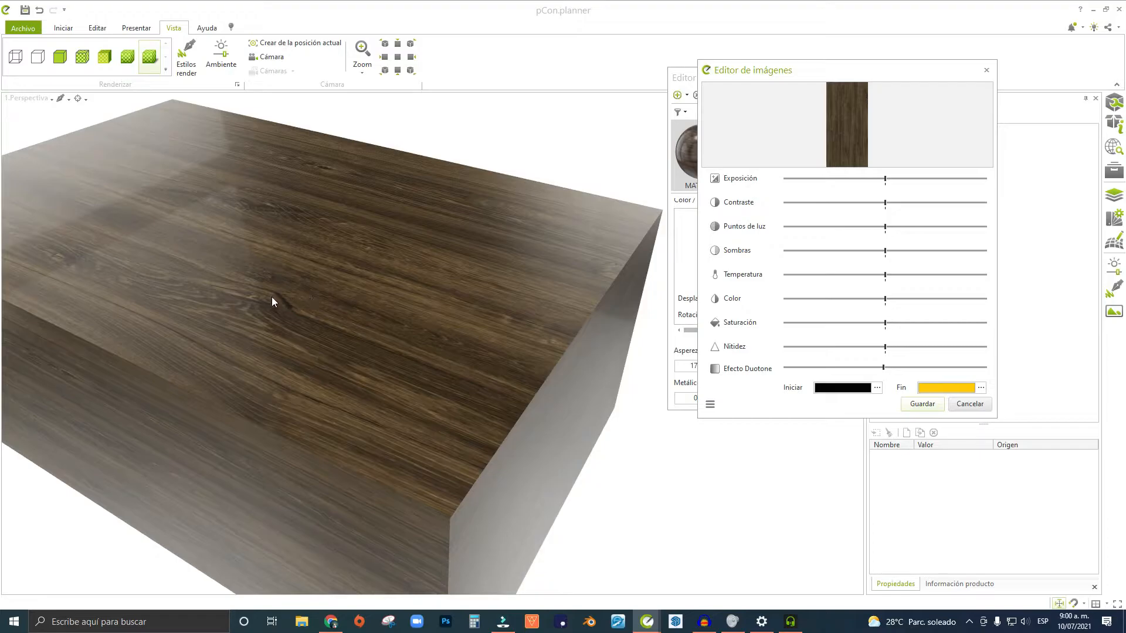
# Try blue (0081FF) as the Fin colour of Efecto Duotone and test Saturación at its minimum, returning it to 100.
pyautogui.click(942, 392)
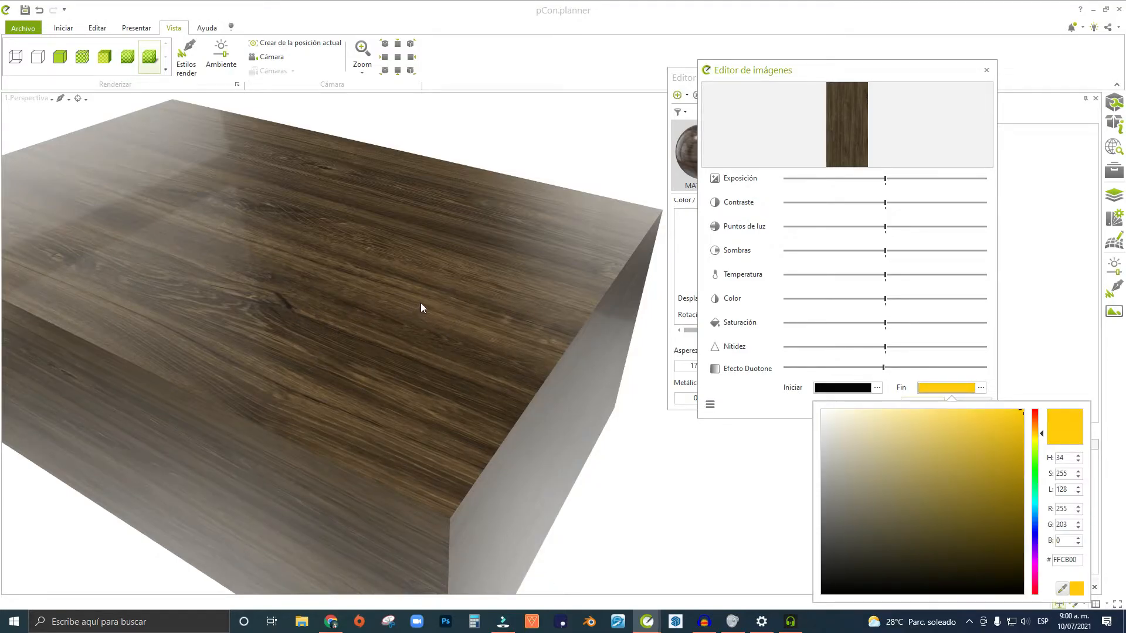
pyautogui.click(1034, 515)
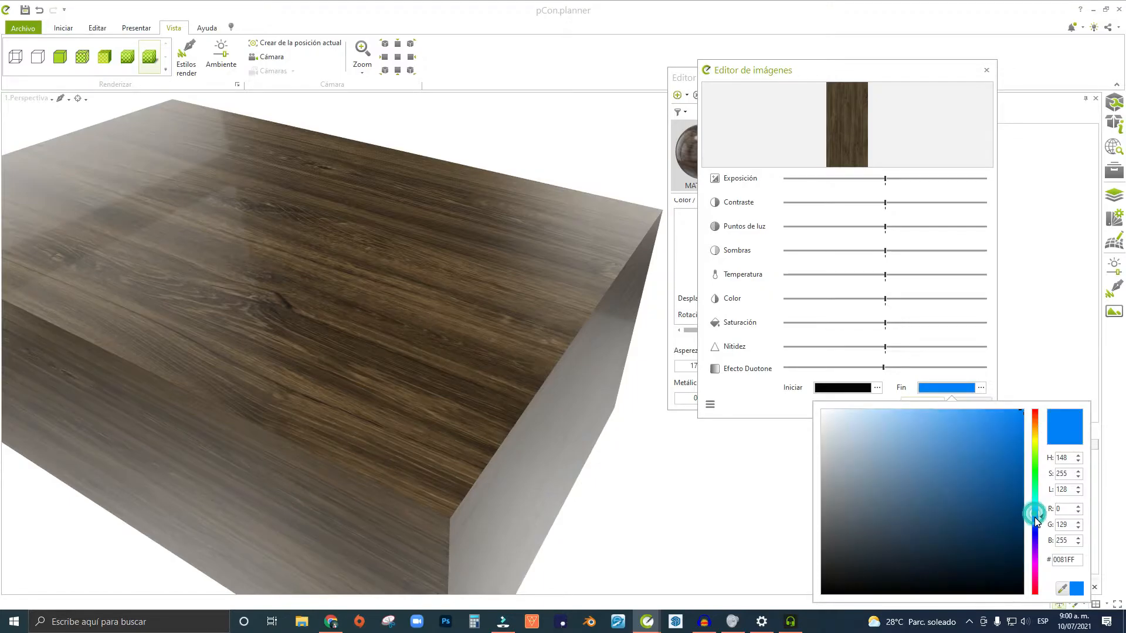
pyautogui.click(986, 387)
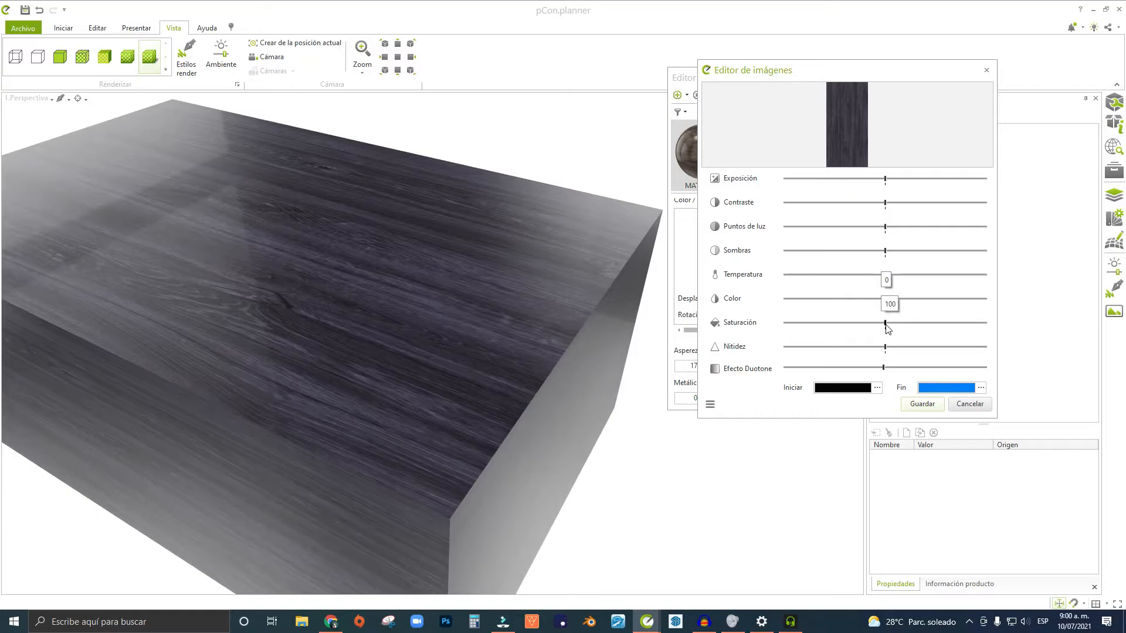
pyautogui.moveTo(885, 322); pyautogui.dragTo(784, 322)
pyautogui.moveTo(785, 322); pyautogui.dragTo(886, 326)
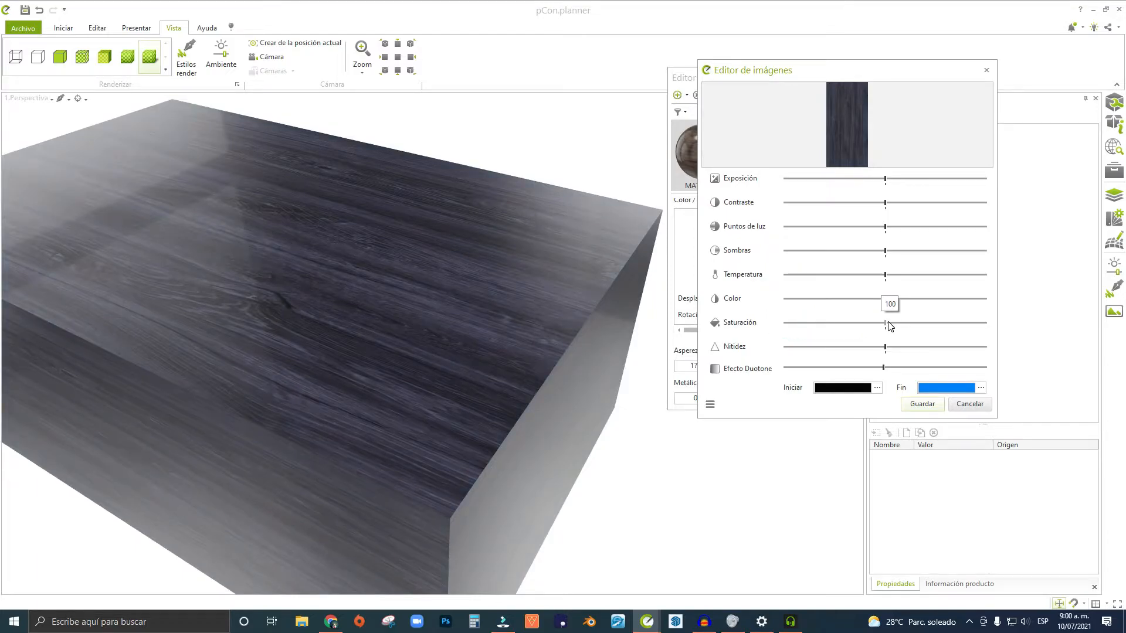
# Set the Fin colour of Efecto Duotone to white (FFFFFF).
pyautogui.click(953, 388)
pyautogui.click(822, 411)
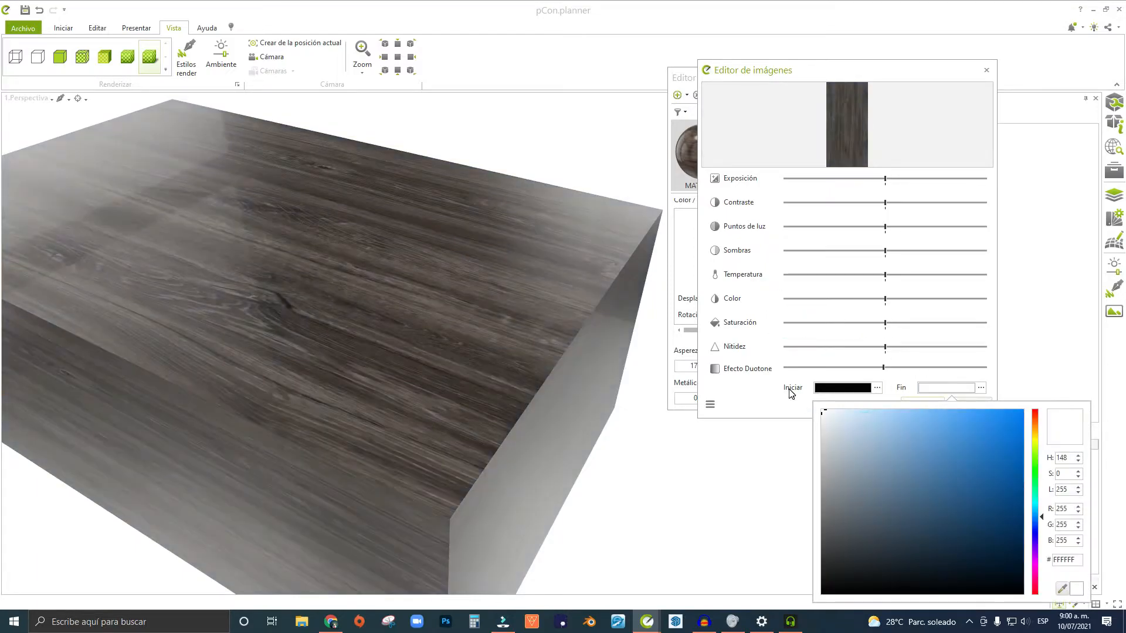
pyautogui.click(791, 391)
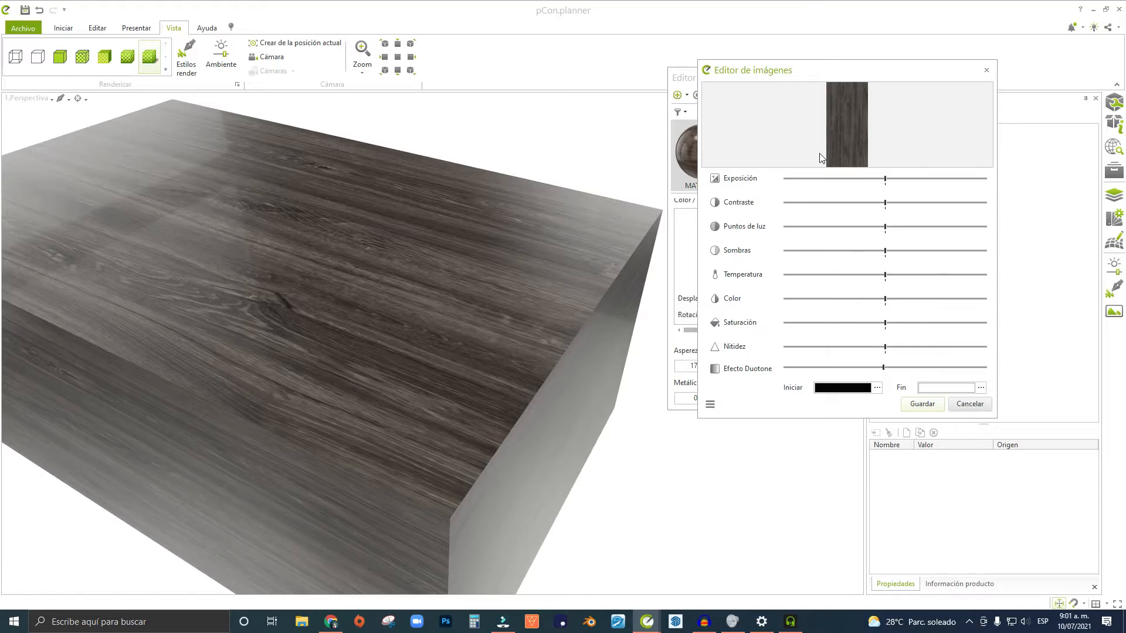
# Discard the duotone edits, reopen the siena.png texture in the image editor, and save it with Saturación raised and Contraste at 56.
pyautogui.click(970, 403)
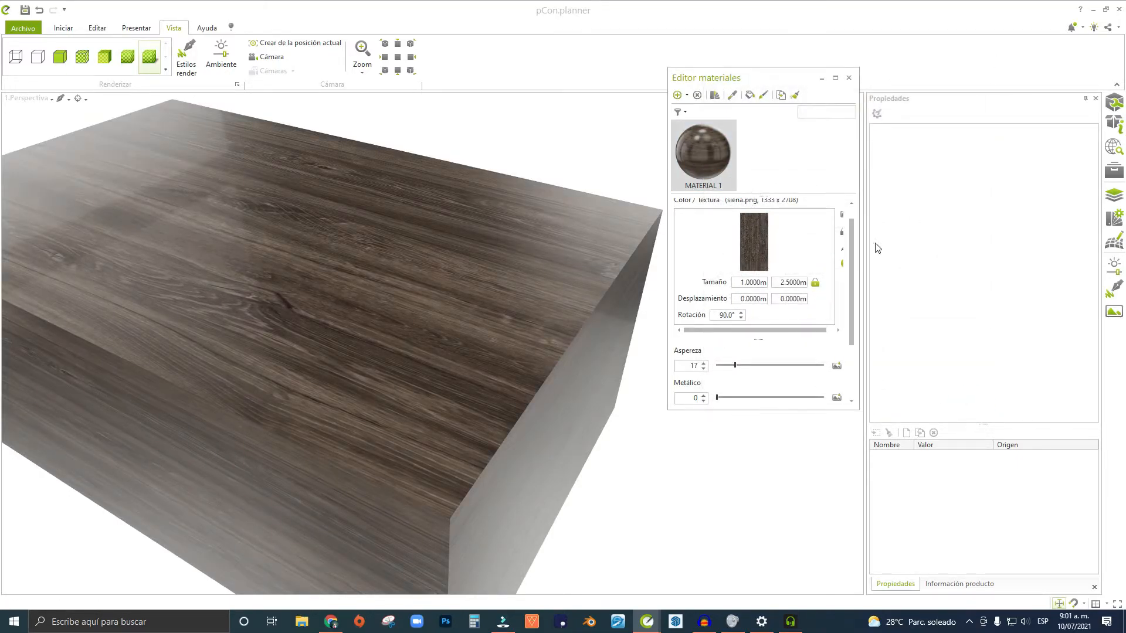
pyautogui.moveTo(818, 332); pyautogui.dragTo(826, 331)
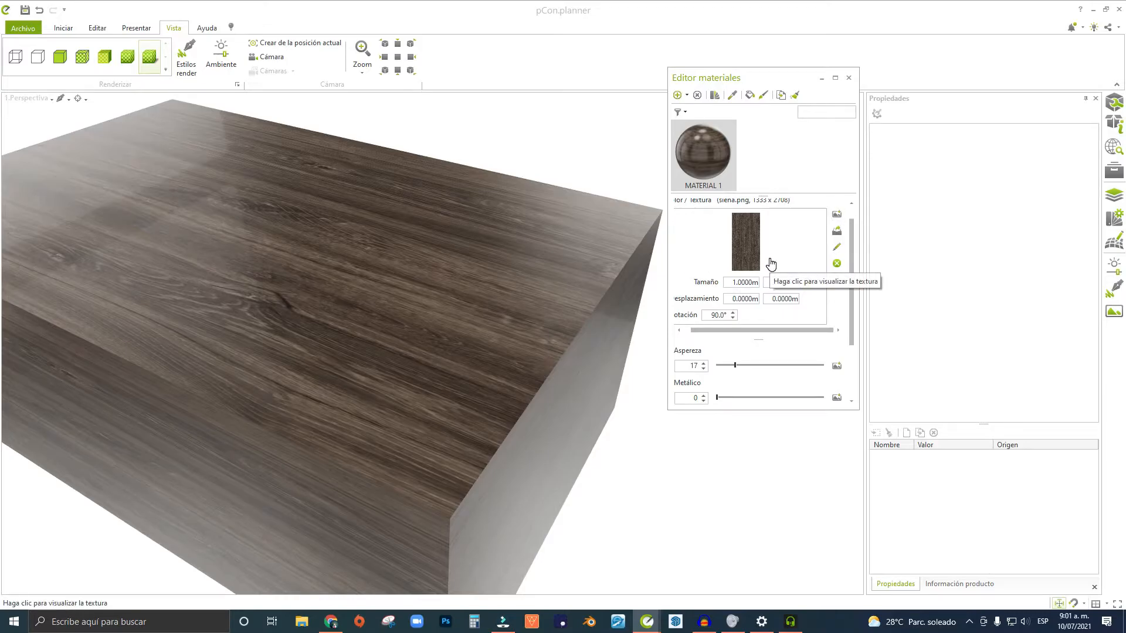
pyautogui.doubleClick(744, 234)
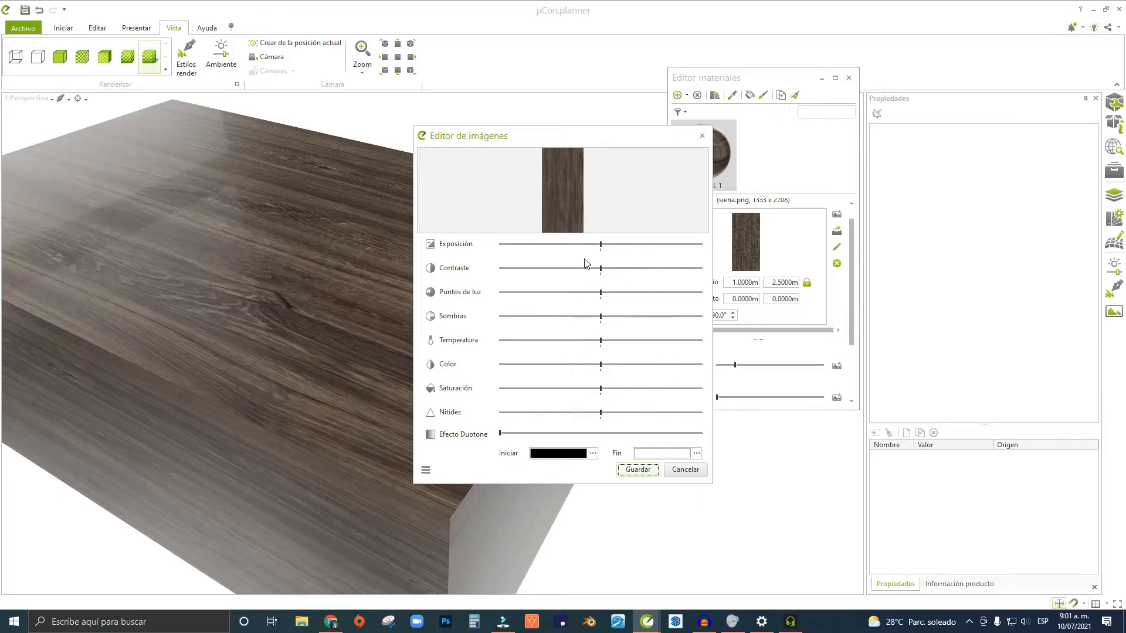
pyautogui.moveTo(603, 391); pyautogui.dragTo(655, 394)
pyautogui.moveTo(598, 269)
pyautogui.mouseDown()
pyautogui.moveTo(585, 272)
pyautogui.moveTo(642, 275)
pyautogui.moveTo(615, 279)
pyautogui.mouseUp()
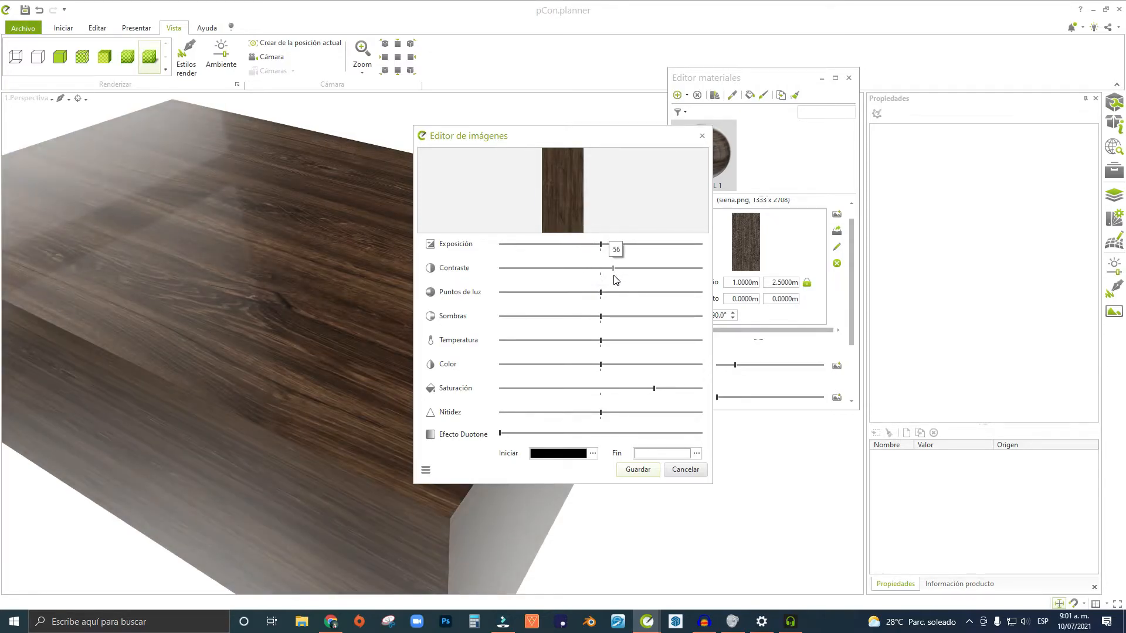
pyautogui.click(638, 469)
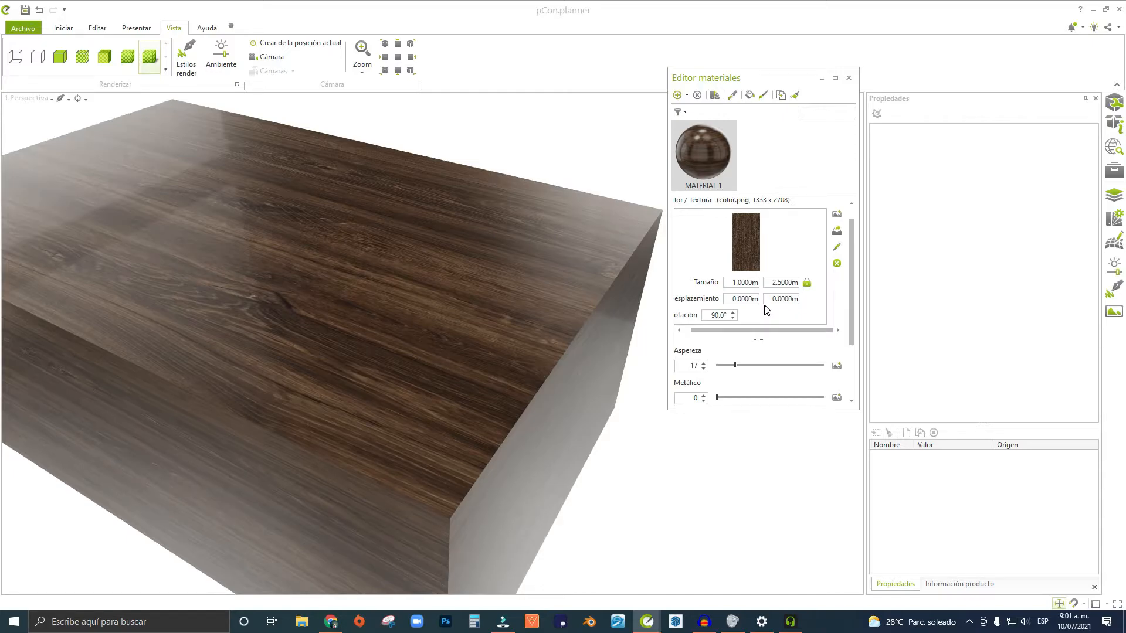
# Export the edited texture of MATERIAL 1 as color.png in the PELIKANO folder.
pyautogui.click(839, 233)
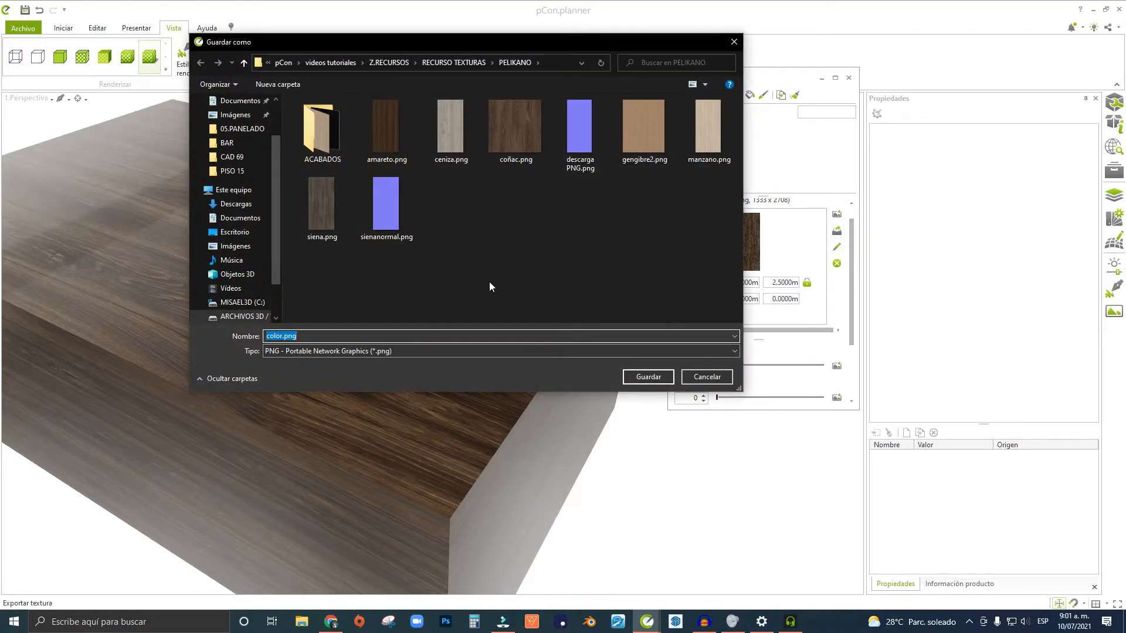
pyautogui.click(280, 335)
pyautogui.press('Return')
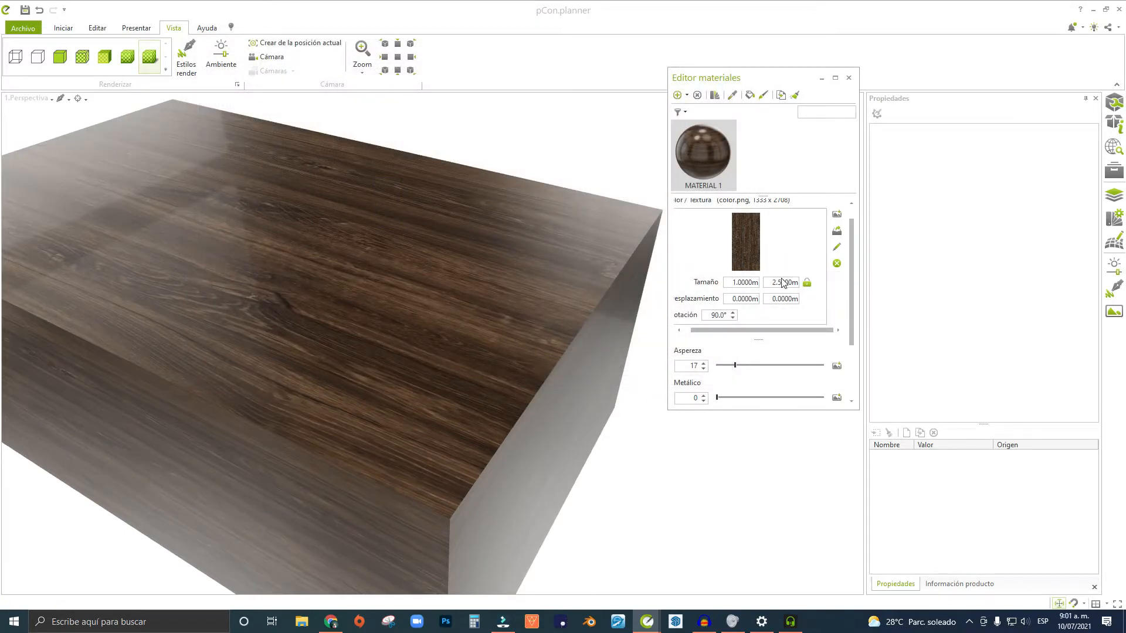
# Create a second material and name it MTERIAL 2.
pyautogui.rightClick(780, 156)
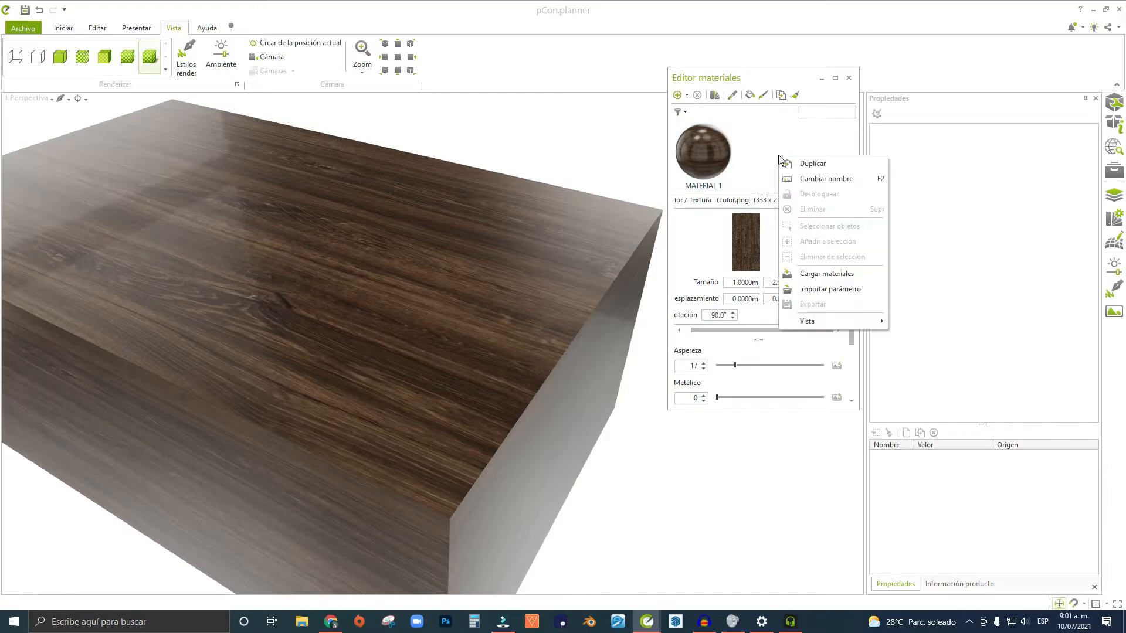
pyautogui.click(679, 95)
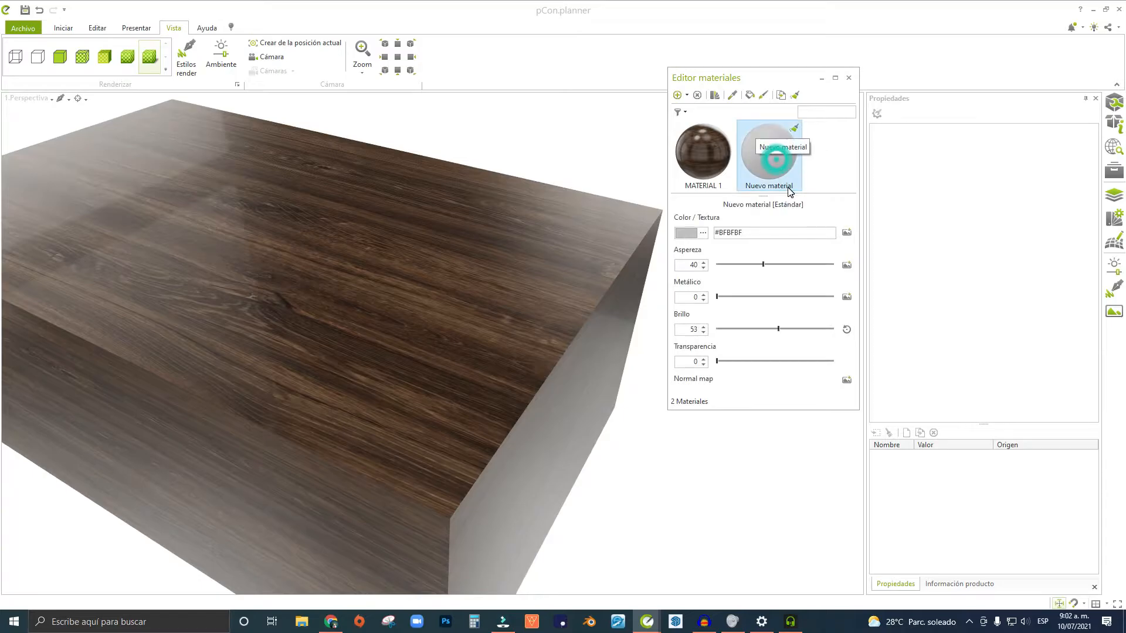
pyautogui.click(767, 187)
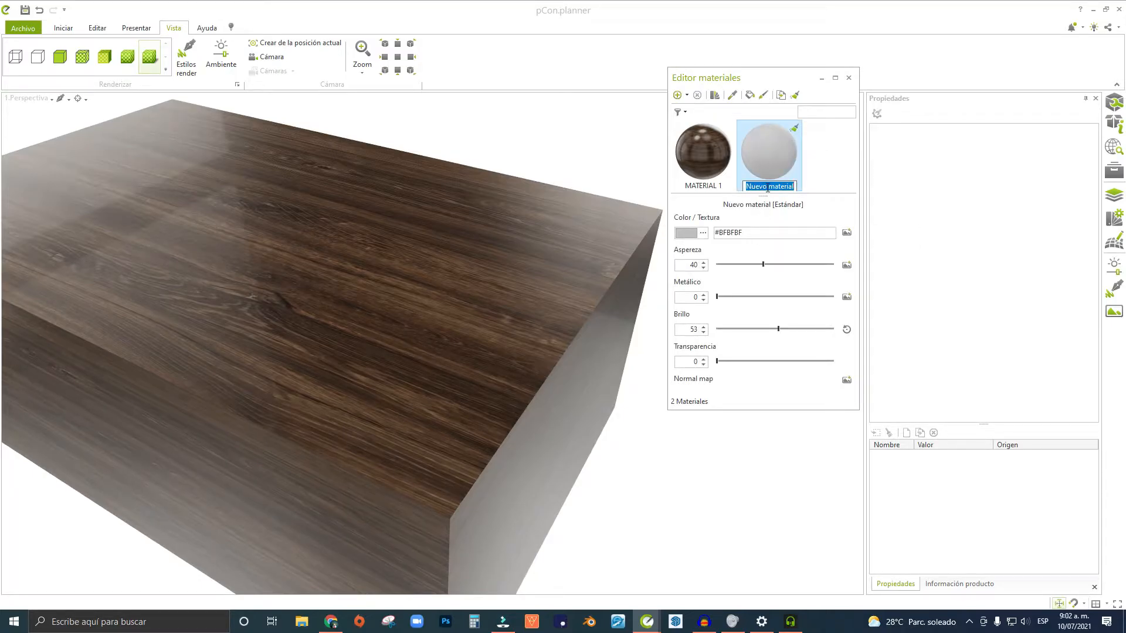
pyautogui.write('MATERIAL 2')
pyautogui.press('Return')
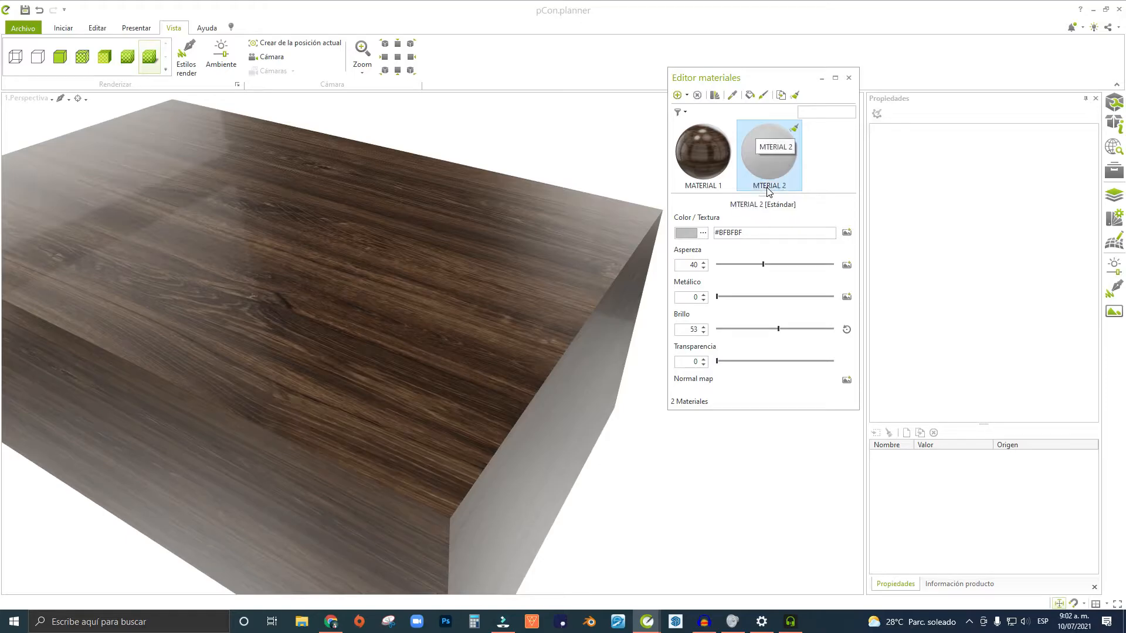
# Replace the texture of MATERIAL 1 with the original siena.png from the PELIKANO folder.
pyautogui.click(696, 154)
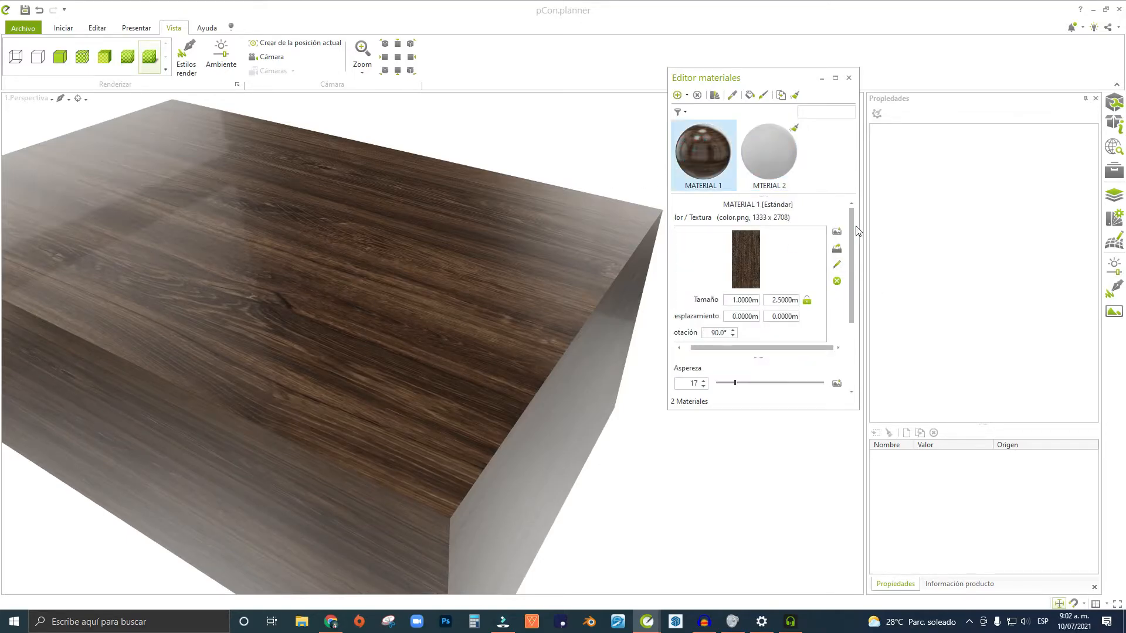
pyautogui.click(837, 231)
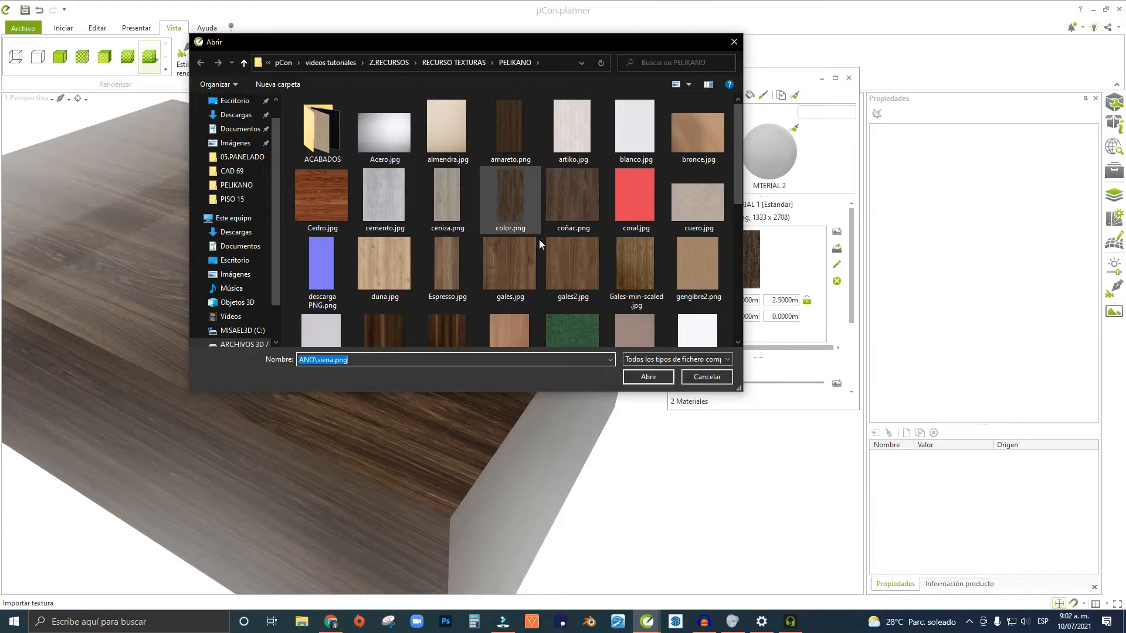
pyautogui.scroll(-5, 637, 299)
pyautogui.scroll(3, 635, 293)
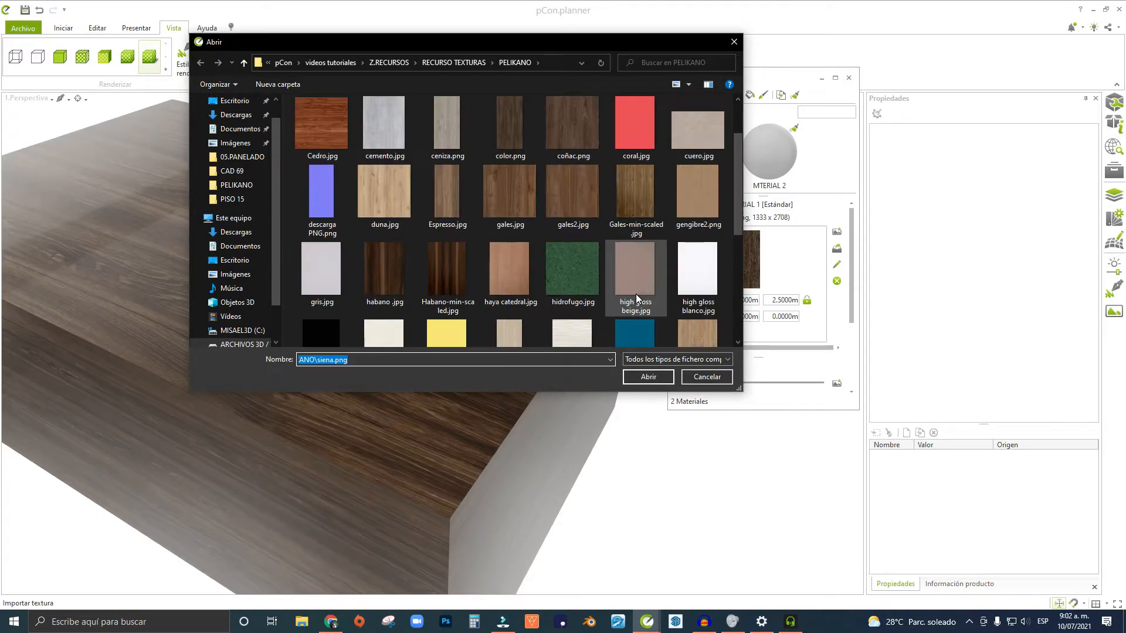
pyautogui.scroll(-3, 526, 300)
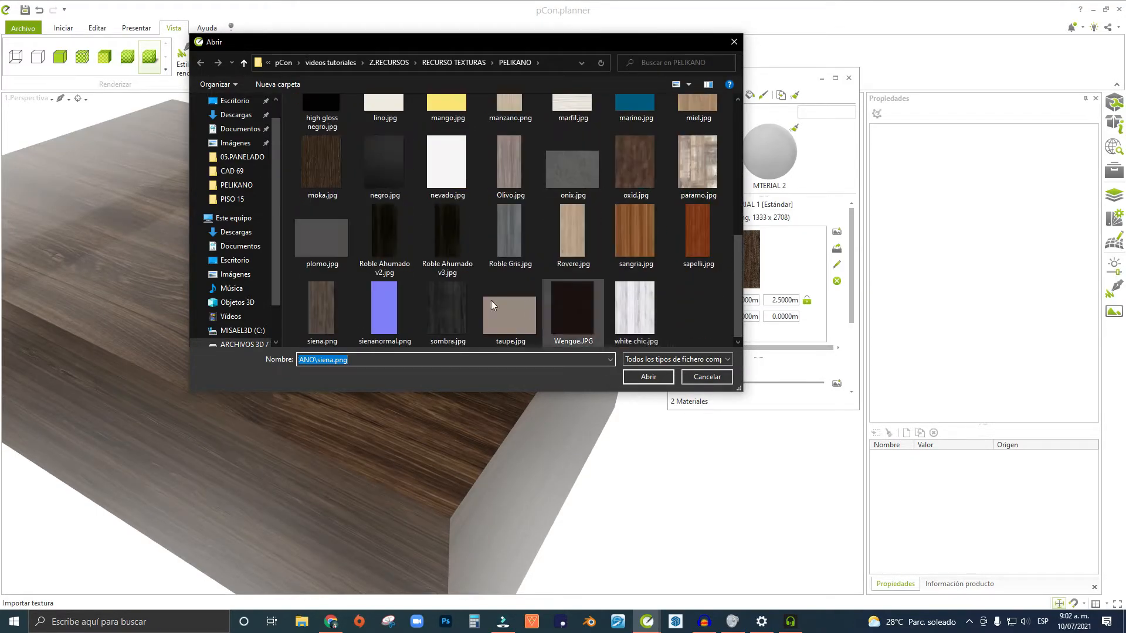
pyautogui.doubleClick(342, 325)
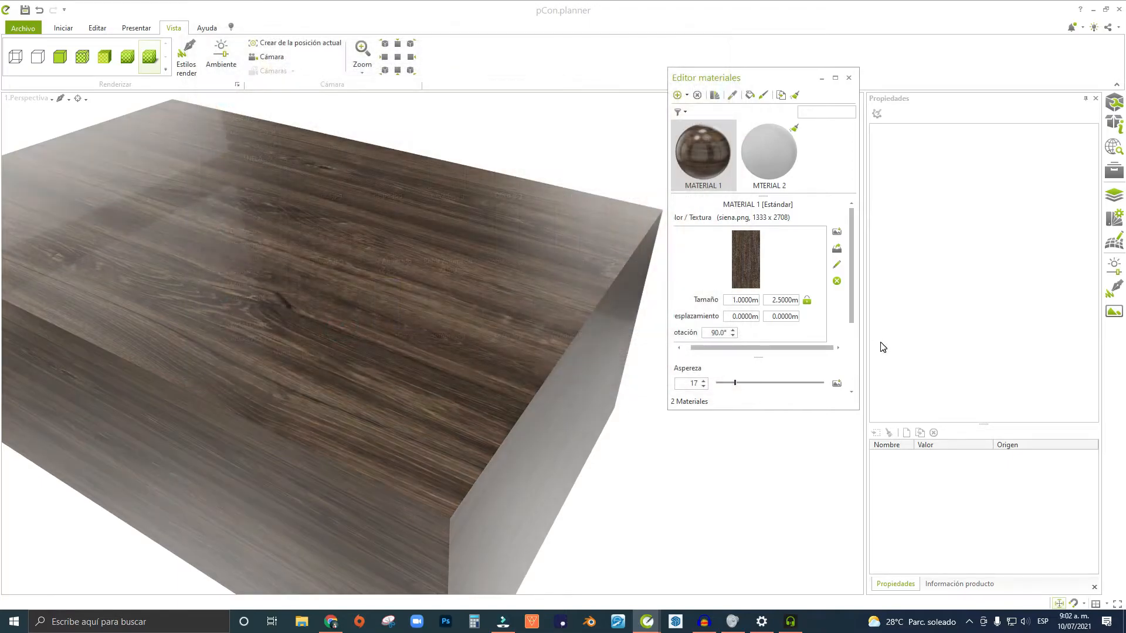
# Place a copy of the wooden cuboid beside the original.
pyautogui.scroll(-5, 381, 279)
pyautogui.click(418, 303)
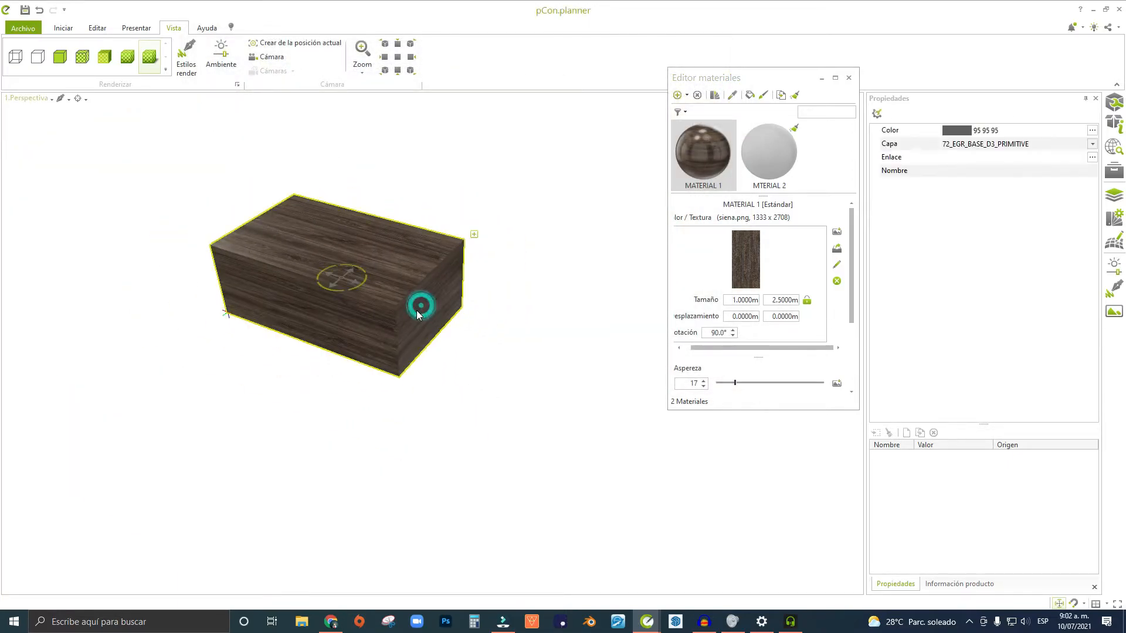
pyautogui.keyDown('ctrl'); pyautogui.click(355, 283); pyautogui.keyUp('ctrl')
pyautogui.scroll(-5, 423, 306)
pyautogui.click(473, 319)
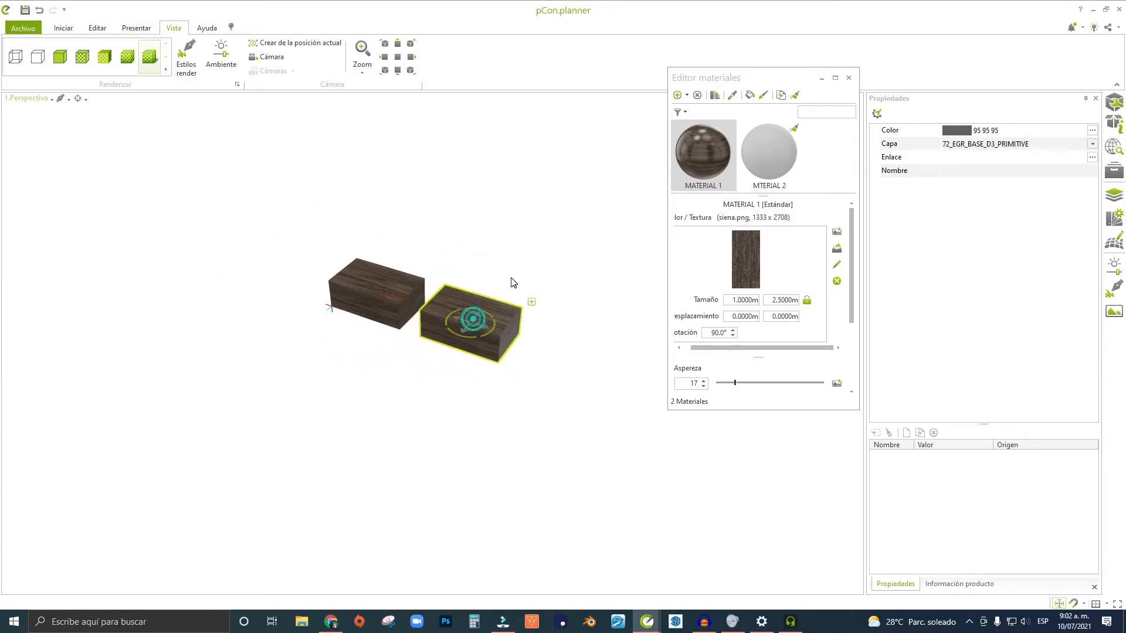
pyautogui.click(511, 278)
# Apply MTERIAL 2 to the copied cuboid.
pyautogui.doubleClick(762, 141)
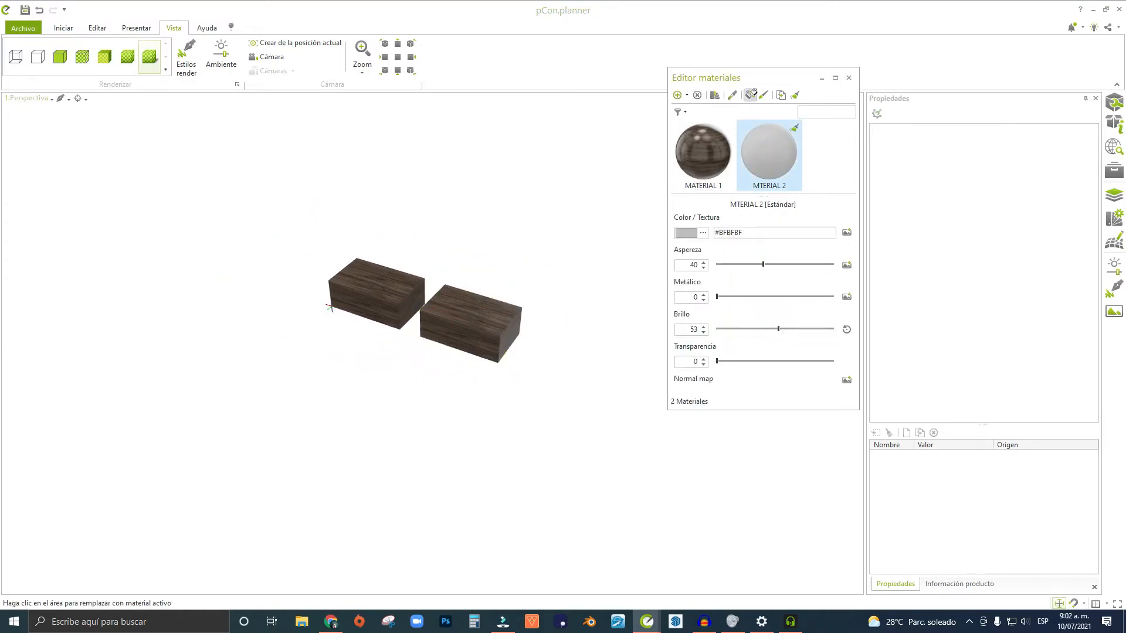
pyautogui.click(469, 314)
pyautogui.scroll(5, 532, 350)
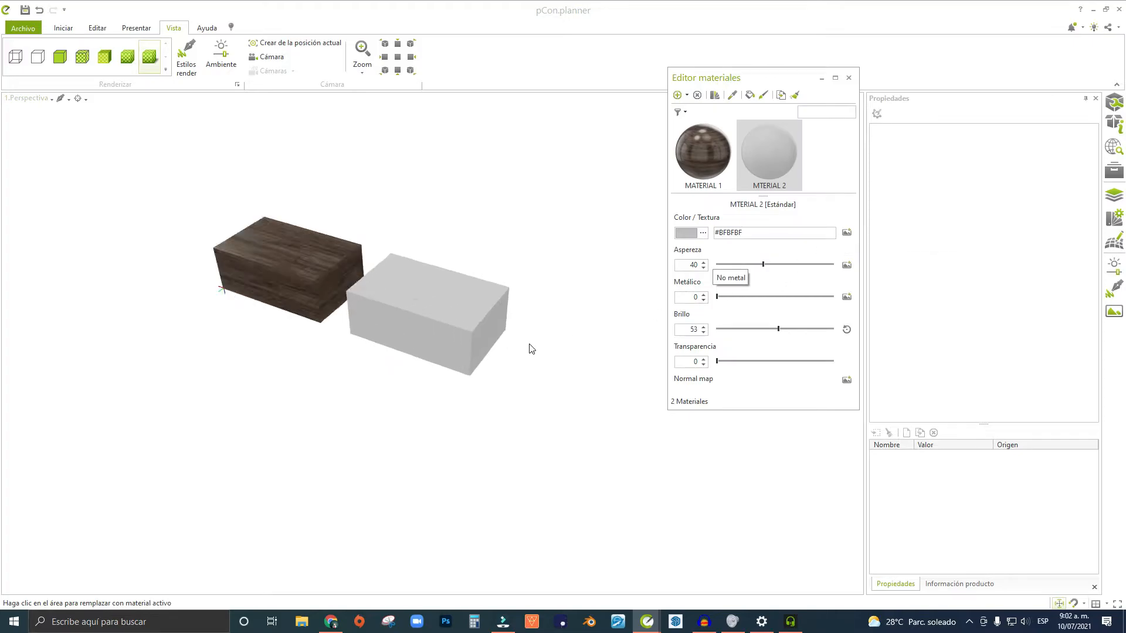
# Load color.png as the texture of MTERIAL 2.
pyautogui.click(846, 232)
pyautogui.click(516, 203)
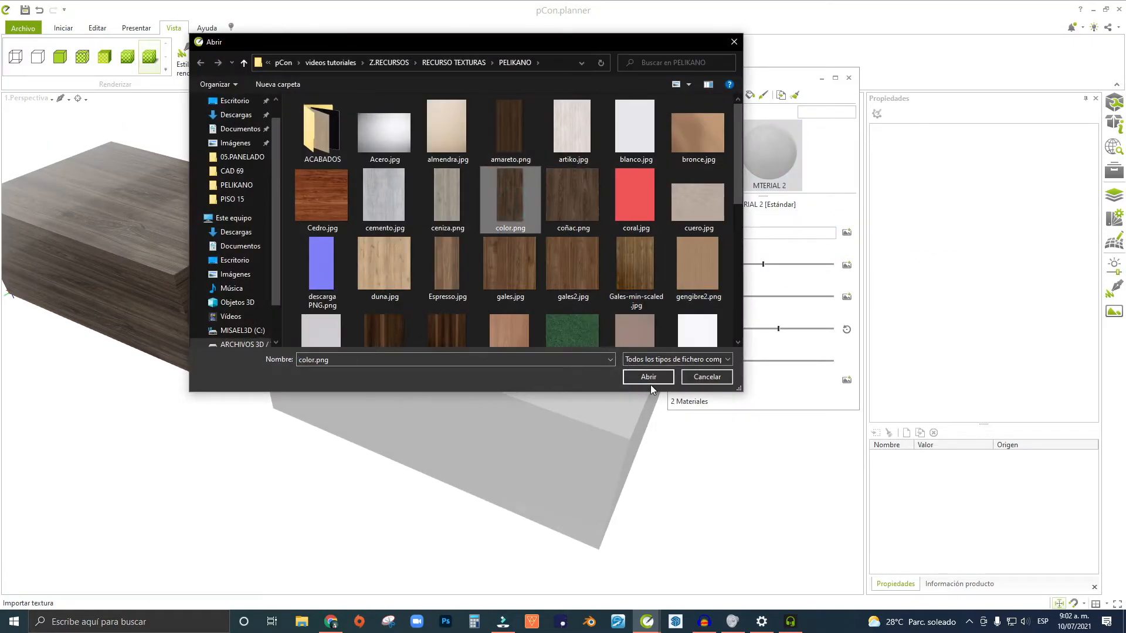
pyautogui.click(649, 378)
pyautogui.scroll(-2, 533, 263)
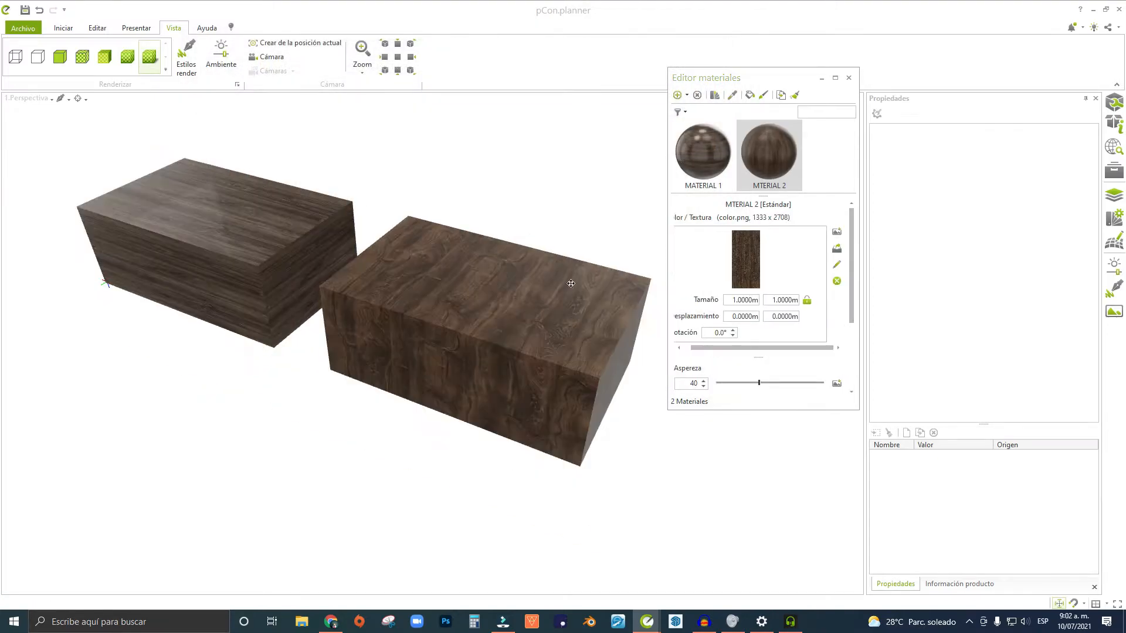
# Move the copied cuboid flush against the side of the original cuboid.
pyautogui.moveTo(571, 283); pyautogui.dragTo(505, 285, button='middle')
pyautogui.scroll(4, 506, 285)
pyautogui.scroll(-4, 329, 351)
pyautogui.moveTo(275, 357); pyautogui.dragTo(631, 374, button='right')
pyautogui.scroll(5, 467, 389)
pyautogui.moveTo(467, 394); pyautogui.dragTo(472, 428, button='right')
pyautogui.click(419, 399)
pyautogui.moveTo(407, 393); pyautogui.dragTo(305, 381)
pyautogui.click(478, 144)
# Examine the wood grain of both cuboids closely along the joint between them.
pyautogui.moveTo(331, 262); pyautogui.dragTo(377, 322, button='right')
pyautogui.scroll(5, 372, 342)
pyautogui.moveTo(371, 341); pyautogui.dragTo(516, 349, button='middle')
pyautogui.scroll(-5, 516, 349)
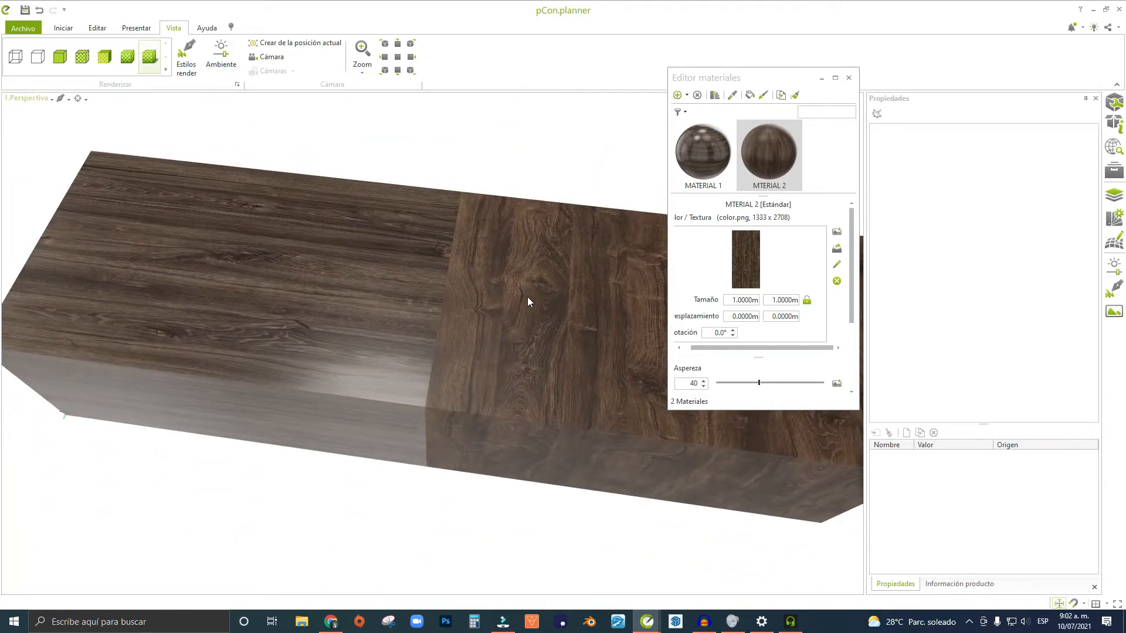
pyautogui.scroll(5, 535, 293)
pyautogui.scroll(-5, 529, 318)
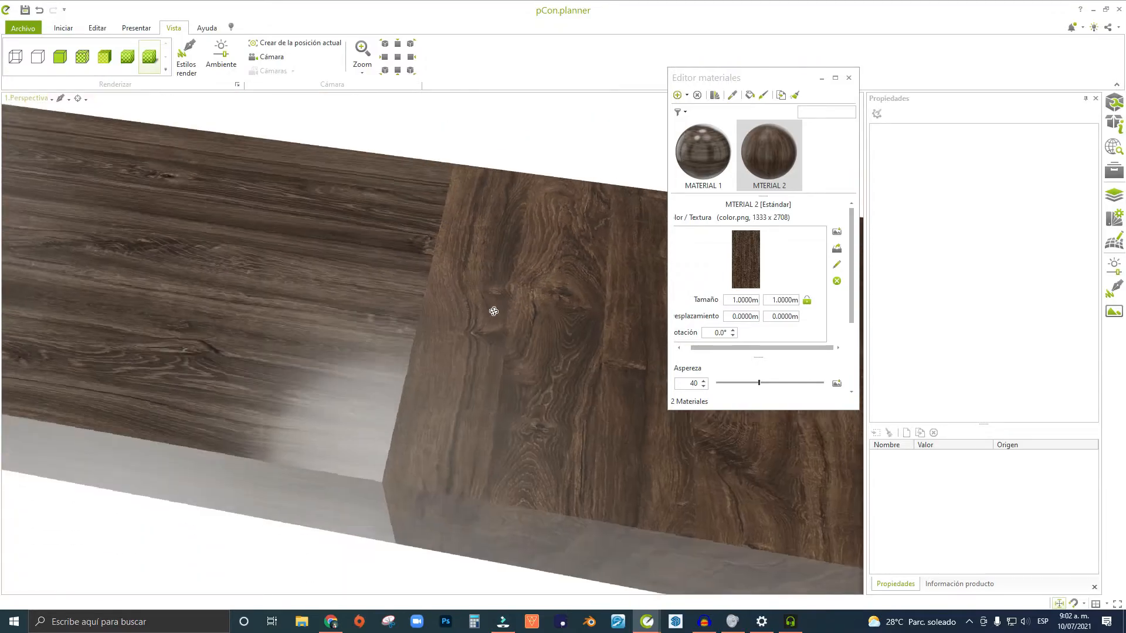
pyautogui.moveTo(503, 311); pyautogui.dragTo(455, 269, button='right')
pyautogui.scroll(4, 443, 381)
pyautogui.scroll(-3, 442, 378)
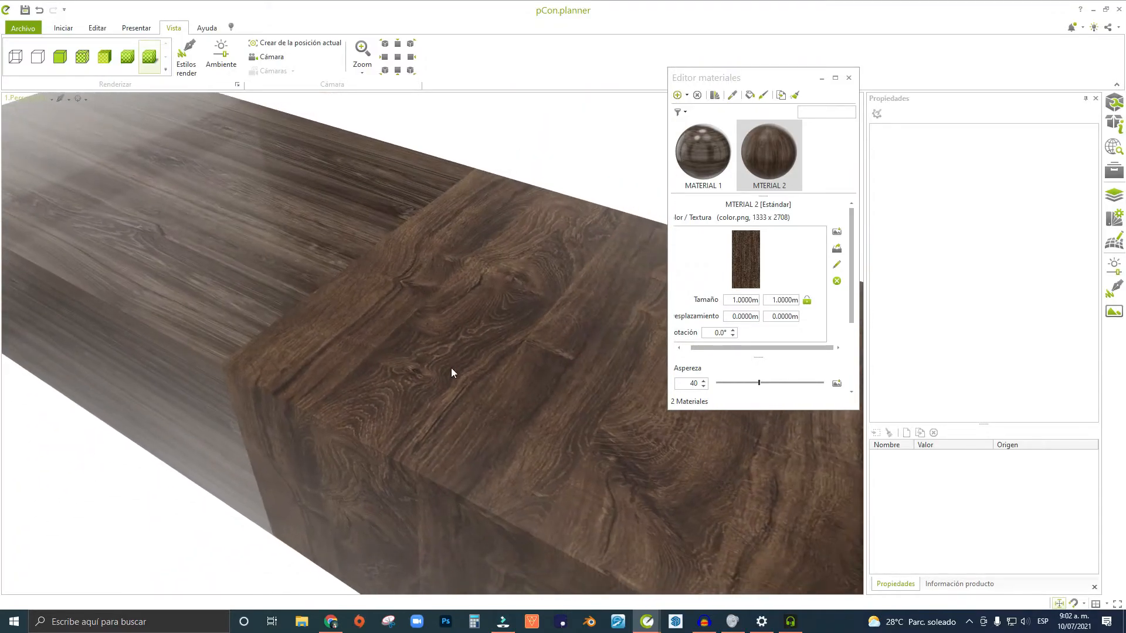
# Unlock the texture proportions of MTERIAL 2, set its size to 1.0 by 2.5 m and rotate the texture 90°.
pyautogui.click(808, 302)
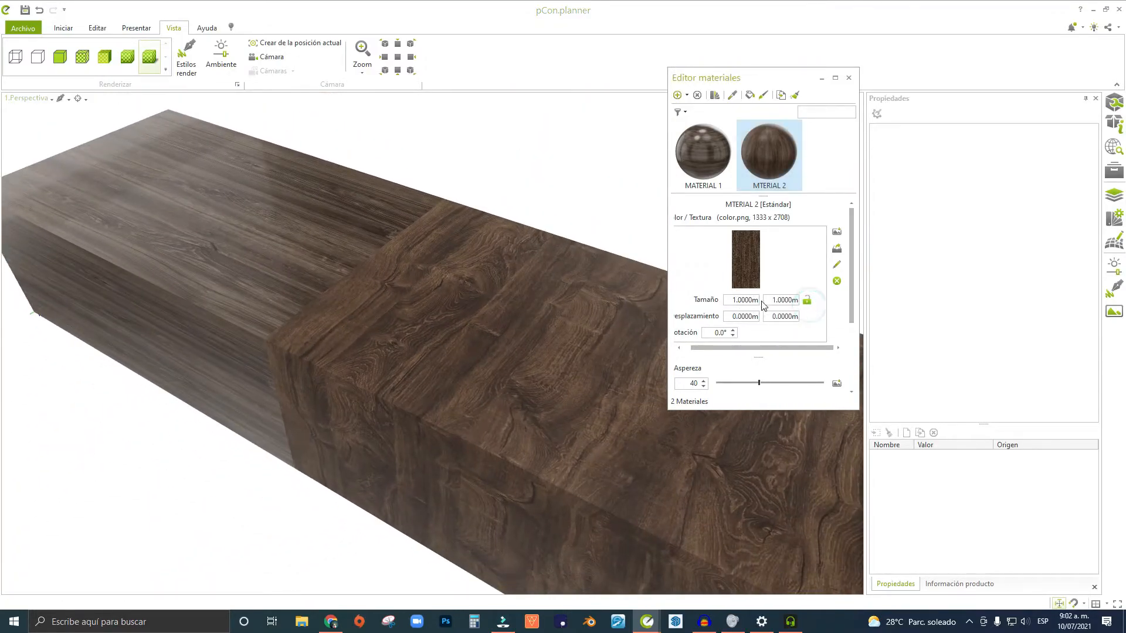
pyautogui.click(732, 299)
pyautogui.click(767, 299)
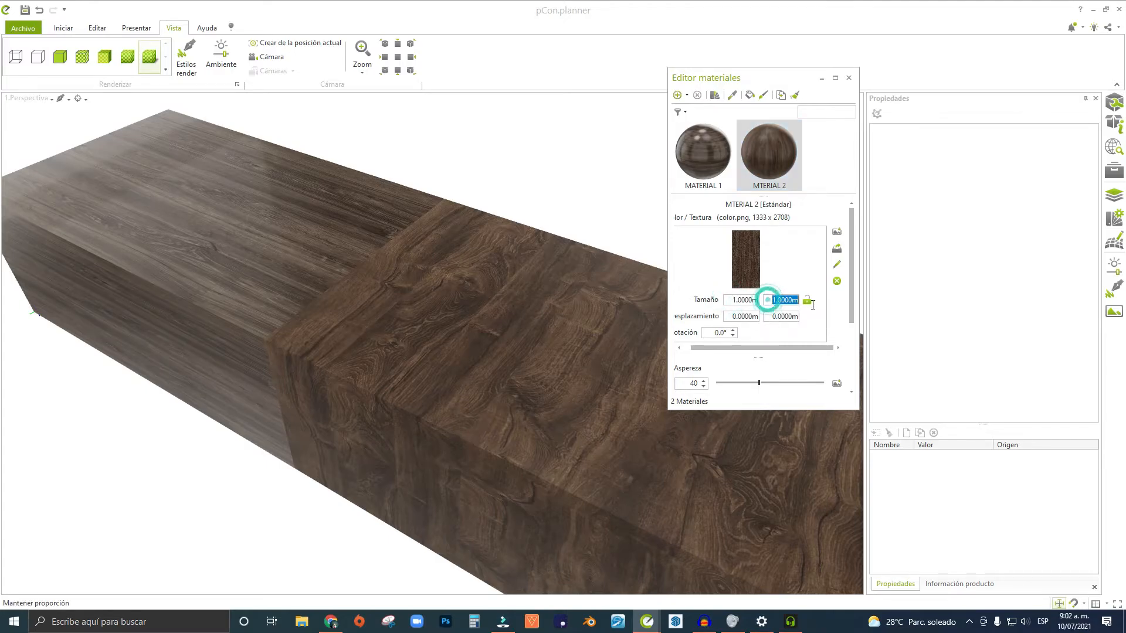
pyautogui.write('2.5')
pyautogui.press('Return')
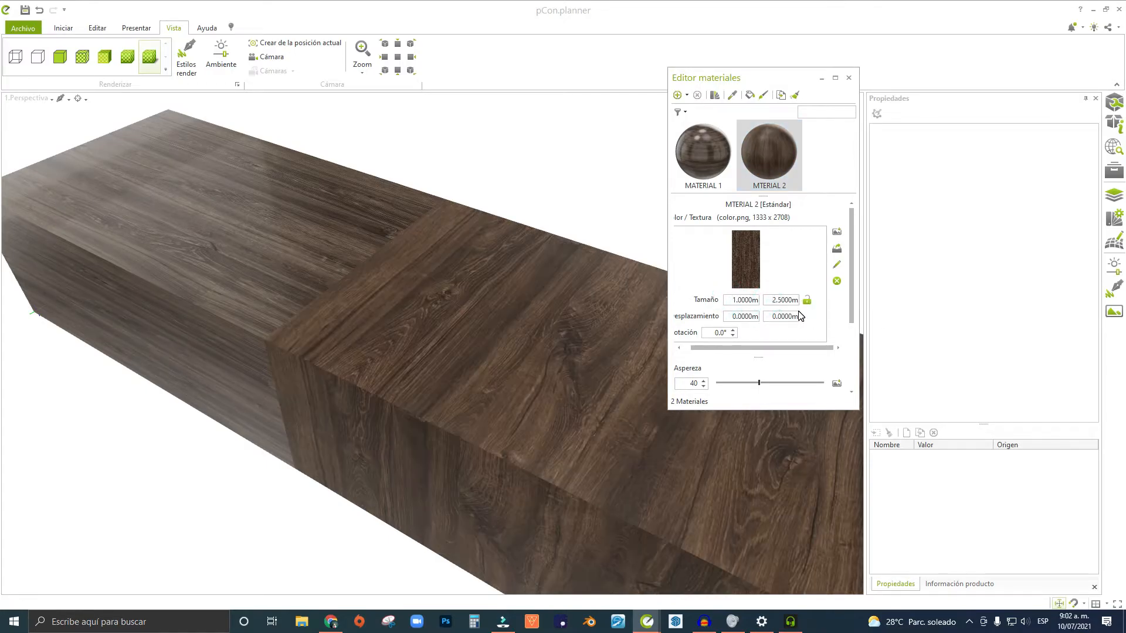
pyautogui.click(726, 333)
pyautogui.write('90')
pyautogui.press('Return')
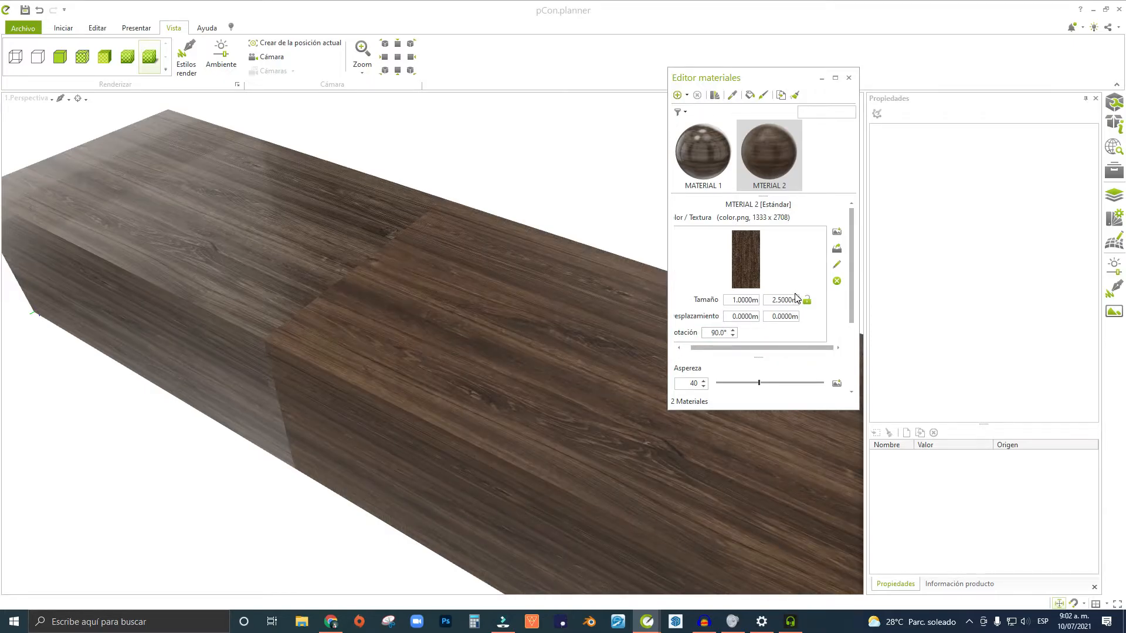
# Lower the Aspereza of MTERIAL 2 to 15 and check the reflections on the cuboids' top faces.
pyautogui.moveTo(561, 352); pyautogui.dragTo(474, 227, button='right')
pyautogui.moveTo(332, 298); pyautogui.dragTo(435, 325, button='right')
pyautogui.scroll(3, 368, 311)
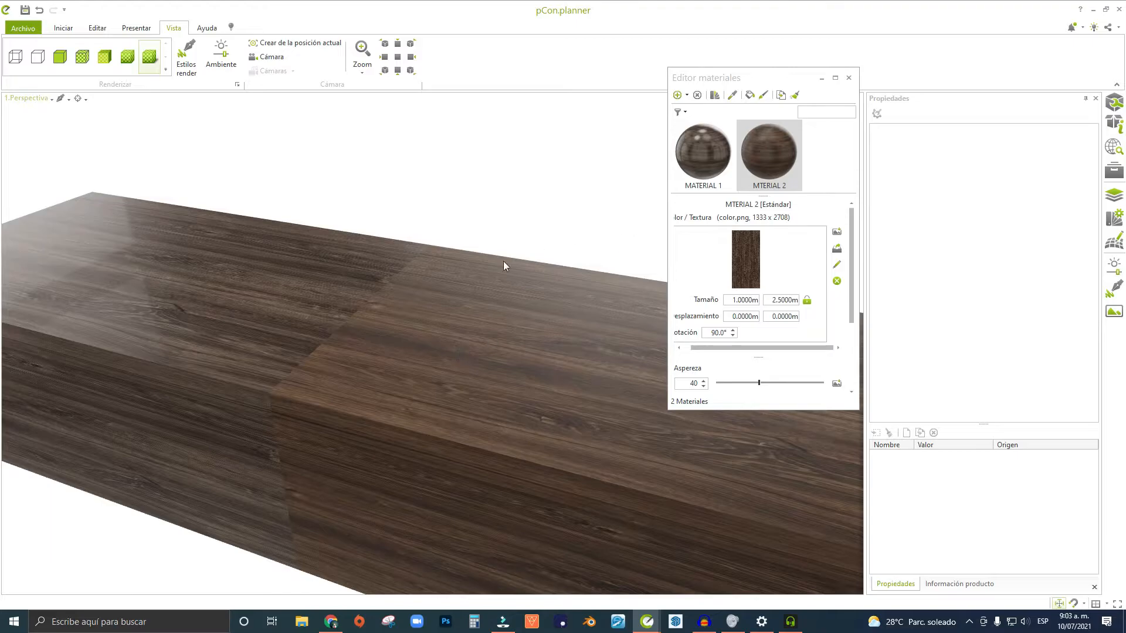
pyautogui.scroll(-1, 751, 378)
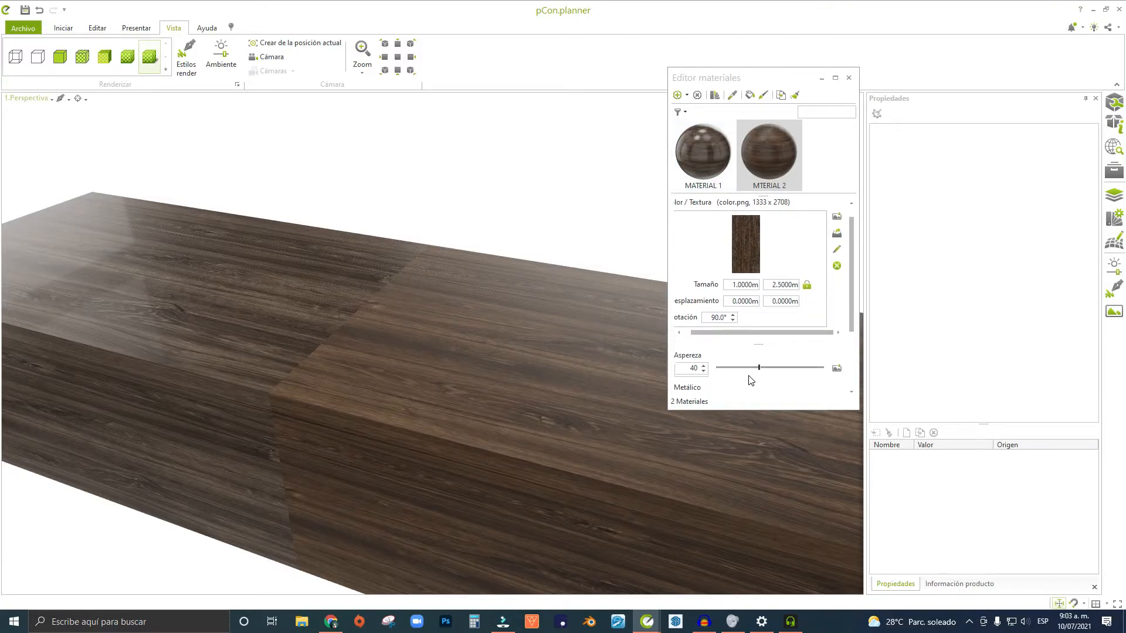
pyautogui.moveTo(759, 365); pyautogui.dragTo(735, 371)
pyautogui.moveTo(362, 359); pyautogui.dragTo(386, 325, button='right')
pyautogui.moveTo(438, 369); pyautogui.dragTo(465, 366, button='right')
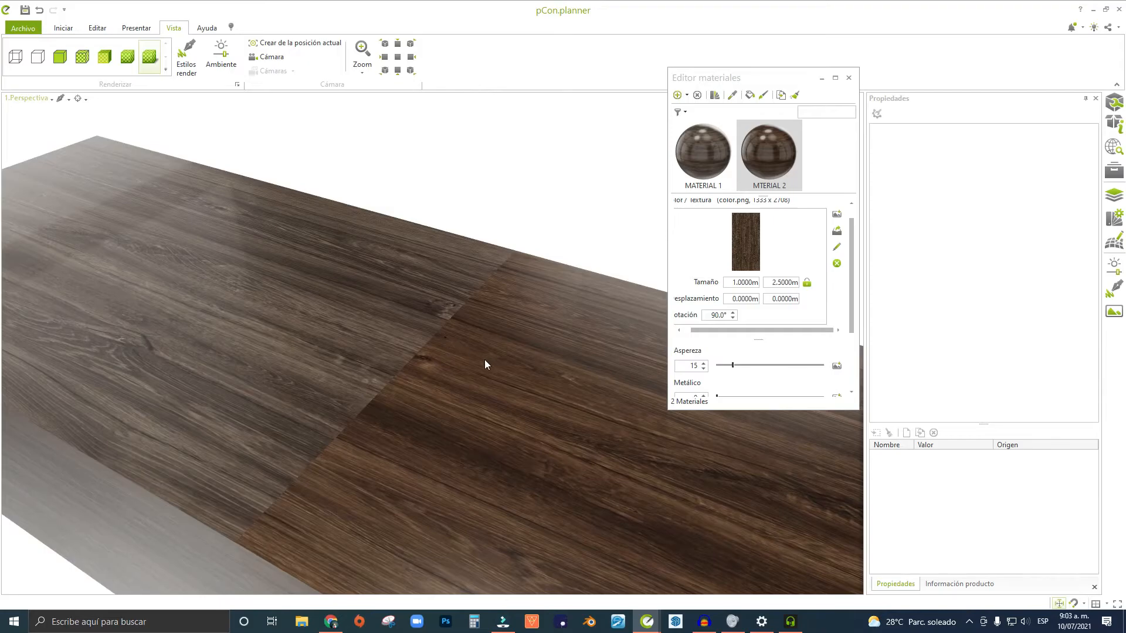
# Select MATERIAL 1 and examine its Aspereza, Metálico and Brillo values against its look on the cuboid.
pyautogui.moveTo(414, 330); pyautogui.dragTo(486, 272, button='right')
pyautogui.click(700, 153)
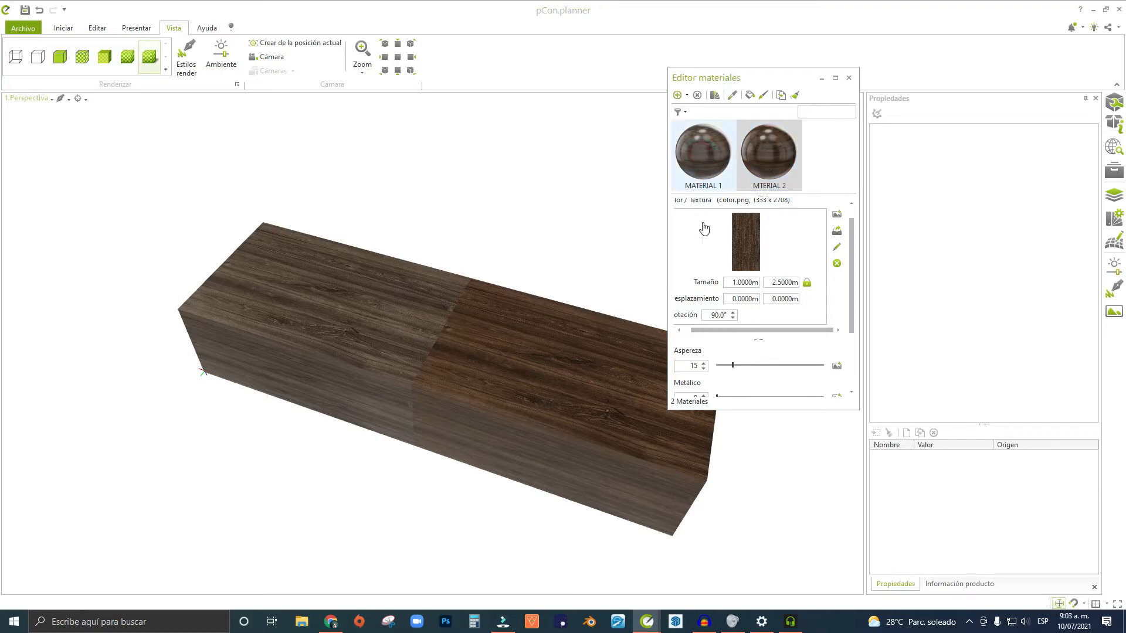
pyautogui.click(705, 155)
pyautogui.scroll(5, 291, 354)
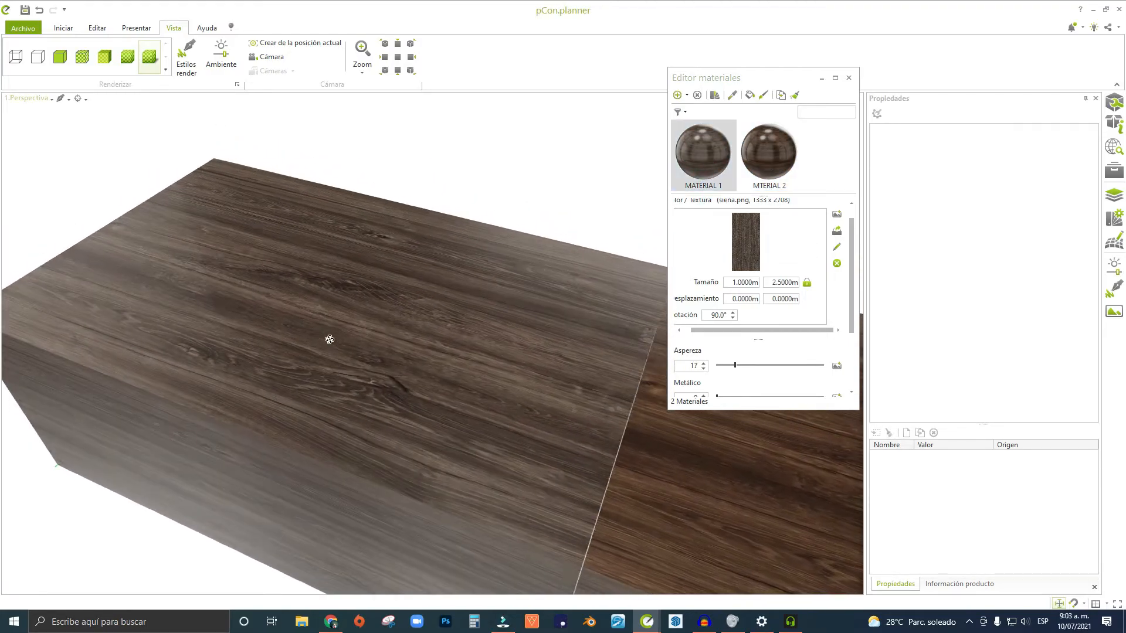
pyautogui.scroll(-1, 749, 327)
pyautogui.scroll(-1, 748, 327)
pyautogui.scroll(-3, 387, 377)
pyautogui.moveTo(365, 349); pyautogui.dragTo(358, 344, button='middle')
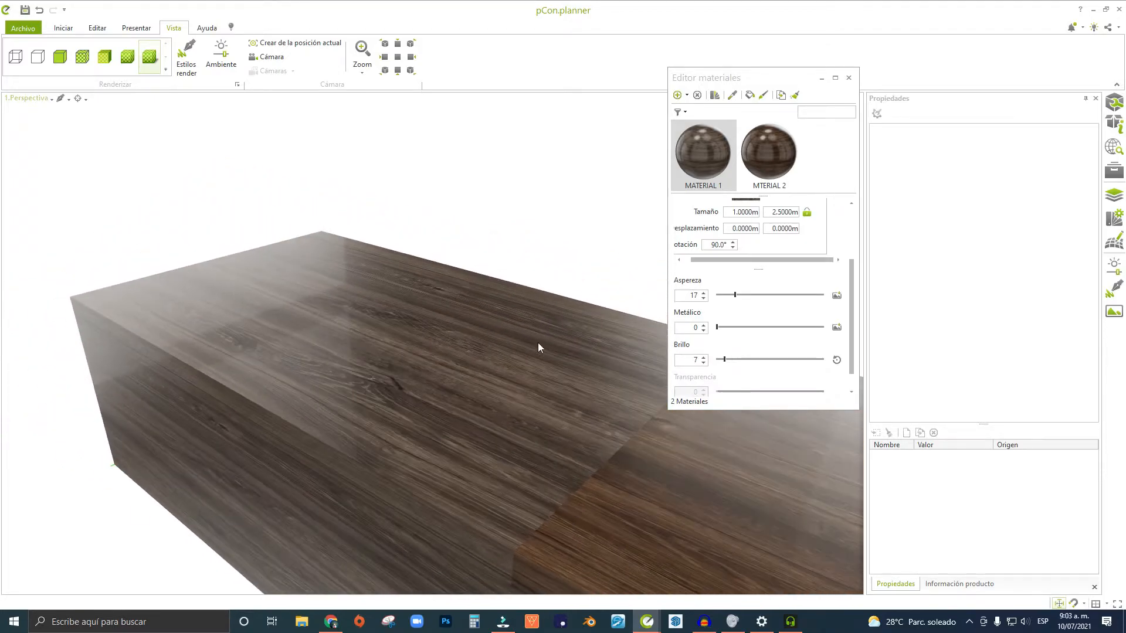
# Raise the Aspereza of MATERIAL 1 to 37 and its Metálico to 27.
pyautogui.moveTo(736, 299); pyautogui.dragTo(746, 327)
pyautogui.moveTo(417, 381); pyautogui.dragTo(394, 378, button='middle')
pyautogui.scroll(-8, 418, 414)
pyautogui.scroll(-3, 592, 446)
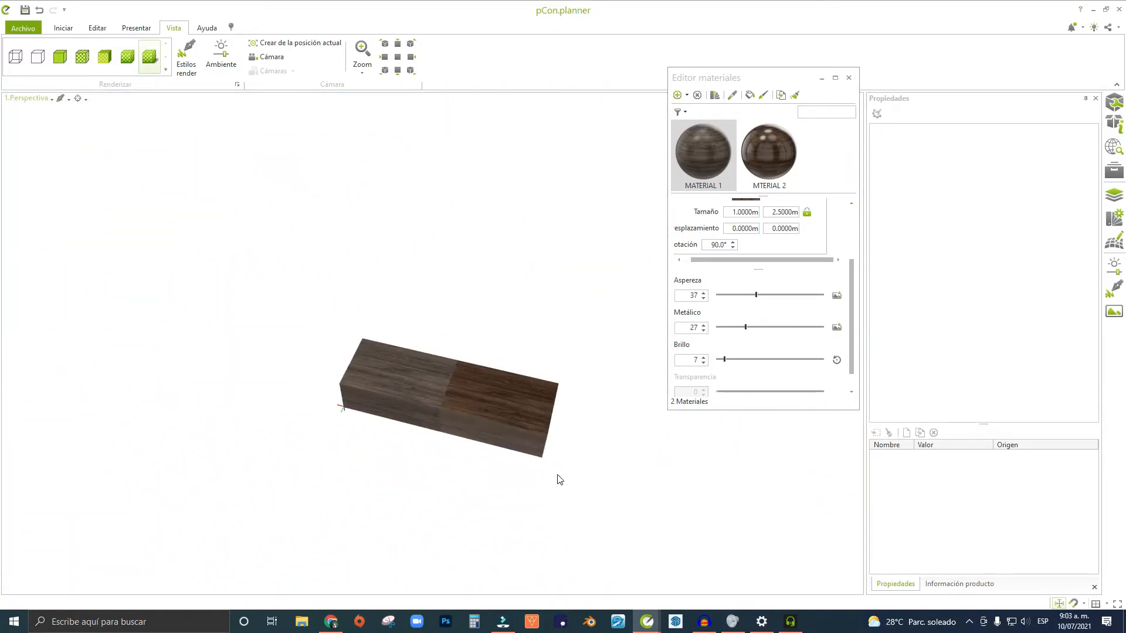
# Select both wooden cuboids and delete them from the scene.
pyautogui.moveTo(554, 493); pyautogui.dragTo(501, 458, button='middle')
pyautogui.moveTo(550, 493); pyautogui.dragTo(140, 177)
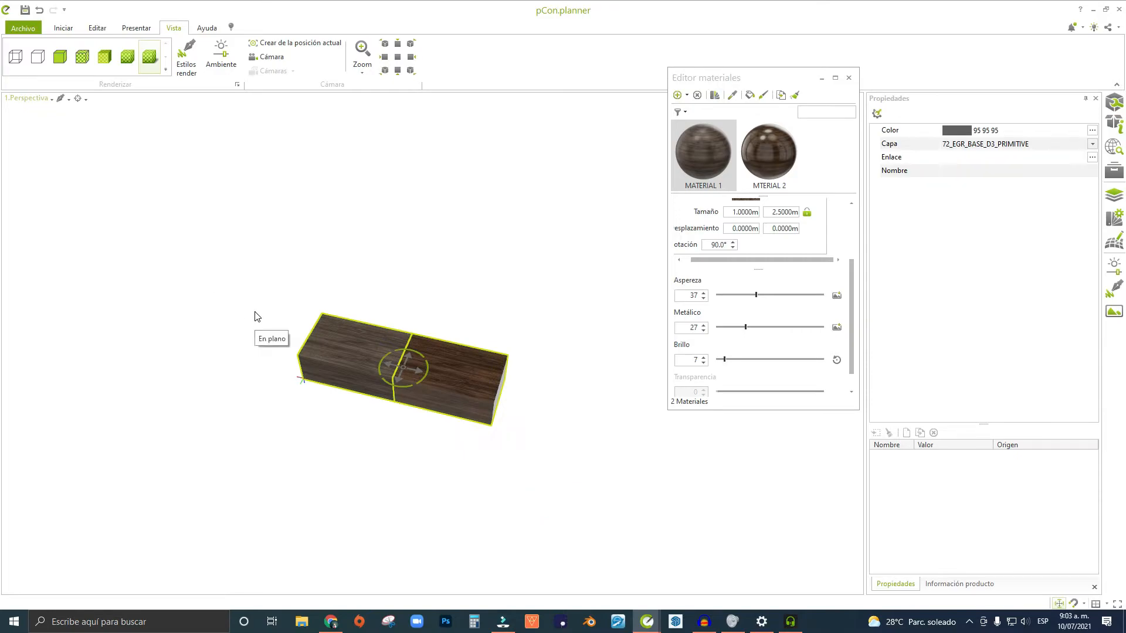
pyautogui.press('Delete')
# Draw a new cuboid freehand in the empty scene near the origin.
pyautogui.click(63, 28)
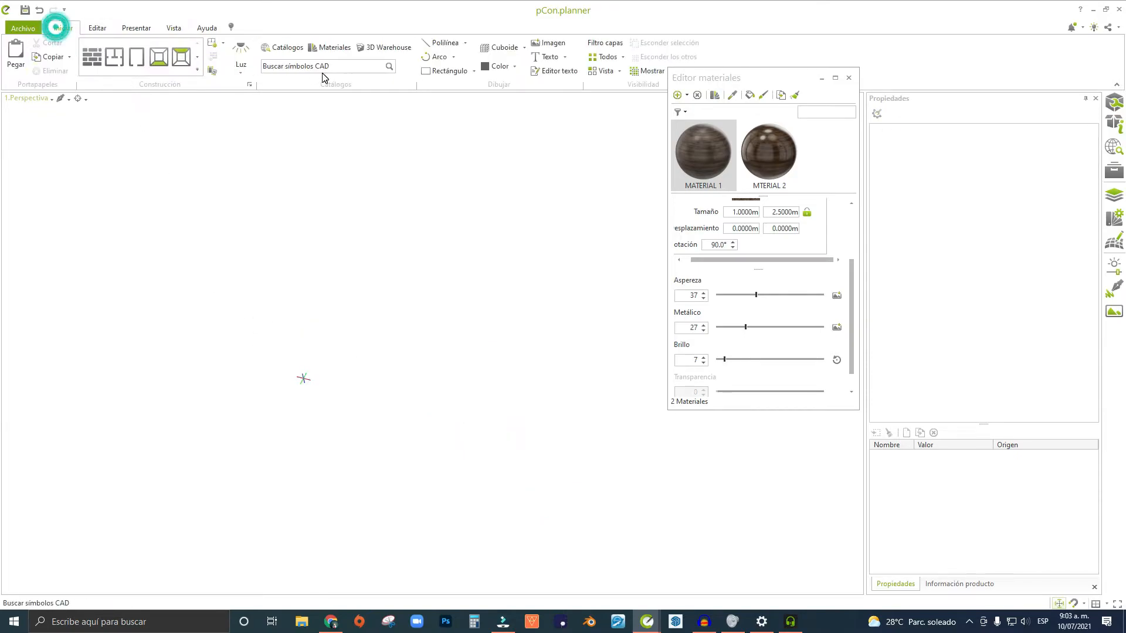
pyautogui.click(507, 47)
pyautogui.click(360, 274)
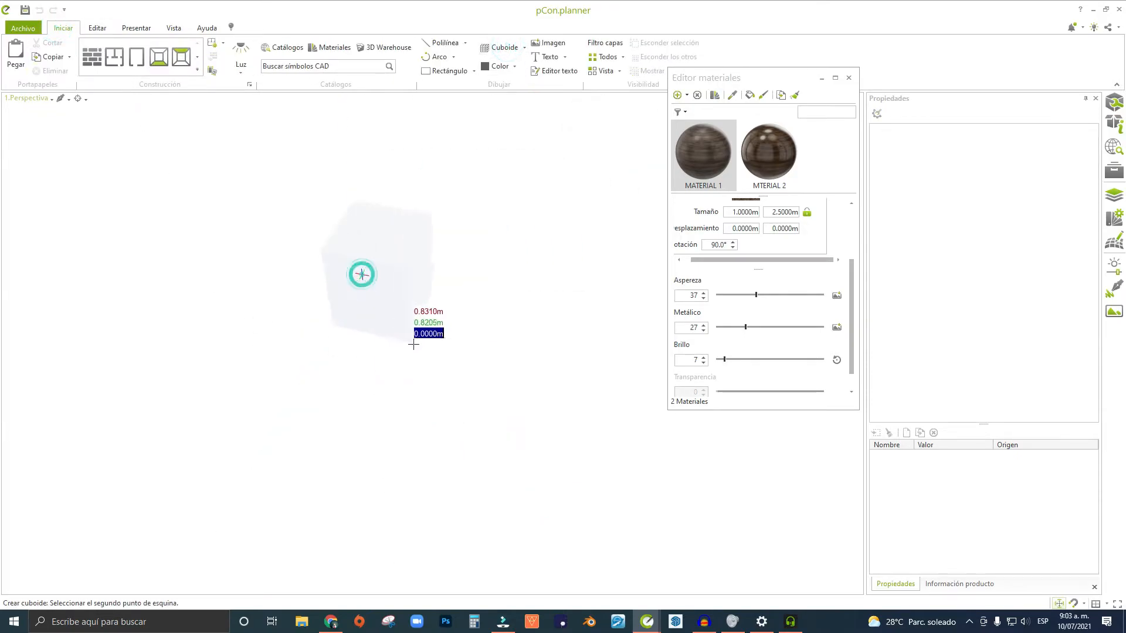
pyautogui.click(444, 371)
pyautogui.click(481, 247)
pyautogui.click(588, 282)
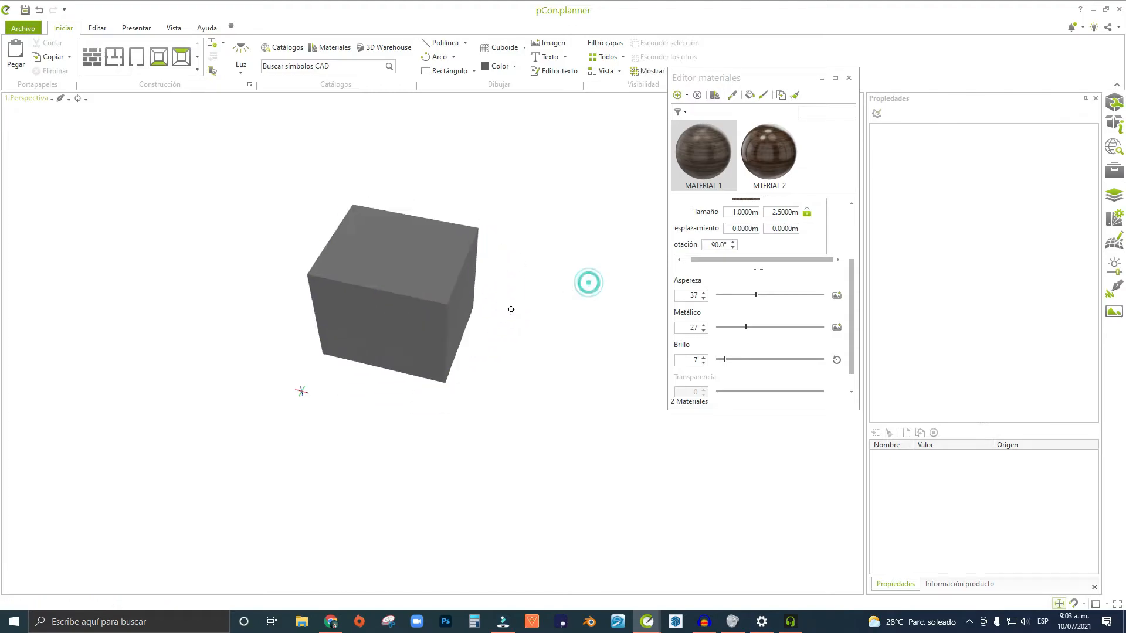
# Examine the shape of the new untextured cuboid from several sides.
pyautogui.moveTo(503, 296); pyautogui.dragTo(526, 347, button='middle')
pyautogui.scroll(5, 400, 386)
pyautogui.moveTo(411, 378); pyautogui.dragTo(358, 465, button='middle')
pyautogui.moveTo(358, 464); pyautogui.dragTo(409, 329, button='right')
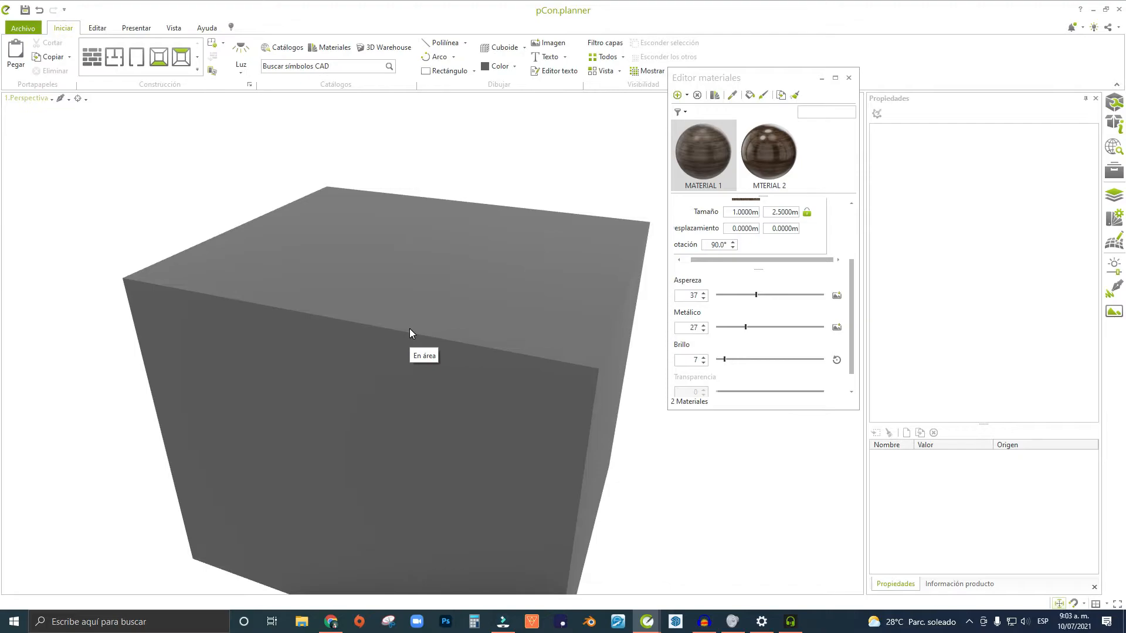
pyautogui.scroll(-3, 409, 328)
pyautogui.moveTo(489, 345); pyautogui.dragTo(420, 385, button='middle')
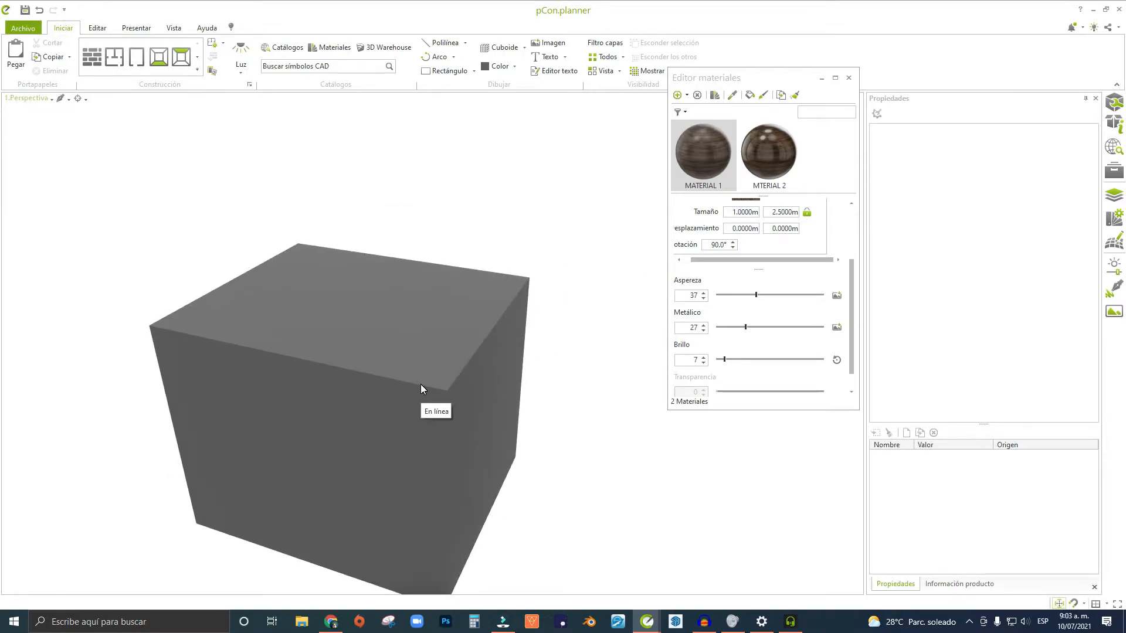
pyautogui.scroll(-3, 403, 385)
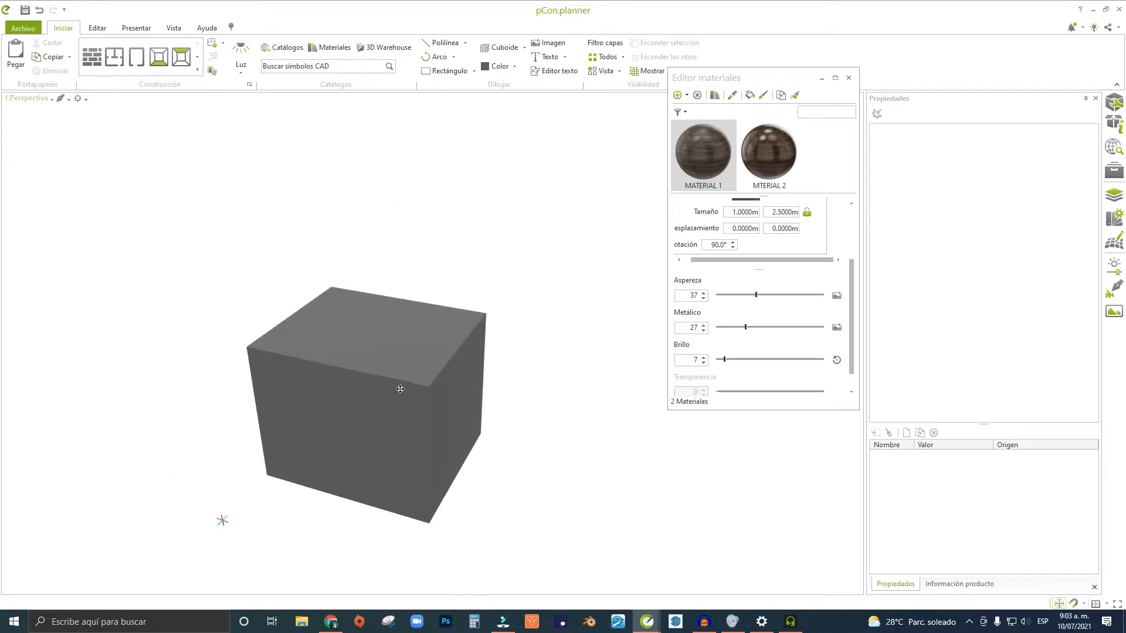
pyautogui.scroll(3, 374, 376)
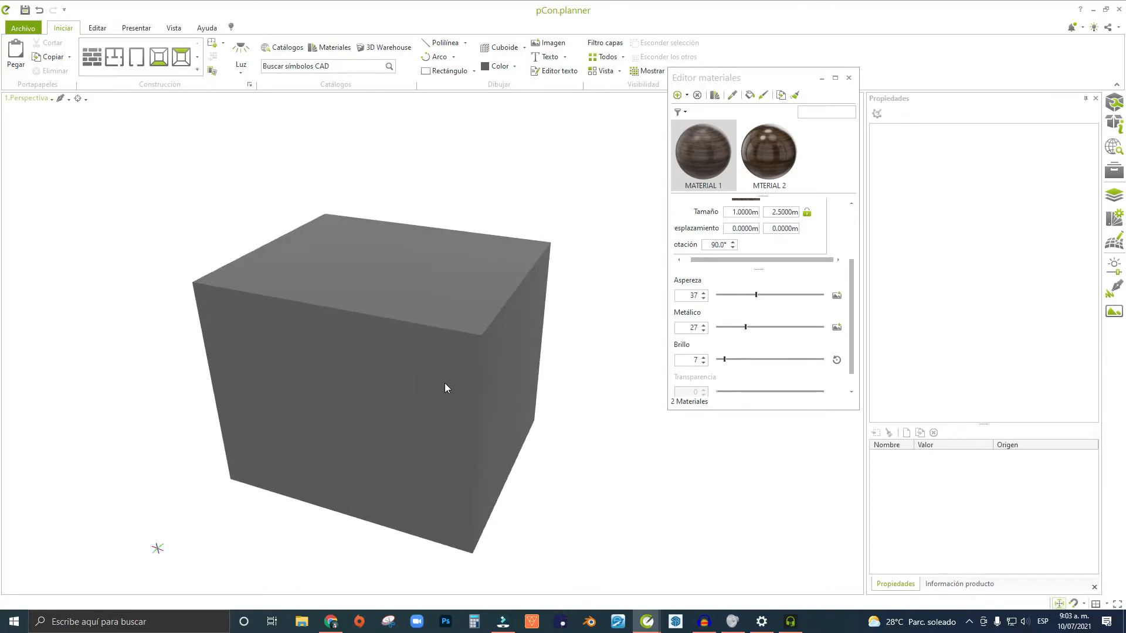
pyautogui.scroll(-2, 420, 266)
pyautogui.moveTo(332, 354); pyautogui.dragTo(267, 391, button='middle')
pyautogui.moveTo(464, 457); pyautogui.dragTo(403, 387, button='middle')
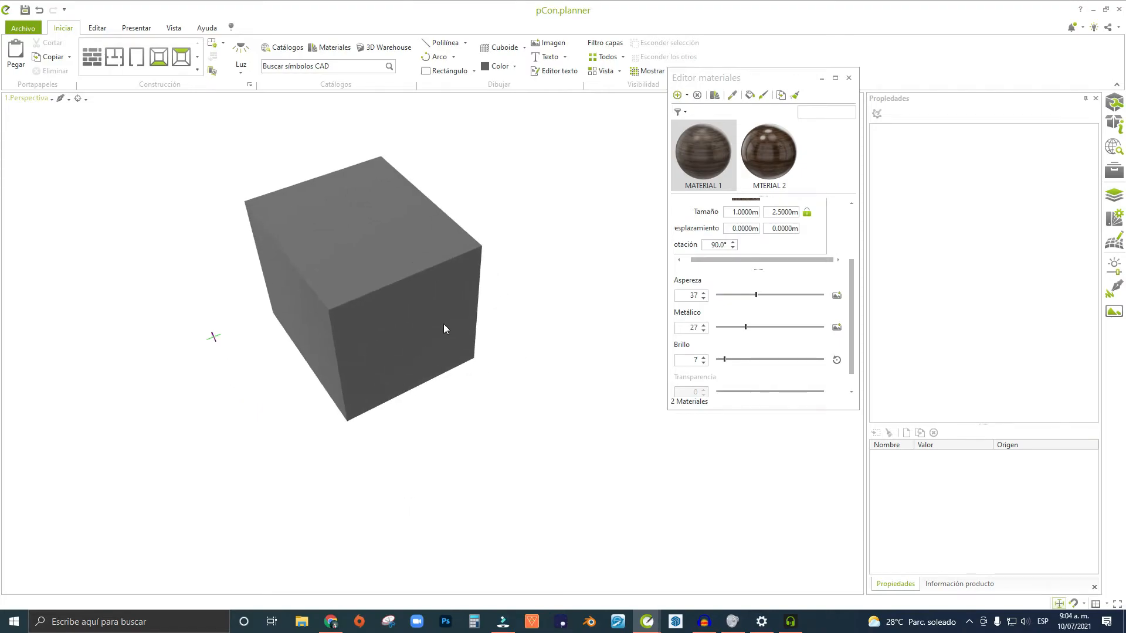
pyautogui.scroll(3, 319, 270)
pyautogui.moveTo(281, 347); pyautogui.dragTo(346, 304, button='middle')
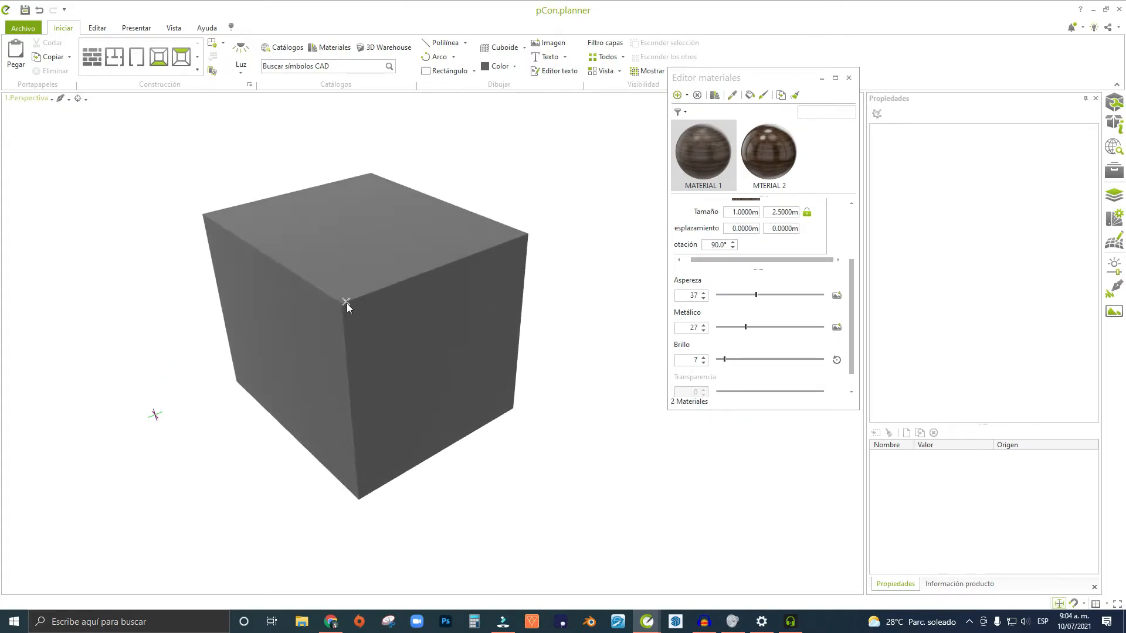
# Apply MATERIAL 1 to the new cuboid and end the material assignment.
pyautogui.click(711, 156)
pyautogui.click(750, 94)
pyautogui.click(430, 355)
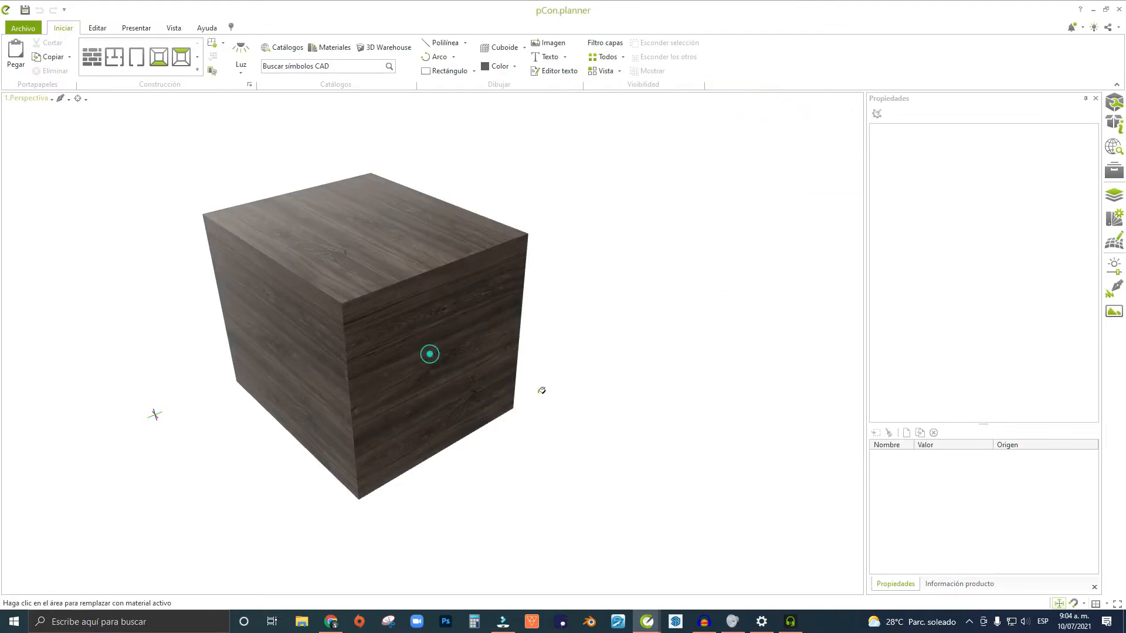
pyautogui.press('Escape')
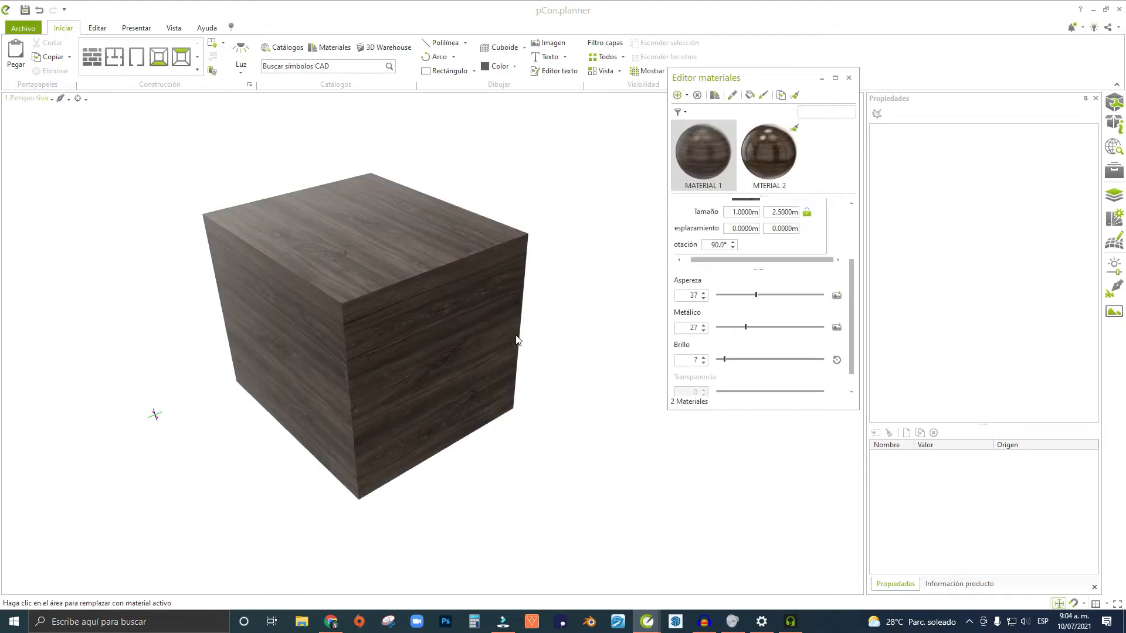
# Examine the direction of the wood grain on the cuboid's top and side faces.
pyautogui.moveTo(373, 354); pyautogui.dragTo(385, 306, button='right')
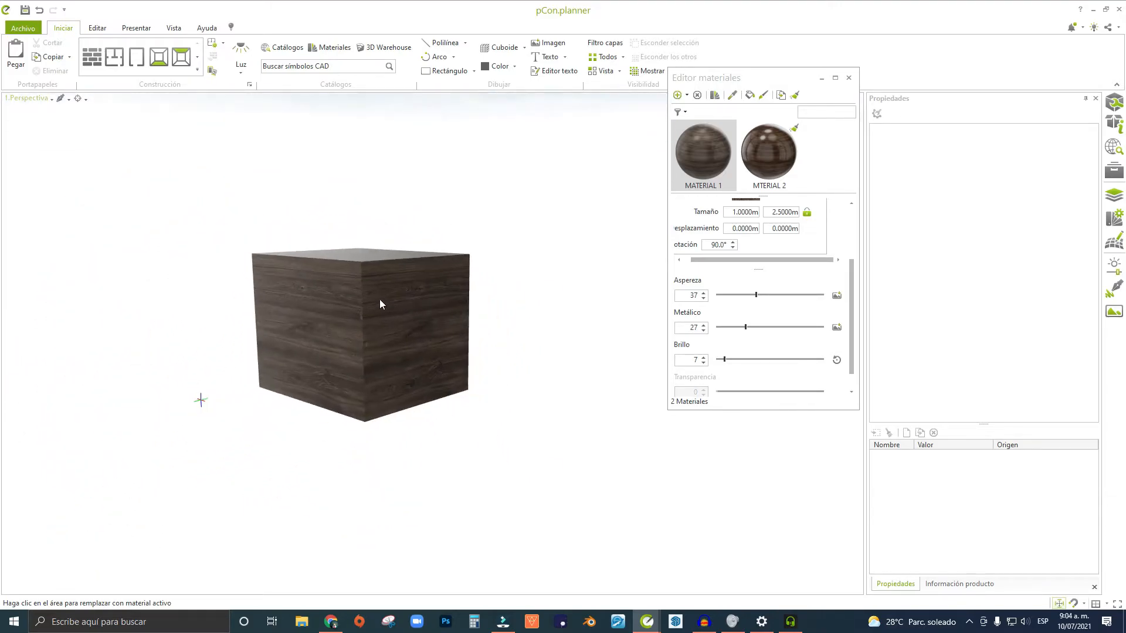
pyautogui.scroll(5, 389, 355)
pyautogui.scroll(-1, 387, 357)
pyautogui.moveTo(410, 378); pyautogui.dragTo(399, 332, button='right')
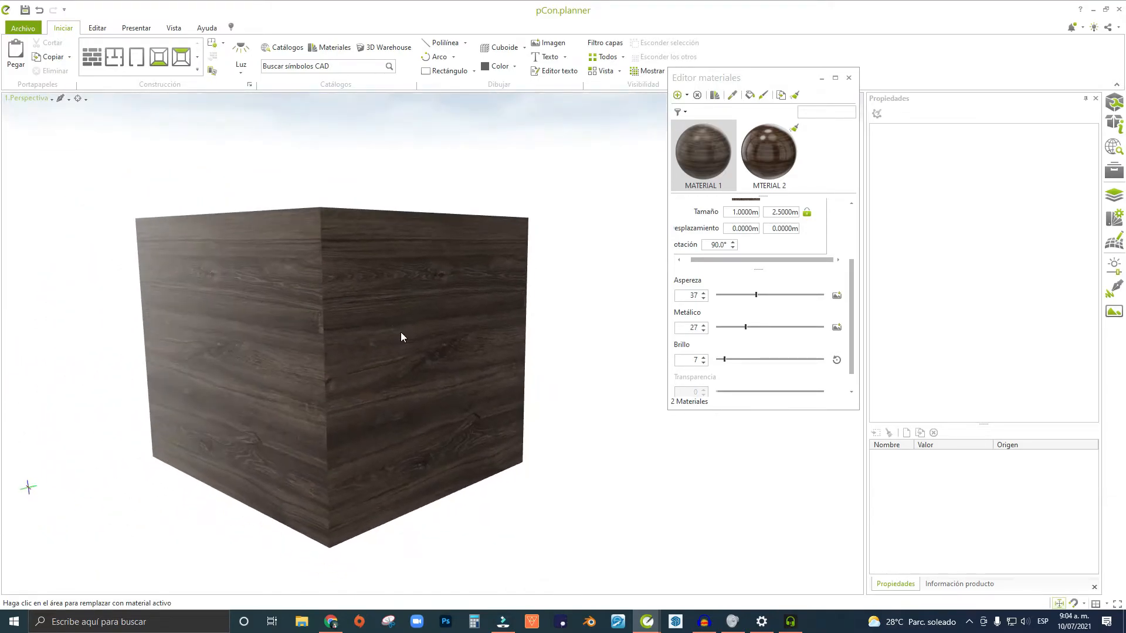
pyautogui.moveTo(400, 242); pyautogui.dragTo(338, 270, button='right')
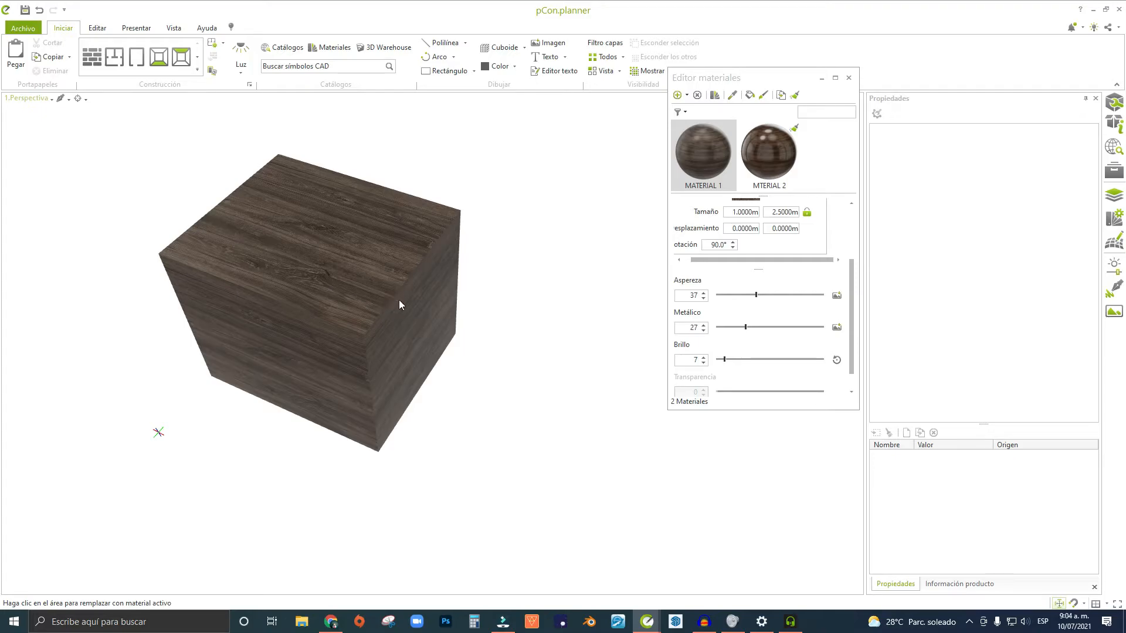
pyautogui.moveTo(422, 389); pyautogui.dragTo(374, 297, button='right')
pyautogui.scroll(3, 374, 296)
pyautogui.scroll(-4, 402, 313)
pyautogui.scroll(4, 378, 297)
pyautogui.scroll(-2, 370, 302)
pyautogui.scroll(3, 384, 318)
pyautogui.moveTo(389, 319); pyautogui.dragTo(403, 309, button='middle')
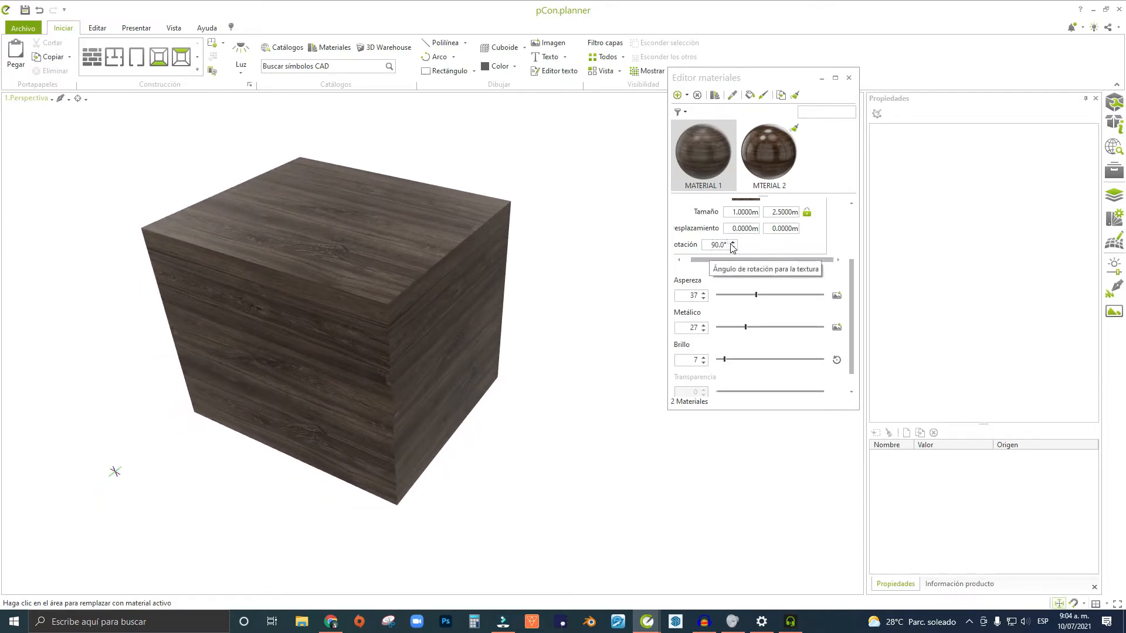
# Set the texture rotation of MATERIAL 1 to 0°.
pyautogui.click(721, 245)
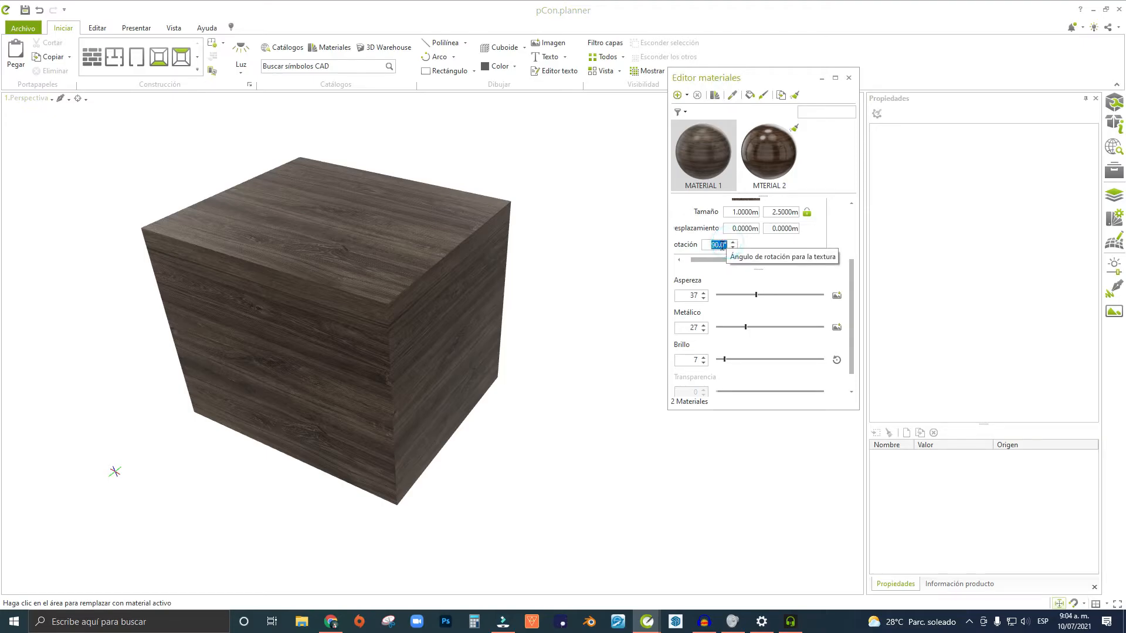
pyautogui.write('0')
pyautogui.press('Return')
# Examine how the rotated grain runs across the cuboid's side and top faces.
pyautogui.moveTo(438, 333); pyautogui.dragTo(438, 253, button='right')
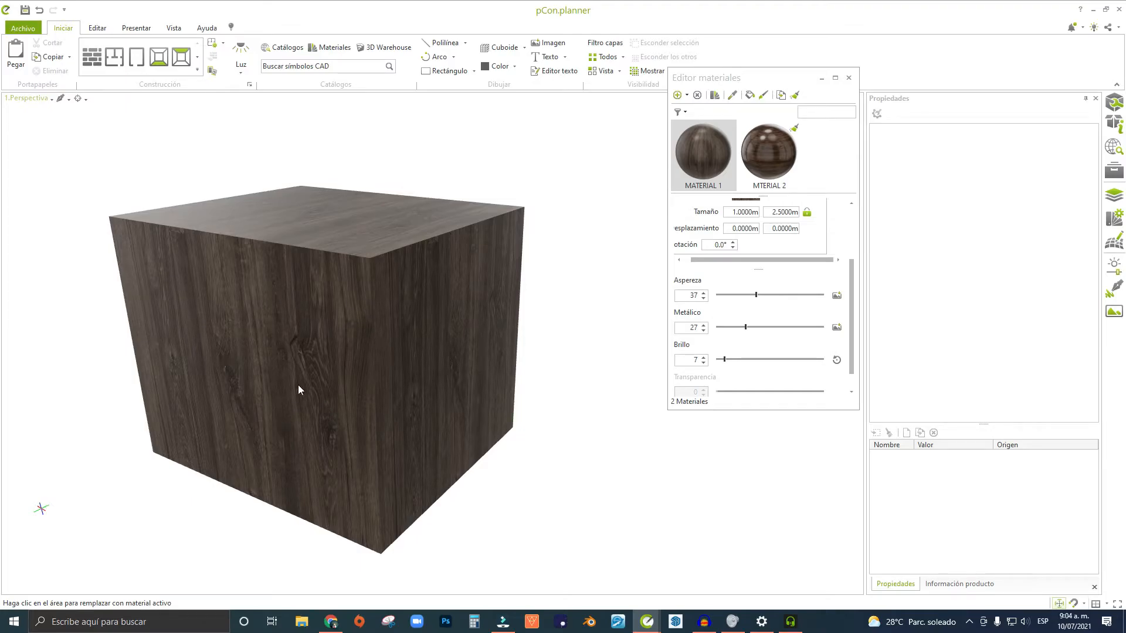
pyautogui.moveTo(306, 412); pyautogui.dragTo(452, 371, button='right')
pyautogui.moveTo(452, 371); pyautogui.dragTo(372, 382, button='middle')
pyautogui.moveTo(244, 371); pyautogui.dragTo(303, 324, button='middle')
pyautogui.scroll(-3, 305, 335)
pyautogui.scroll(2, 304, 324)
pyautogui.moveTo(304, 324); pyautogui.dragTo(350, 326, button='right')
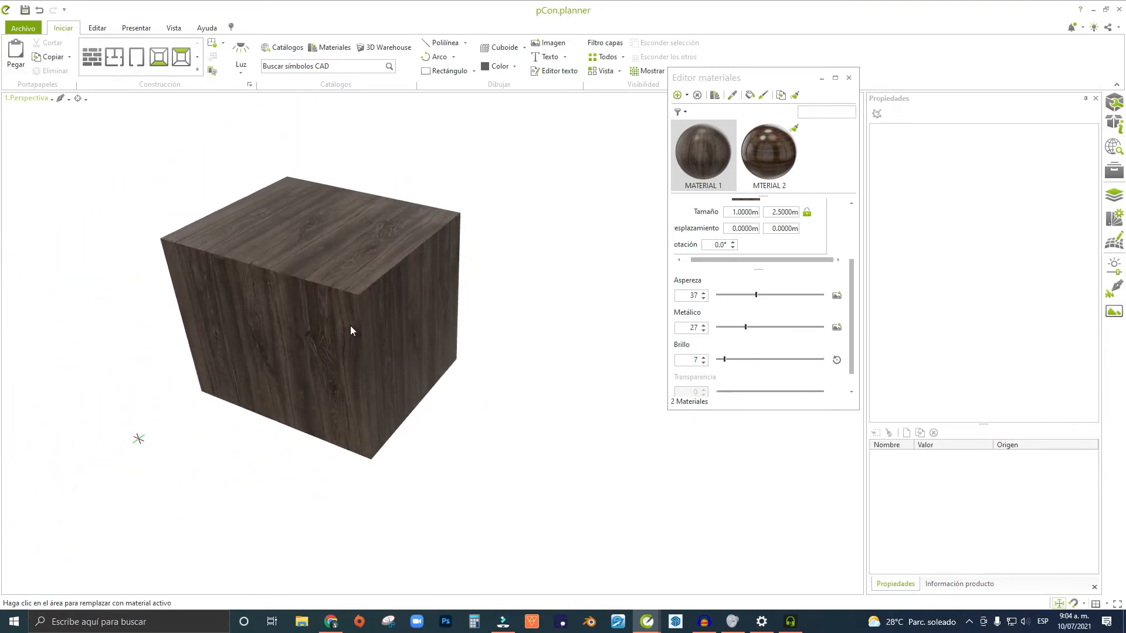
pyautogui.scroll(2, 350, 326)
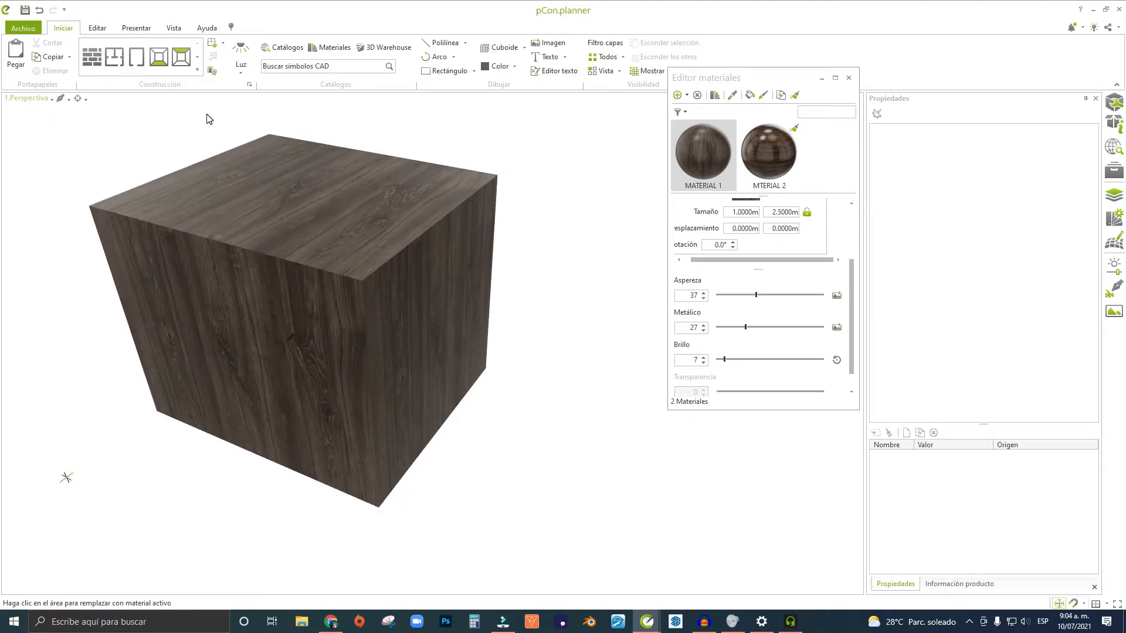
# Move the material editor aside and open the cuboid's texture mapping for editing.
pyautogui.click(97, 28)
pyautogui.moveTo(699, 70); pyautogui.dragTo(721, 99)
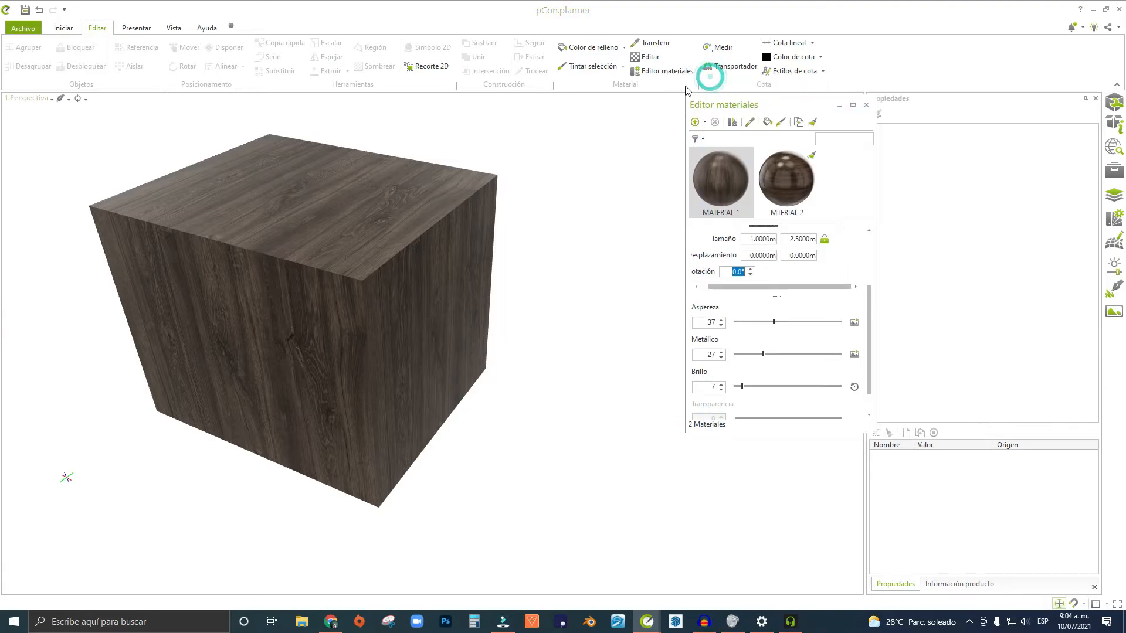
pyautogui.click(648, 58)
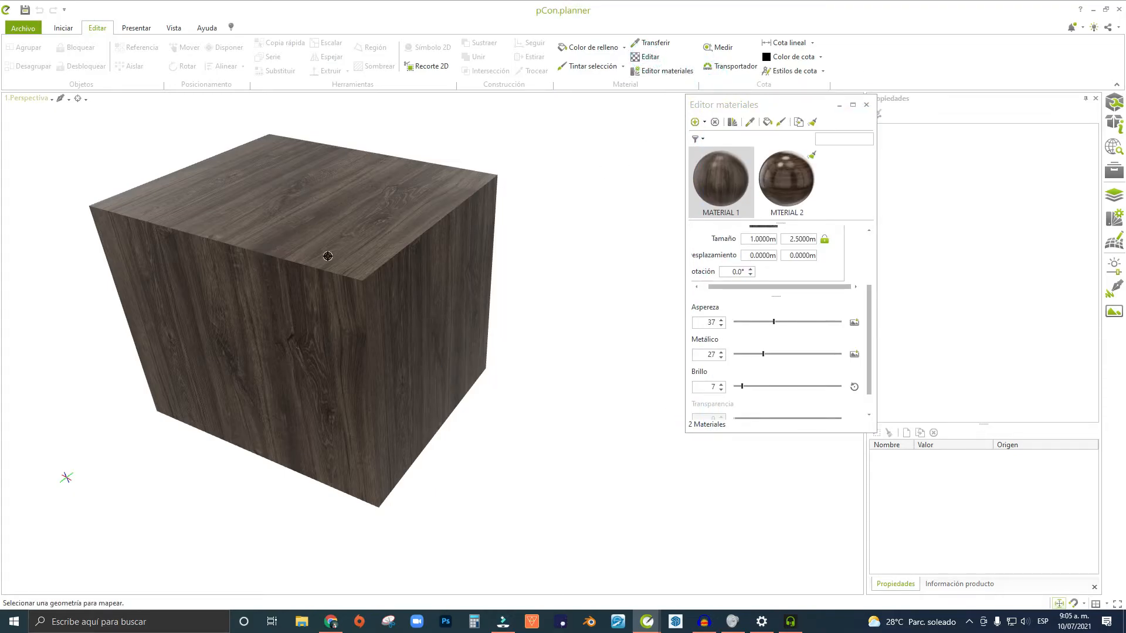
pyautogui.click(354, 230)
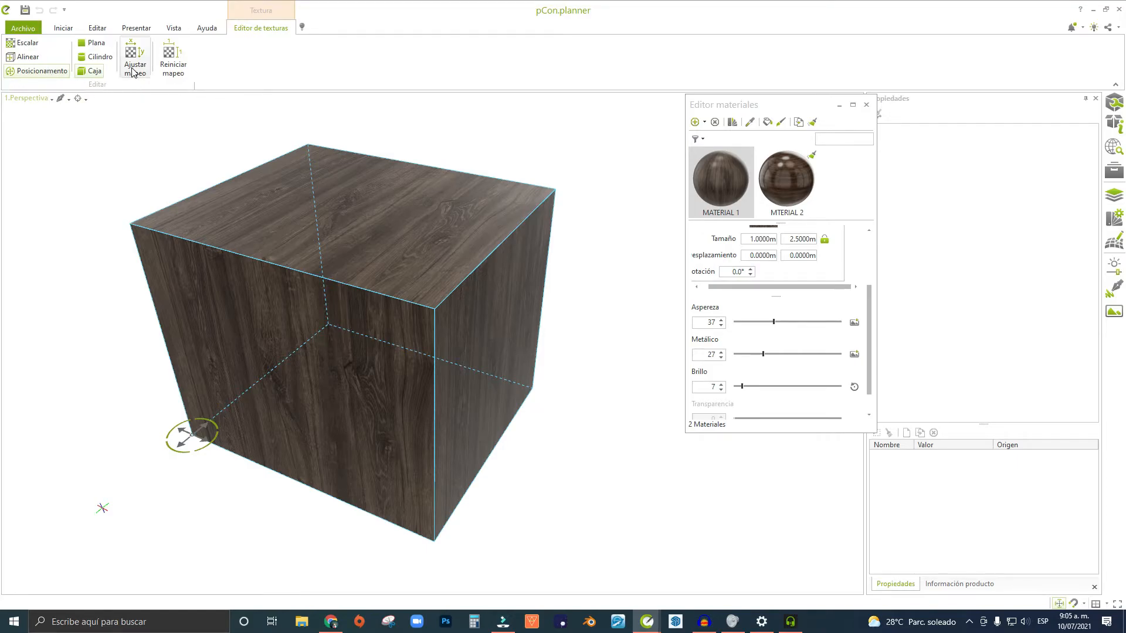
# Activate mapping scaling and move the box mapping by its corner handle so it sits beside the cuboid.
pyautogui.click(24, 45)
pyautogui.scroll(-3, 314, 334)
pyautogui.moveTo(314, 335); pyautogui.dragTo(258, 404, button='middle')
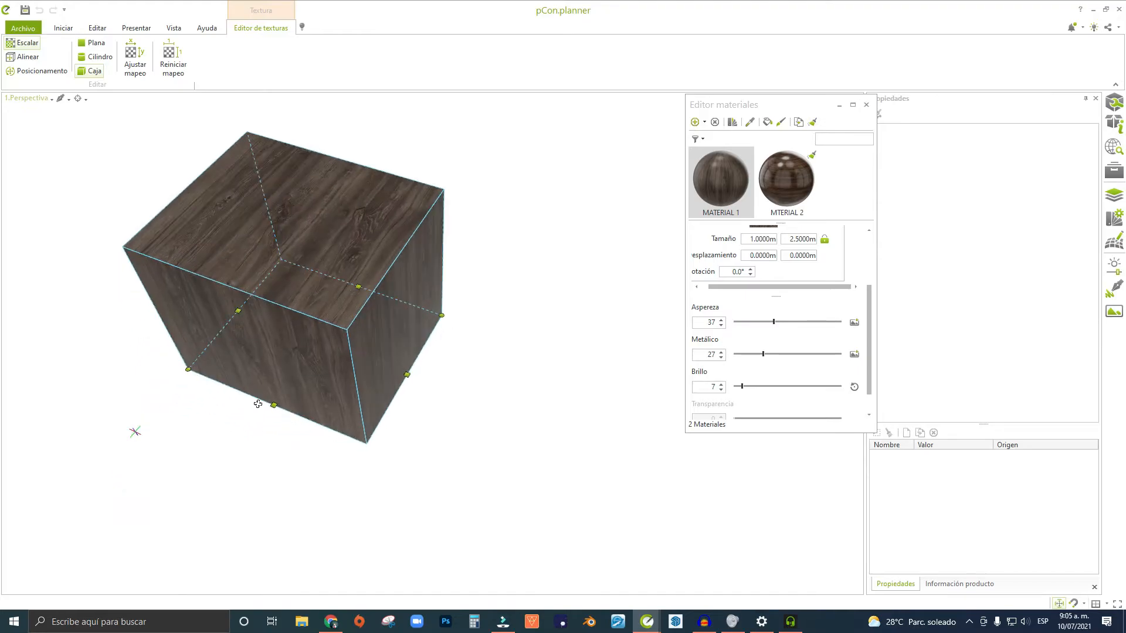
pyautogui.click(440, 316)
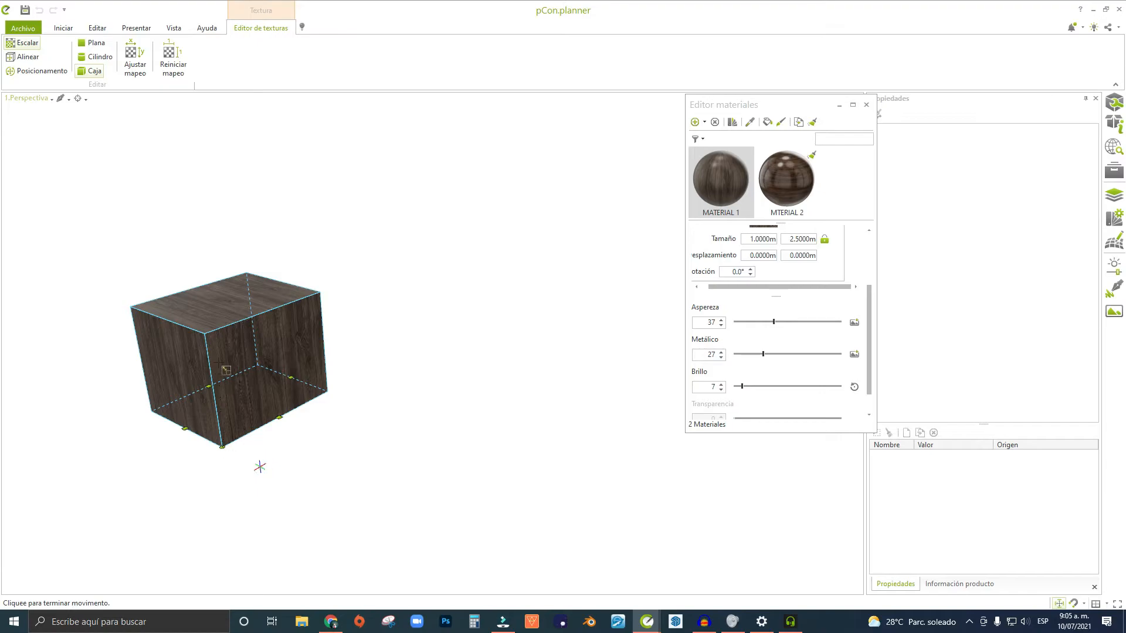
pyautogui.scroll(-4, 225, 396)
pyautogui.click(214, 437)
pyautogui.scroll(4, 214, 438)
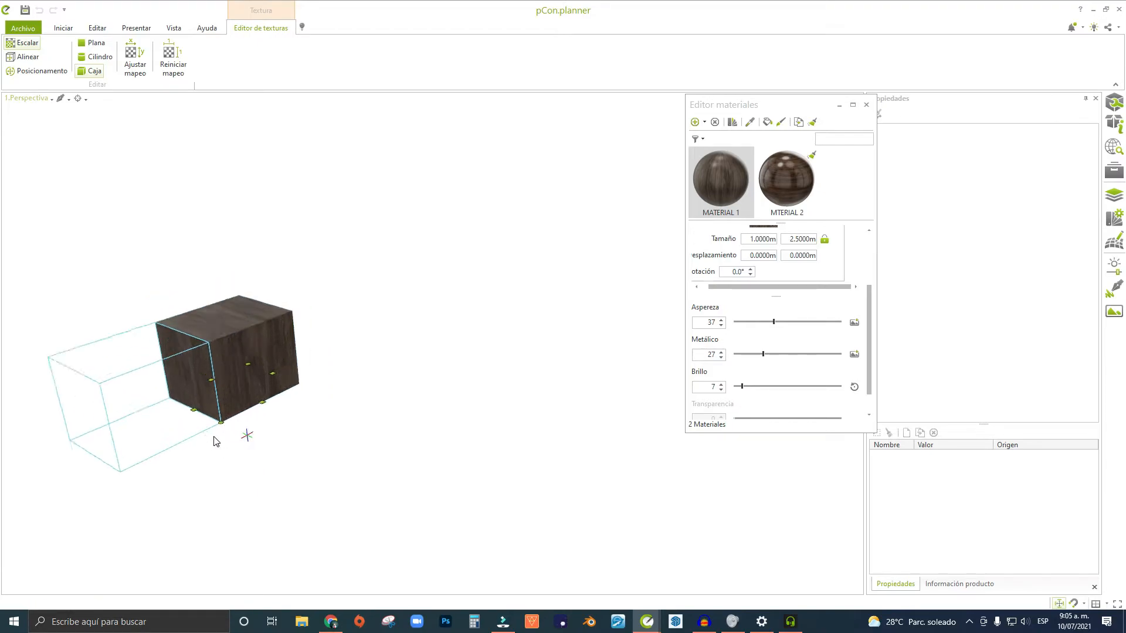
# Scale up the cuboid's box mapping freehand from an edge handle until it is much larger than the cuboid.
pyautogui.scroll(-1, 262, 418)
pyautogui.moveTo(262, 418); pyautogui.dragTo(400, 419, button='middle')
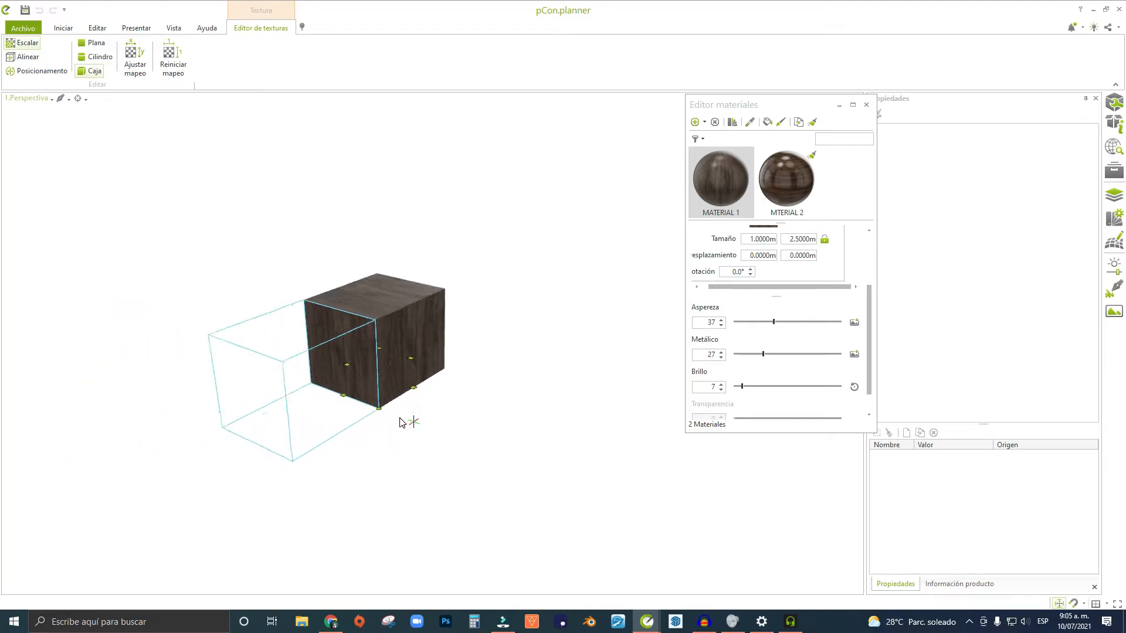
pyautogui.click(420, 378)
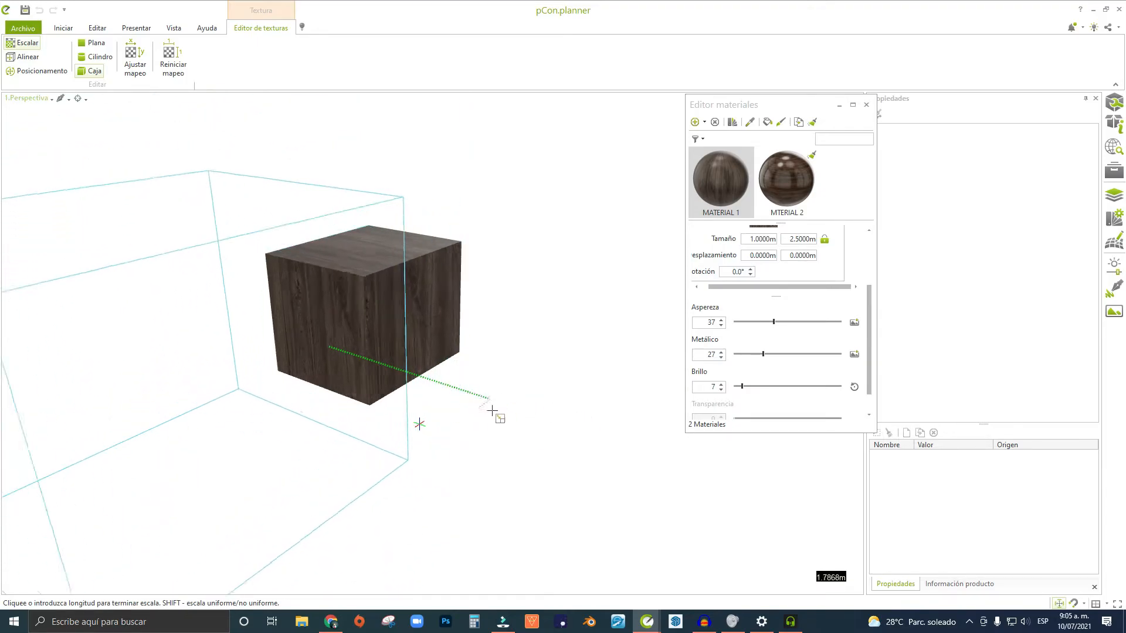
pyautogui.click(528, 412)
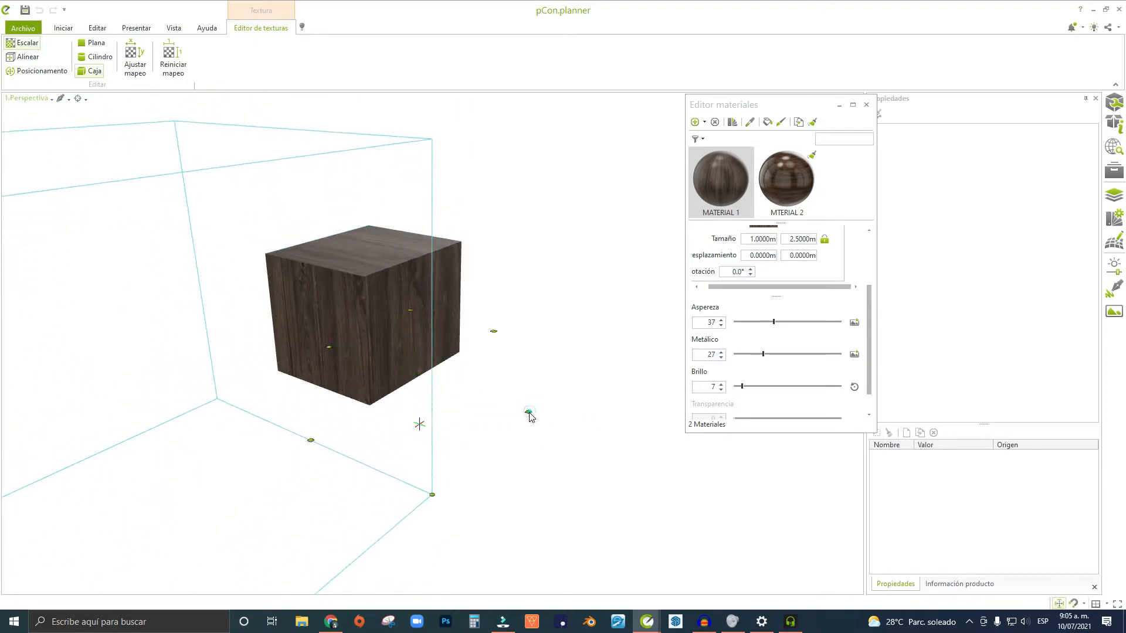
# Leave texture editing and examine the wood grain on the cube's top and side faces.
pyautogui.click(515, 165)
pyautogui.scroll(5, 364, 319)
pyautogui.scroll(-3, 354, 367)
pyautogui.moveTo(363, 366); pyautogui.dragTo(360, 385, button='right')
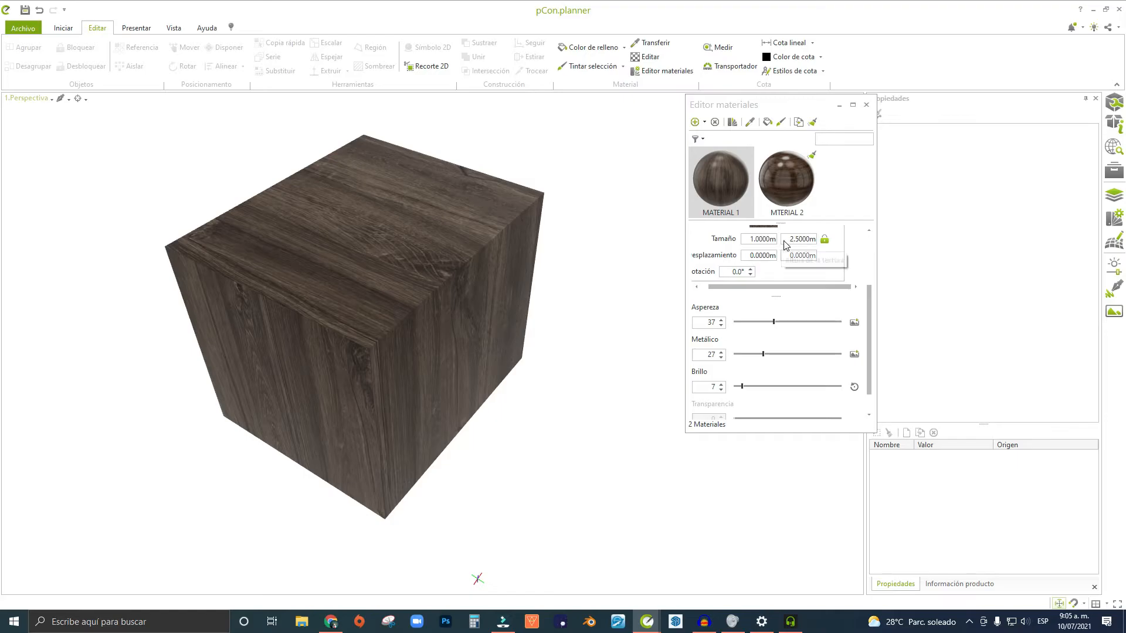
pyautogui.scroll(-2, 436, 292)
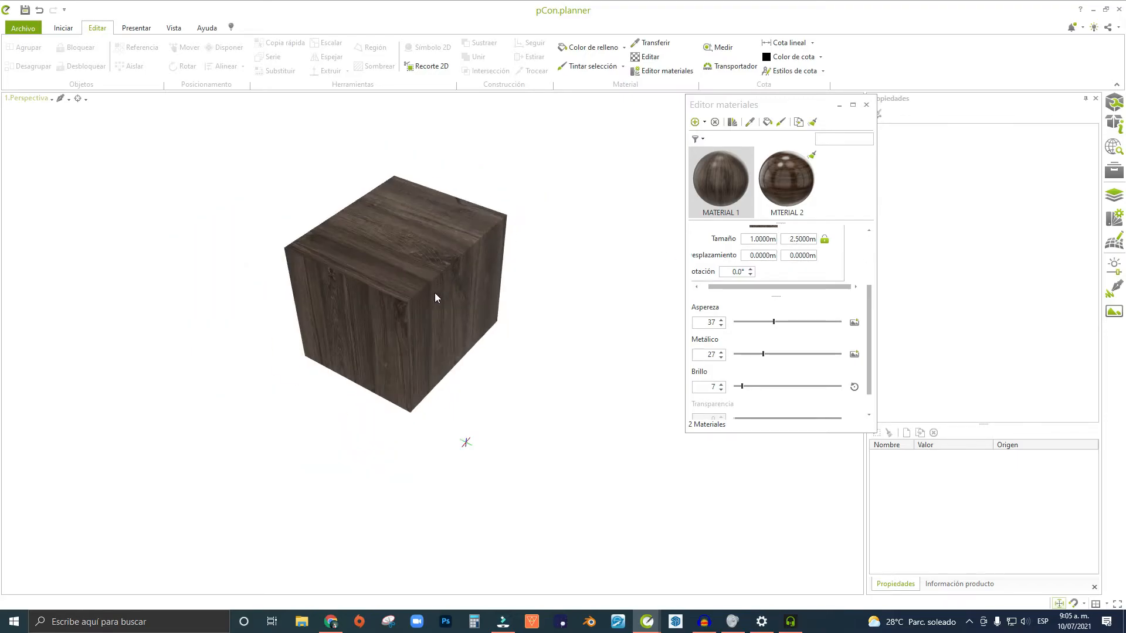
# Open the cube's texture mapping for editing and reset the mapping.
pyautogui.click(423, 288)
pyautogui.click(648, 57)
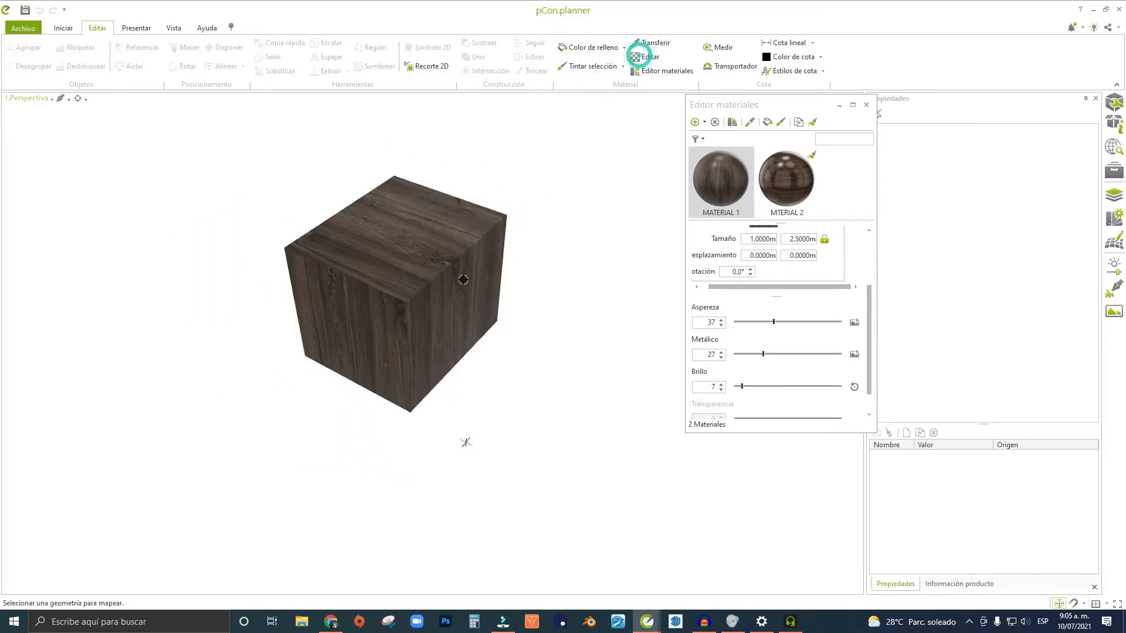
pyautogui.scroll(-3, 296, 260)
pyautogui.moveTo(296, 261); pyautogui.dragTo(428, 241, button='right')
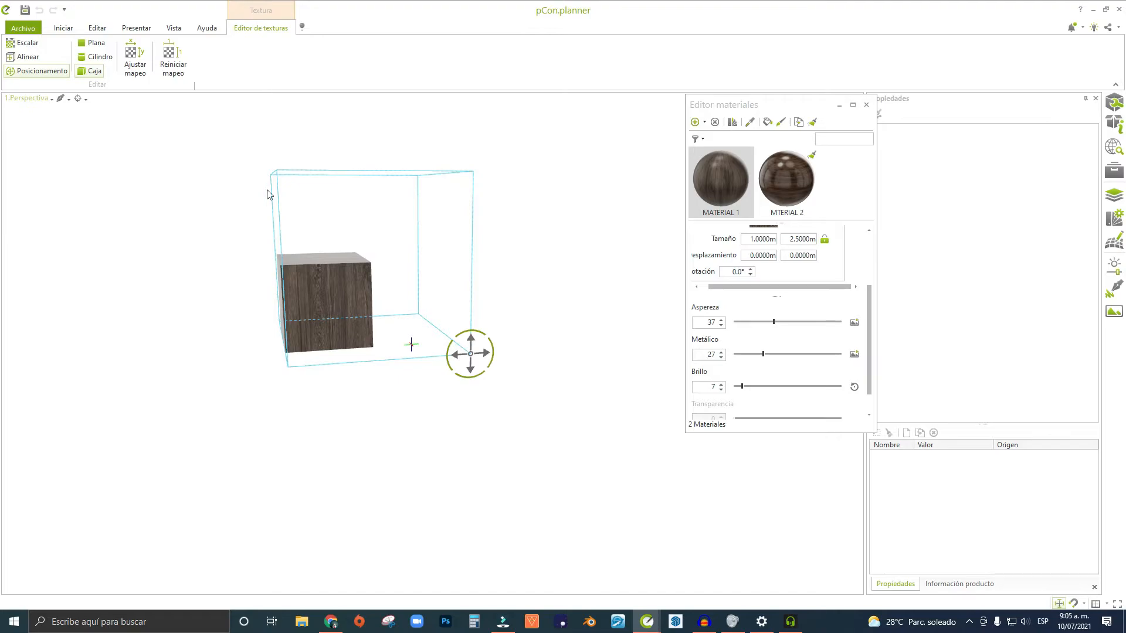
pyautogui.moveTo(370, 275); pyautogui.dragTo(256, 299, button='right')
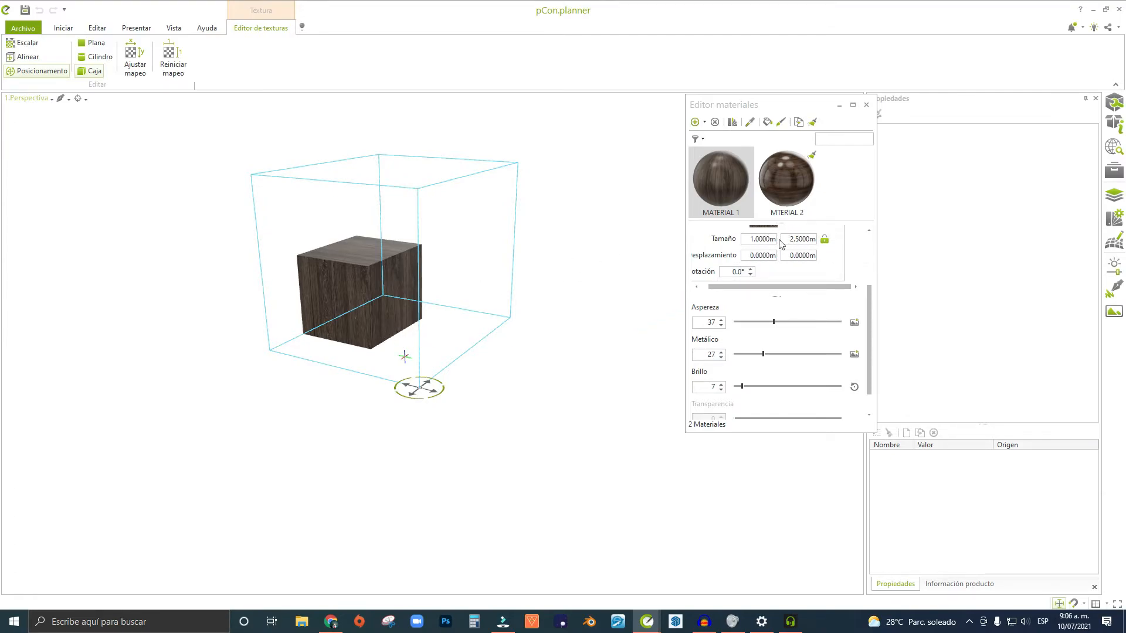
pyautogui.moveTo(326, 269); pyautogui.dragTo(343, 300, button='right')
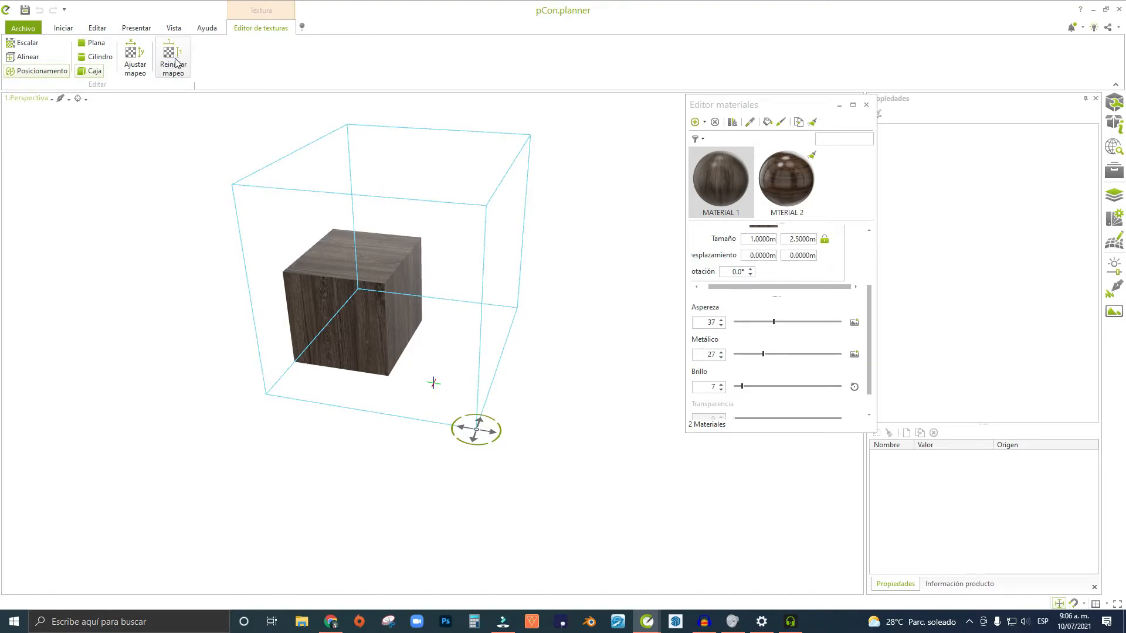
pyautogui.click(177, 75)
# Examine how the wood texture repeats on the cube's faces relative to the mapping box.
pyautogui.scroll(5, 364, 272)
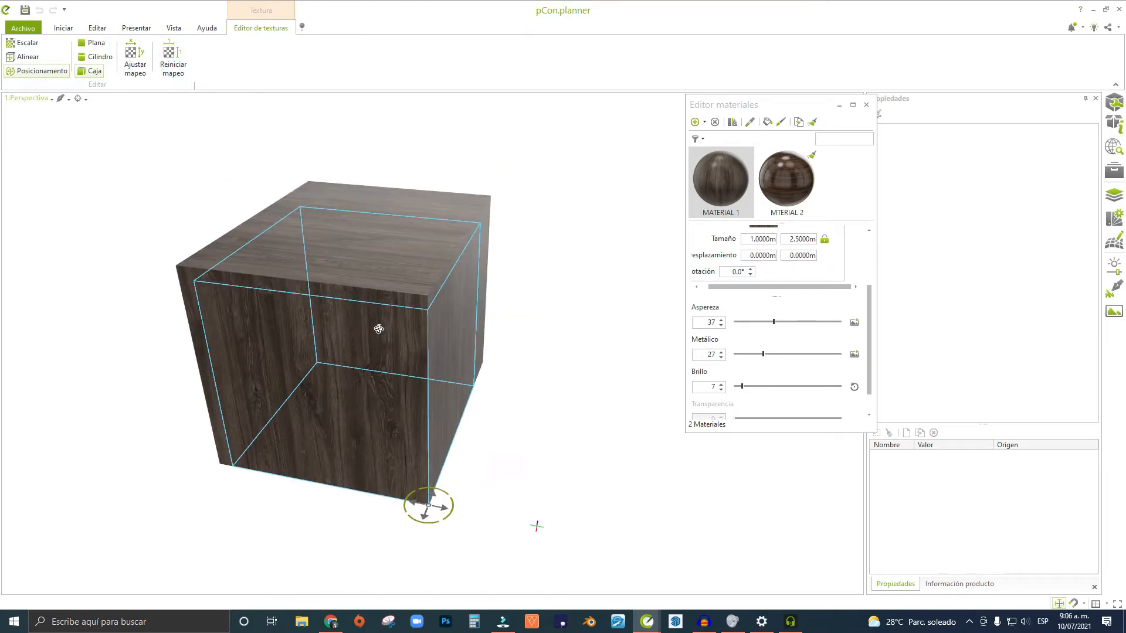
pyautogui.moveTo(360, 271); pyautogui.dragTo(396, 341, button='middle')
pyautogui.scroll(-3, 384, 324)
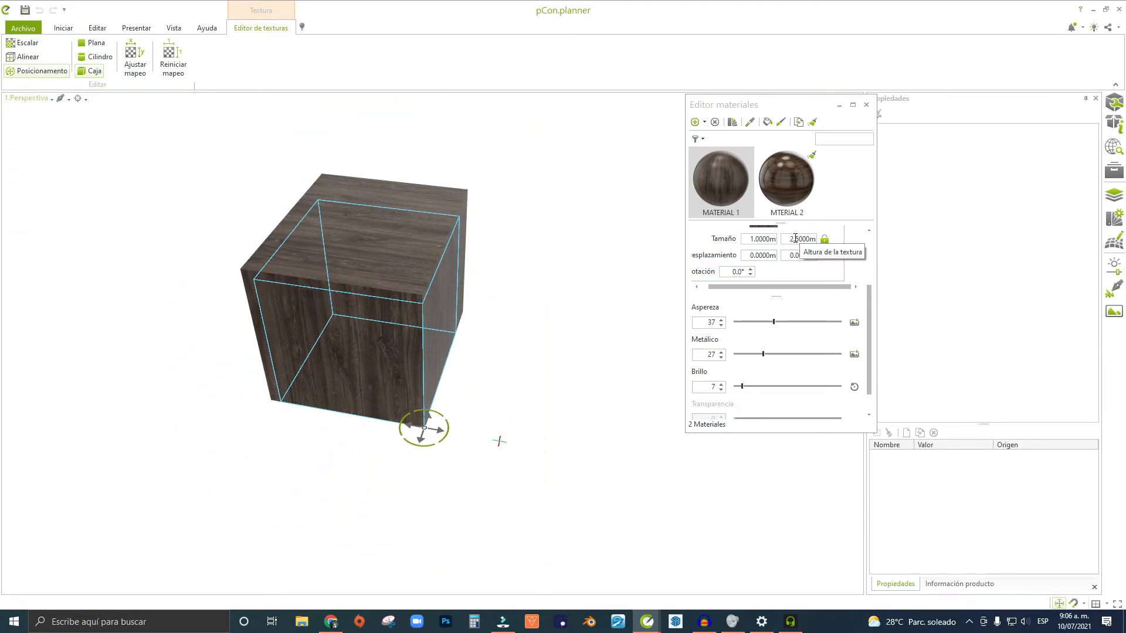
pyautogui.moveTo(464, 259); pyautogui.dragTo(334, 248, button='middle')
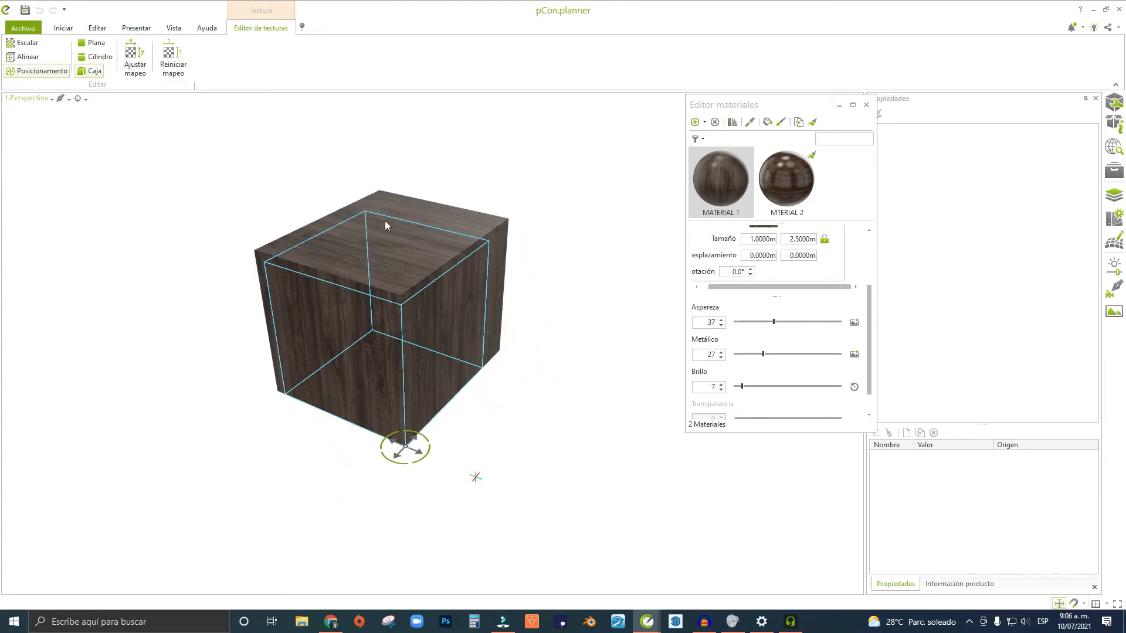
pyautogui.scroll(1, 375, 217)
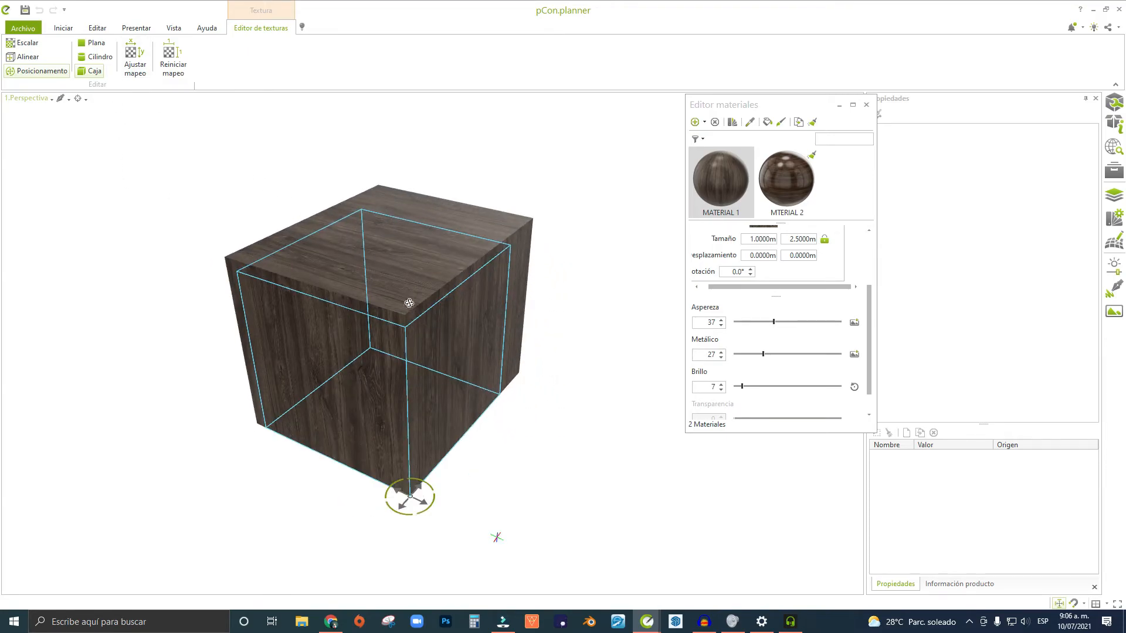
pyautogui.moveTo(409, 302); pyautogui.dragTo(416, 283, button='middle')
pyautogui.moveTo(414, 326); pyautogui.dragTo(395, 301, button='middle')
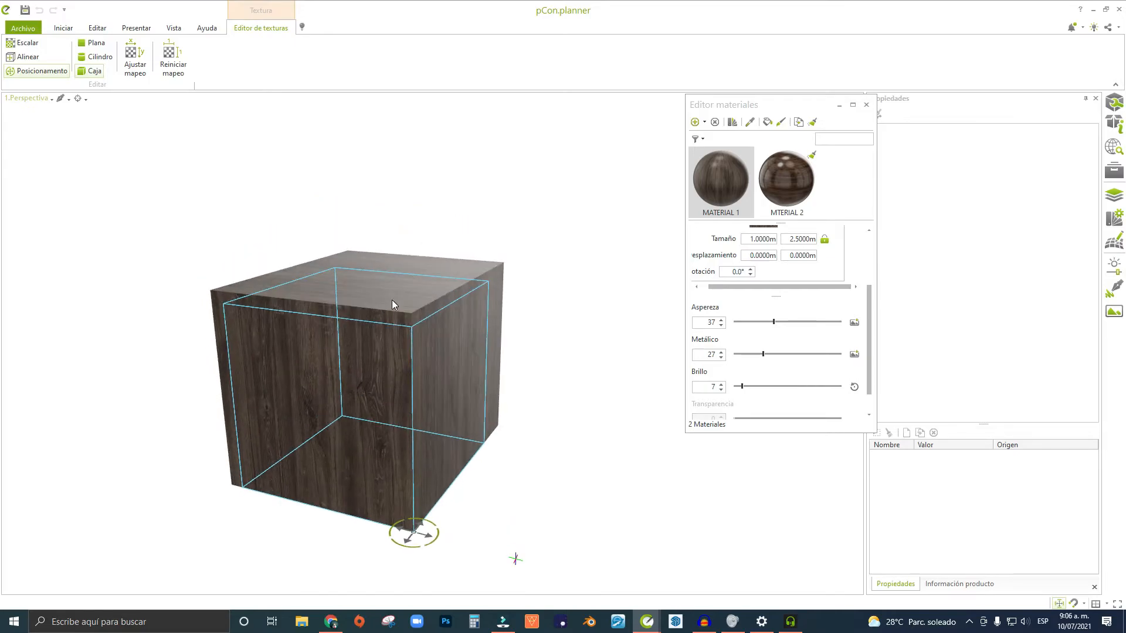
pyautogui.scroll(-3, 464, 311)
pyautogui.moveTo(464, 312); pyautogui.dragTo(359, 317, button='middle')
pyautogui.scroll(2, 385, 304)
pyautogui.scroll(2, 381, 291)
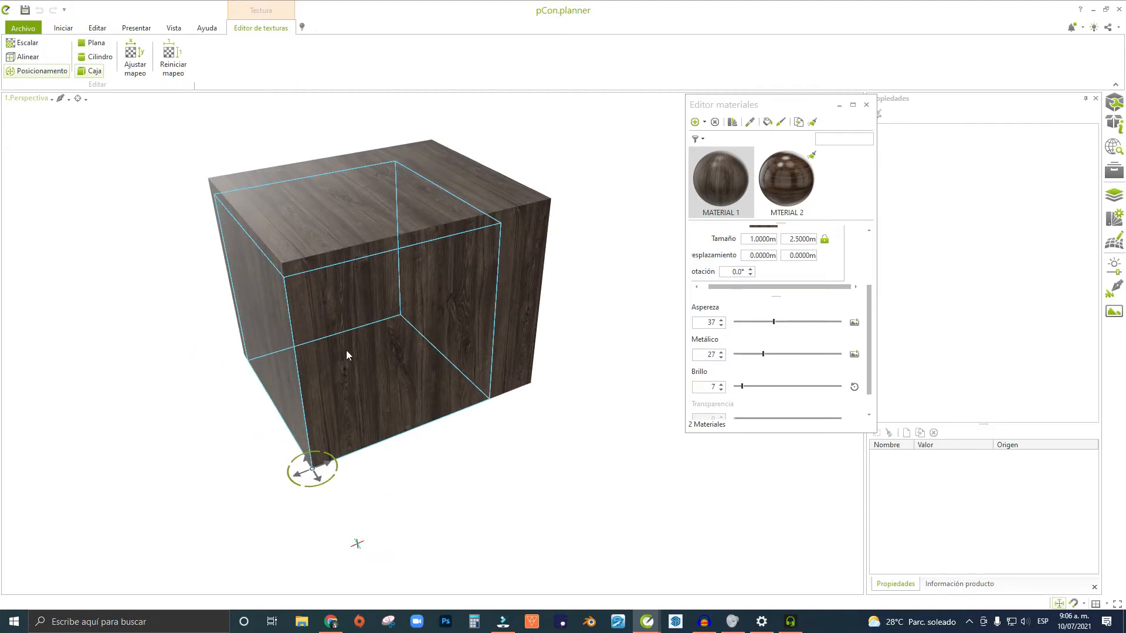
pyautogui.moveTo(350, 260)
pyautogui.mouseDown(button='middle')
pyautogui.moveTo(364, 255)
pyautogui.moveTo(391, 293)
pyautogui.moveTo(387, 270)
pyautogui.moveTo(349, 263)
pyautogui.mouseUp(button='middle')
# Fit the texture mapping box to the cube's dimensions and finish editing the texture.
pyautogui.click(135, 59)
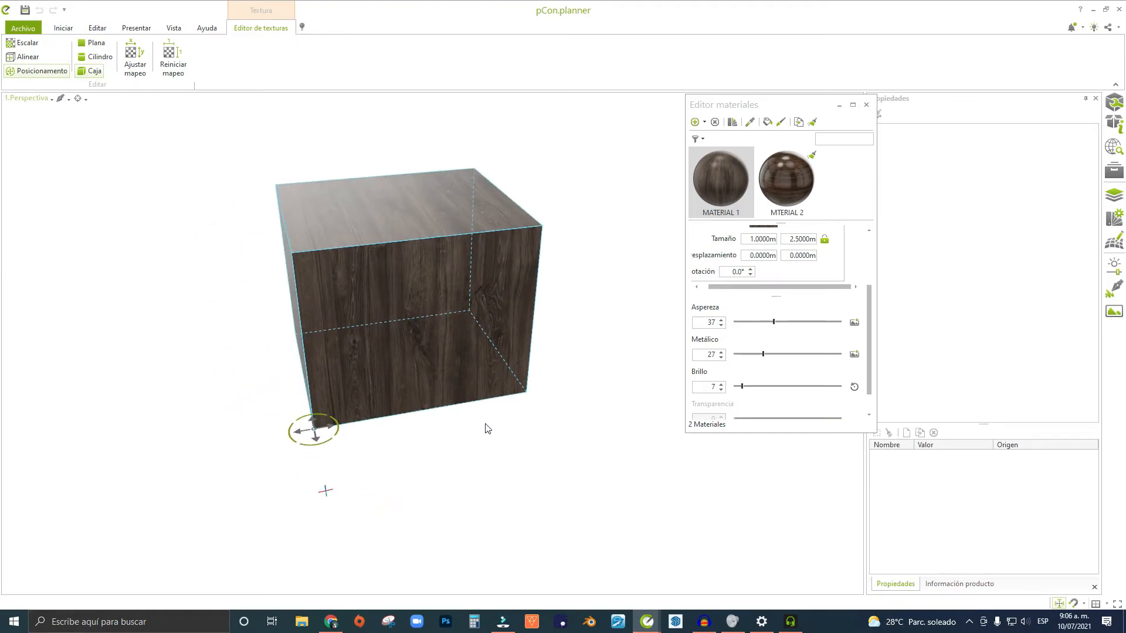
pyautogui.moveTo(383, 274); pyautogui.dragTo(403, 249, button='middle')
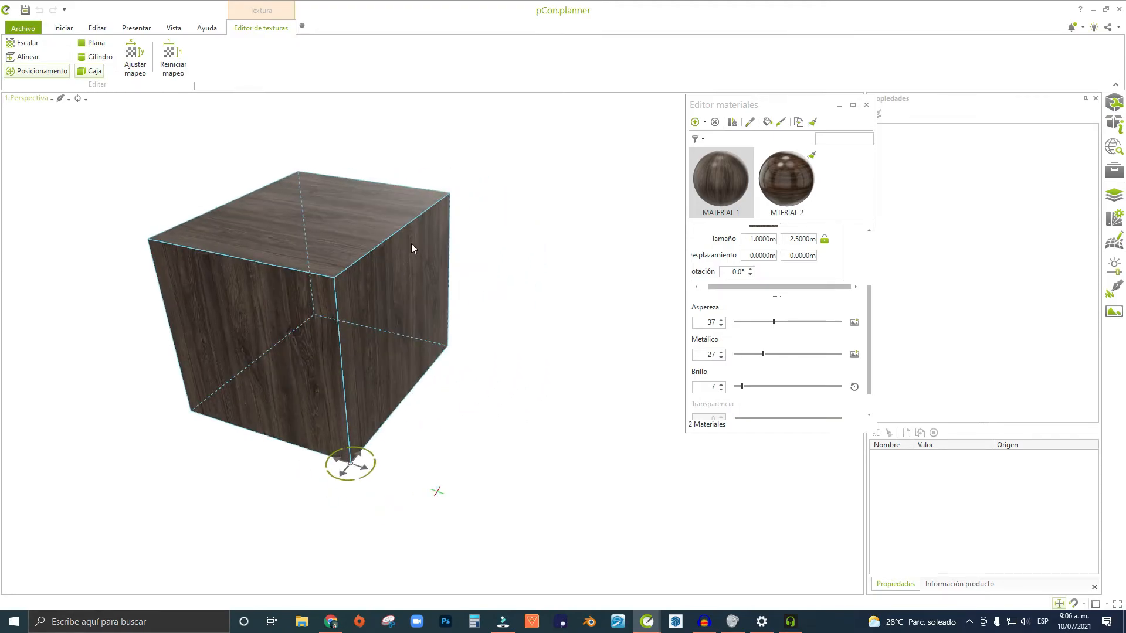
pyautogui.click(488, 171)
# Examine the fitted wood texture on the cube's top, sides and edges from several angles.
pyautogui.scroll(4, 339, 234)
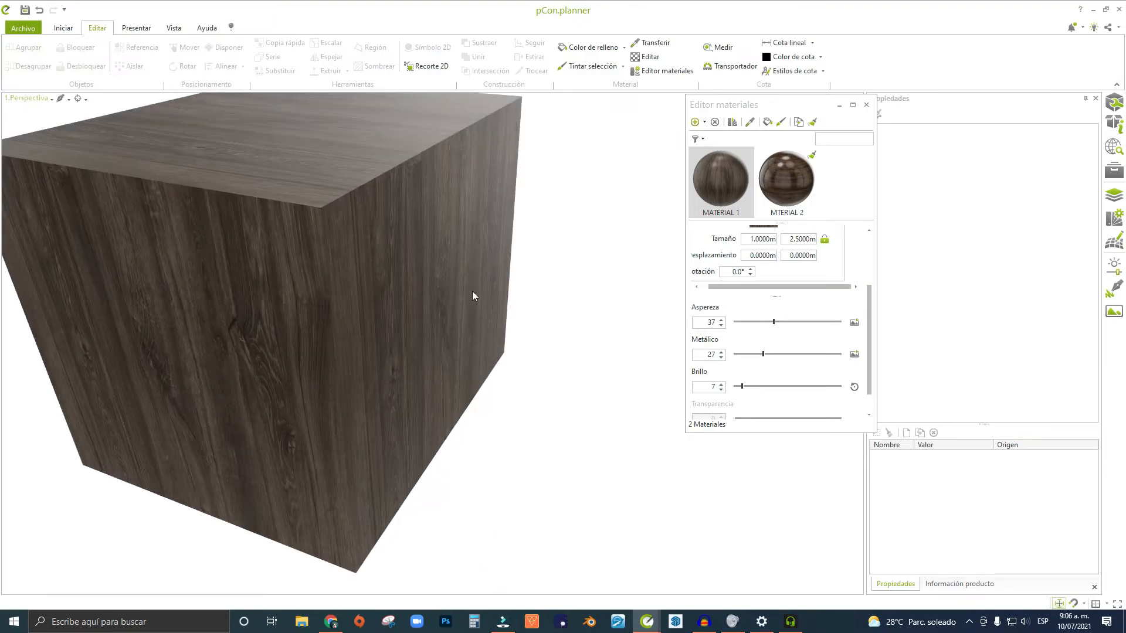
pyautogui.scroll(-4, 364, 282)
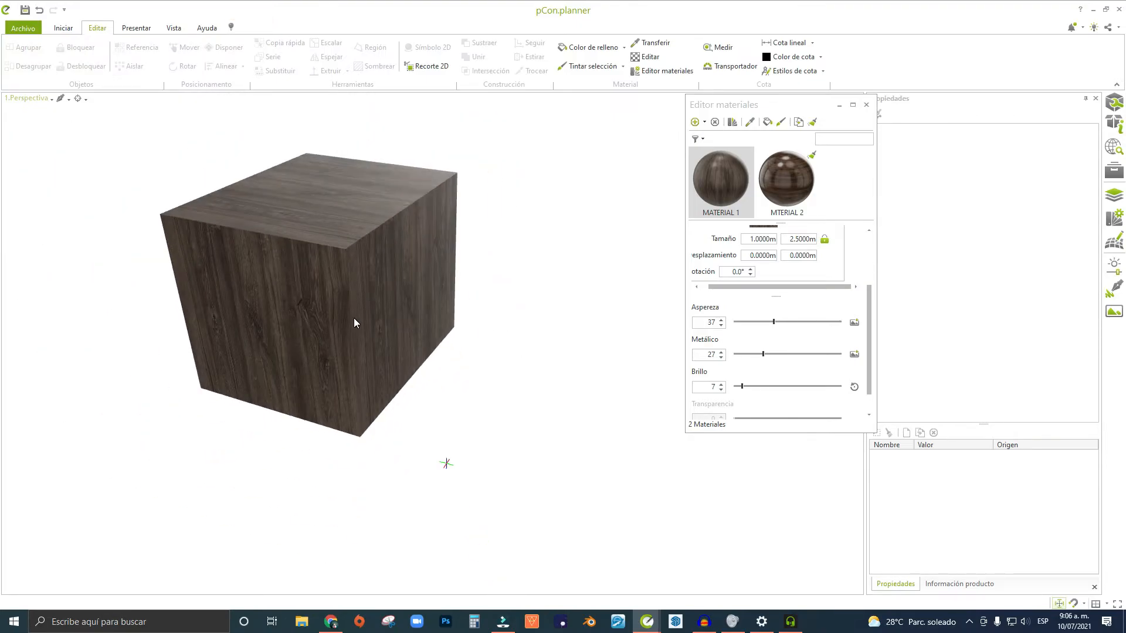
pyautogui.scroll(-3, 370, 273)
pyautogui.moveTo(370, 274)
pyautogui.mouseDown(button='middle')
pyautogui.moveTo(364, 297)
pyautogui.moveTo(363, 272)
pyautogui.moveTo(380, 289)
pyautogui.mouseUp(button='middle')
pyautogui.scroll(4, 364, 269)
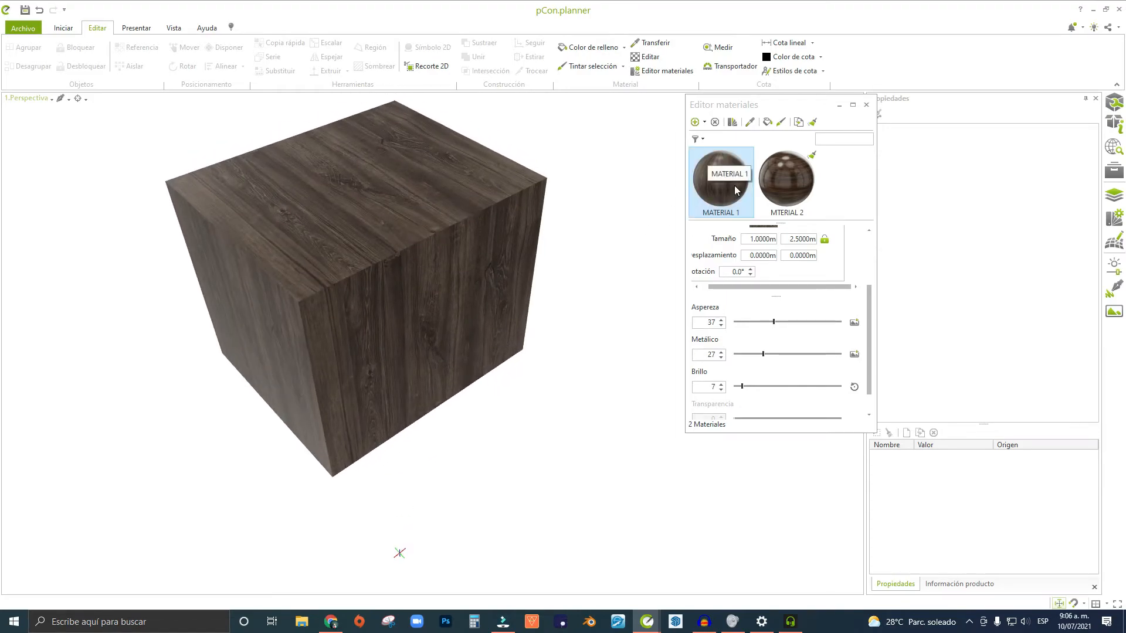
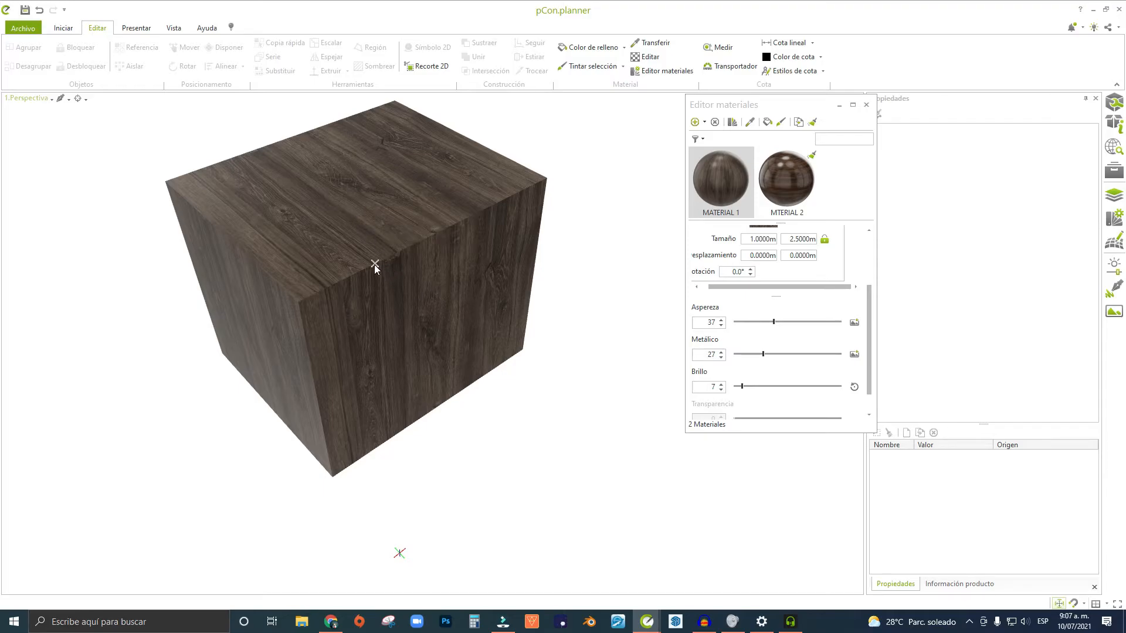
pyautogui.moveTo(374, 265); pyautogui.dragTo(392, 258, button='right')
pyautogui.moveTo(392, 259); pyautogui.dragTo(480, 232, button='middle')
pyautogui.scroll(3, 415, 275)
pyautogui.moveTo(480, 284); pyautogui.dragTo(388, 292, button='middle')
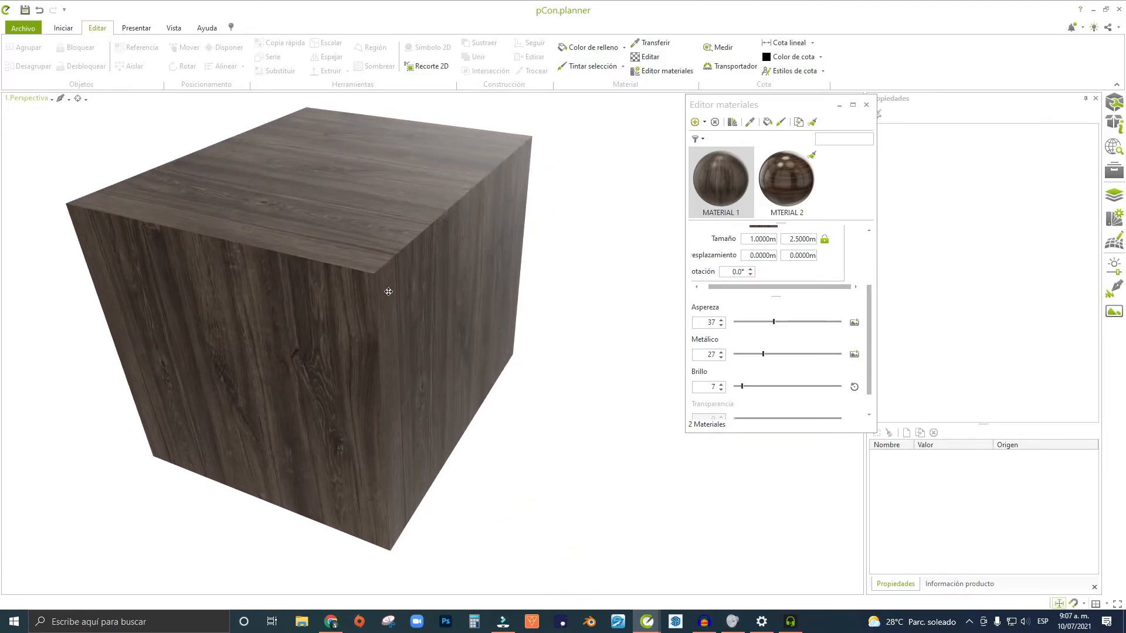
pyautogui.moveTo(445, 300); pyautogui.dragTo(384, 297, button='right')
# Reopen the cube's texture mapping, check the mapping box against the cube's faces, and leave texture editing.
pyautogui.click(646, 56)
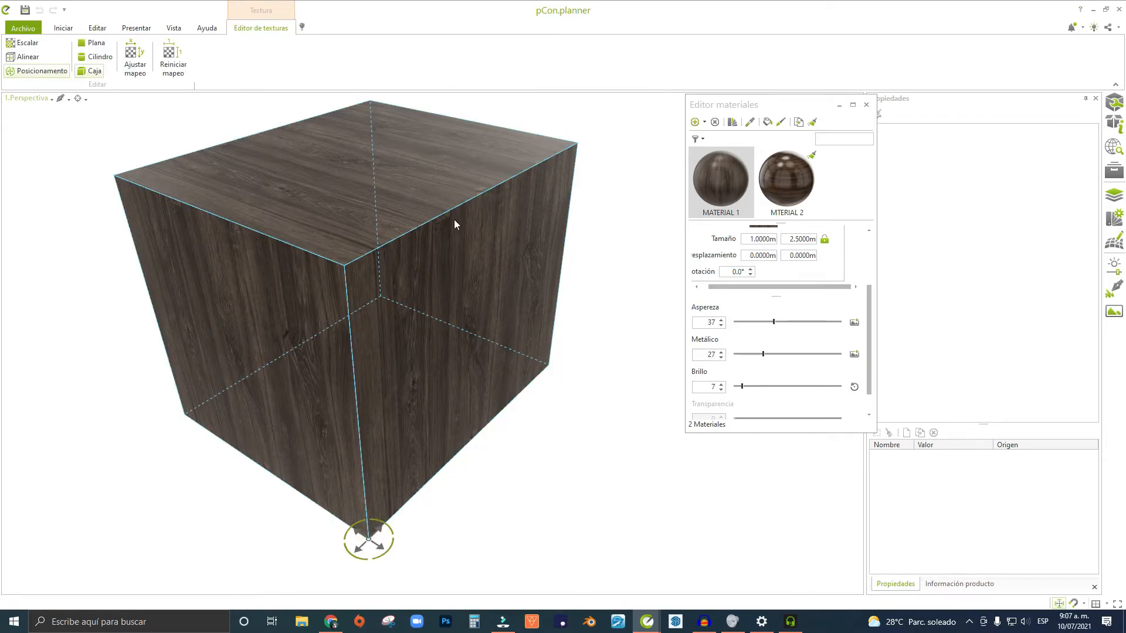
pyautogui.moveTo(473, 343); pyautogui.dragTo(459, 301, button='right')
pyautogui.scroll(-2, 477, 132)
pyautogui.scroll(3, 472, 202)
pyautogui.moveTo(471, 207); pyautogui.dragTo(347, 173, button='right')
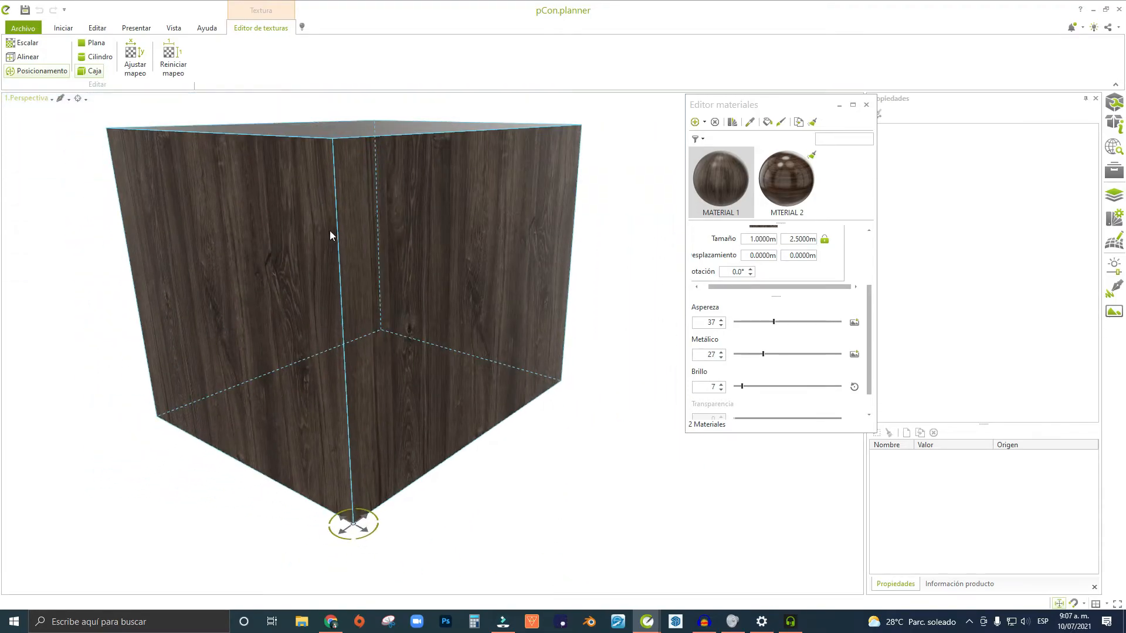
pyautogui.scroll(-3, 463, 235)
pyautogui.scroll(2, 580, 232)
pyautogui.click(583, 231)
# Select the cube, stretch it upward into a tall box, and deselect it.
pyautogui.moveTo(553, 238); pyautogui.dragTo(495, 298, button='right')
pyautogui.click(494, 298)
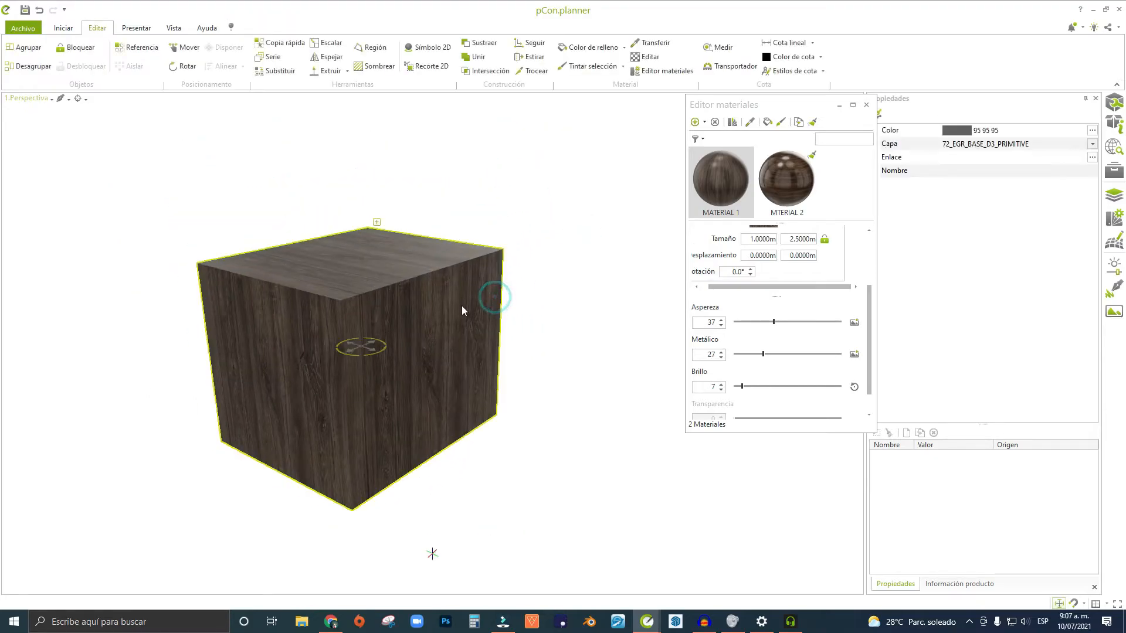
pyautogui.scroll(-2, 444, 359)
pyautogui.click(437, 306)
pyautogui.moveTo(378, 257); pyautogui.dragTo(537, 153)
pyautogui.scroll(-3, 491, 176)
pyautogui.scroll(2, 504, 176)
pyautogui.scroll(-2, 439, 316)
pyautogui.click(528, 228)
# Measure a vertical distance on the tall box's side face down to its lower edge.
pyautogui.scroll(6, 388, 292)
pyautogui.moveTo(373, 242); pyautogui.dragTo(448, 270, button='right')
pyautogui.scroll(-5, 424, 265)
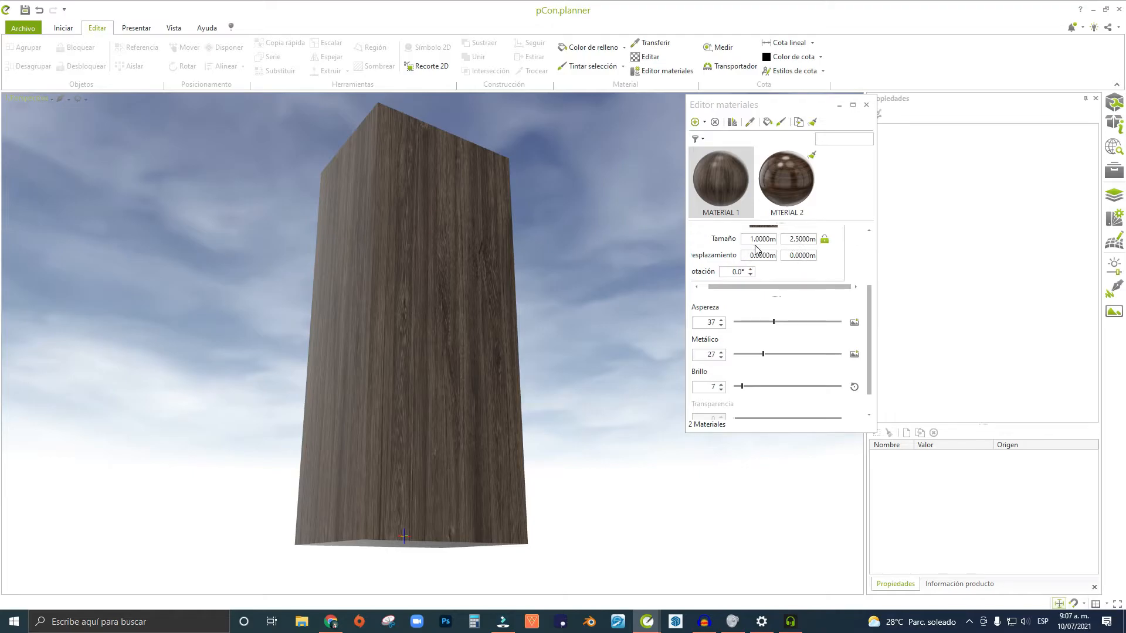
pyautogui.moveTo(396, 532); pyautogui.dragTo(420, 552, button='right')
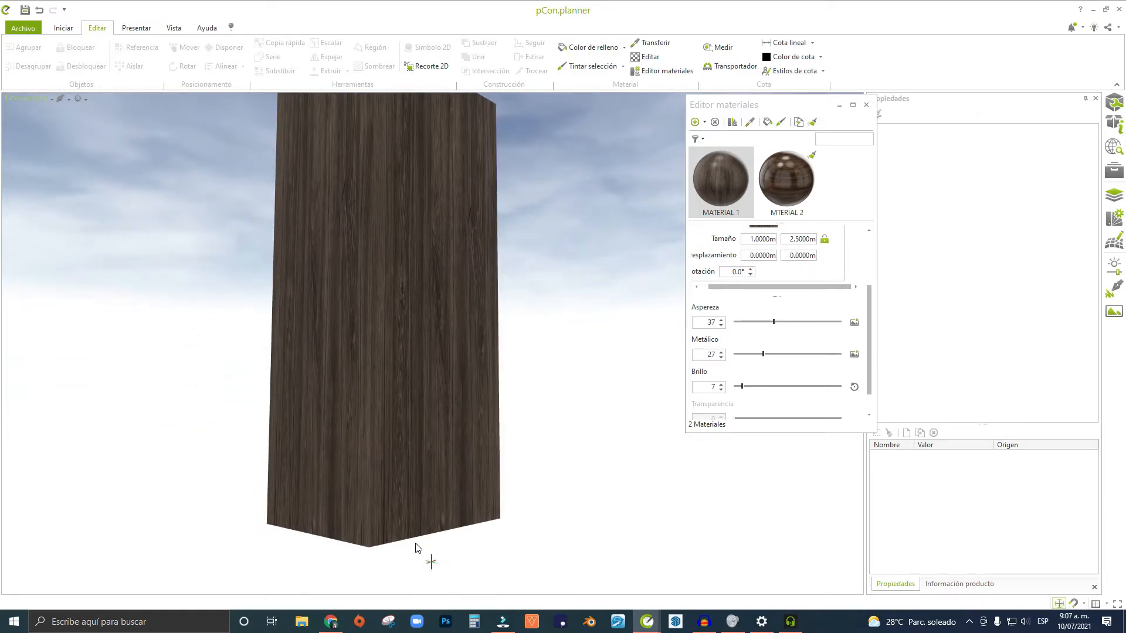
pyautogui.click(429, 523)
pyautogui.press('m')
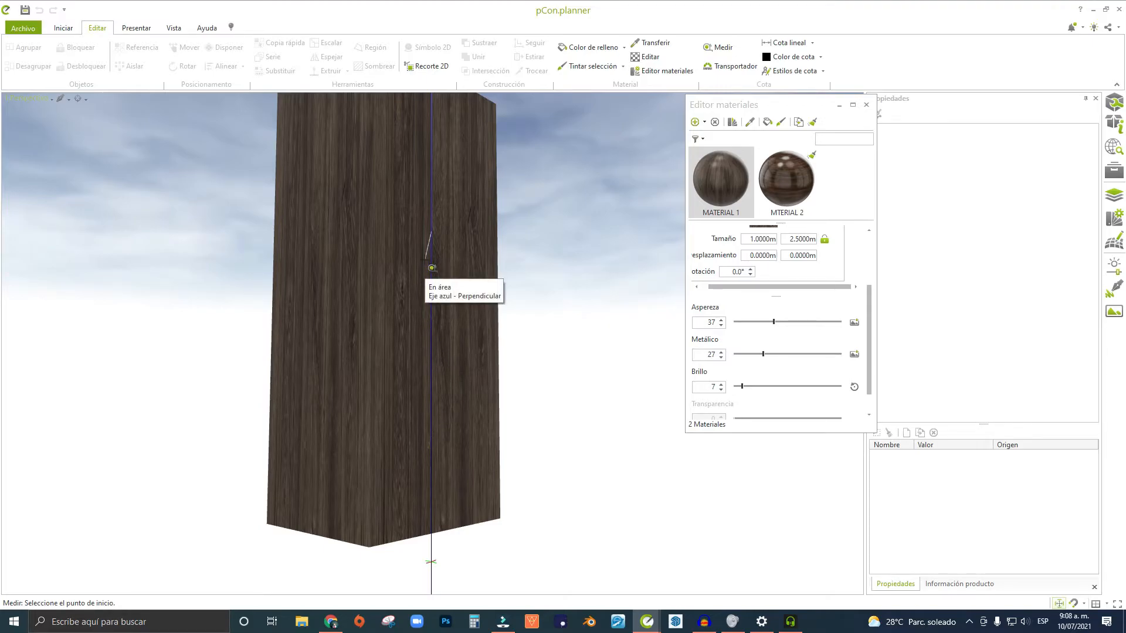
pyautogui.click(431, 210)
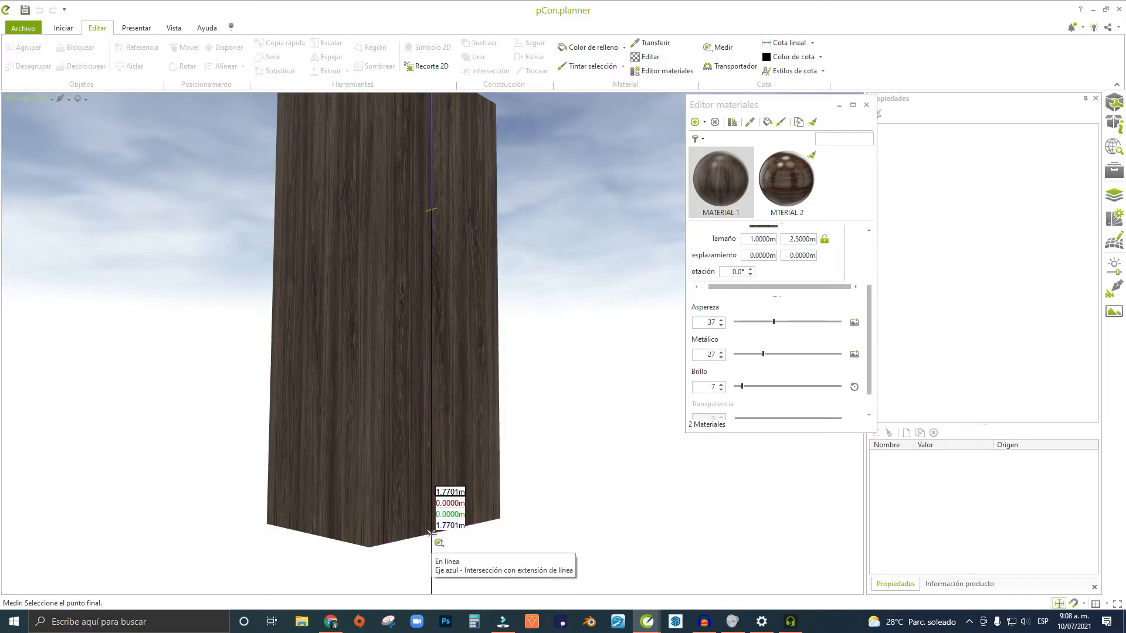
pyautogui.scroll(-2, 431, 534)
pyautogui.press('Escape')
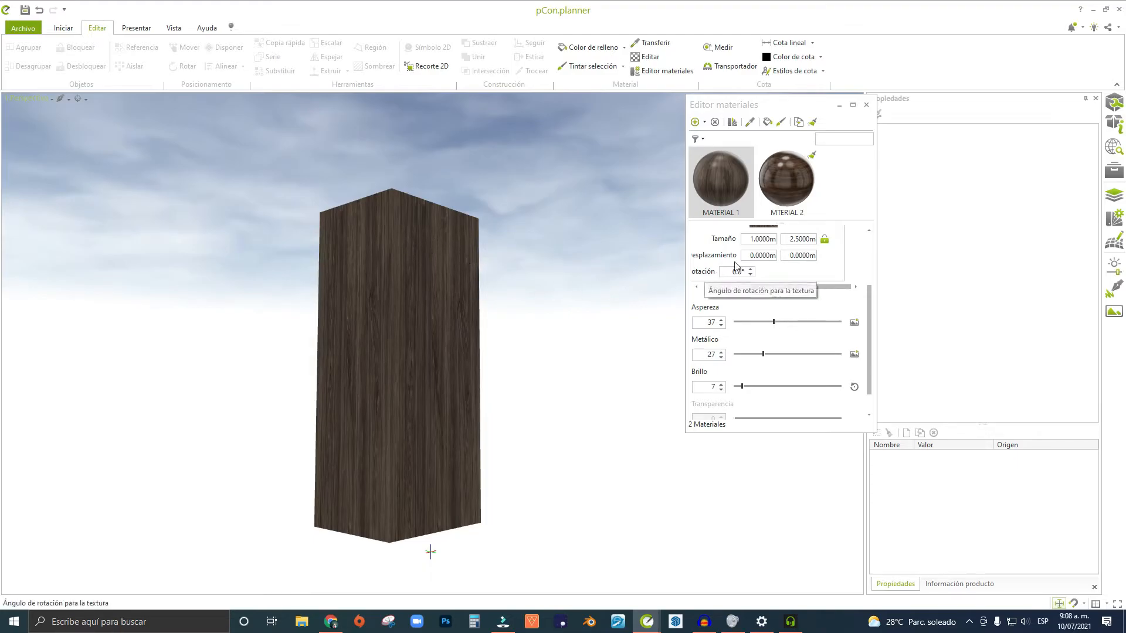
# Open the tall box's texture mapping for editing and reset the stretched mapping.
pyautogui.scroll(3, 480, 237)
pyautogui.scroll(-3, 387, 259)
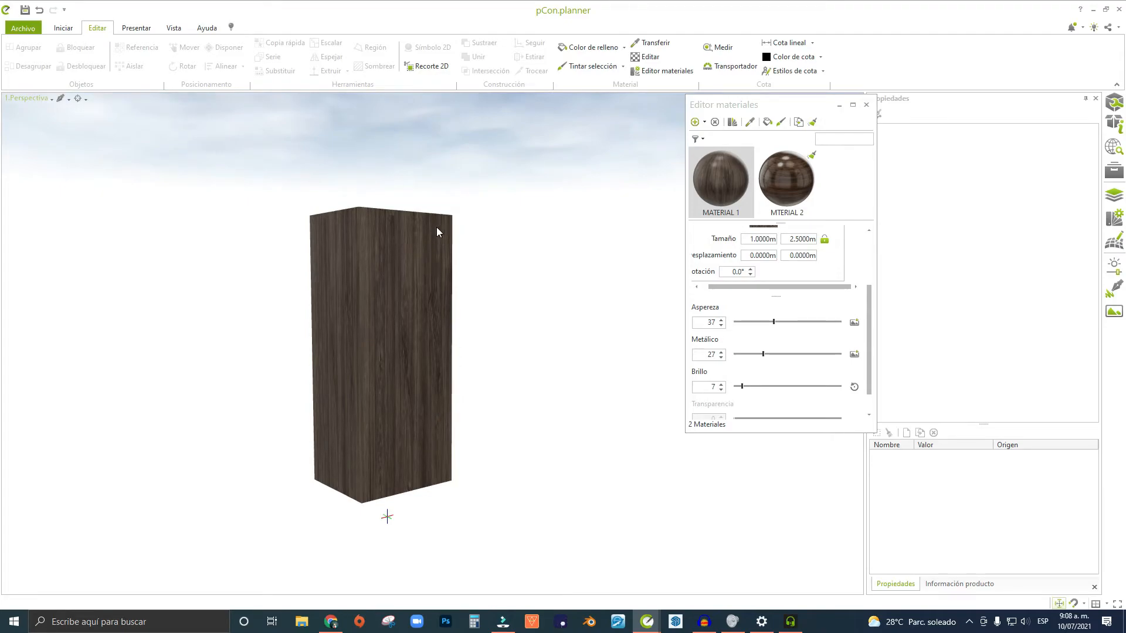
pyautogui.scroll(2, 393, 256)
pyautogui.moveTo(392, 256); pyautogui.dragTo(397, 313, button='right')
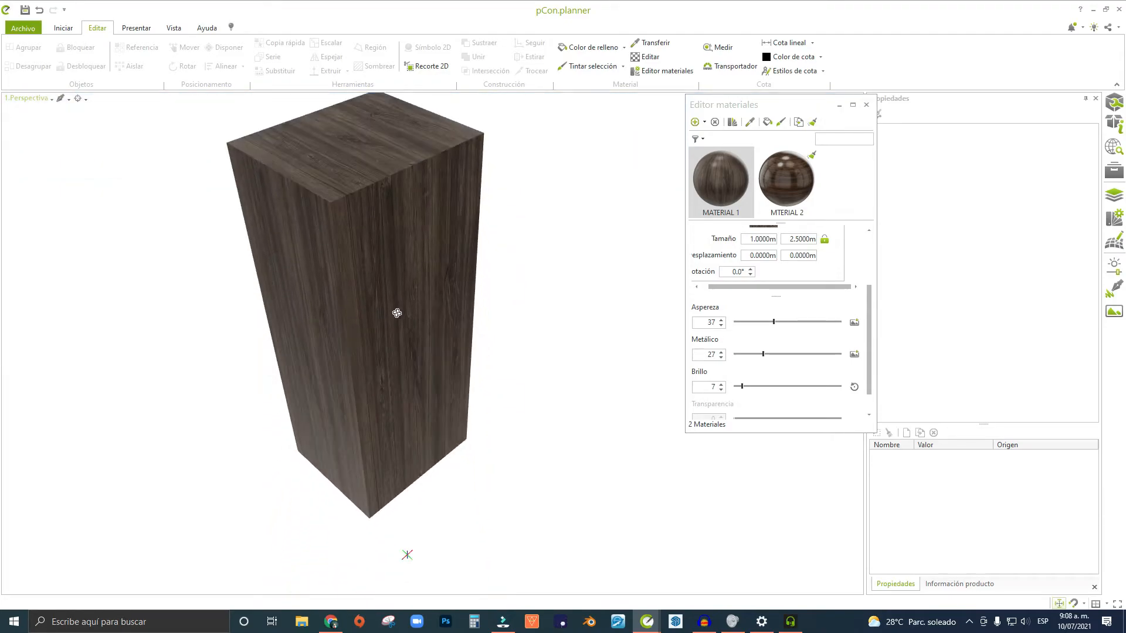
pyautogui.moveTo(413, 269); pyautogui.dragTo(364, 241, button='right')
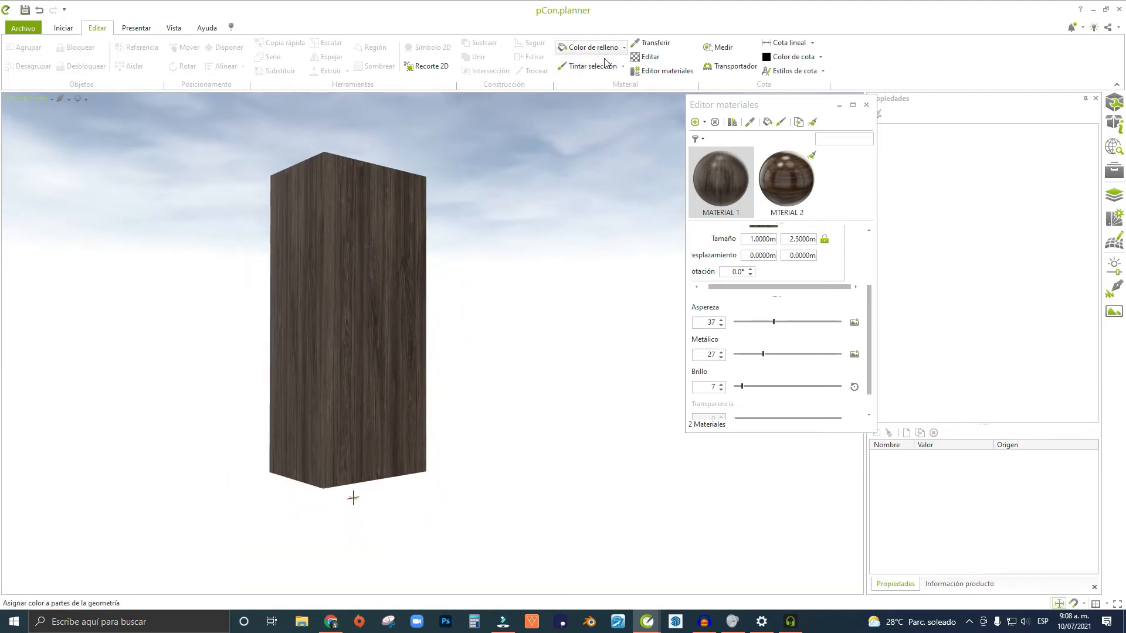
pyautogui.click(644, 56)
pyautogui.click(345, 242)
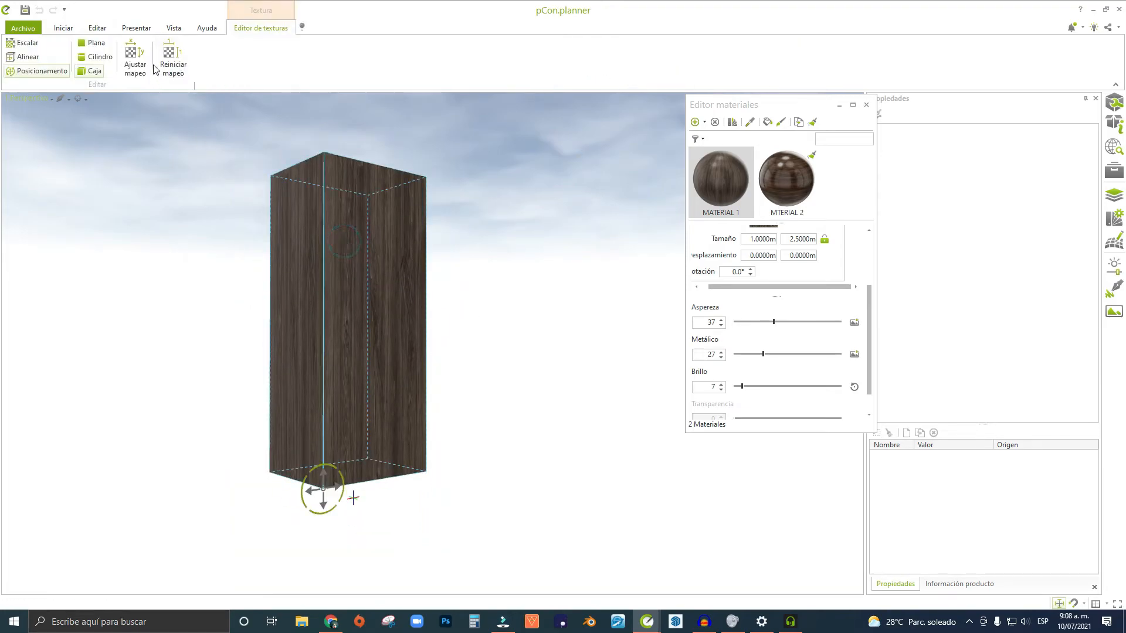
pyautogui.click(168, 56)
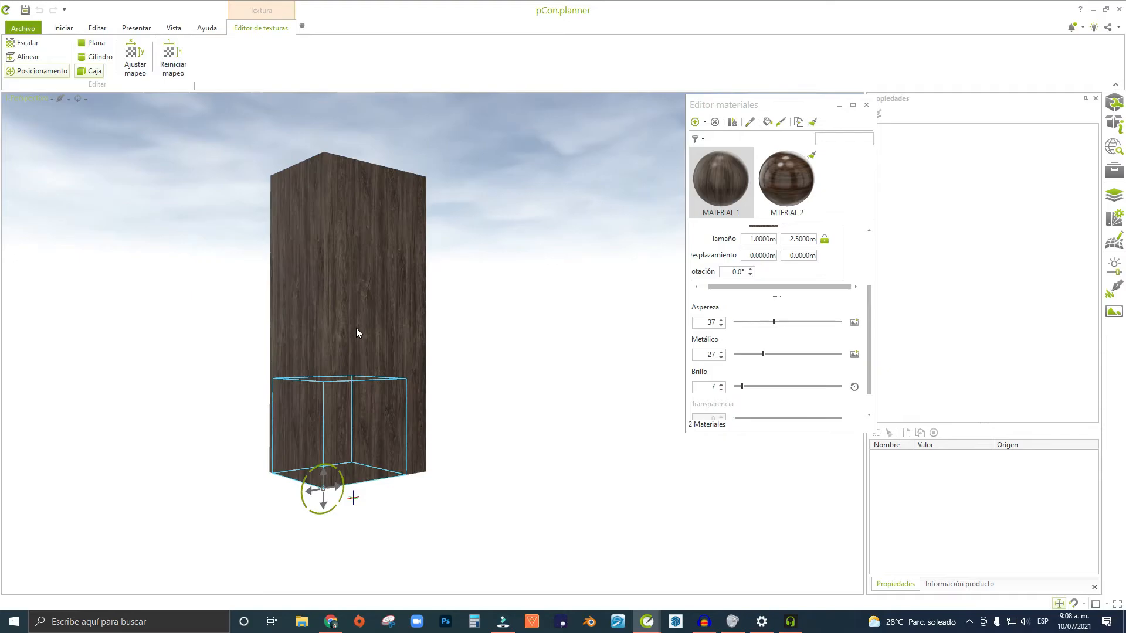
# Examine the wood grain on the tall box with its reset mapping, leaving texture editing to view it closely.
pyautogui.scroll(3, 356, 328)
pyautogui.moveTo(378, 380); pyautogui.dragTo(333, 323, button='right')
pyautogui.moveTo(392, 361); pyautogui.dragTo(451, 435, button='right')
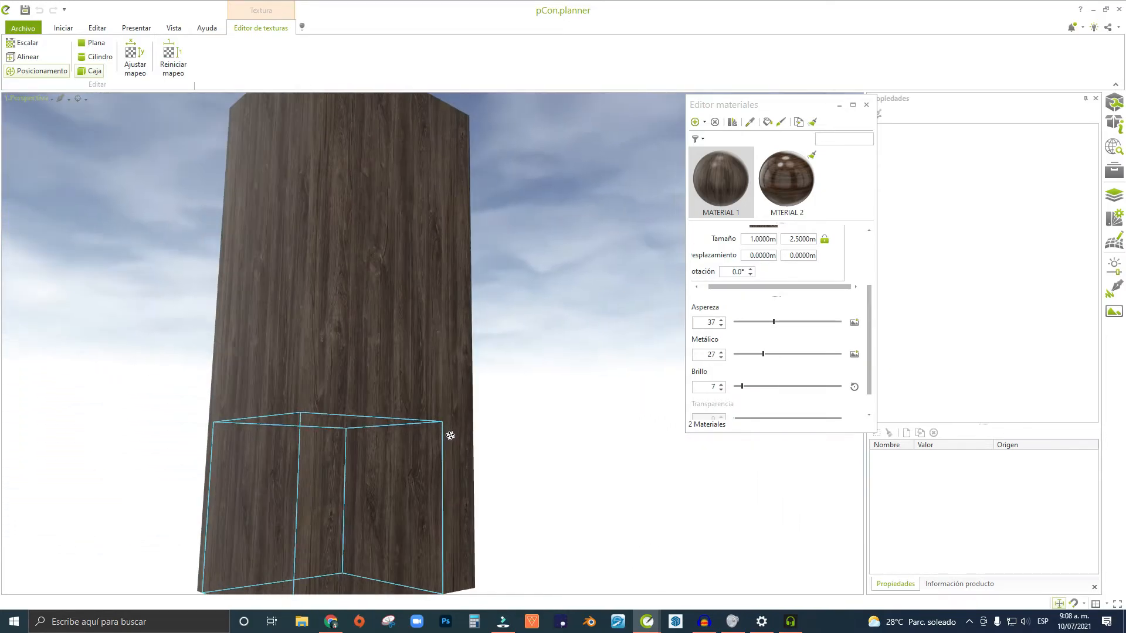
pyautogui.scroll(-1, 406, 347)
pyautogui.moveTo(406, 347); pyautogui.dragTo(381, 312, button='middle')
pyautogui.click(451, 307)
pyautogui.moveTo(451, 307); pyautogui.dragTo(311, 356, button='right')
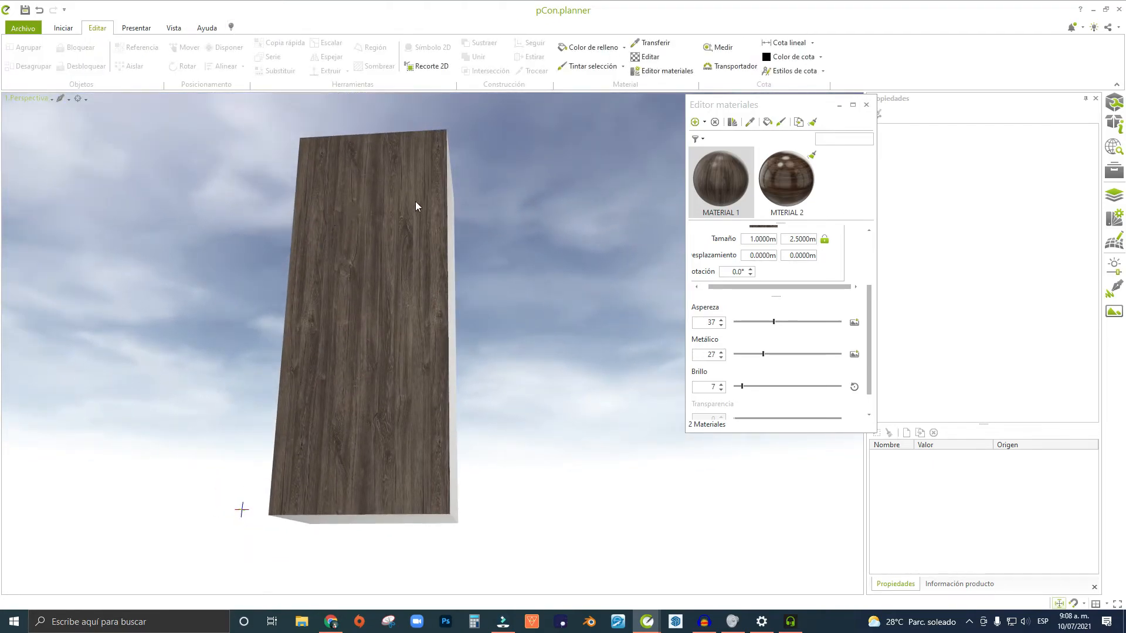
pyautogui.scroll(4, 360, 377)
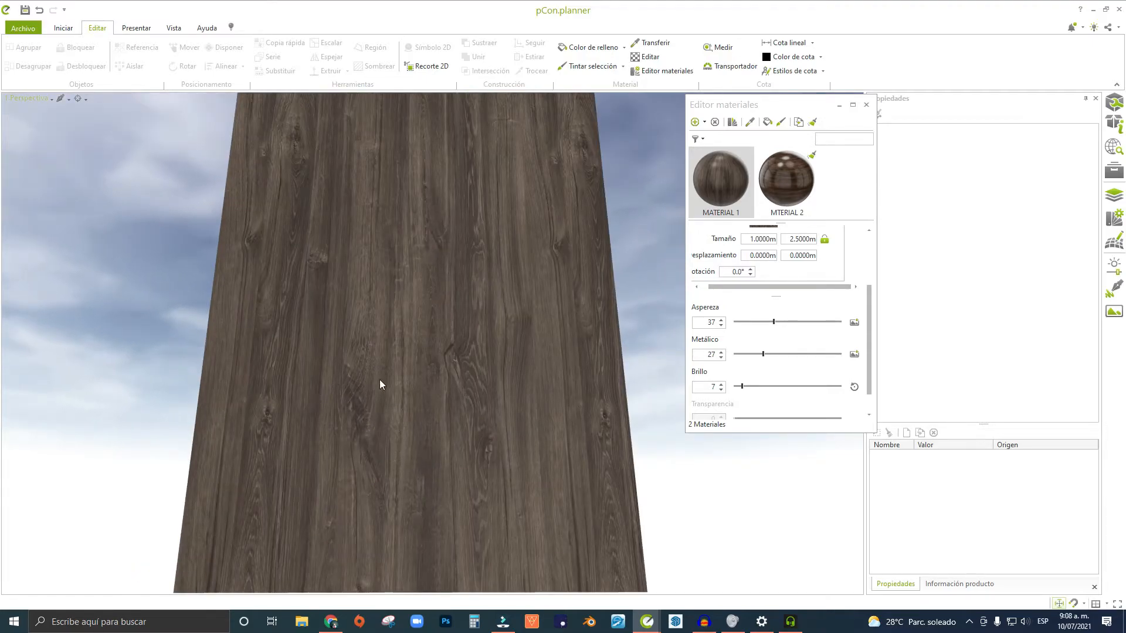
# Examine the wood grain on the tall box's sides and top, both close up and as a whole.
pyautogui.scroll(-5, 359, 389)
pyautogui.scroll(2, 360, 299)
pyautogui.scroll(-1, 369, 284)
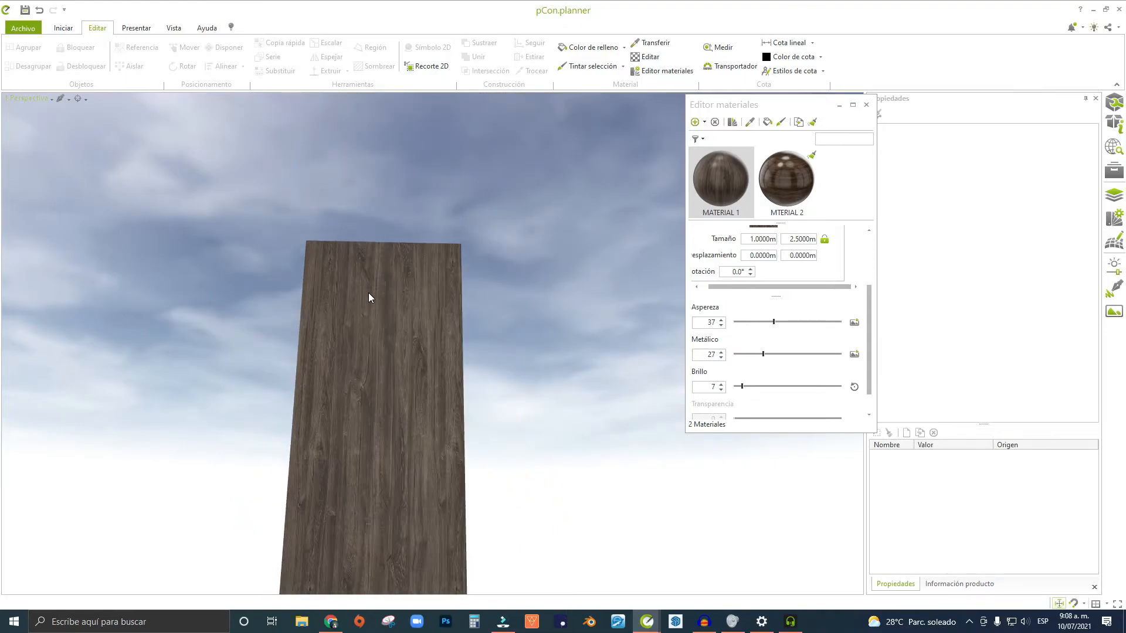
pyautogui.scroll(1, 367, 286)
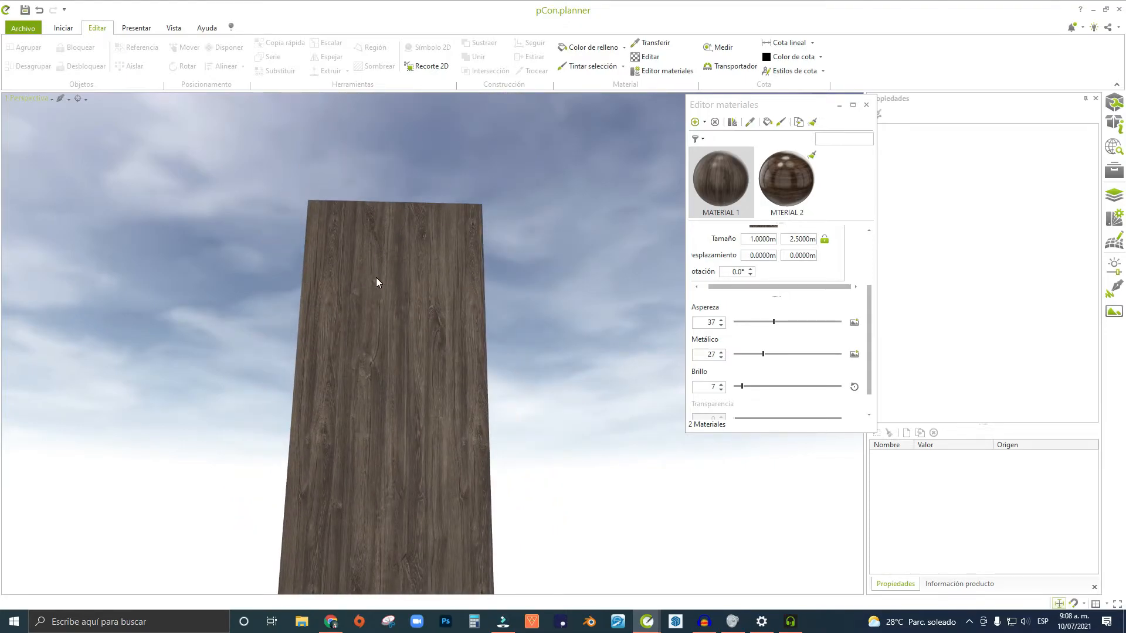
pyautogui.scroll(-1, 377, 282)
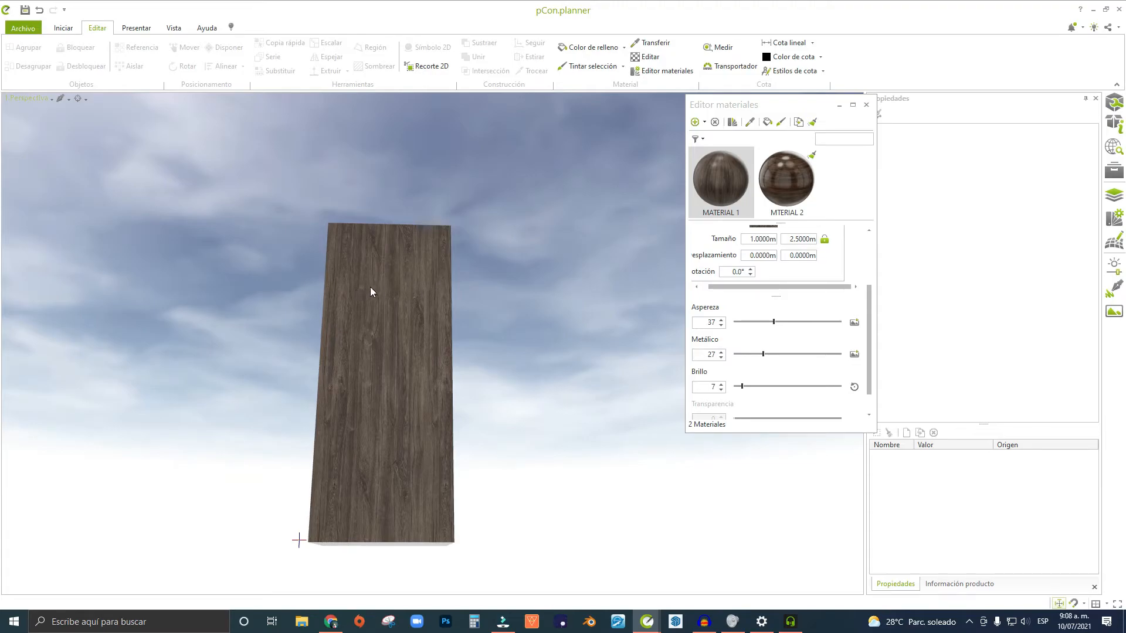
pyautogui.scroll(-2, 433, 289)
pyautogui.moveTo(390, 292); pyautogui.dragTo(449, 357, button='right')
pyautogui.scroll(5, 322, 259)
pyautogui.moveTo(331, 267); pyautogui.dragTo(354, 283, button='right')
pyautogui.scroll(-3, 354, 284)
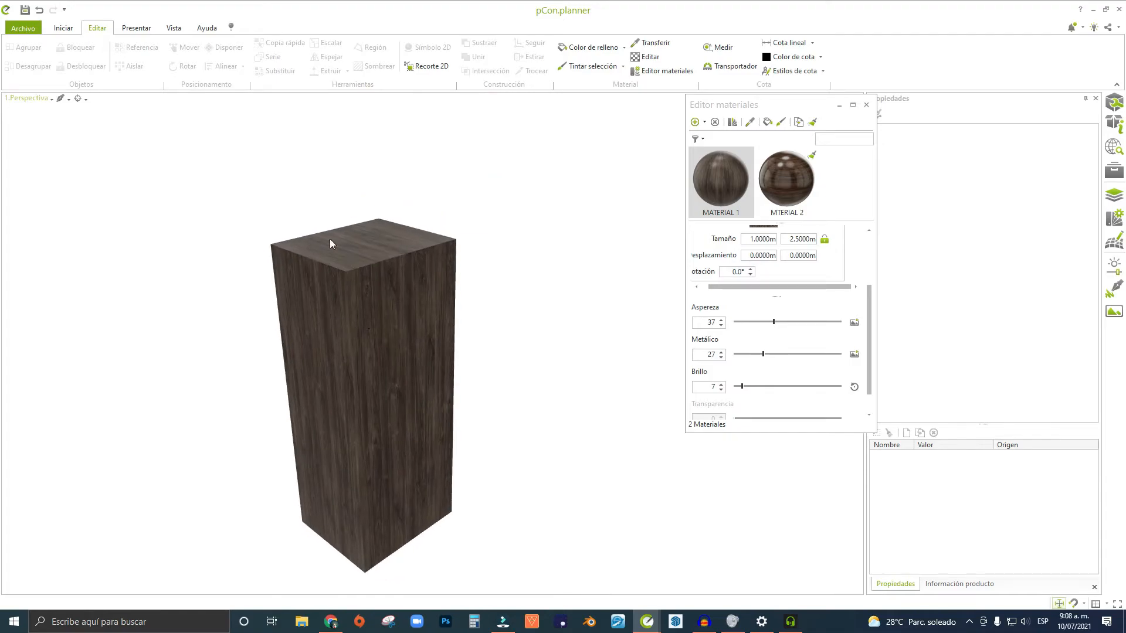
# Rotate the texture mapping on one side face of the tall box by 90° so its grain runs horizontally, then leave texture editing.
pyautogui.click(386, 313)
pyautogui.scroll(-4, 377, 265)
pyautogui.scroll(6, 375, 294)
pyautogui.moveTo(391, 247); pyautogui.dragTo(392, 306, button='right')
pyautogui.scroll(-3, 400, 291)
pyautogui.scroll(2, 385, 324)
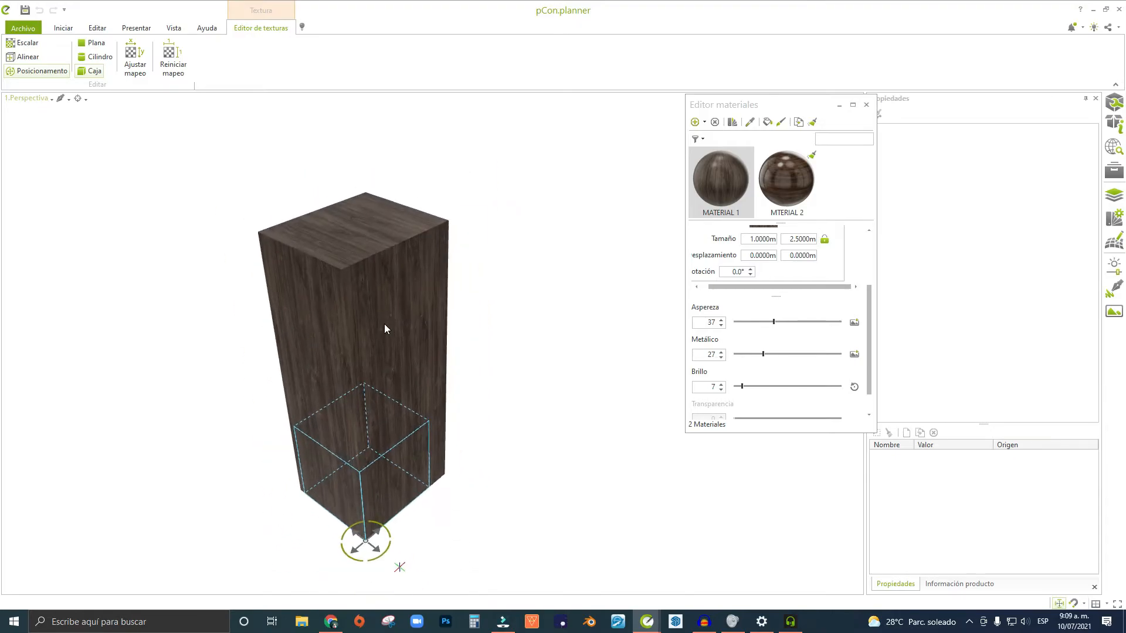
pyautogui.moveTo(315, 327); pyautogui.dragTo(359, 459, button='right')
pyautogui.scroll(2, 359, 459)
pyautogui.moveTo(395, 420)
pyautogui.mouseDown(button='right')
pyautogui.moveTo(319, 394)
pyautogui.moveTo(352, 326)
pyautogui.moveTo(340, 406)
pyautogui.moveTo(383, 407)
pyautogui.mouseUp(button='right')
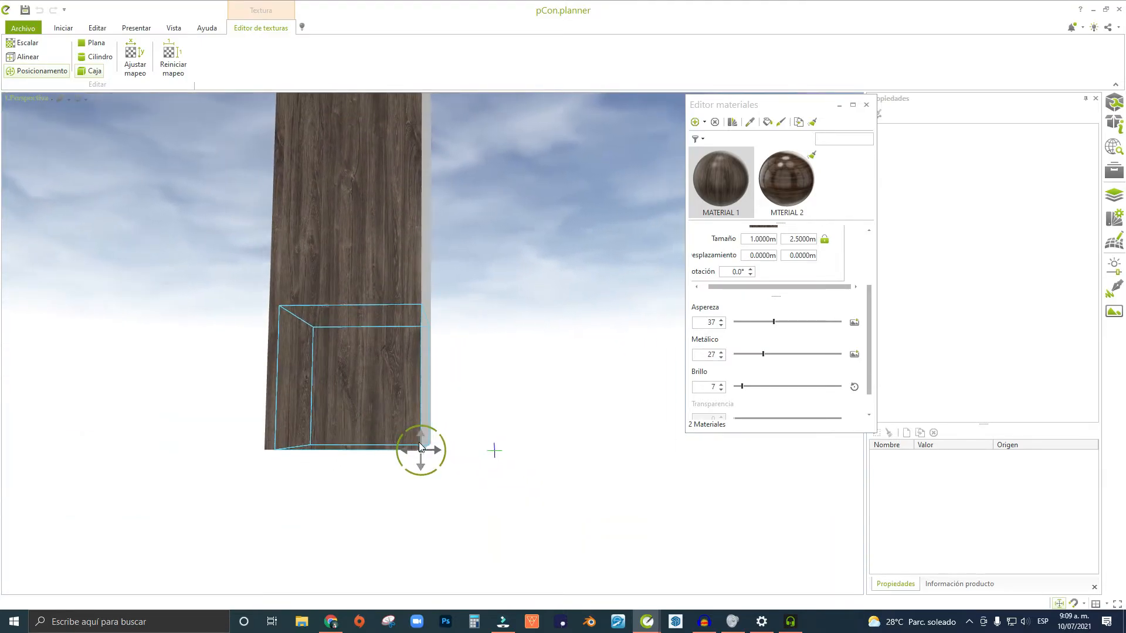
pyautogui.click(444, 449)
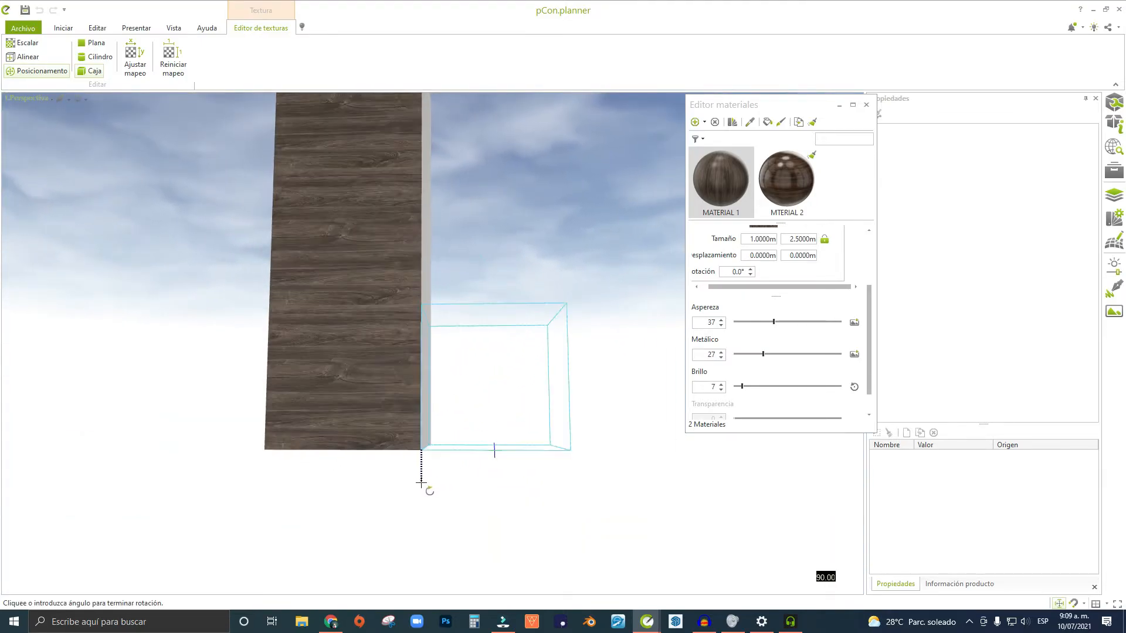
pyautogui.moveTo(414, 448); pyautogui.dragTo(174, 256, button='right')
pyautogui.scroll(-5, 431, 310)
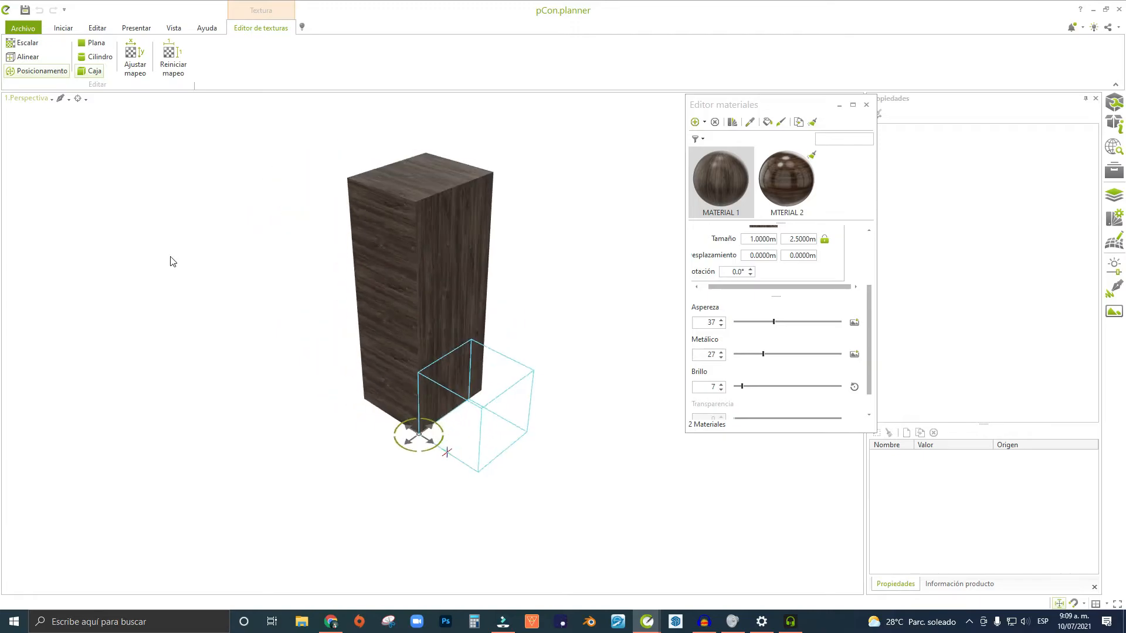
pyautogui.scroll(3, 414, 282)
pyautogui.moveTo(414, 282); pyautogui.dragTo(319, 301, button='right')
pyautogui.scroll(5, 498, 307)
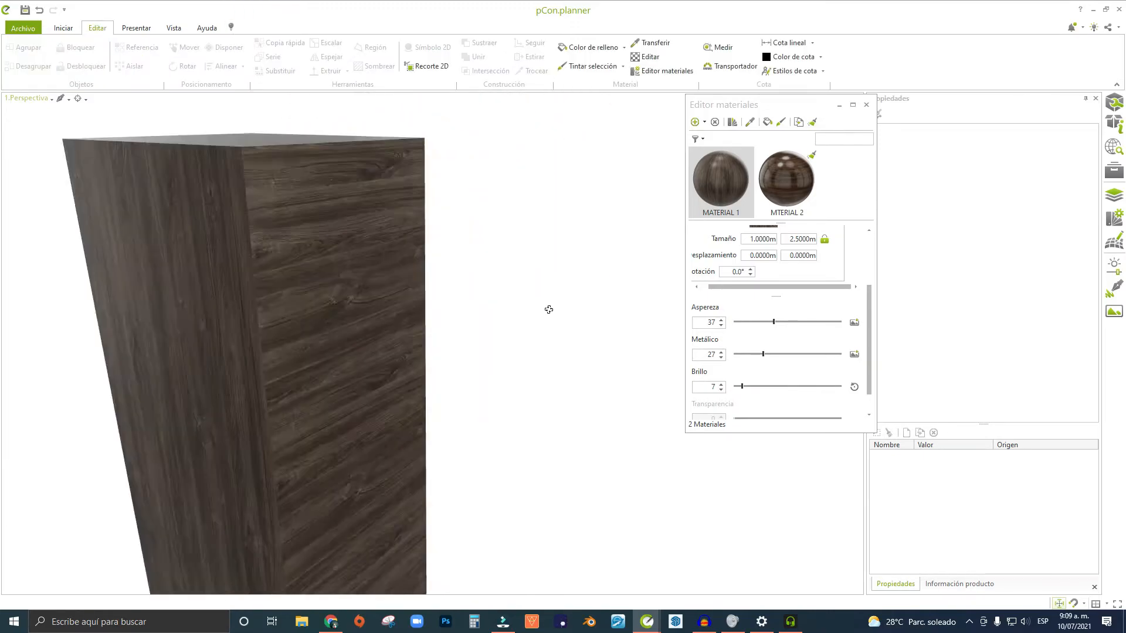
pyautogui.scroll(-5, 466, 304)
pyautogui.moveTo(429, 323); pyautogui.dragTo(367, 297, button='right')
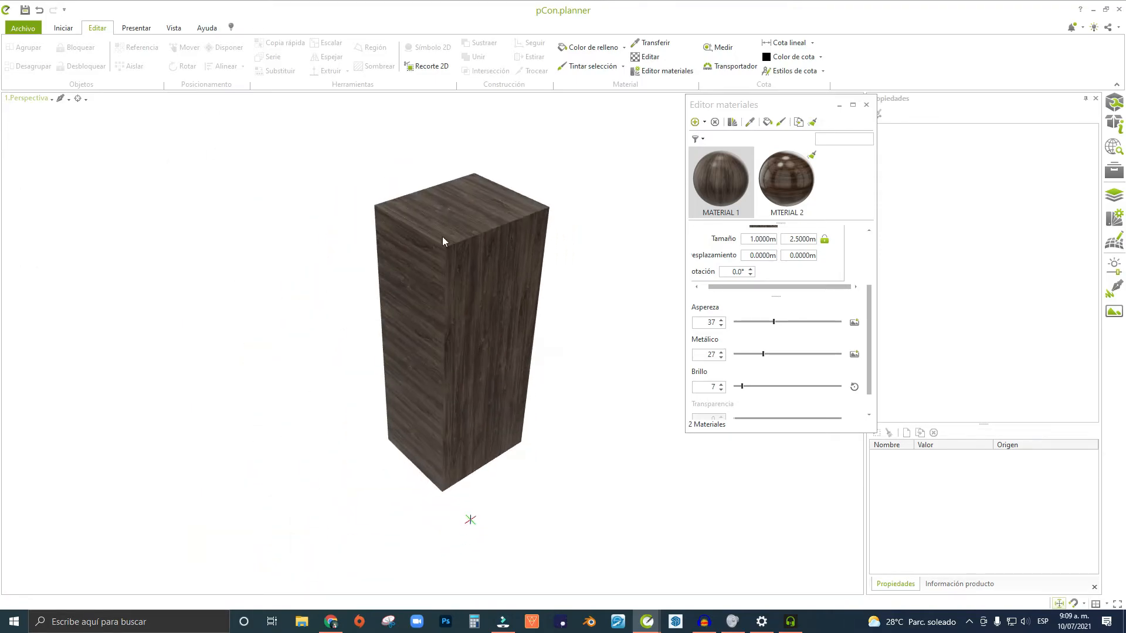
pyautogui.moveTo(499, 343); pyautogui.dragTo(529, 264, button='right')
pyautogui.click(378, 283)
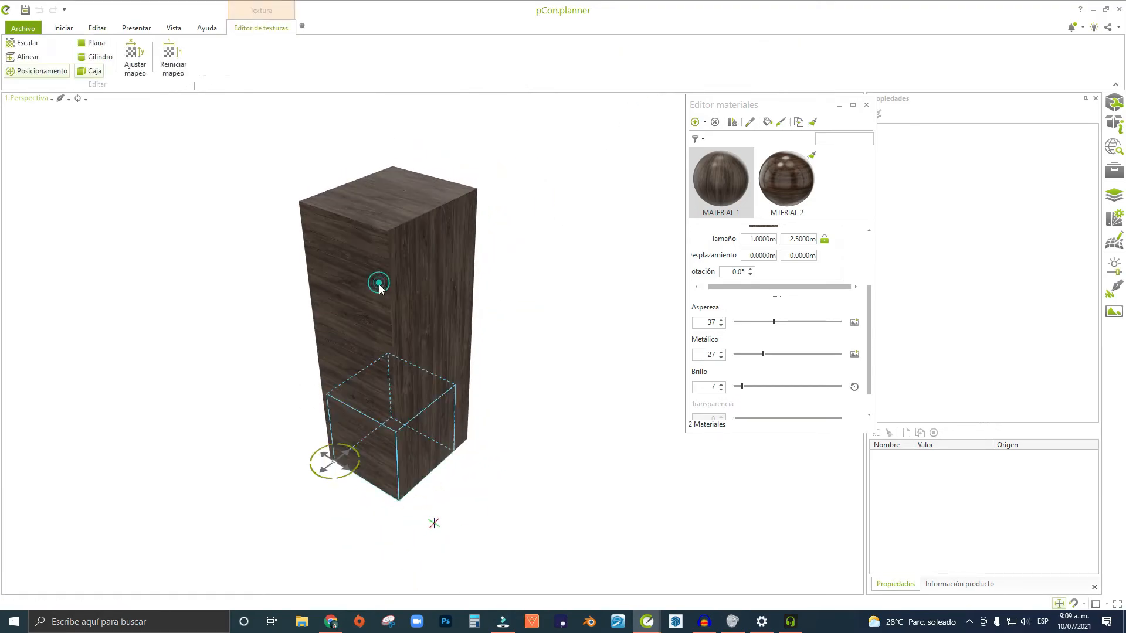
pyautogui.moveTo(361, 485); pyautogui.dragTo(345, 474, button='right')
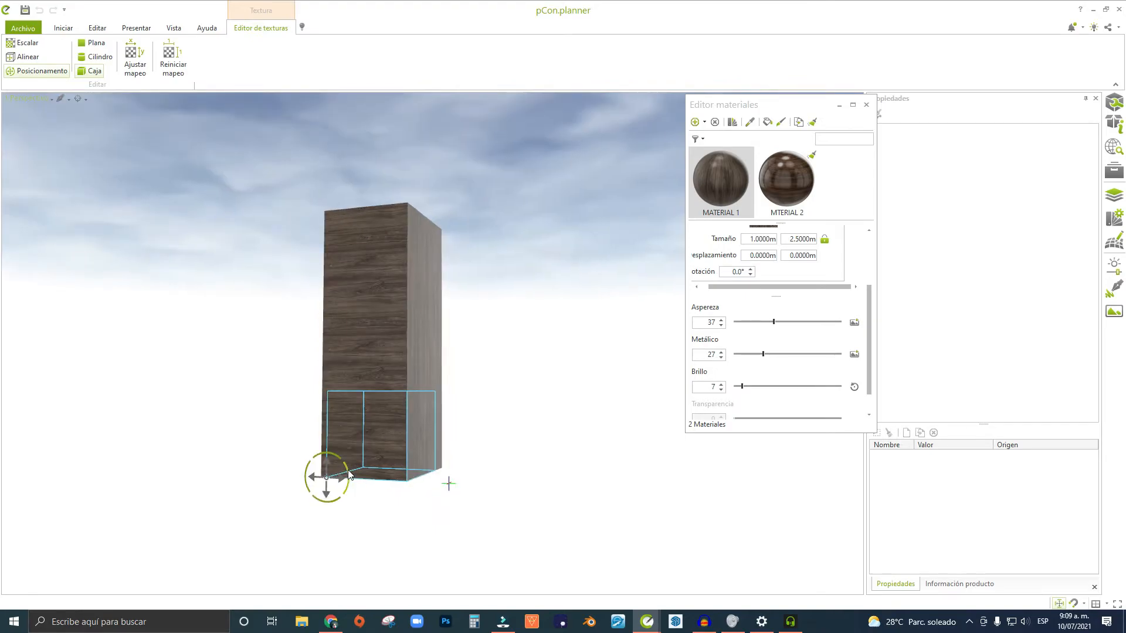
pyautogui.press('Escape')
# Rotate the texture mapping on the tall box's side face that still has vertical grain so it runs horizontally, then leave texture editing.
pyautogui.moveTo(397, 326); pyautogui.dragTo(349, 367, button='right')
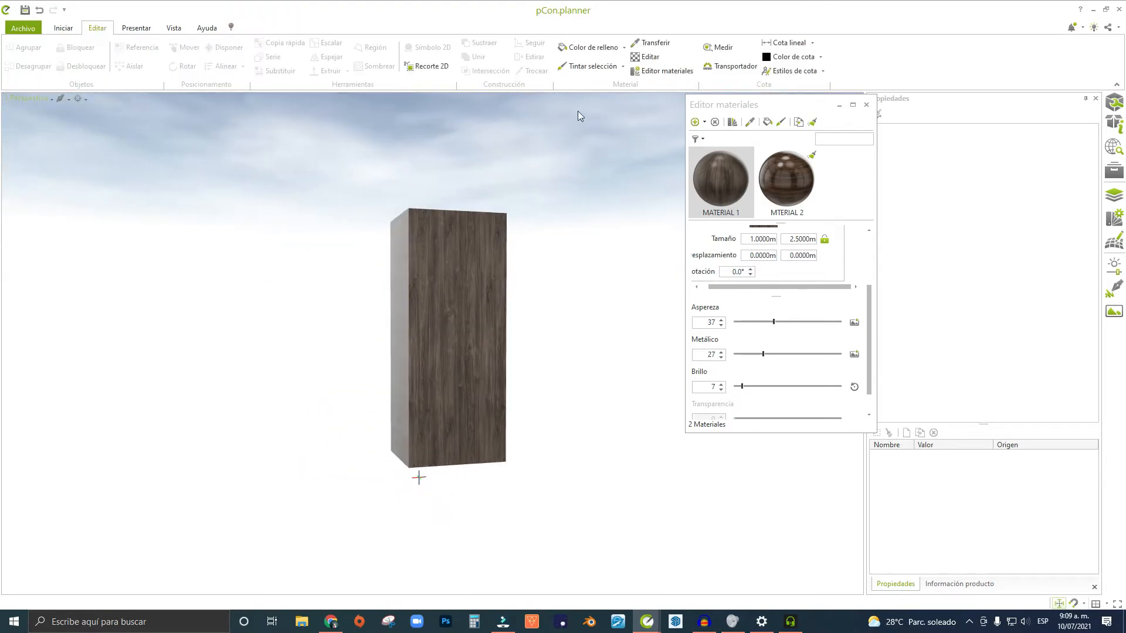
pyautogui.click(649, 56)
pyautogui.click(431, 321)
pyautogui.click(386, 452)
pyautogui.click(389, 439)
pyautogui.press('Escape')
pyautogui.moveTo(389, 452); pyautogui.dragTo(362, 406, button='right')
pyautogui.scroll(-3, 362, 407)
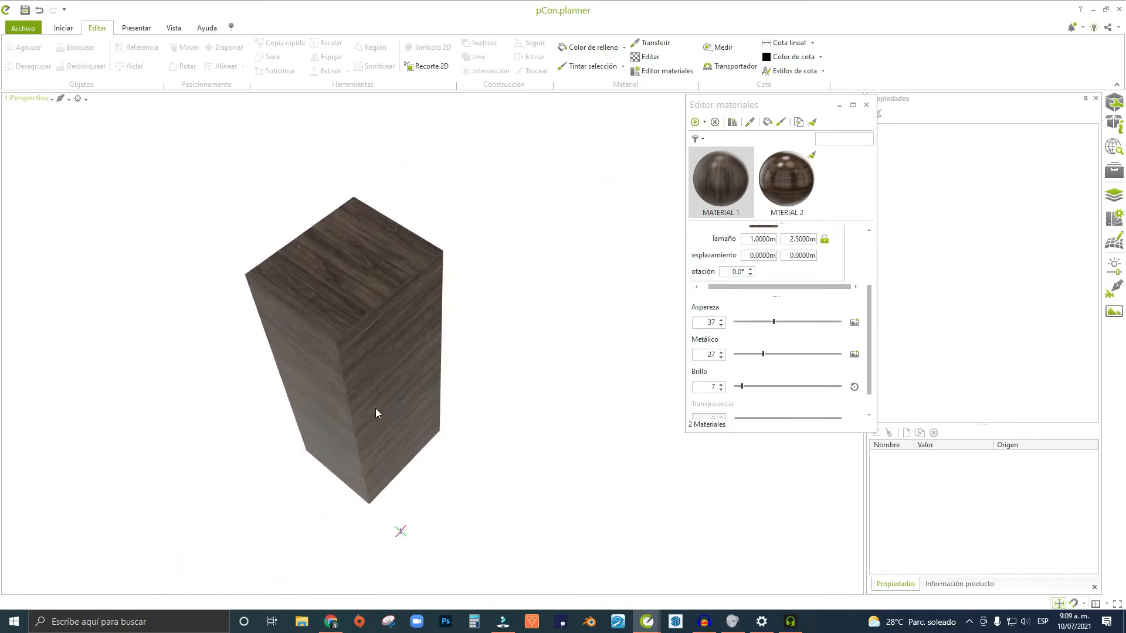
# Open the texture mapping on the tall box's top face for editing and rotate it to change the grain direction.
pyautogui.scroll(-3, 335, 265)
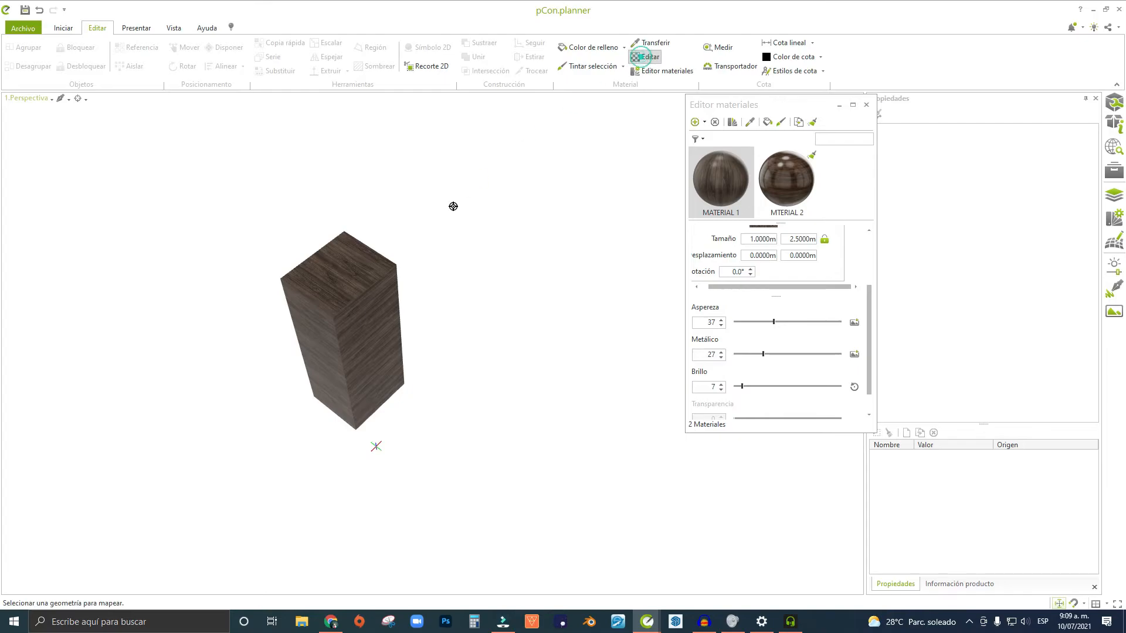
pyautogui.click(363, 279)
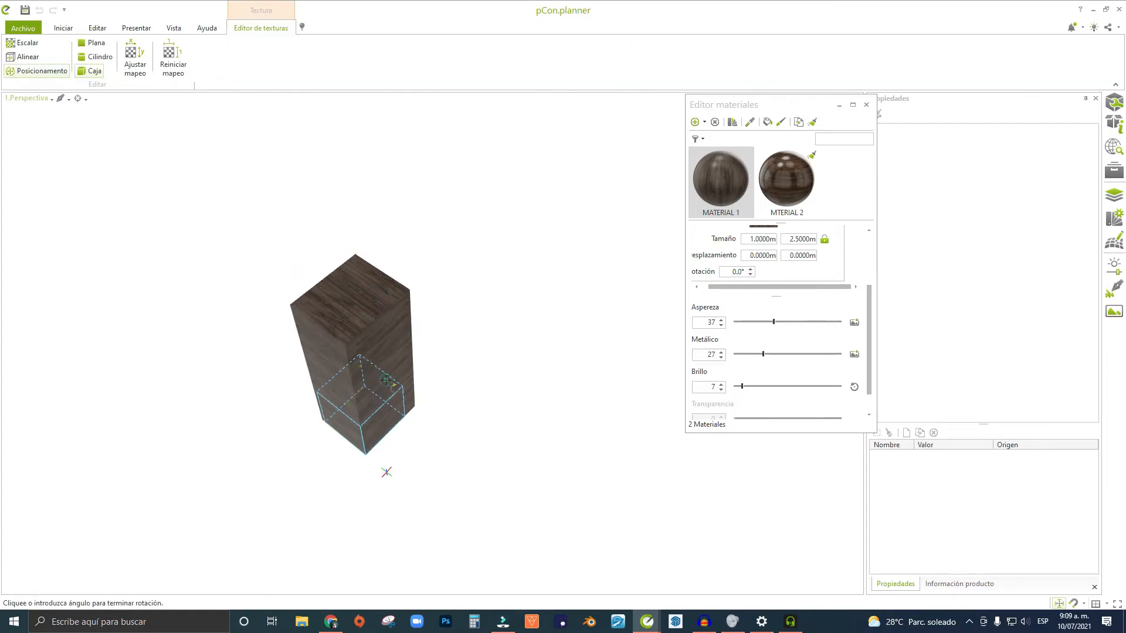
pyautogui.click(487, 296)
# Examine the grain direction on the tall box's top and side faces from several angles.
pyautogui.scroll(3, 324, 297)
pyautogui.moveTo(361, 387); pyautogui.dragTo(301, 335, button='middle')
pyautogui.scroll(-3, 416, 355)
pyautogui.moveTo(416, 355); pyautogui.dragTo(146, 349, button='middle')
pyautogui.scroll(3, 437, 392)
pyautogui.scroll(-3, 304, 340)
pyautogui.moveTo(392, 470); pyautogui.dragTo(380, 390, button='middle')
pyautogui.scroll(4, 380, 390)
pyautogui.scroll(-1, 346, 293)
pyautogui.moveTo(345, 292)
pyautogui.mouseDown(button='middle')
pyautogui.moveTo(347, 326)
pyautogui.moveTo(306, 269)
pyautogui.moveTo(397, 322)
pyautogui.moveTo(455, 325)
pyautogui.moveTo(365, 287)
pyautogui.mouseUp(button='middle')
pyautogui.scroll(-3, 351, 308)
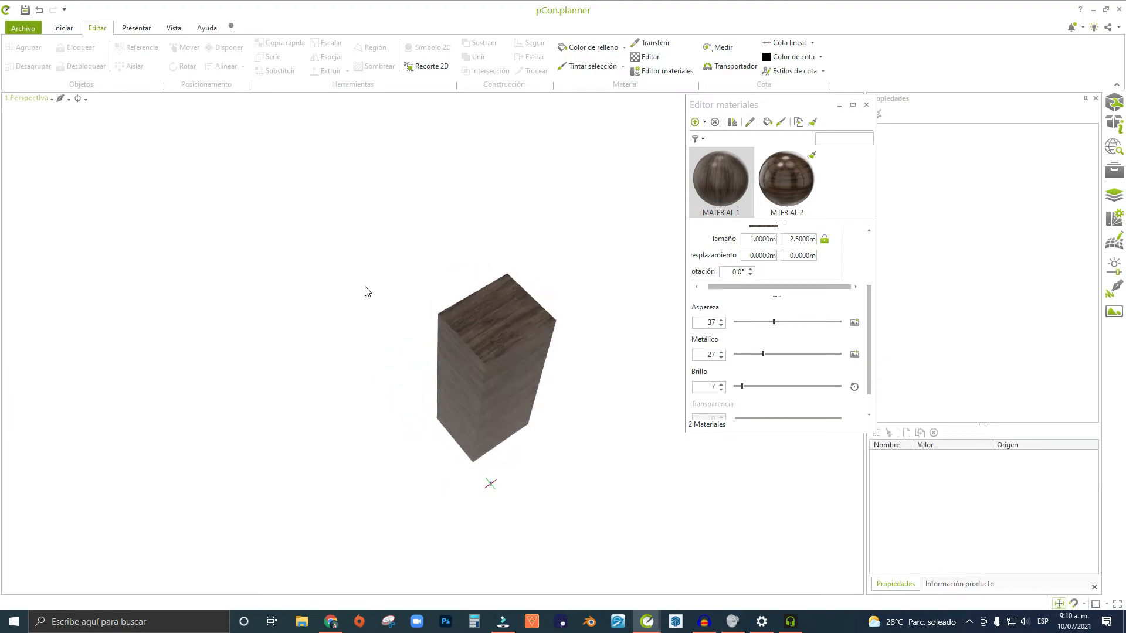
pyautogui.moveTo(493, 359); pyautogui.dragTo(256, 385, button='middle')
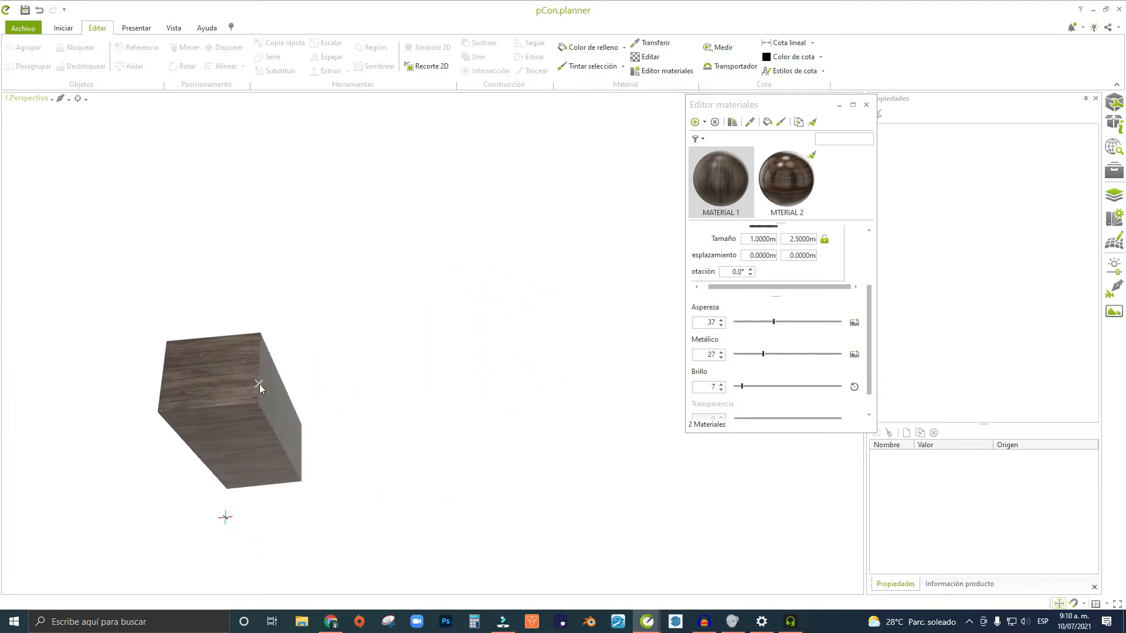
pyautogui.scroll(-3, 322, 427)
pyautogui.moveTo(322, 428); pyautogui.dragTo(477, 350, button='middle')
pyautogui.scroll(6, 478, 349)
pyautogui.scroll(-2, 293, 267)
pyautogui.moveTo(293, 267); pyautogui.dragTo(352, 274, button='middle')
pyautogui.moveTo(255, 300); pyautogui.dragTo(380, 291, button='middle')
pyautogui.click(274, 350)
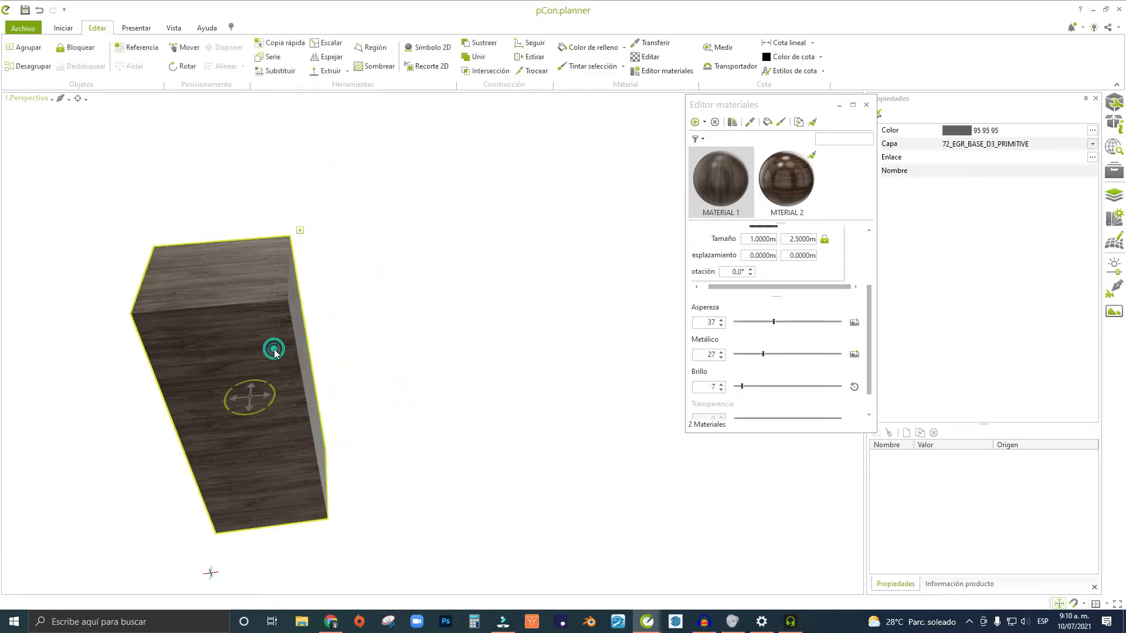
pyautogui.moveTo(365, 345); pyautogui.dragTo(478, 279, button='middle')
pyautogui.click(484, 276)
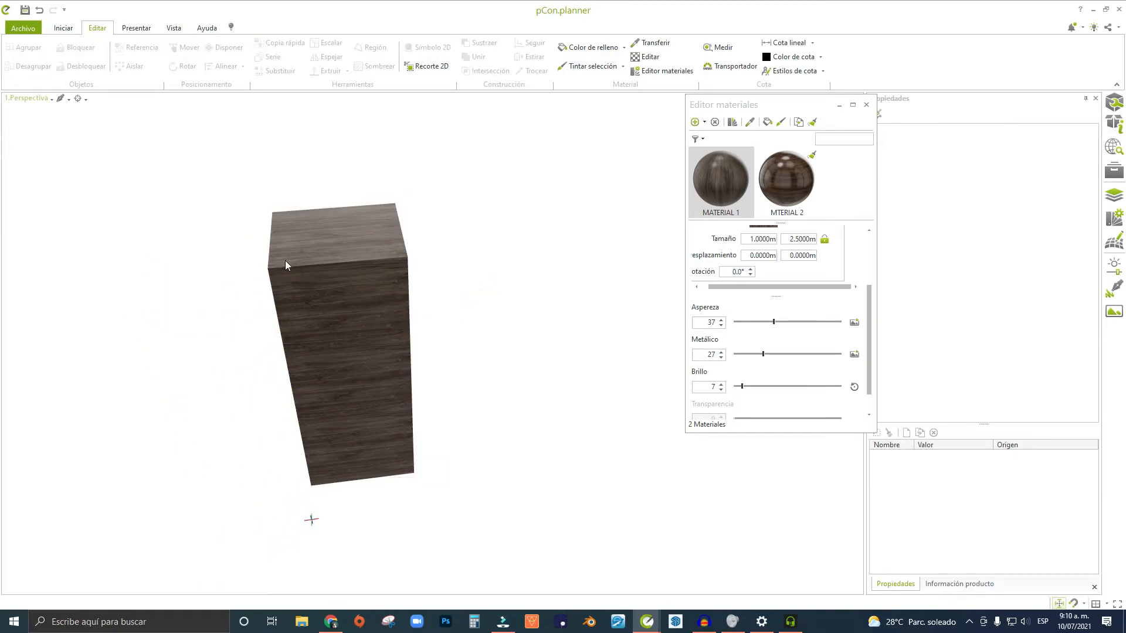
# Reduce the tall box's height to 0.01 m to make a thin board, and deselect it.
pyautogui.moveTo(371, 200); pyautogui.dragTo(323, 295, button='middle')
pyautogui.click(319, 303)
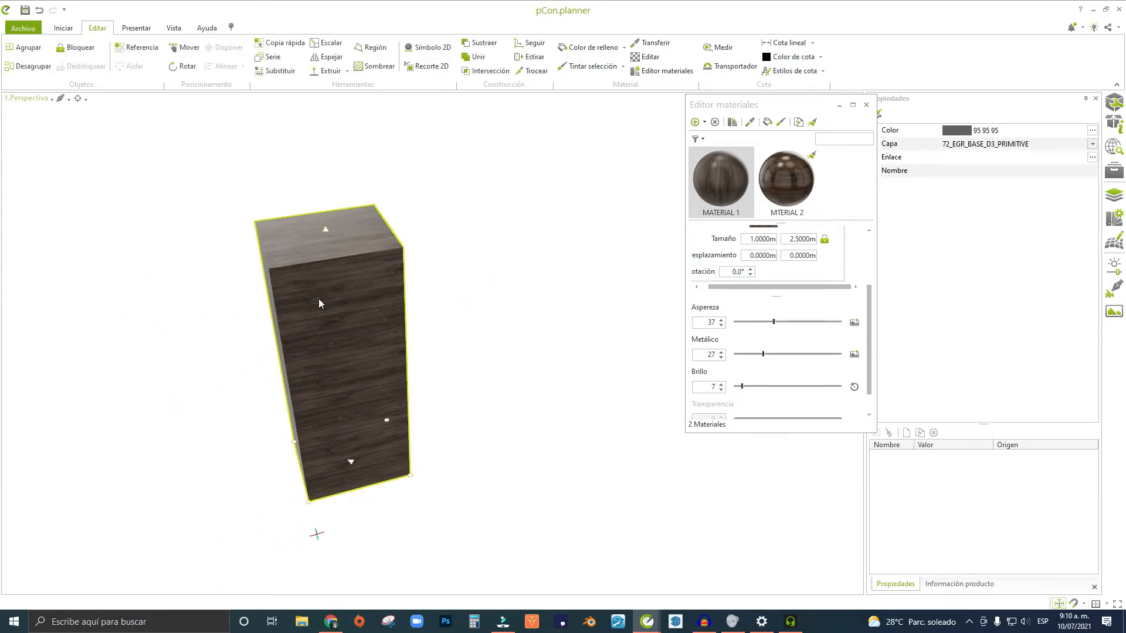
pyautogui.moveTo(325, 230); pyautogui.dragTo(327, 276)
pyautogui.write('0.01')
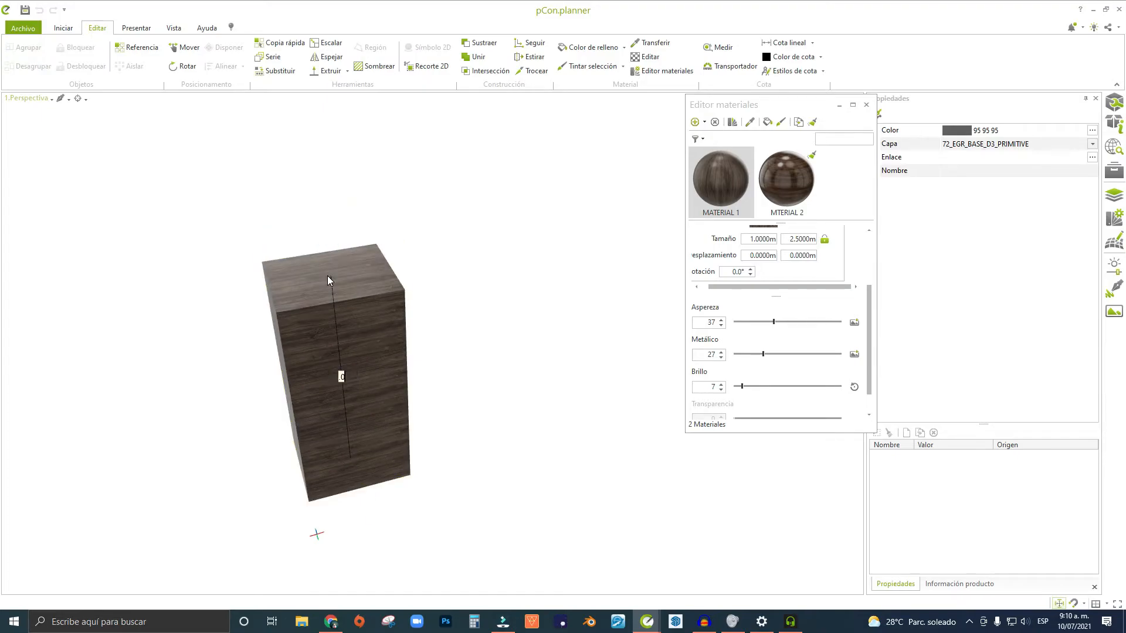
pyautogui.press('Return')
pyautogui.click(506, 440)
pyautogui.scroll(6, 352, 487)
pyautogui.scroll(-3, 336, 491)
pyautogui.moveTo(336, 491); pyautogui.dragTo(276, 508, button='right')
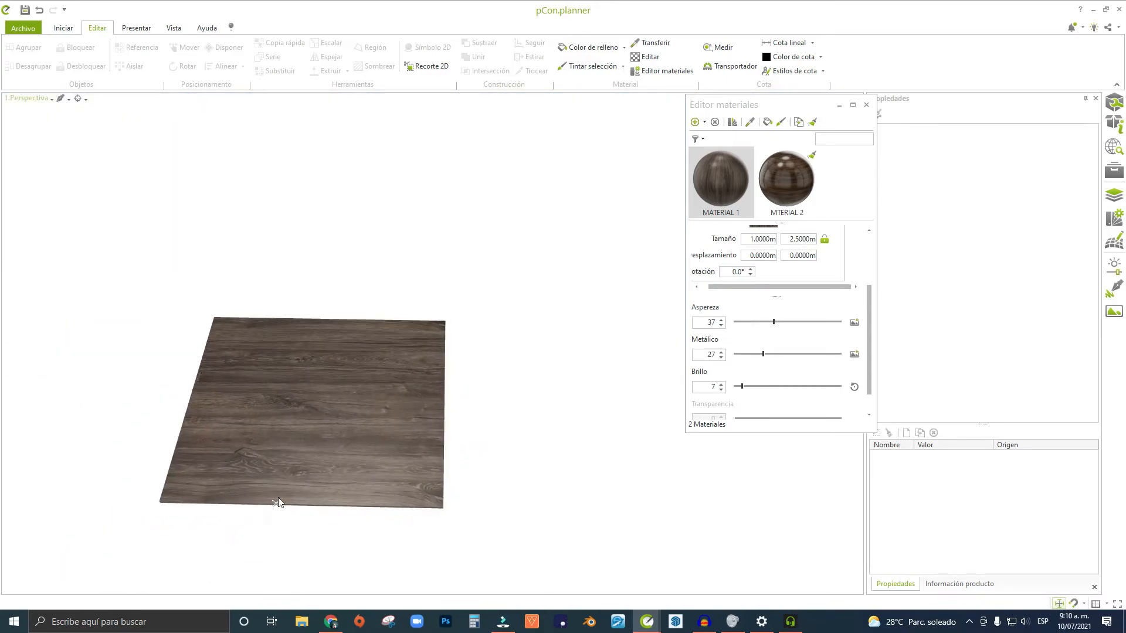
# Select the thin board and set its dimension along the red axis to 1 m by moving its corner.
pyautogui.click(302, 475)
pyautogui.scroll(-4, 348, 467)
pyautogui.moveTo(350, 466); pyautogui.dragTo(399, 448, button='right')
pyautogui.click(400, 446)
pyautogui.scroll(2, 333, 485)
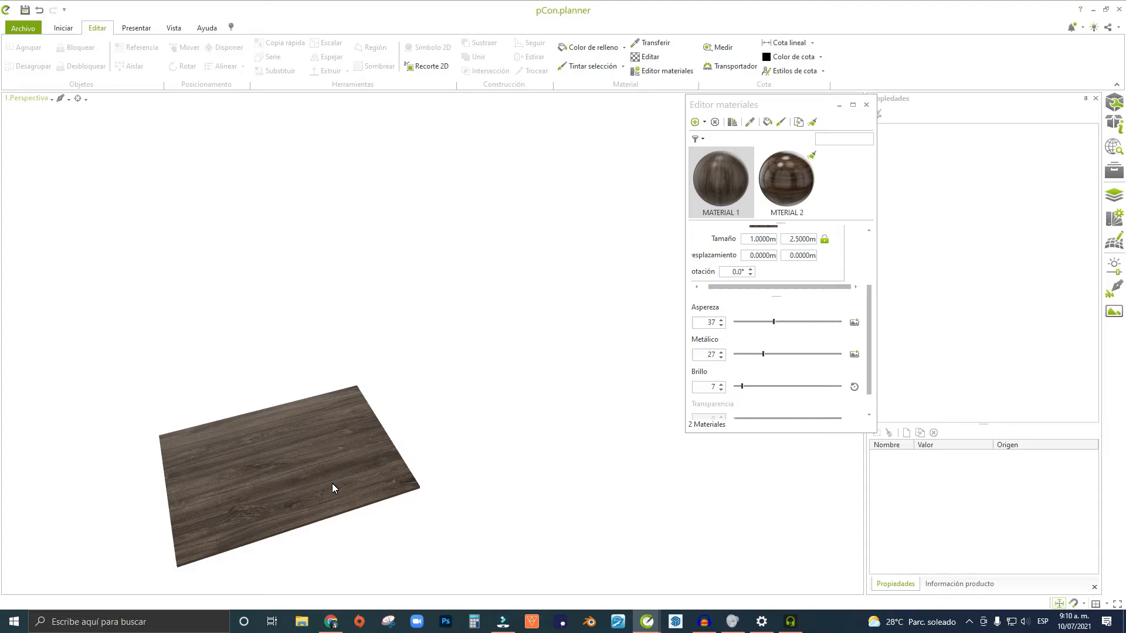
pyautogui.click(305, 498)
pyautogui.moveTo(371, 480); pyautogui.dragTo(416, 507, button='right')
pyautogui.scroll(2, 350, 490)
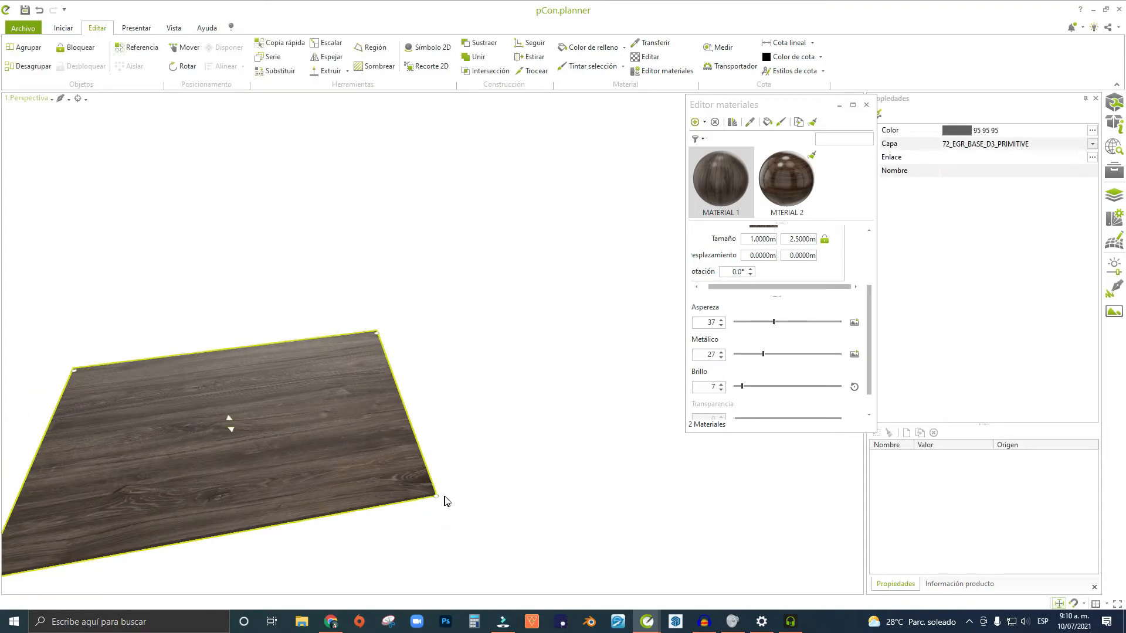
pyautogui.click(436, 493)
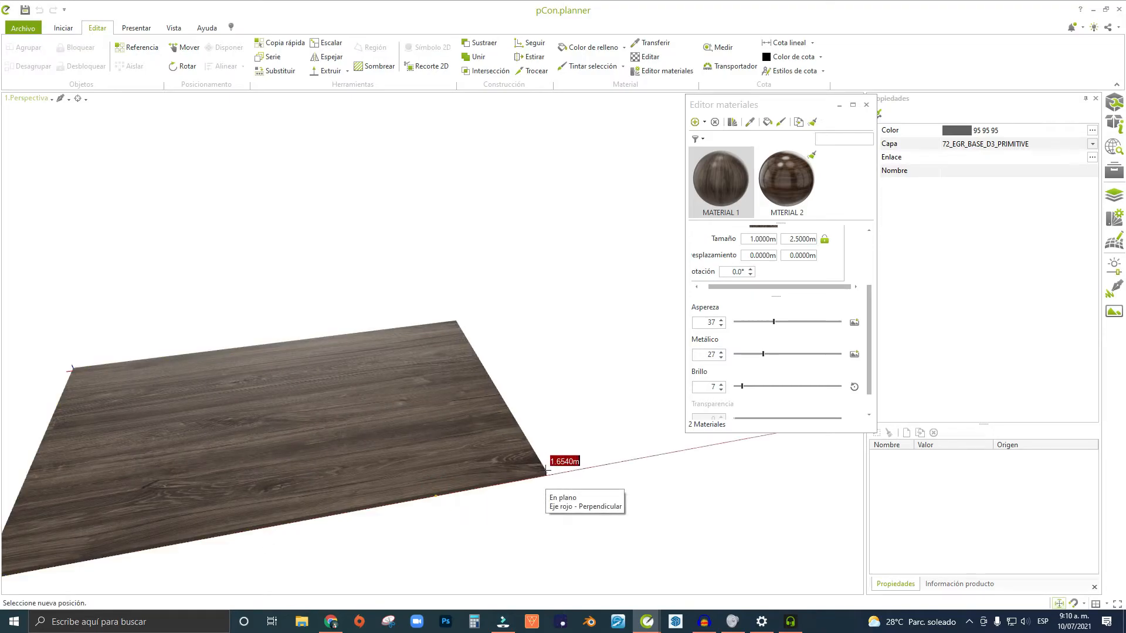
pyautogui.write('1')
pyautogui.press('Return')
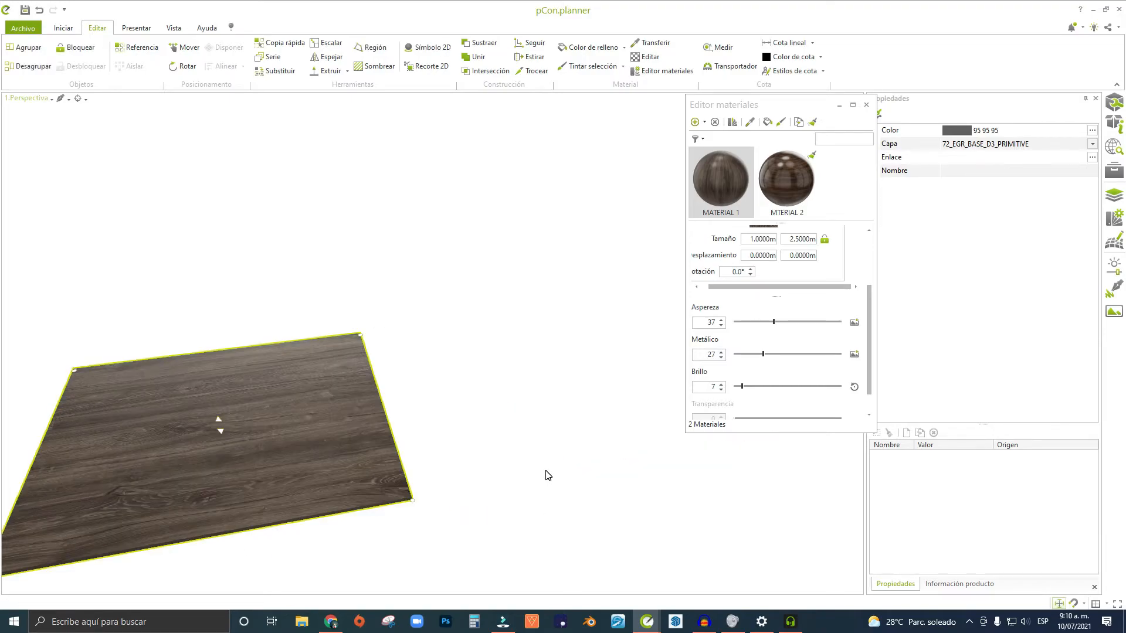
# Set the board's dimension along the green axis to 0.6 m by moving its corner, and deselect it.
pyautogui.moveTo(385, 400); pyautogui.dragTo(404, 342, button='right')
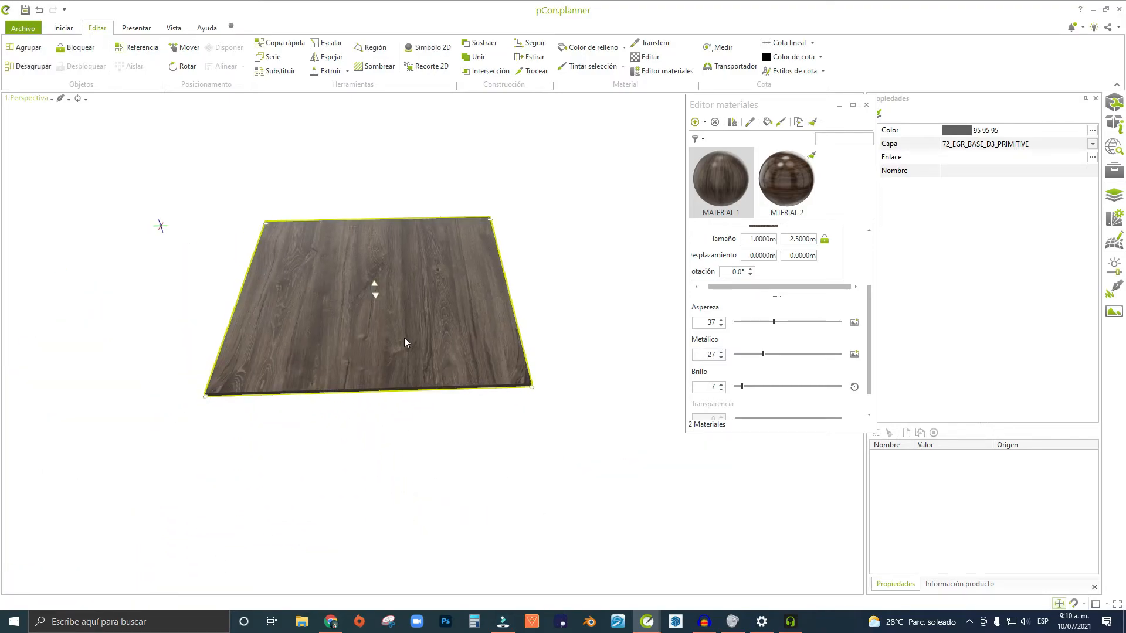
pyautogui.click(533, 388)
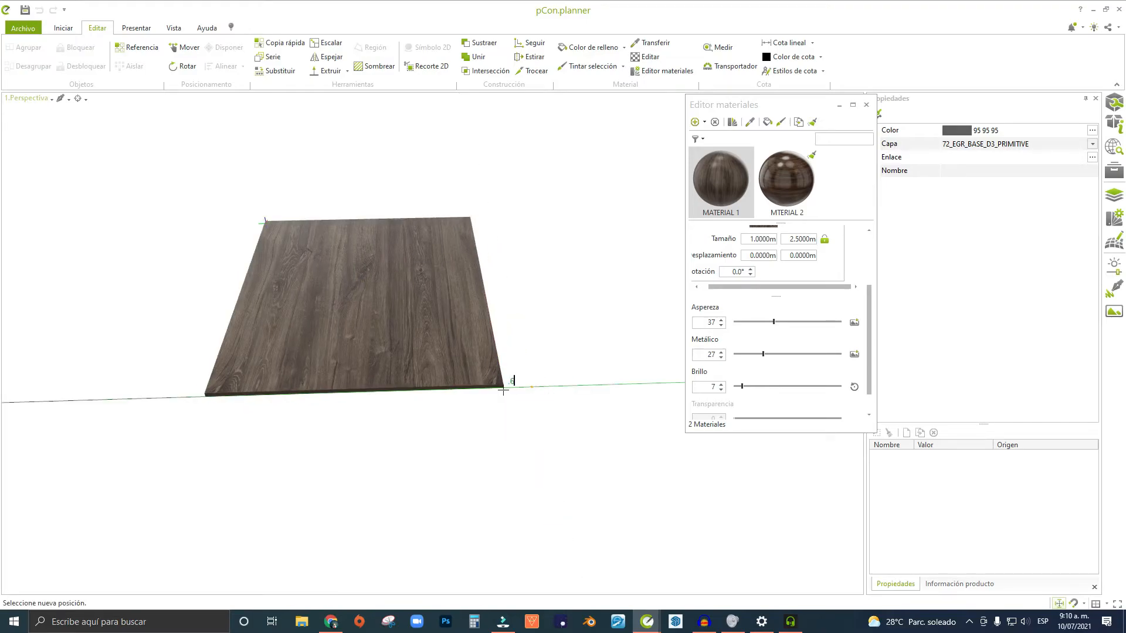
pyautogui.press('Return')
pyautogui.click(502, 391)
# Open the texture mapping on the board's thin edge for editing and reset it.
pyautogui.moveTo(503, 390); pyautogui.dragTo(327, 289, button='right')
pyautogui.moveTo(434, 403); pyautogui.dragTo(632, 146, button='right')
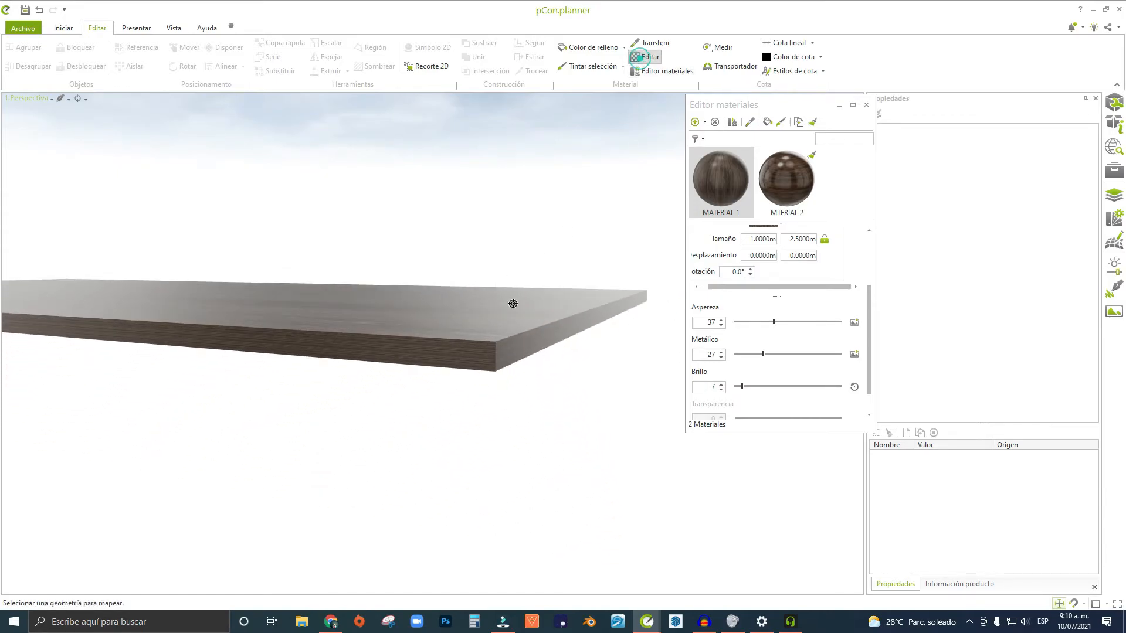
pyautogui.click(420, 317)
pyautogui.click(179, 61)
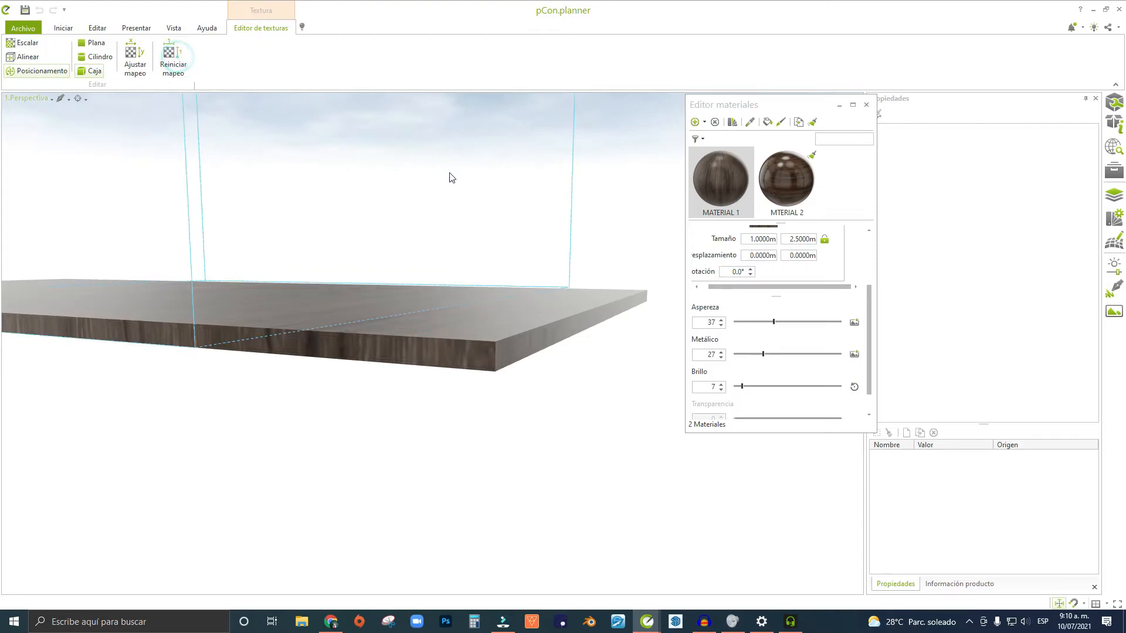
pyautogui.moveTo(475, 237); pyautogui.dragTo(252, 201, button='right')
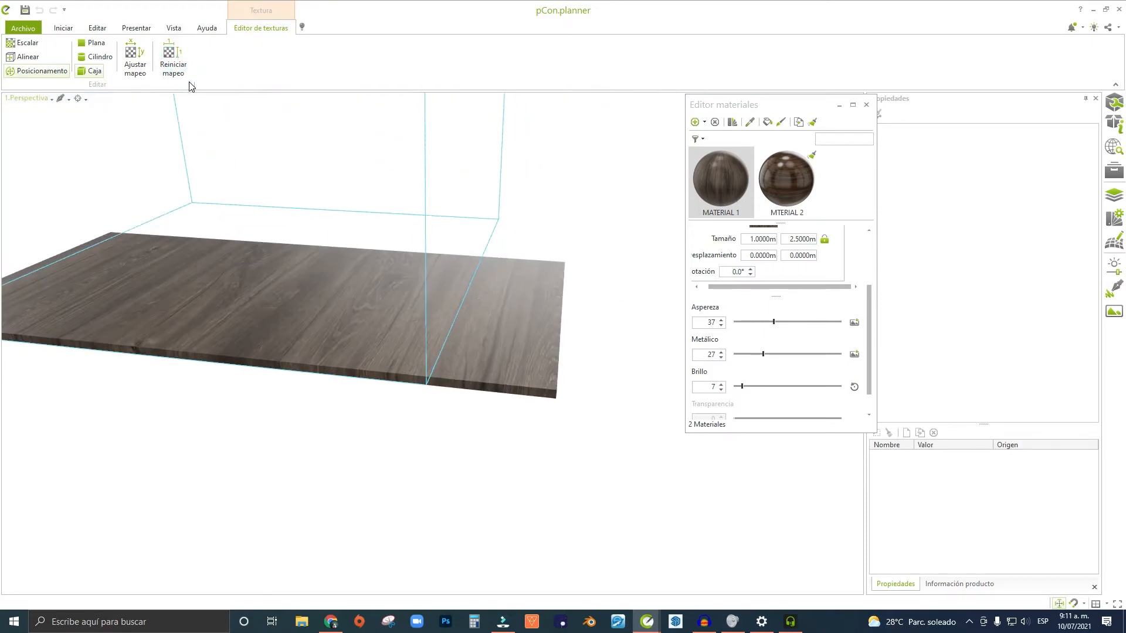
pyautogui.scroll(-4, 335, 265)
# Rotate the texture mapping on the board's thin edge so the grain runs along its length.
pyautogui.moveTo(322, 301); pyautogui.dragTo(183, 267, button='right')
pyautogui.scroll(2, 240, 246)
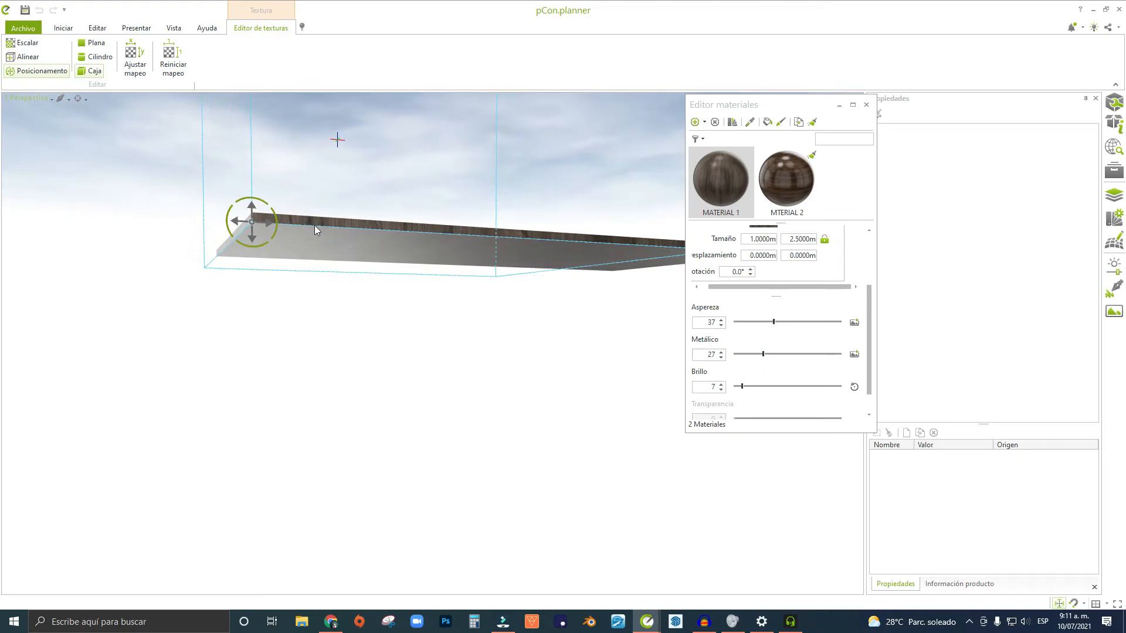
pyautogui.moveTo(314, 229); pyautogui.dragTo(266, 230, button='right')
pyautogui.click(277, 218)
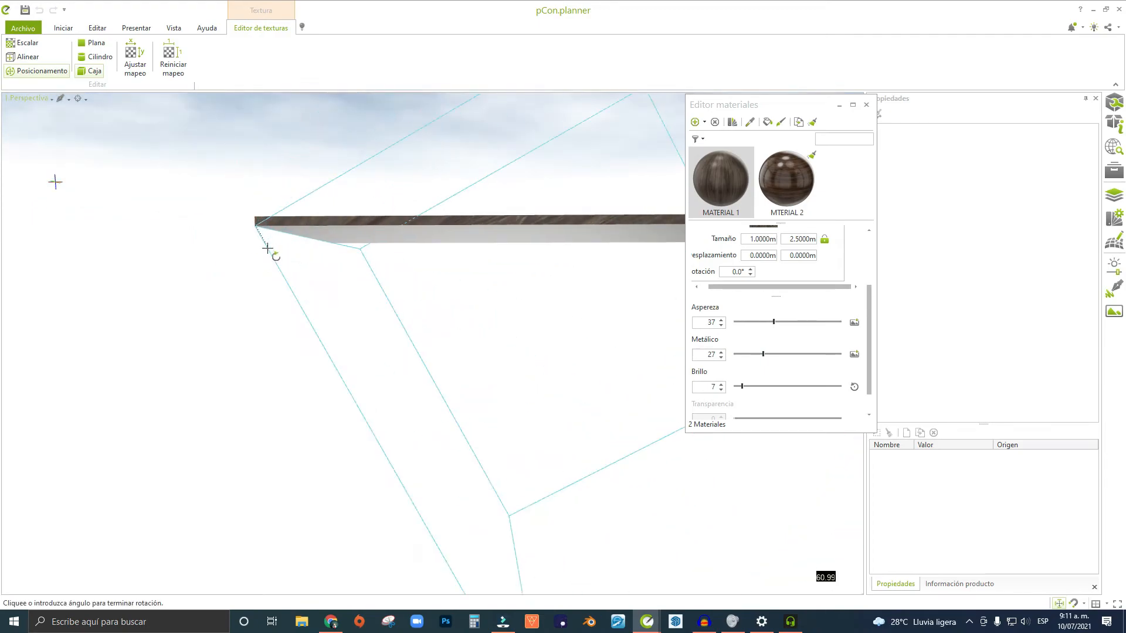
pyautogui.click(231, 267)
# Leave texture editing and examine the grain along the board's thin edge from different angles.
pyautogui.moveTo(231, 267); pyautogui.dragTo(402, 302, button='right')
pyautogui.scroll(-2, 402, 302)
pyautogui.moveTo(252, 296); pyautogui.dragTo(12, 391, button='middle')
pyautogui.scroll(3, 456, 281)
pyautogui.moveTo(456, 280); pyautogui.dragTo(418, 237, button='right')
pyautogui.scroll(-3, 418, 237)
pyautogui.moveTo(417, 237); pyautogui.dragTo(173, 309, button='middle')
pyautogui.moveTo(173, 309); pyautogui.dragTo(191, 370, button='right')
pyautogui.scroll(-3, 224, 305)
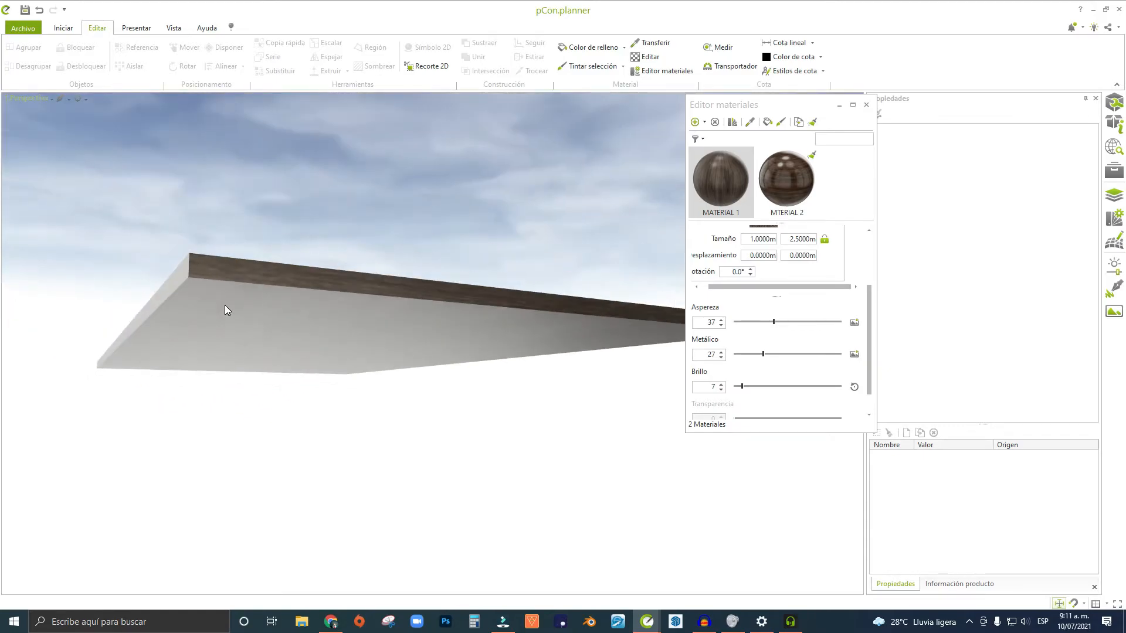
# Examine the grain on the board's top face and thin edges from different angles and distances.
pyautogui.moveTo(224, 305); pyautogui.dragTo(246, 386, button='right')
pyautogui.moveTo(246, 386); pyautogui.dragTo(330, 398, button='middle')
pyautogui.moveTo(117, 302); pyautogui.dragTo(90, 296, button='right')
pyautogui.moveTo(90, 301); pyautogui.dragTo(419, 457, button='middle')
pyautogui.scroll(-3, 364, 375)
pyautogui.moveTo(407, 396); pyautogui.dragTo(372, 369, button='middle')
pyautogui.click(380, 336)
pyautogui.click(487, 374)
pyautogui.moveTo(223, 410); pyautogui.dragTo(322, 388, button='right')
pyautogui.scroll(-3, 481, 206)
pyautogui.moveTo(499, 336); pyautogui.dragTo(425, 367, button='middle')
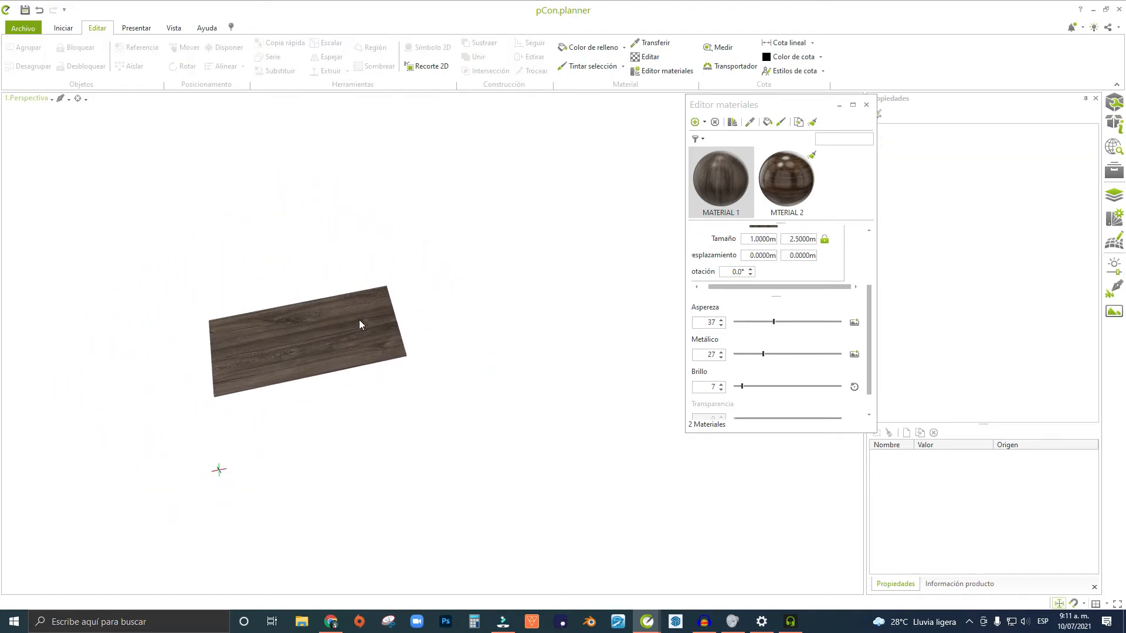
pyautogui.scroll(5, 329, 335)
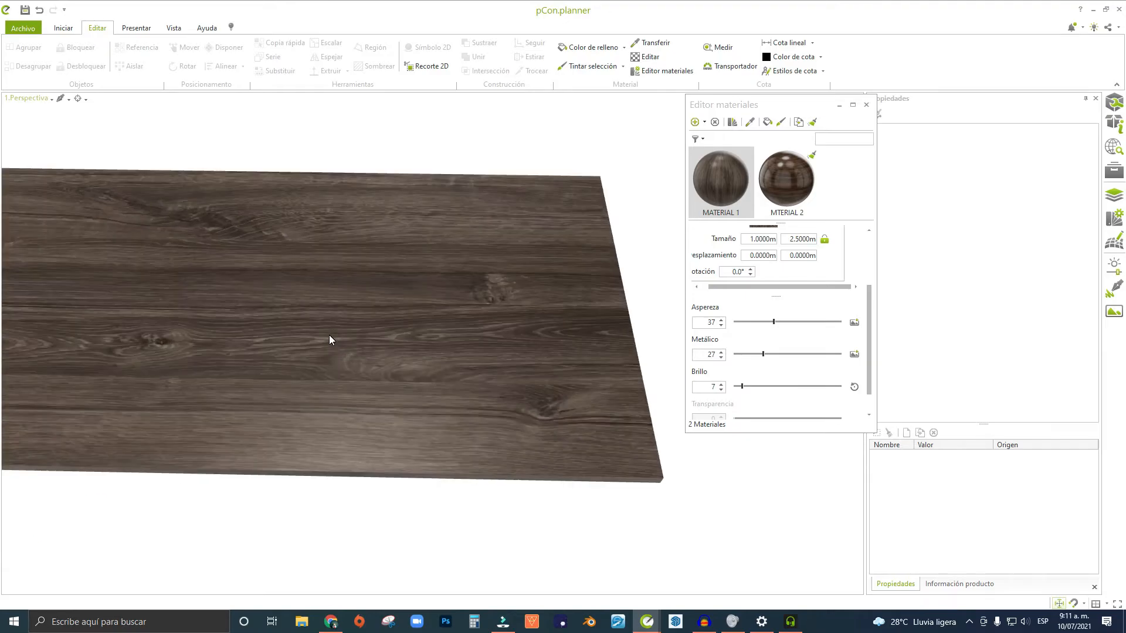
pyautogui.scroll(-5, 404, 304)
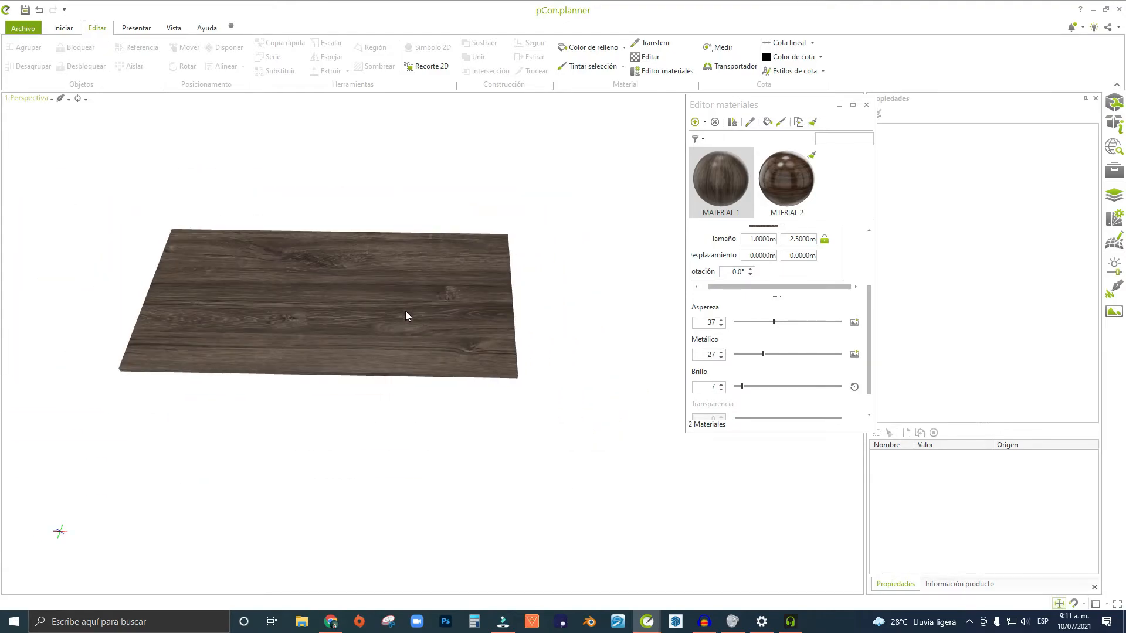
pyautogui.moveTo(410, 244); pyautogui.dragTo(476, 269, button='middle')
pyautogui.scroll(5, 361, 352)
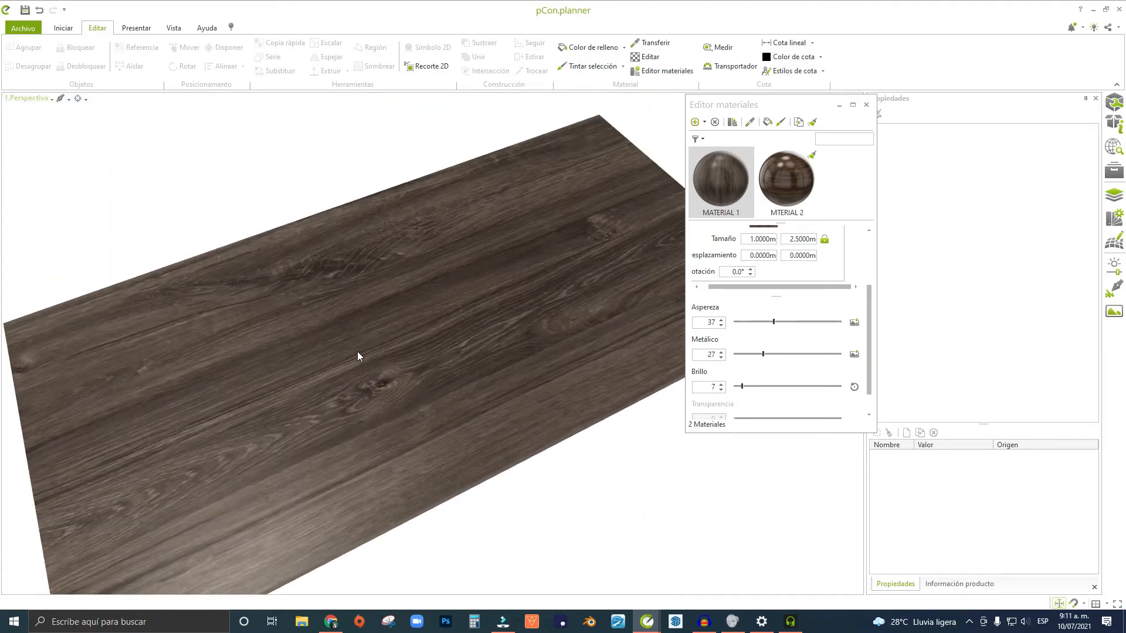
pyautogui.moveTo(360, 351); pyautogui.dragTo(344, 334, button='middle')
pyautogui.scroll(-5, 380, 284)
pyautogui.moveTo(380, 284); pyautogui.dragTo(275, 292, button='middle')
pyautogui.moveTo(467, 269); pyautogui.dragTo(282, 306, button='middle')
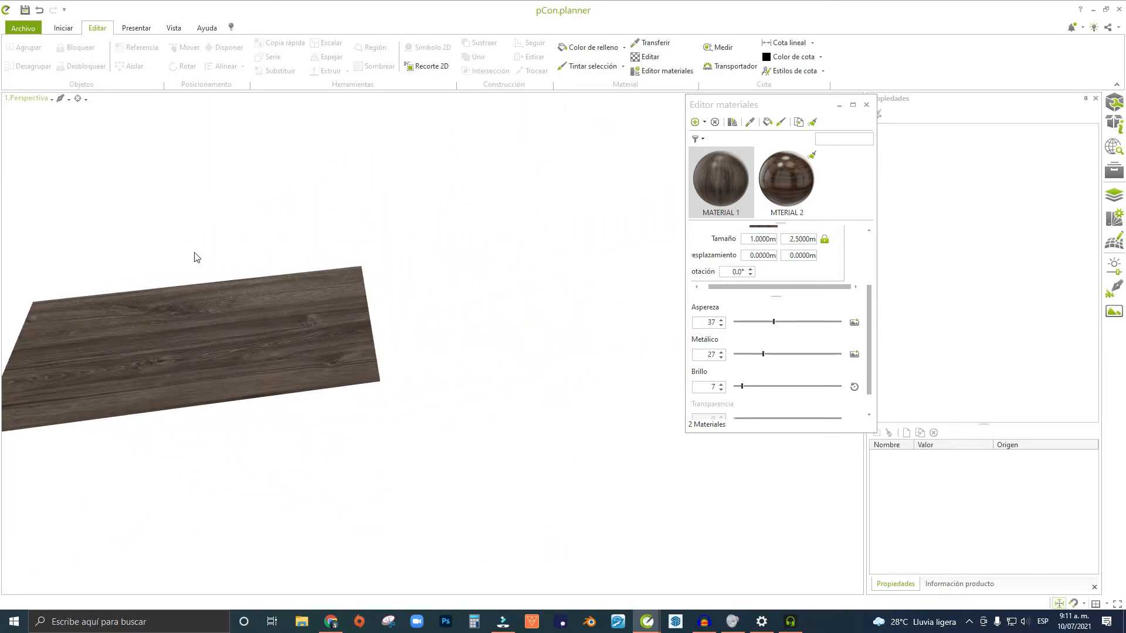
pyautogui.moveTo(335, 281); pyautogui.dragTo(356, 239, button='middle')
pyautogui.scroll(4, 410, 299)
pyautogui.scroll(3, 410, 300)
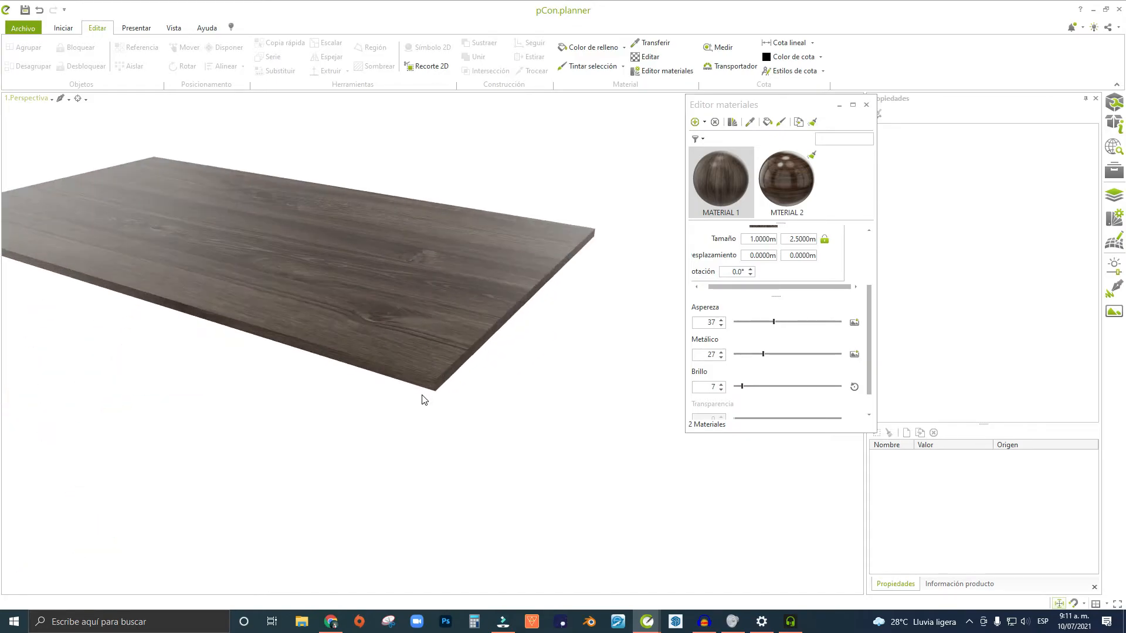
pyautogui.scroll(-6, 432, 377)
pyautogui.moveTo(301, 309); pyautogui.dragTo(444, 332, button='middle')
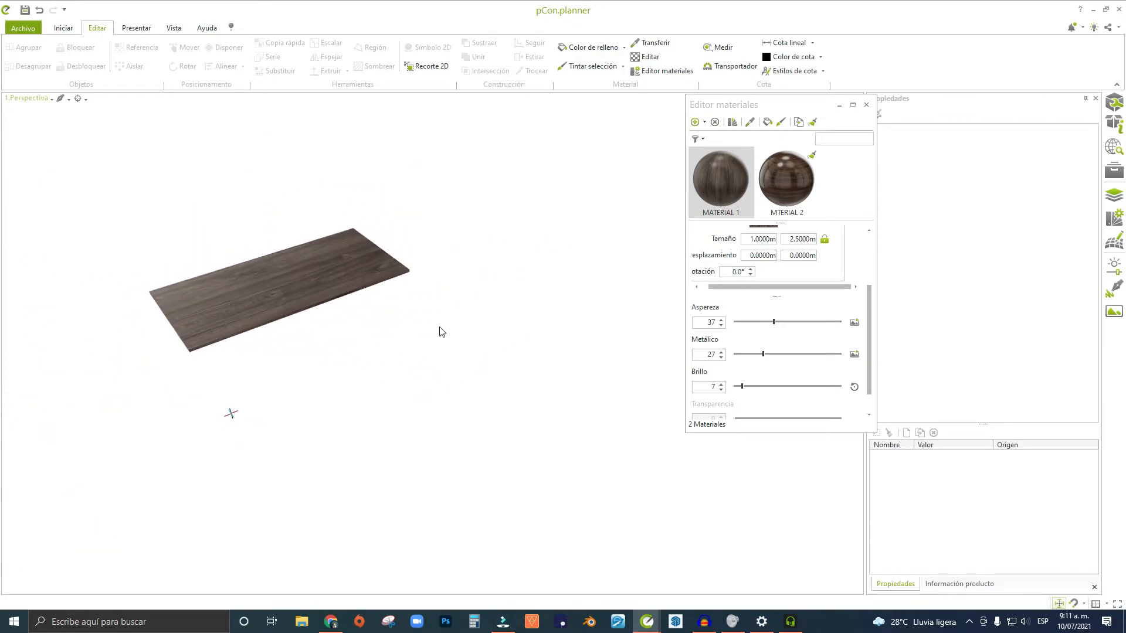
pyautogui.scroll(3, 217, 332)
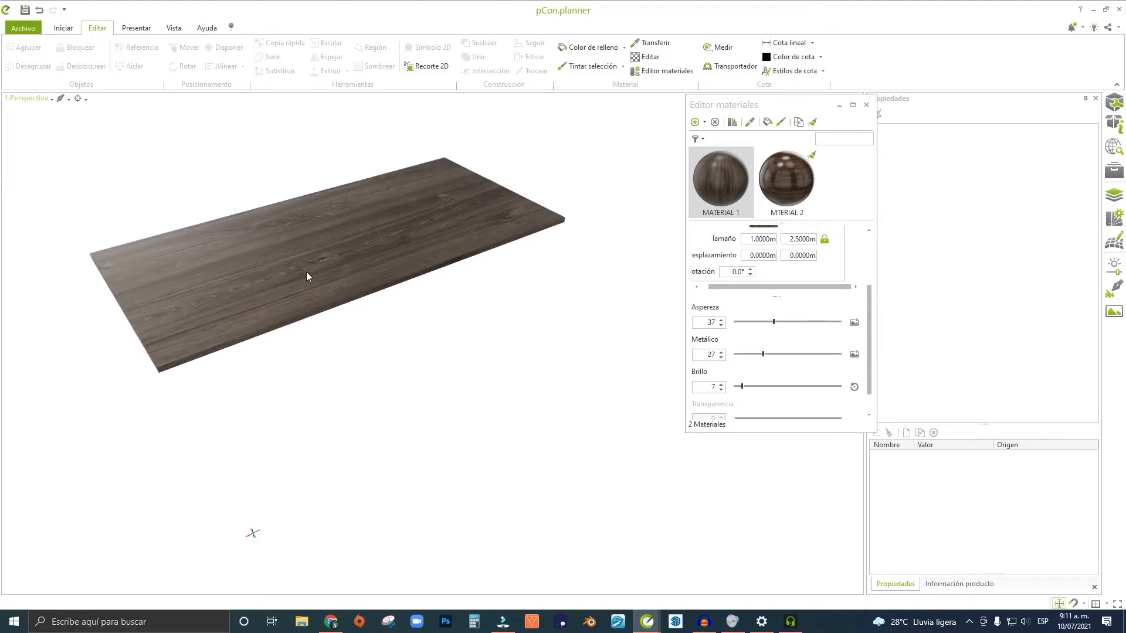
pyautogui.moveTo(311, 283); pyautogui.dragTo(343, 308, button='middle')
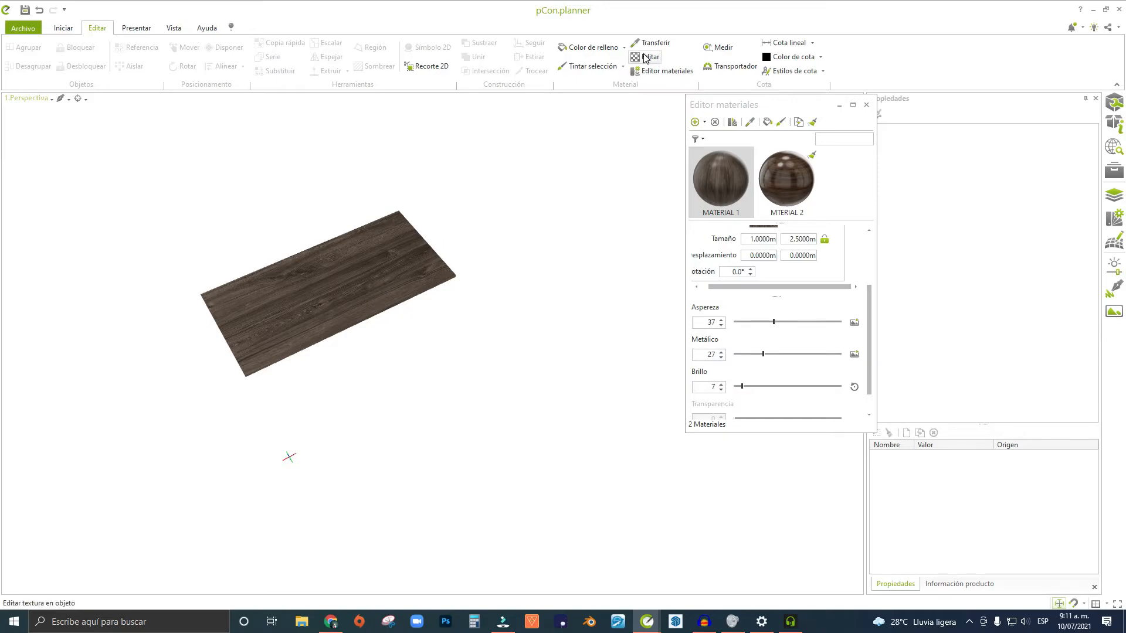
pyautogui.click(349, 281)
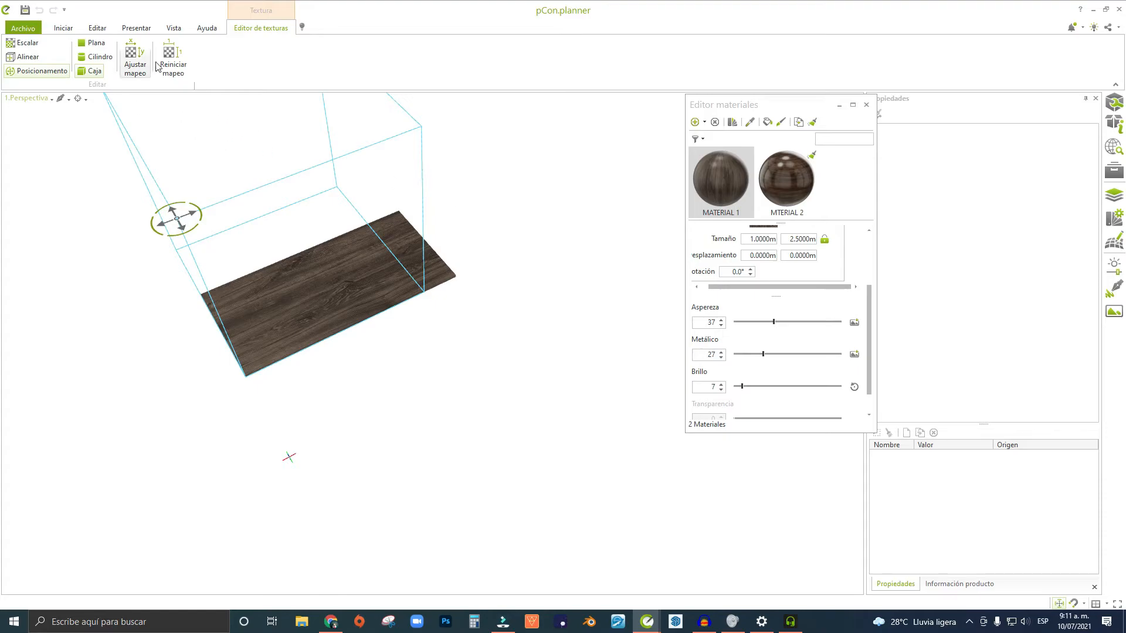
pyautogui.click(522, 207)
pyautogui.scroll(-1, 409, 269)
pyautogui.moveTo(409, 269); pyautogui.dragTo(367, 229, button='right')
pyautogui.scroll(4, 307, 353)
pyautogui.moveTo(367, 228); pyautogui.dragTo(356, 290, button='middle')
pyautogui.scroll(-3, 313, 376)
pyautogui.scroll(-3, 313, 376)
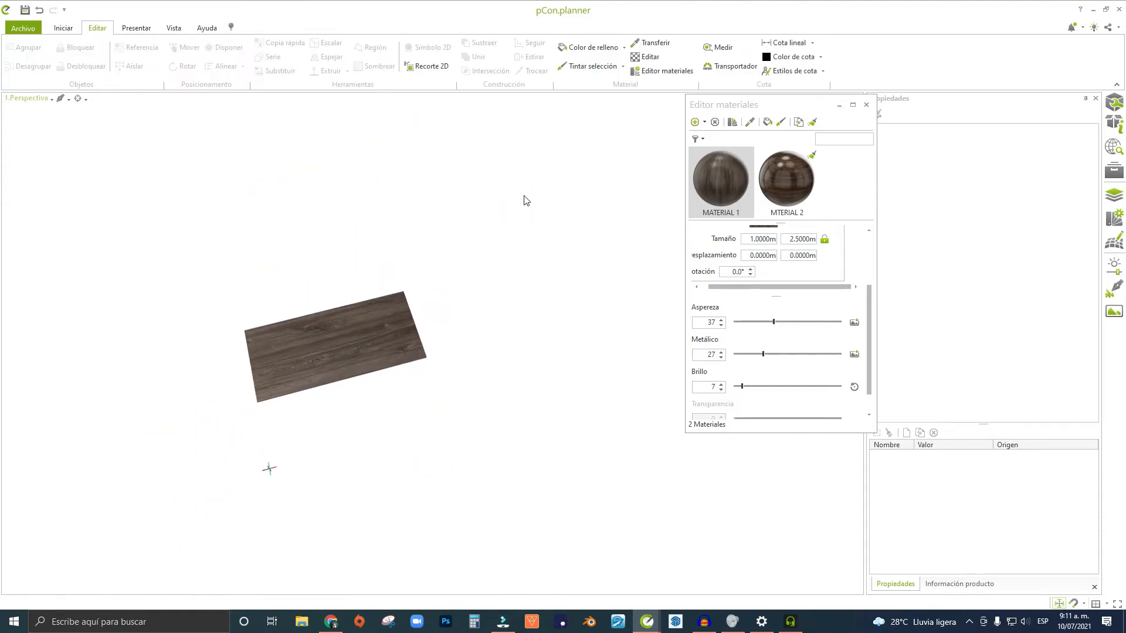
# Reposition the texture mapping on the board's top face to shift the grain pattern, and leave texture editing.
pyautogui.click(326, 372)
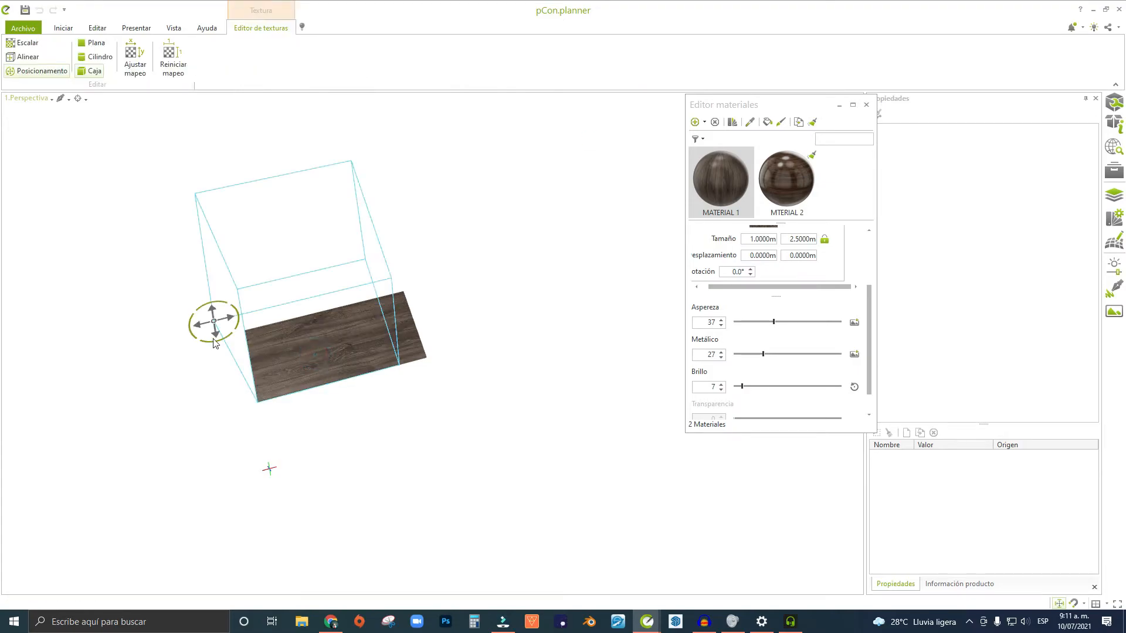
pyautogui.scroll(2, 218, 328)
pyautogui.moveTo(212, 335); pyautogui.dragTo(256, 397)
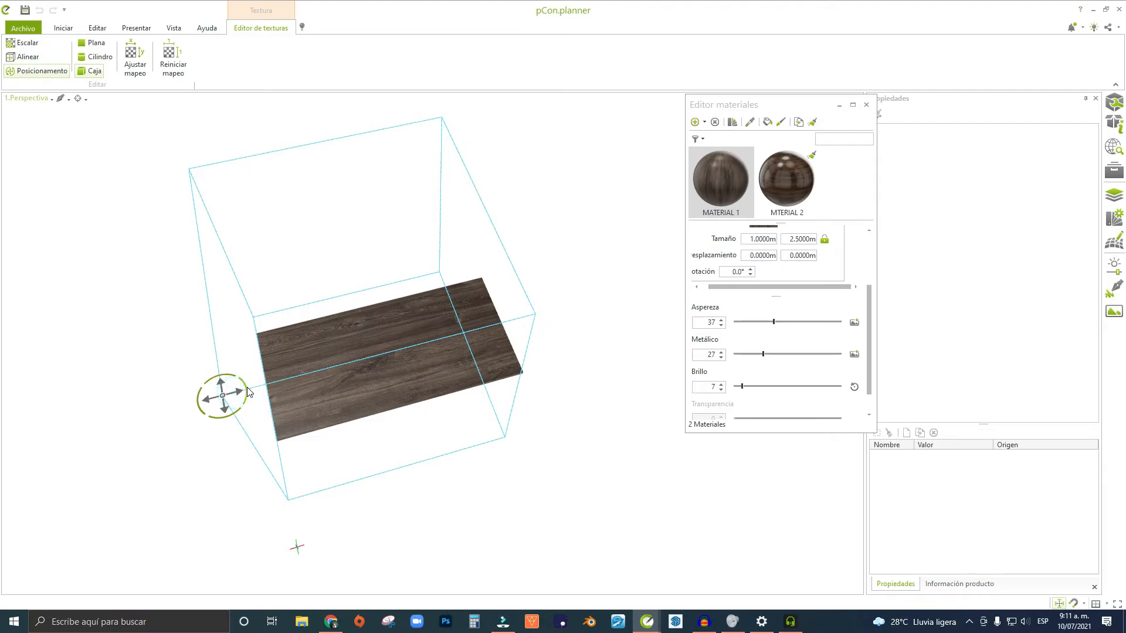
pyautogui.click(245, 388)
pyautogui.click(186, 374)
pyautogui.scroll(-3, 407, 366)
# Make two copies of the board, placing them one after another in a row along the red axis.
pyautogui.click(404, 372)
pyautogui.scroll(-3, 404, 373)
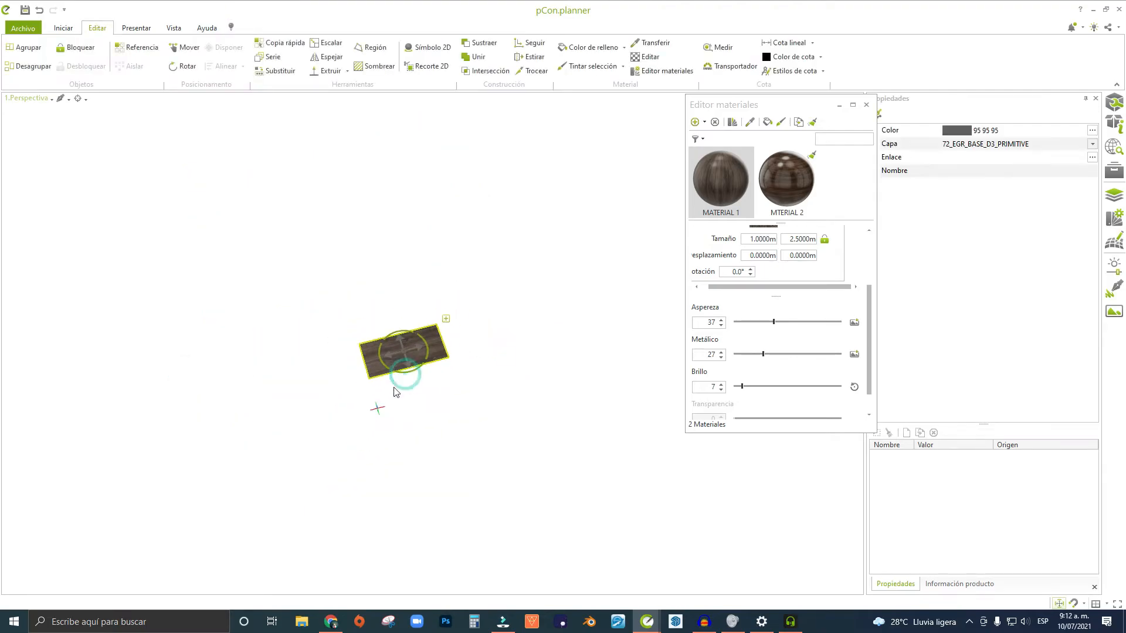
pyautogui.moveTo(401, 378); pyautogui.dragTo(322, 369, button='middle')
pyautogui.keyDown('ctrl'); pyautogui.moveTo(339, 335); pyautogui.dragTo(409, 330); pyautogui.keyUp('ctrl')
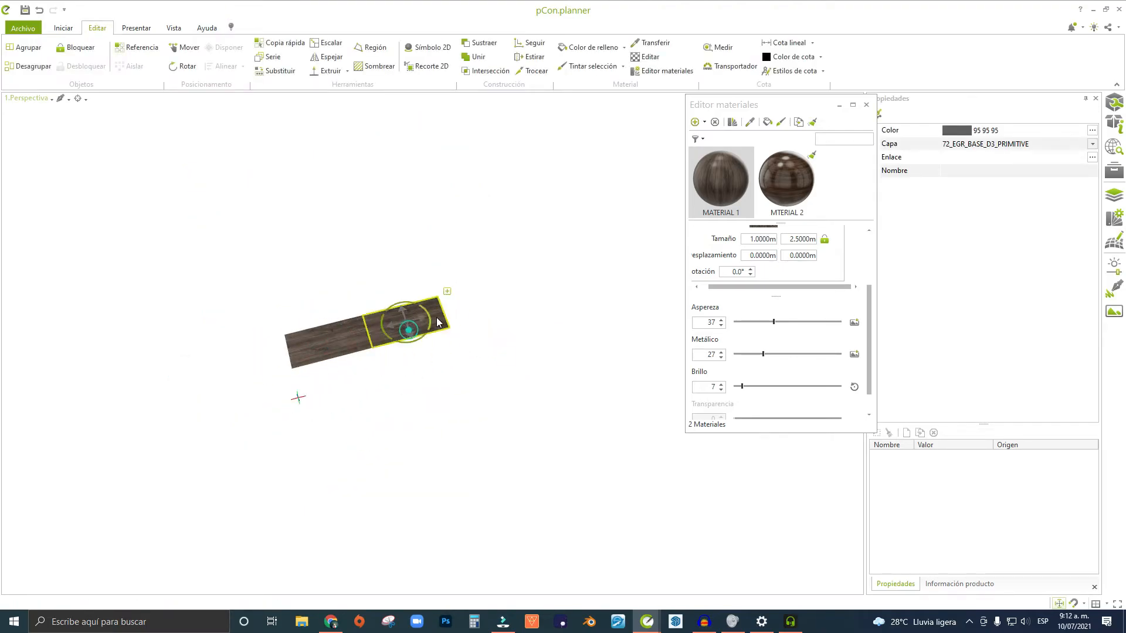
pyautogui.click(429, 320)
pyautogui.press('Escape')
pyautogui.click(423, 319)
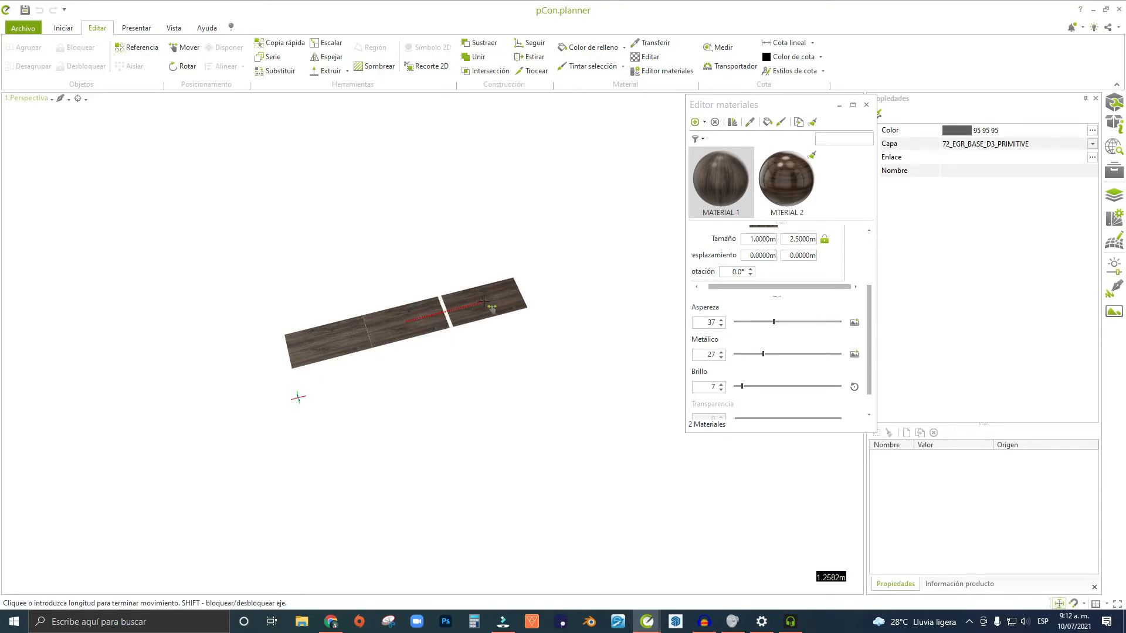
pyautogui.click(481, 300)
# Try to rotate the end board of the row in its own plane.
pyautogui.scroll(3, 472, 319)
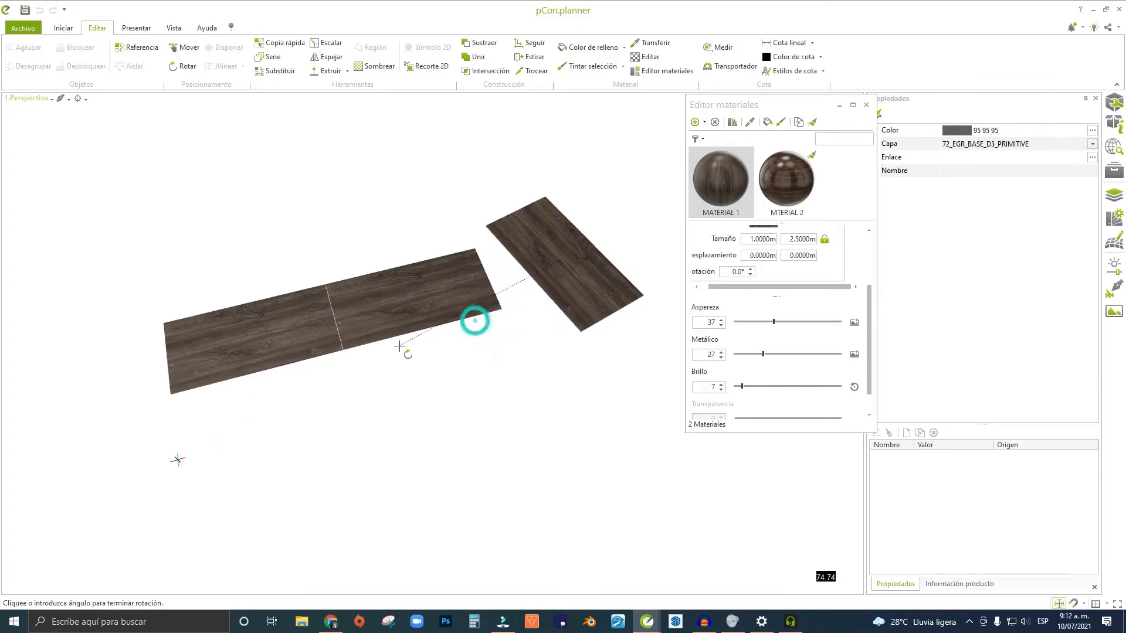
pyautogui.click(474, 391)
pyautogui.scroll(3, 380, 328)
pyautogui.moveTo(311, 337); pyautogui.dragTo(422, 384, button='right')
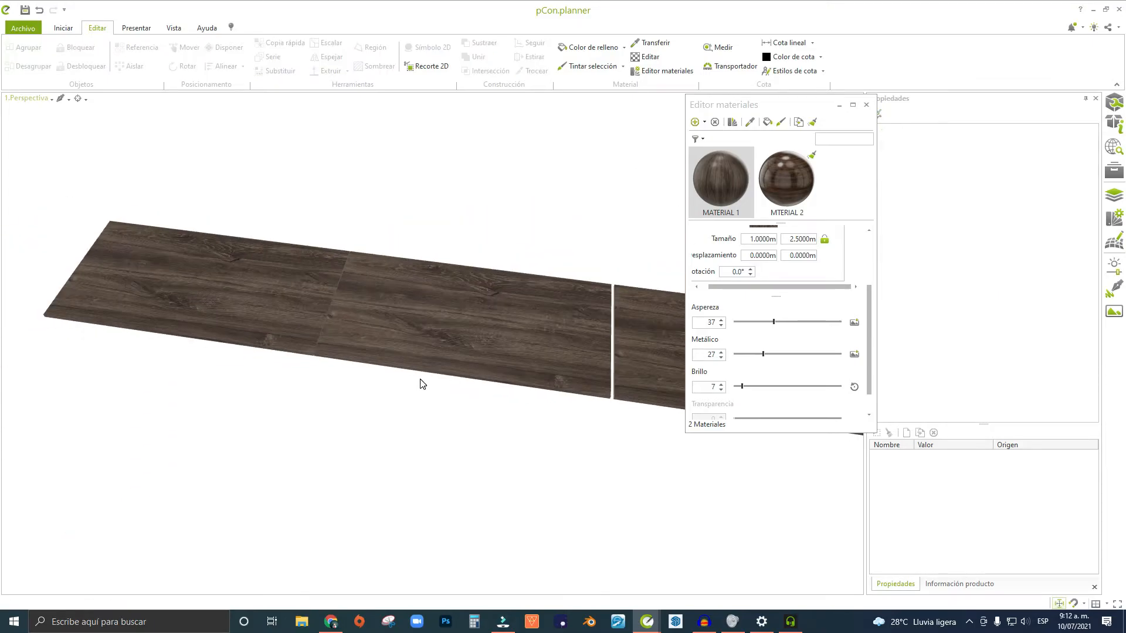
# Shift the texture mapping on the middle board's top face and leave texture editing.
pyautogui.click(485, 300)
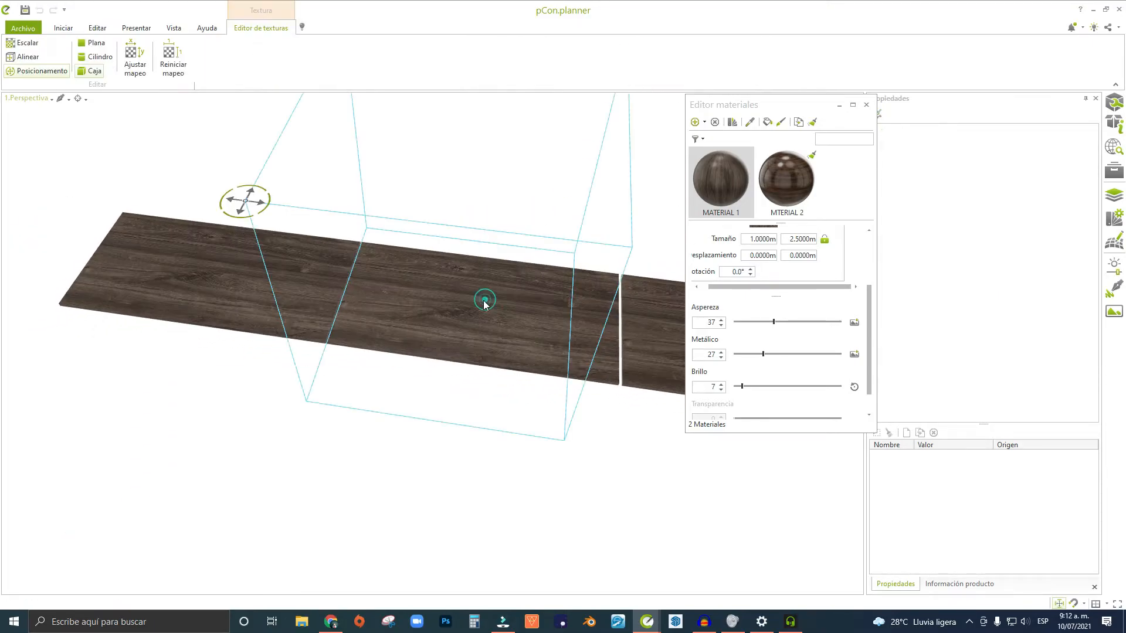
pyautogui.moveTo(240, 210); pyautogui.dragTo(280, 246)
pyautogui.click(497, 416)
pyautogui.moveTo(268, 332); pyautogui.dragTo(385, 332, button='right')
# Reset the texture mapping of the whole middle board and deselect it.
pyautogui.click(354, 251)
pyautogui.moveTo(354, 251); pyautogui.dragTo(332, 291, button='right')
pyautogui.rightClick(332, 291)
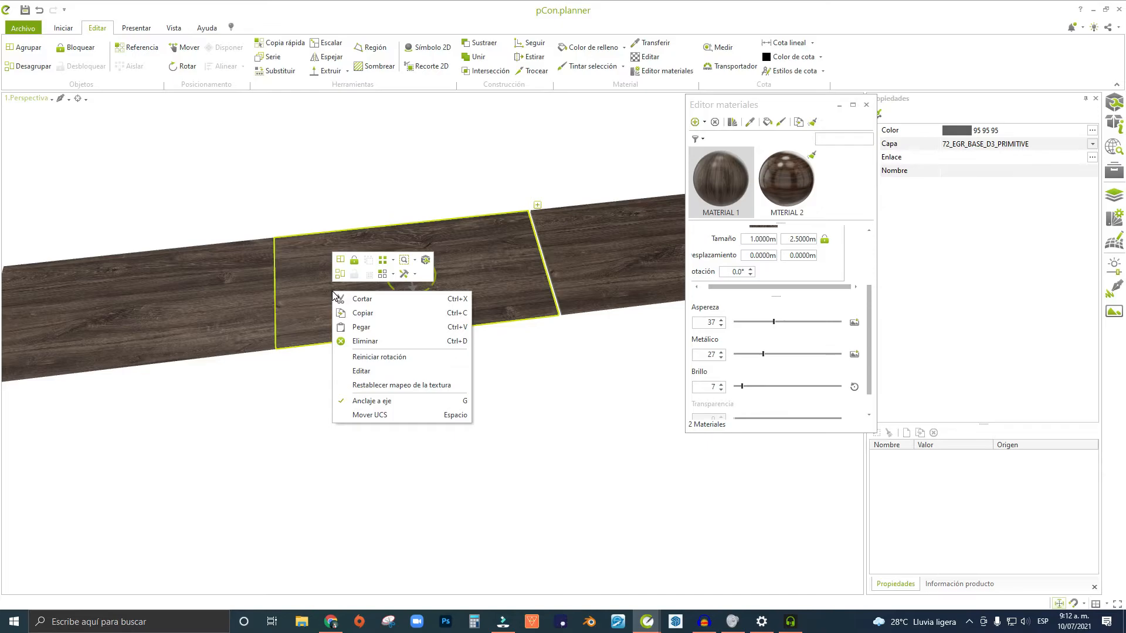
pyautogui.click(399, 385)
pyautogui.click(450, 379)
pyautogui.scroll(-1, 399, 337)
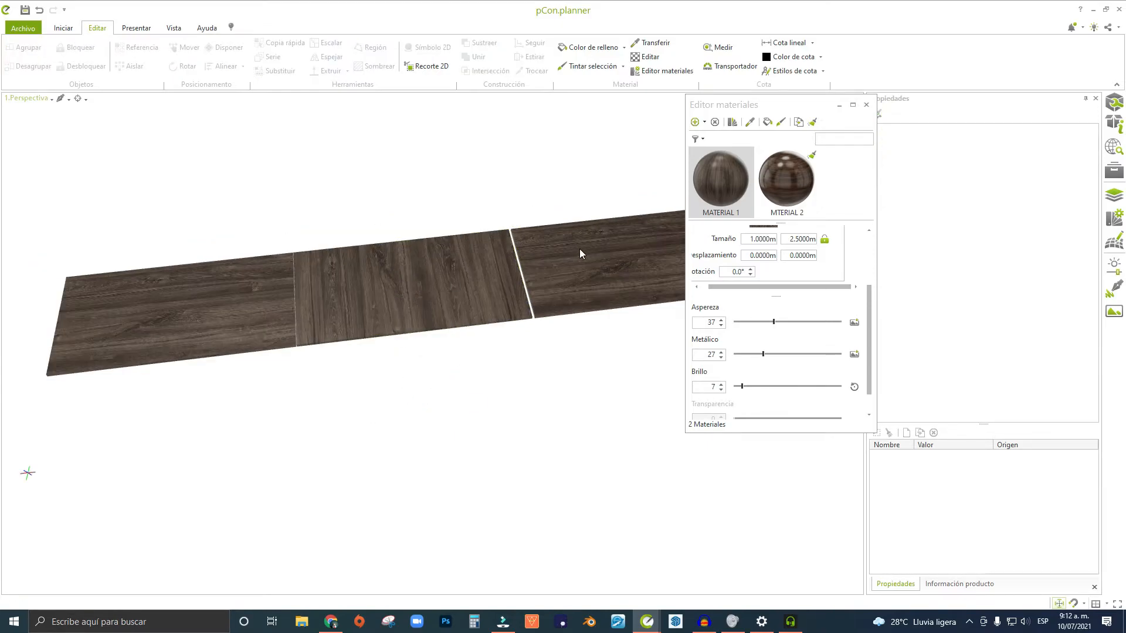
# Reset the texture mapping of the separated end board.
pyautogui.click(579, 249)
pyautogui.moveTo(578, 248); pyautogui.dragTo(264, 319, button='middle')
pyautogui.rightClick(278, 320)
pyautogui.click(357, 414)
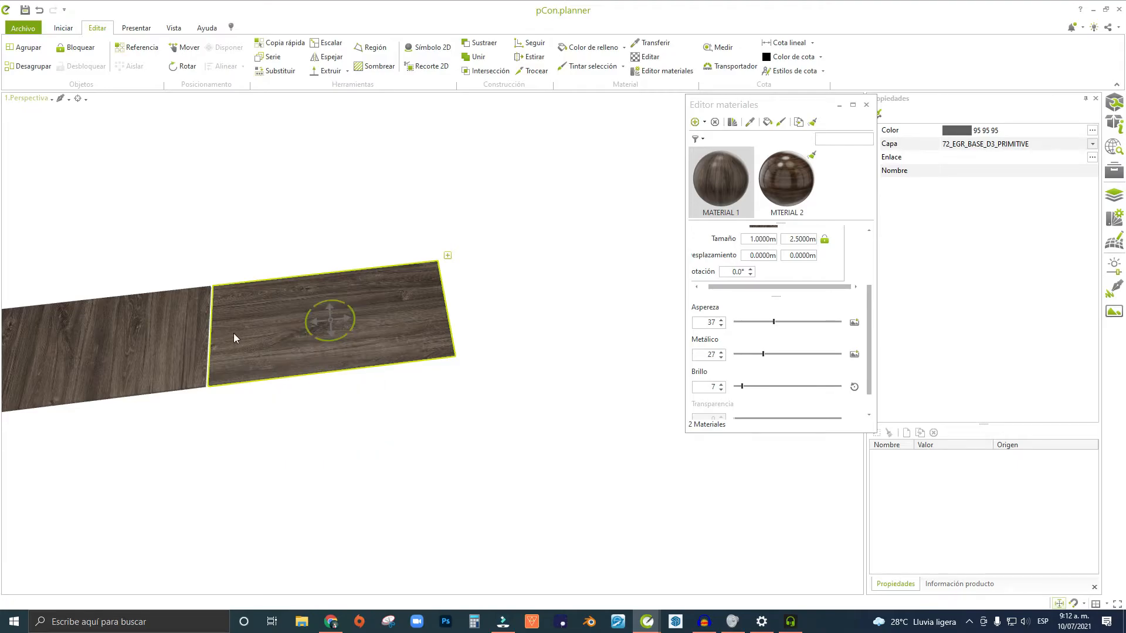
pyautogui.rightClick(251, 331)
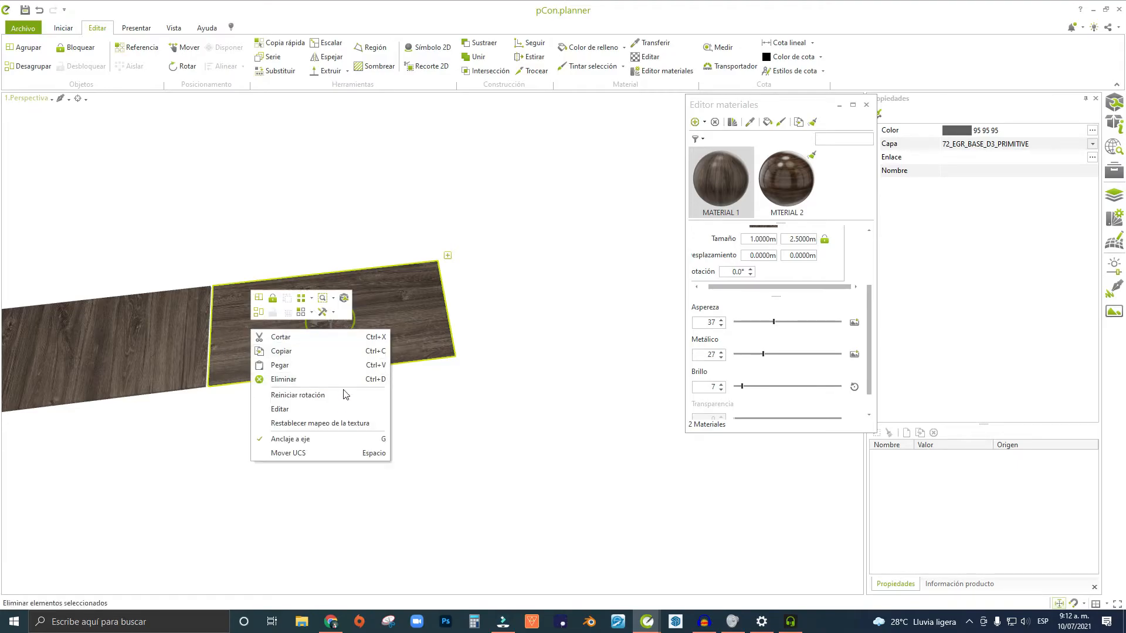
pyautogui.click(359, 423)
pyautogui.moveTo(359, 423); pyautogui.dragTo(295, 355, button='right')
pyautogui.moveTo(388, 321); pyautogui.dragTo(168, 353, button='right')
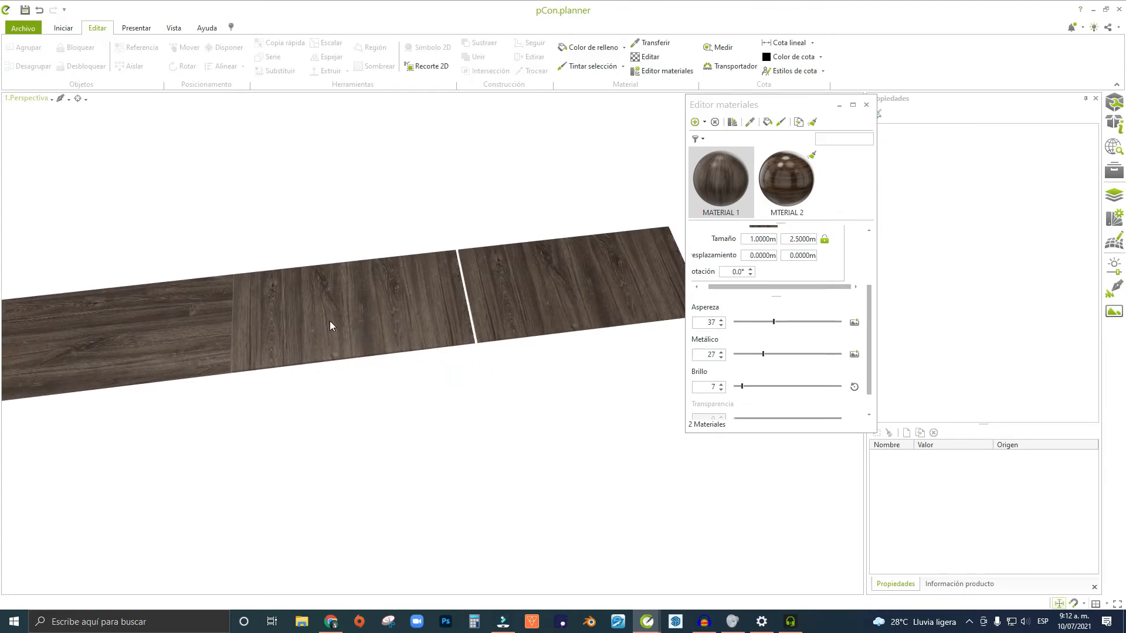
# Rotate the texture mapping on the middle board's top face by 90° and shift it about 0.84 m along the green axis.
pyautogui.click(650, 56)
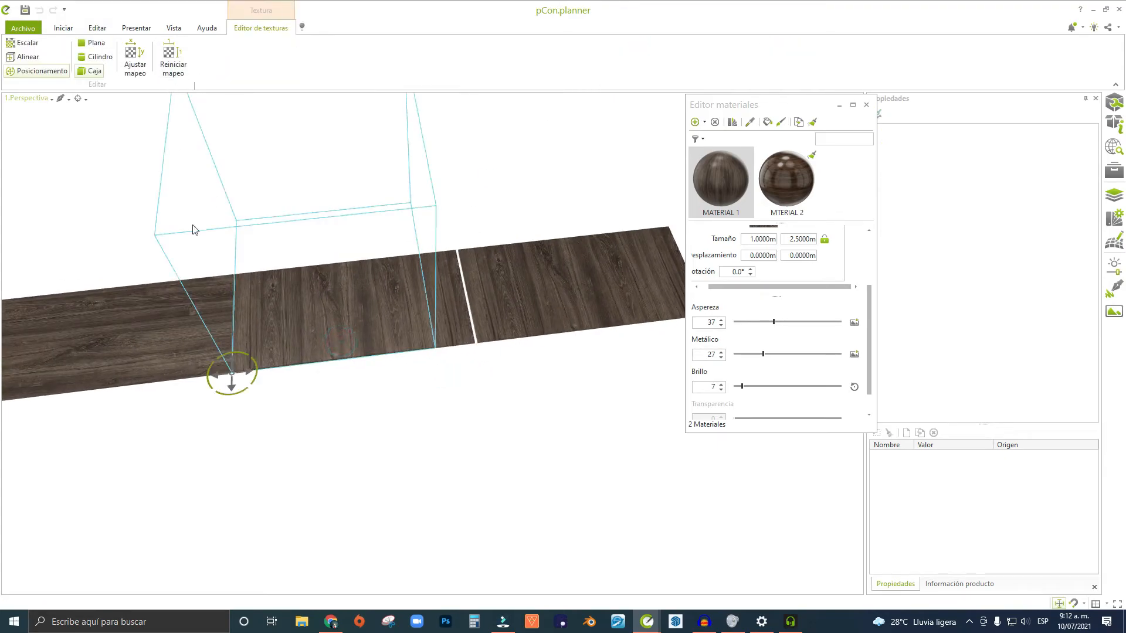
pyautogui.moveTo(259, 369); pyautogui.dragTo(236, 407)
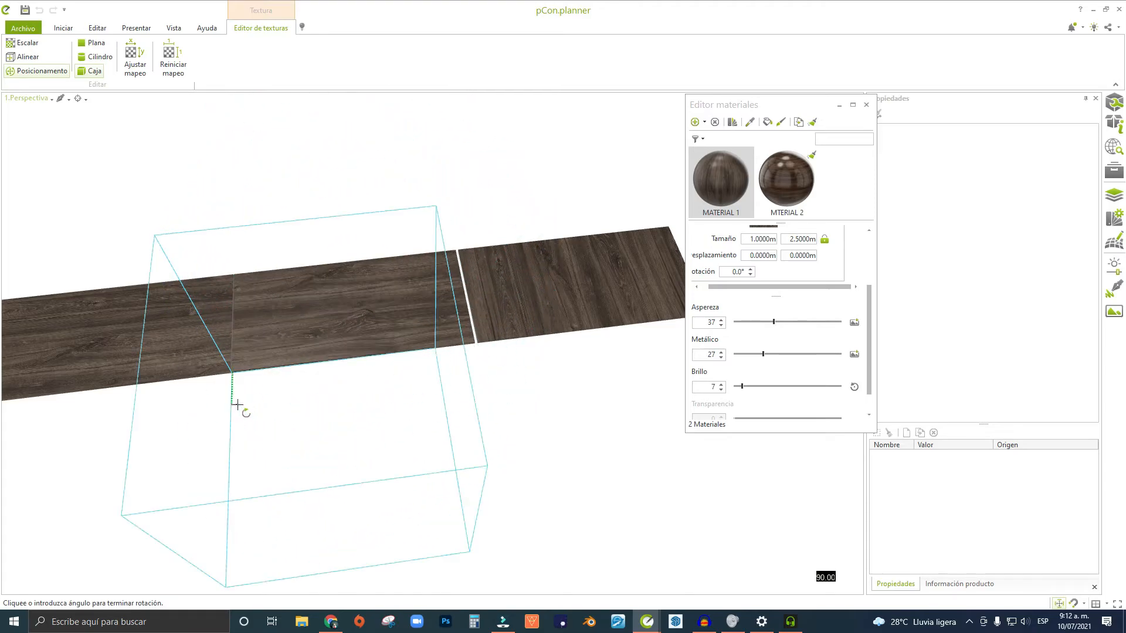
pyautogui.click(230, 392)
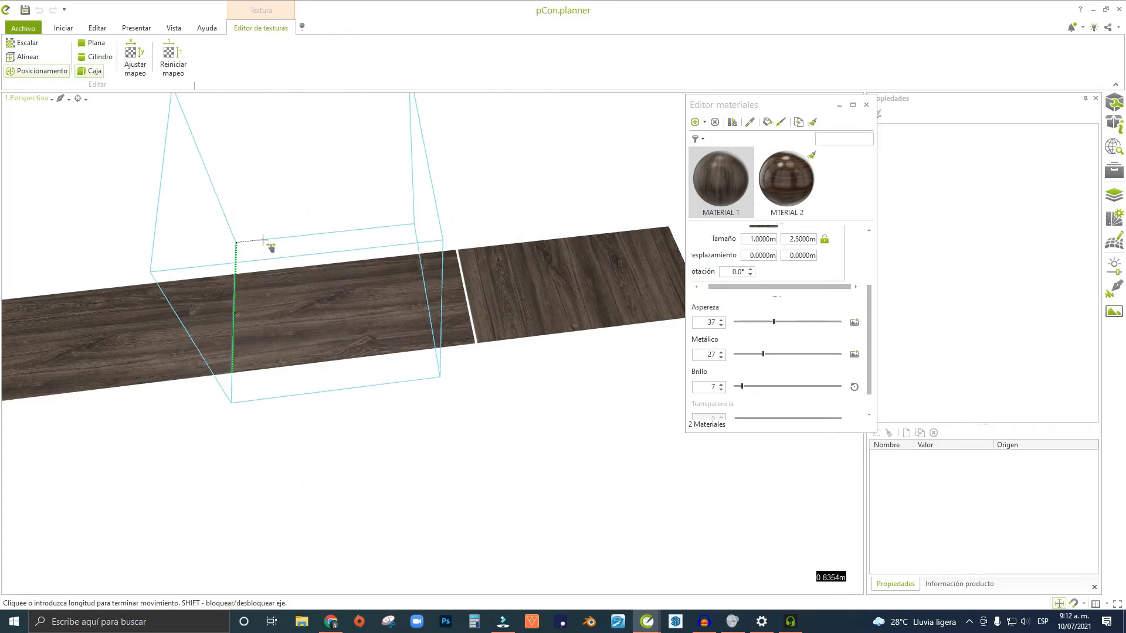
pyautogui.click(264, 242)
pyautogui.click(412, 508)
# Rotate the texture mapping on the end board's top face so the grain runs along its length.
pyautogui.click(650, 56)
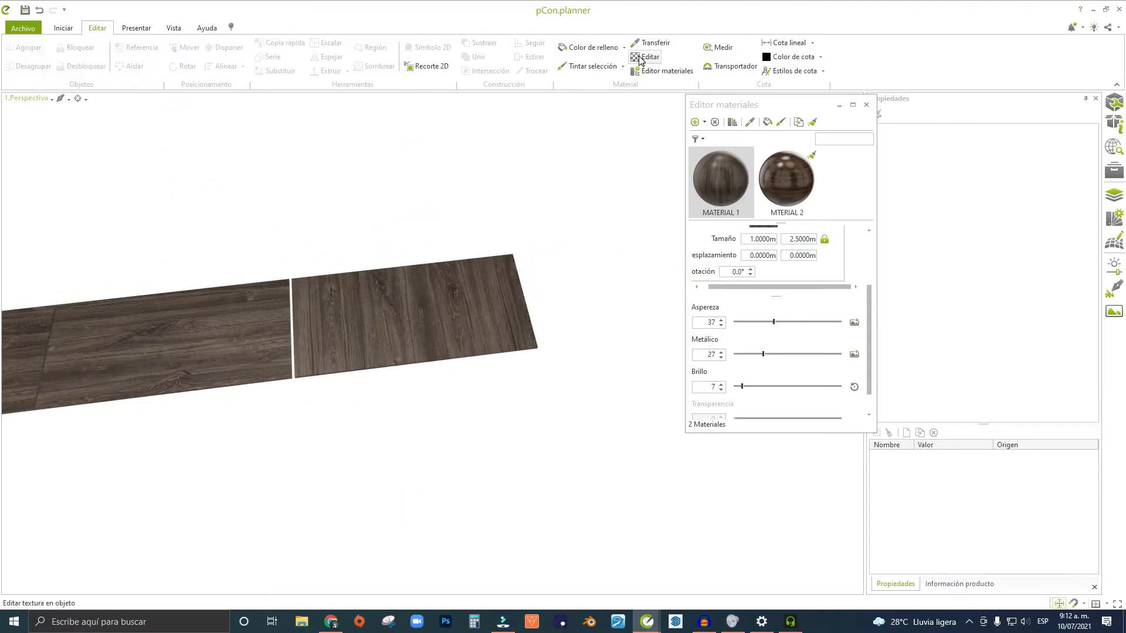
pyautogui.click(433, 271)
pyautogui.click(319, 377)
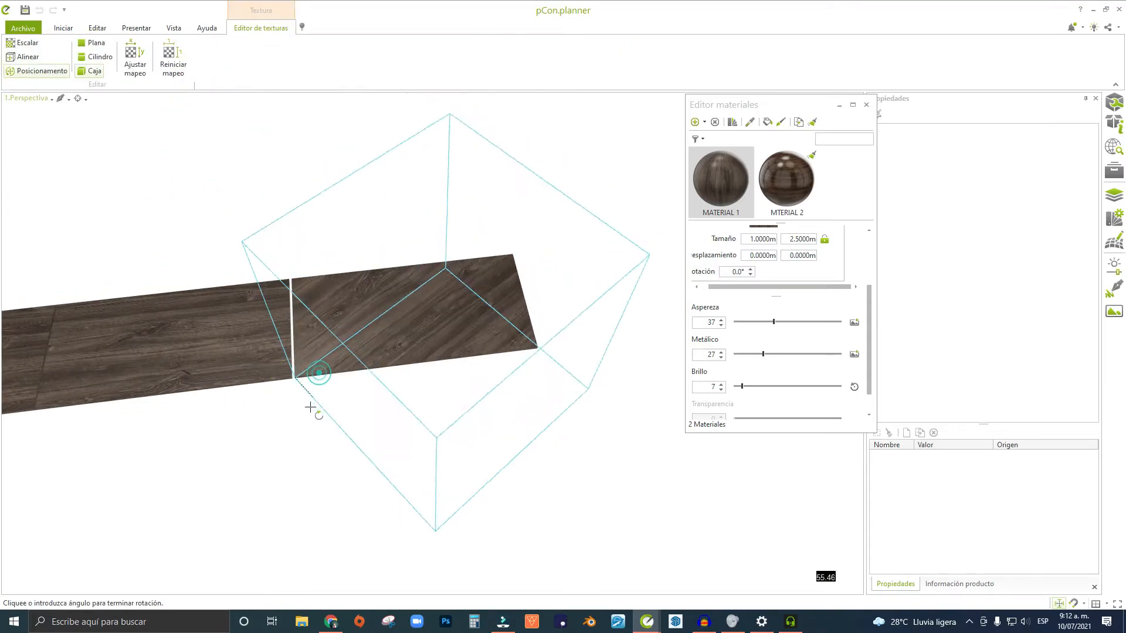
pyautogui.click(295, 422)
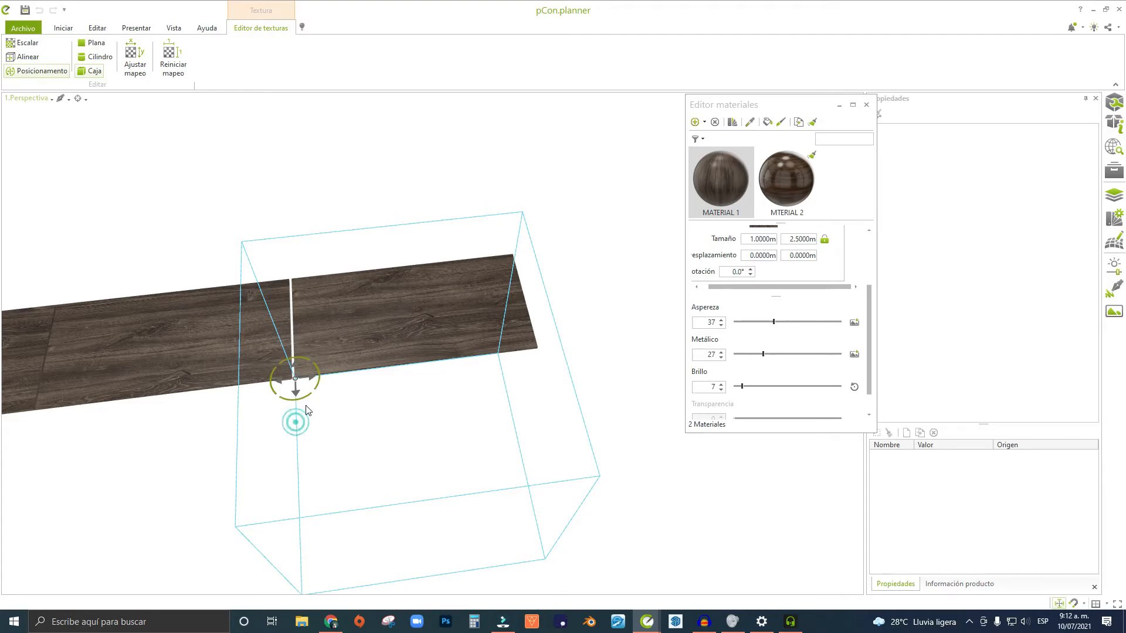
pyautogui.click(314, 375)
pyautogui.click(435, 390)
pyautogui.click(368, 407)
# Examine how the grain pattern differs and continues across the top faces of the three boards.
pyautogui.scroll(-3, 368, 405)
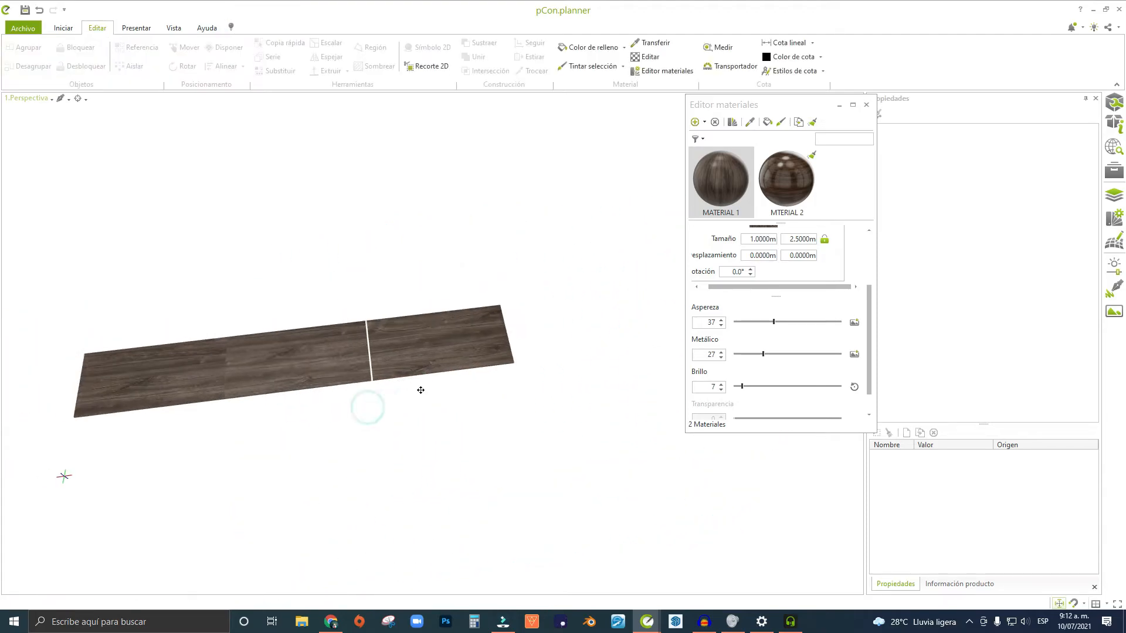
pyautogui.moveTo(367, 390); pyautogui.dragTo(453, 379, button='middle')
pyautogui.scroll(4, 391, 368)
pyautogui.moveTo(229, 334); pyautogui.dragTo(344, 302, button='right')
pyautogui.moveTo(218, 325); pyautogui.dragTo(389, 290, button='middle')
pyautogui.moveTo(388, 291); pyautogui.dragTo(316, 357, button='right')
pyautogui.click(256, 405)
pyautogui.click(416, 324)
pyautogui.click(547, 214)
pyautogui.click(487, 456)
pyautogui.moveTo(394, 369); pyautogui.dragTo(328, 394, button='right')
pyautogui.moveTo(403, 337)
pyautogui.mouseDown(button='right')
pyautogui.moveTo(449, 334)
pyautogui.moveTo(280, 377)
pyautogui.moveTo(457, 377)
pyautogui.moveTo(423, 418)
pyautogui.mouseUp(button='right')
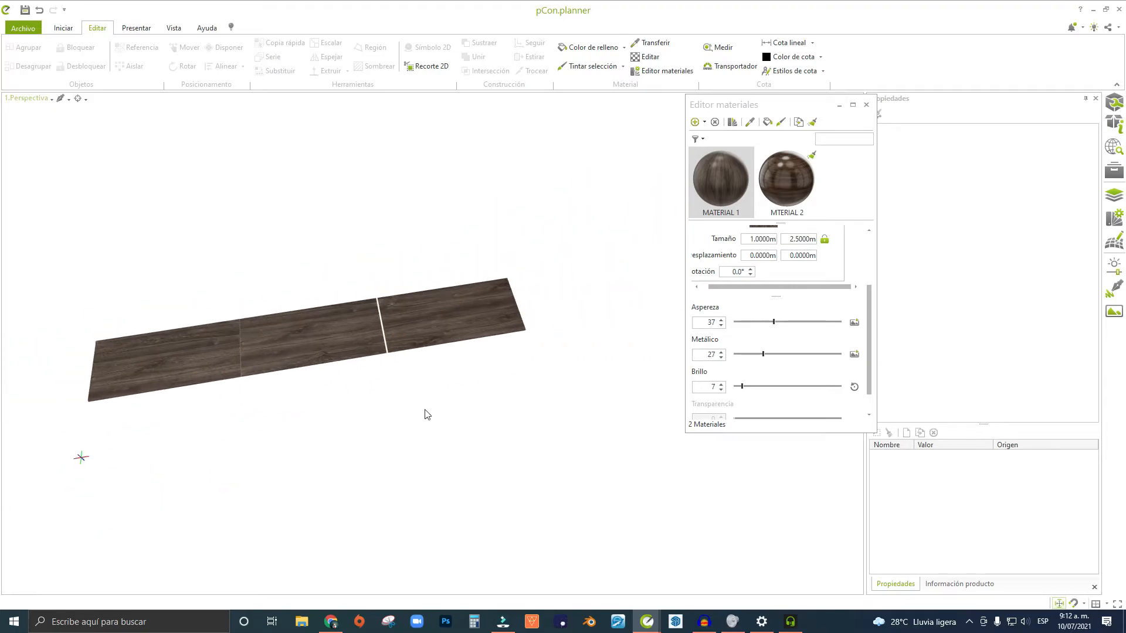
# Rotate the texture mapping on the middle board's thin long edge so the grain runs along its length.
pyautogui.scroll(5, 402, 288)
pyautogui.moveTo(400, 299); pyautogui.dragTo(420, 344, button='right')
pyautogui.click(639, 57)
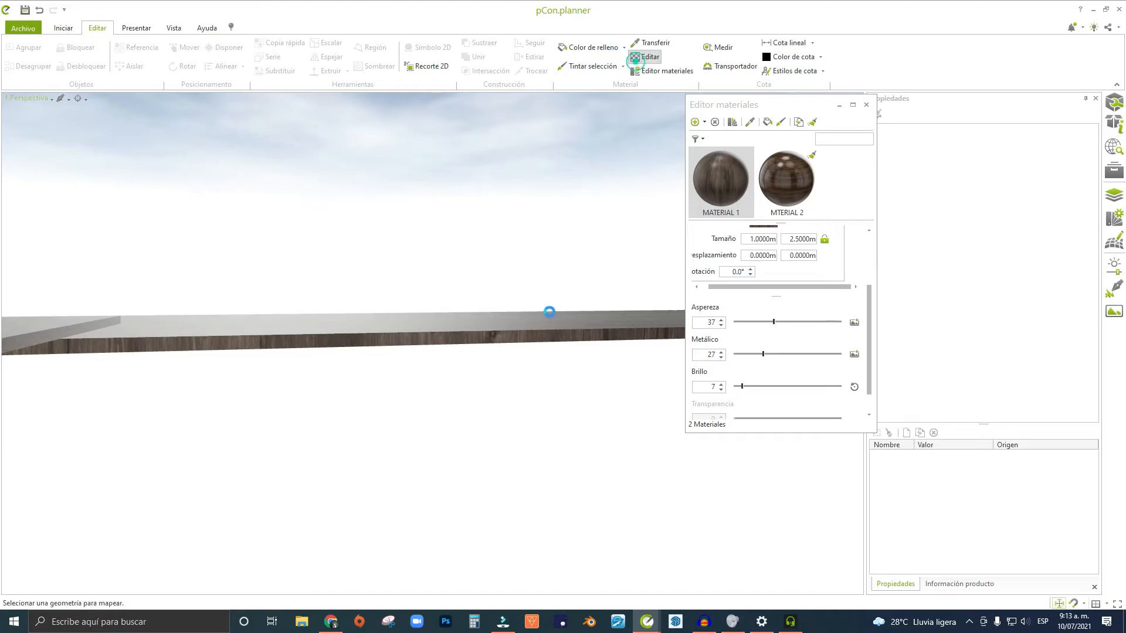
pyautogui.click(492, 340)
pyautogui.moveTo(170, 313); pyautogui.dragTo(146, 373)
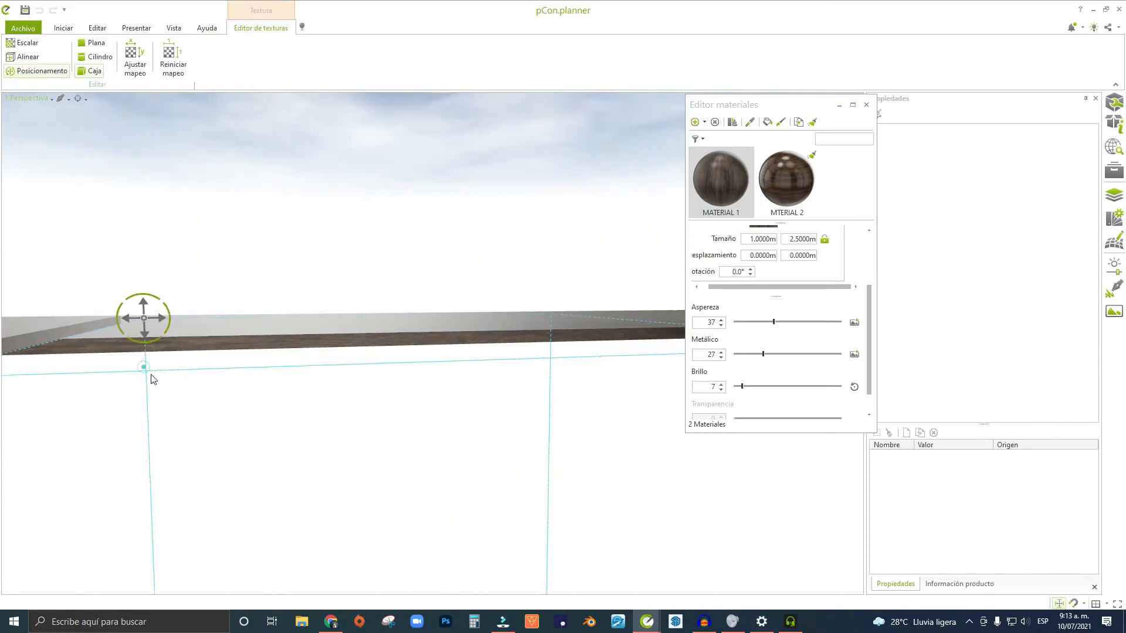
pyautogui.click(201, 404)
pyautogui.moveTo(341, 376); pyautogui.dragTo(592, 271, button='middle')
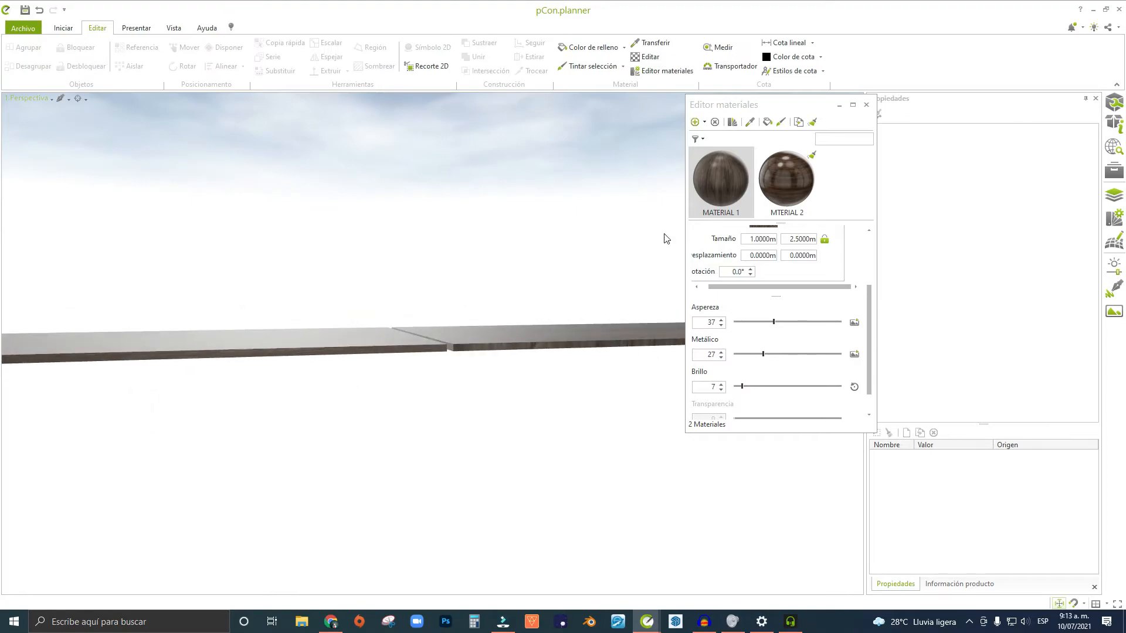
# Rotate the texture mapping on the end board's thin long edge so the grain runs along its length.
pyautogui.click(643, 59)
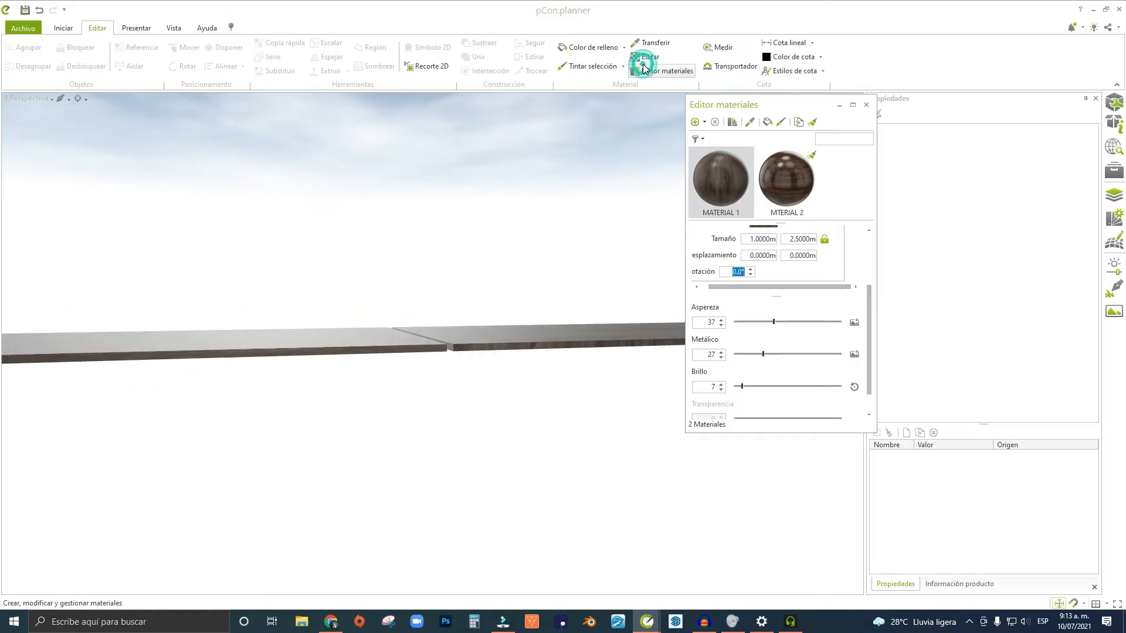
pyautogui.click(582, 327)
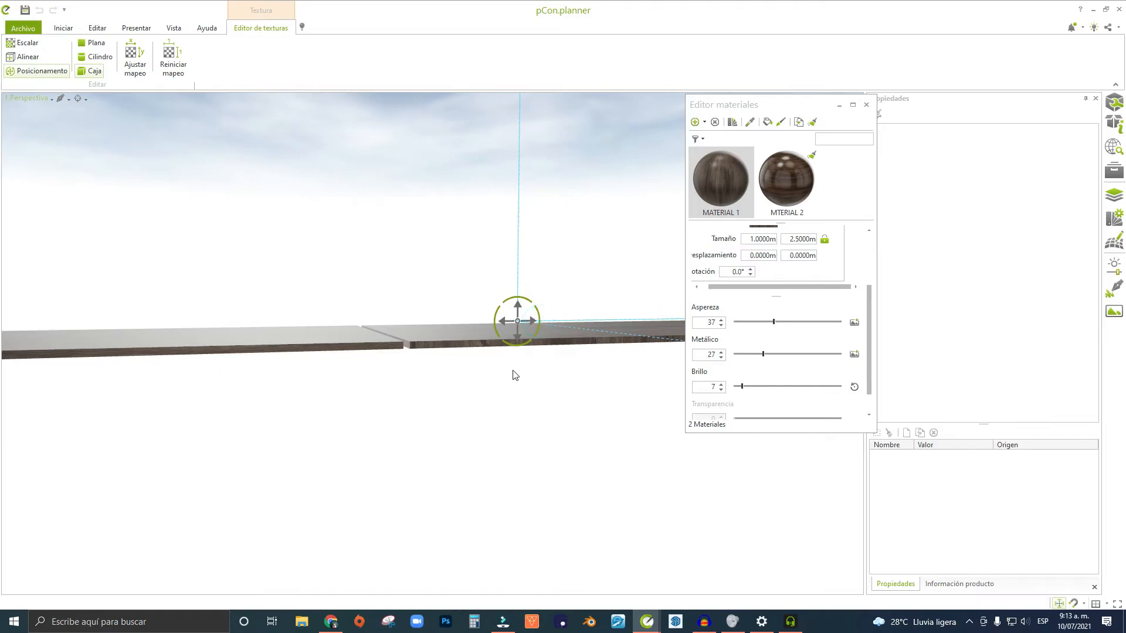
pyautogui.click(538, 314)
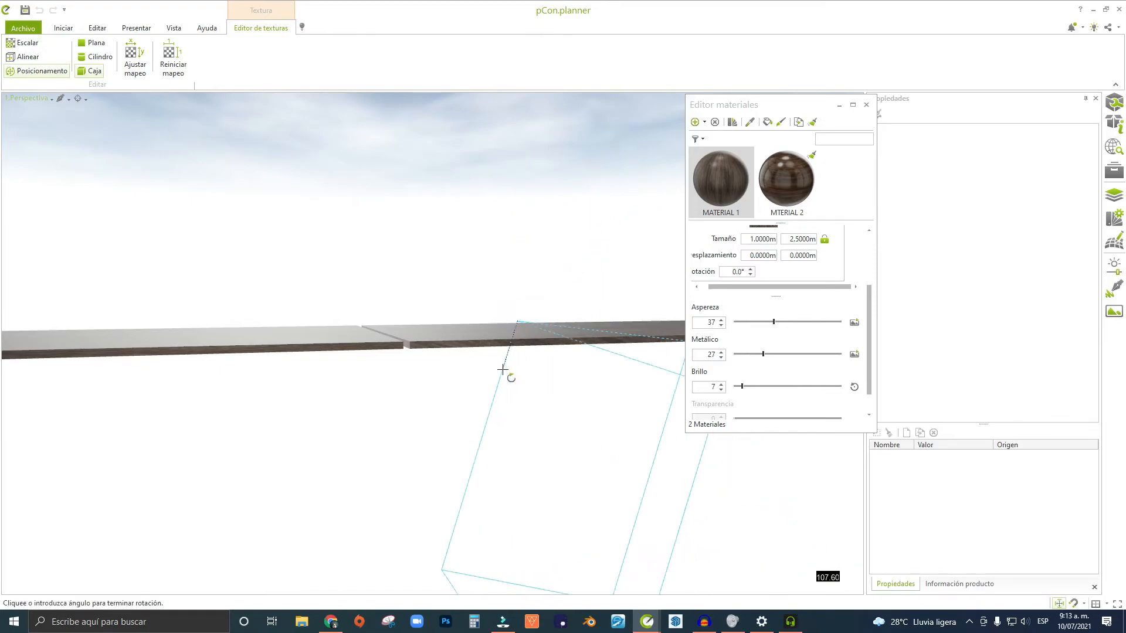
pyautogui.click(519, 372)
pyautogui.moveTo(519, 373); pyautogui.dragTo(283, 385, button='right')
pyautogui.moveTo(467, 355); pyautogui.dragTo(462, 273, button='right')
pyautogui.click(426, 407)
# Move the middle board about 0.015 m along the row, leaving a narrow gap on both sides.
pyautogui.scroll(2, 340, 288)
pyautogui.scroll(-3, 393, 287)
pyautogui.click(462, 273)
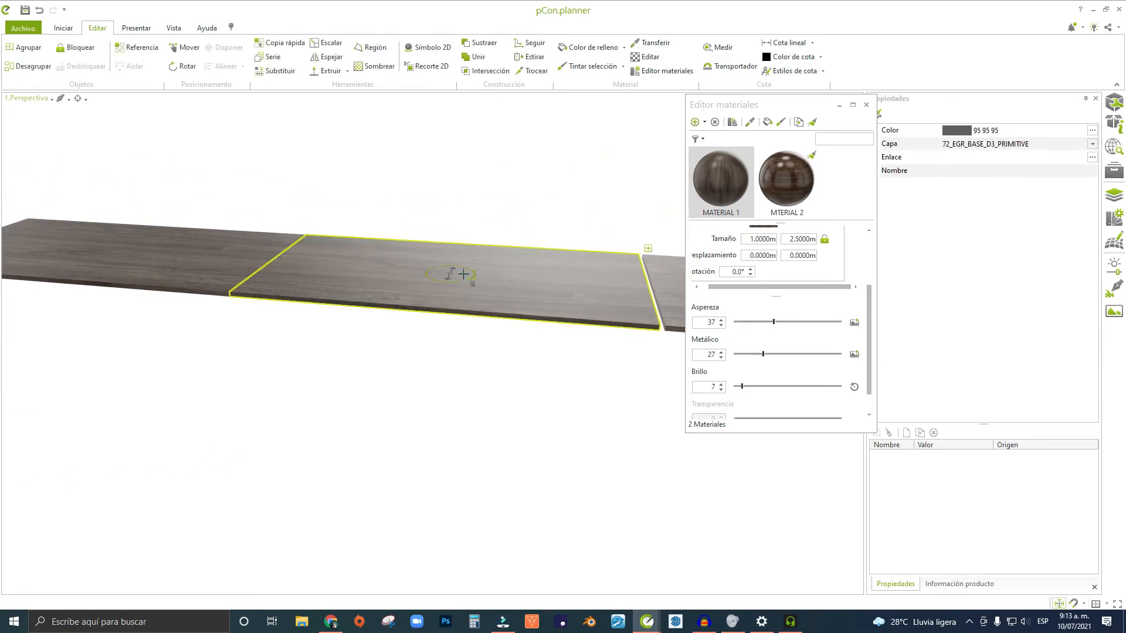
pyautogui.click(463, 274)
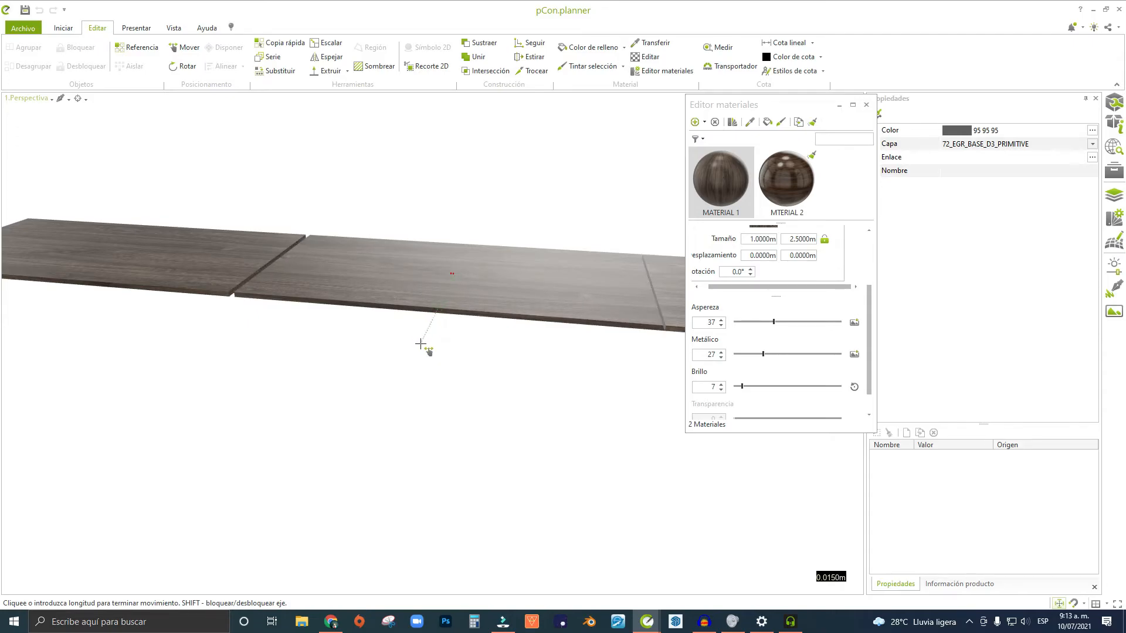
pyautogui.click(418, 343)
pyautogui.click(463, 355)
# Compare a roughness (Aspereza) of 0 with a roughness of 46 on MATERIAL 1.
pyautogui.scroll(-5, 507, 317)
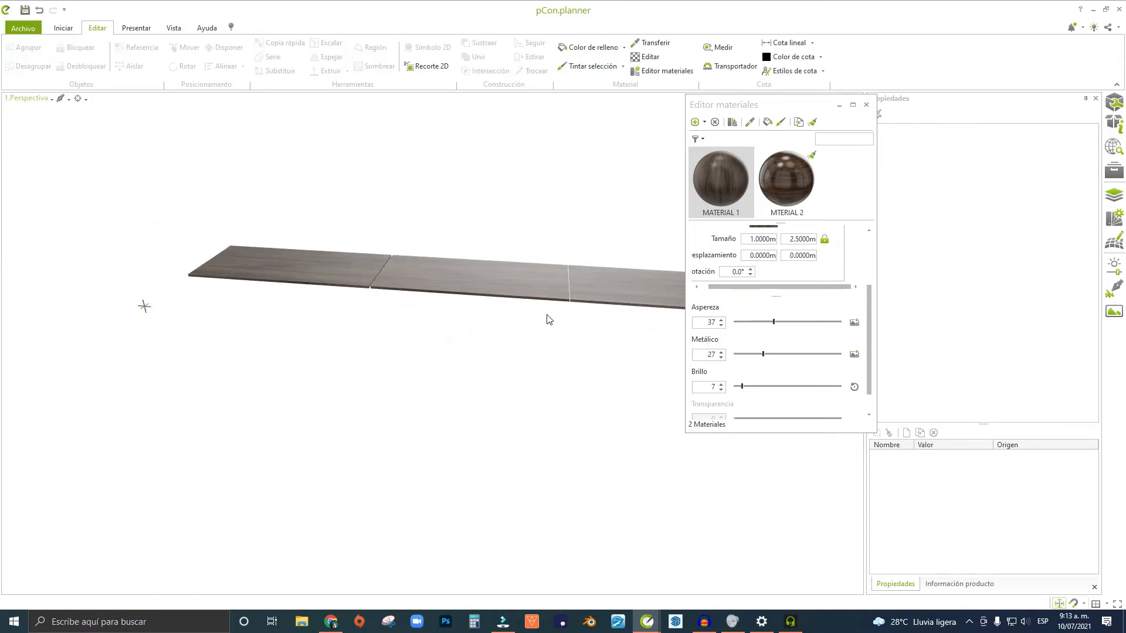
pyautogui.moveTo(546, 317); pyautogui.dragTo(494, 374, button='middle')
pyautogui.scroll(1, 494, 375)
pyautogui.scroll(2, 593, 335)
pyautogui.scroll(1, 593, 336)
pyautogui.scroll(2, 444, 313)
pyautogui.moveTo(442, 315); pyautogui.dragTo(309, 290, button='right')
pyautogui.scroll(2, 307, 283)
pyautogui.scroll(-2, 343, 308)
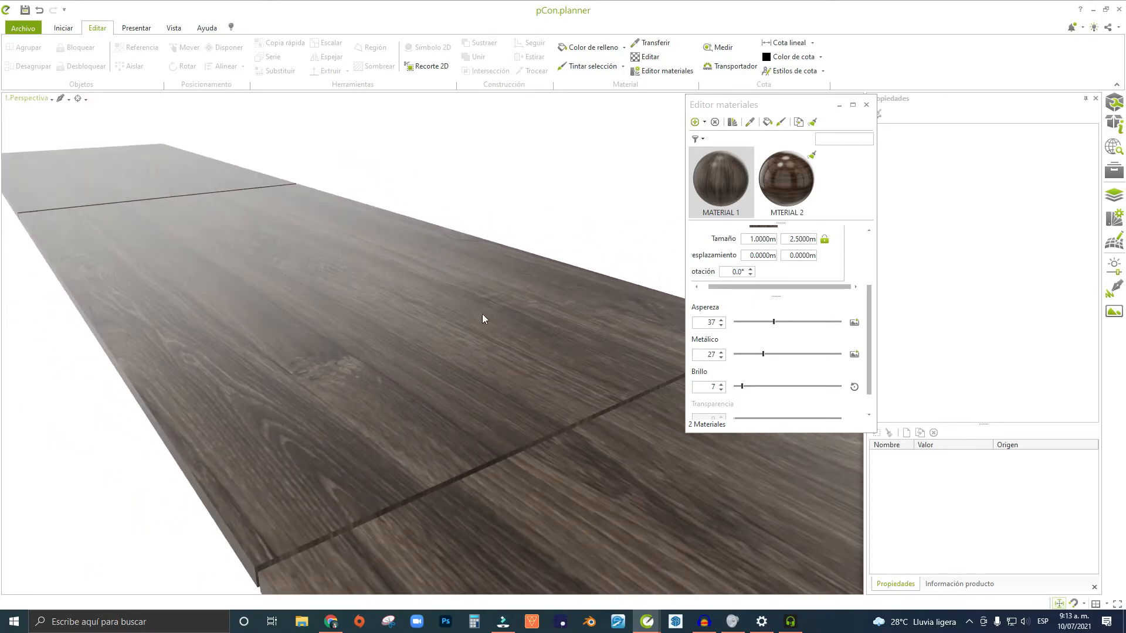
pyautogui.moveTo(774, 323)
pyautogui.moveTo(775, 323); pyautogui.dragTo(729, 326)
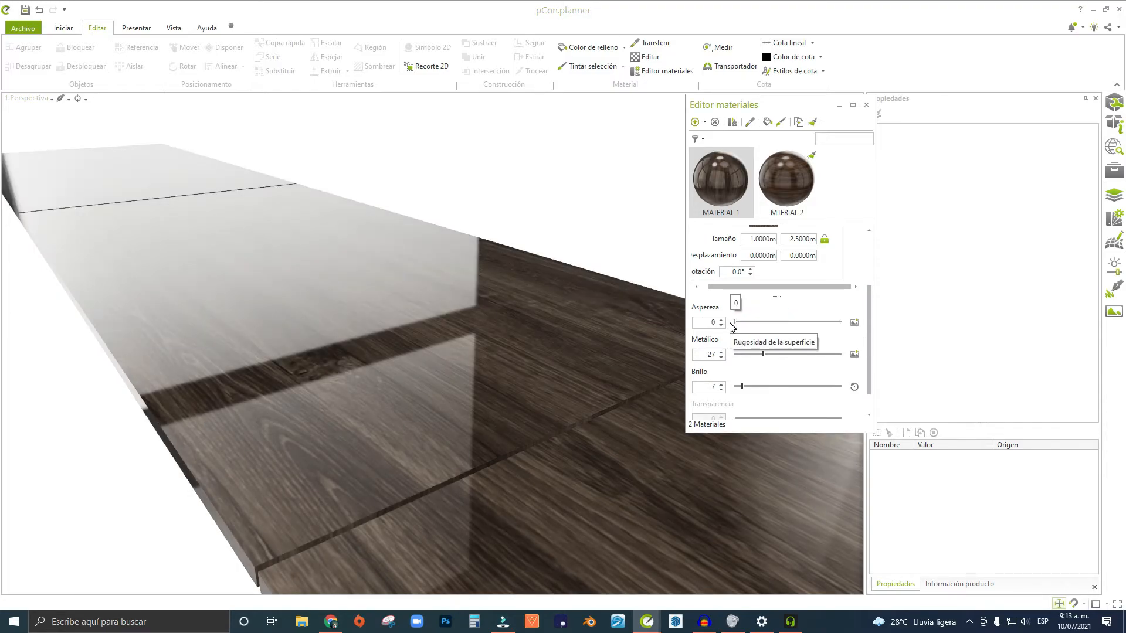
pyautogui.moveTo(737, 322); pyautogui.dragTo(783, 323)
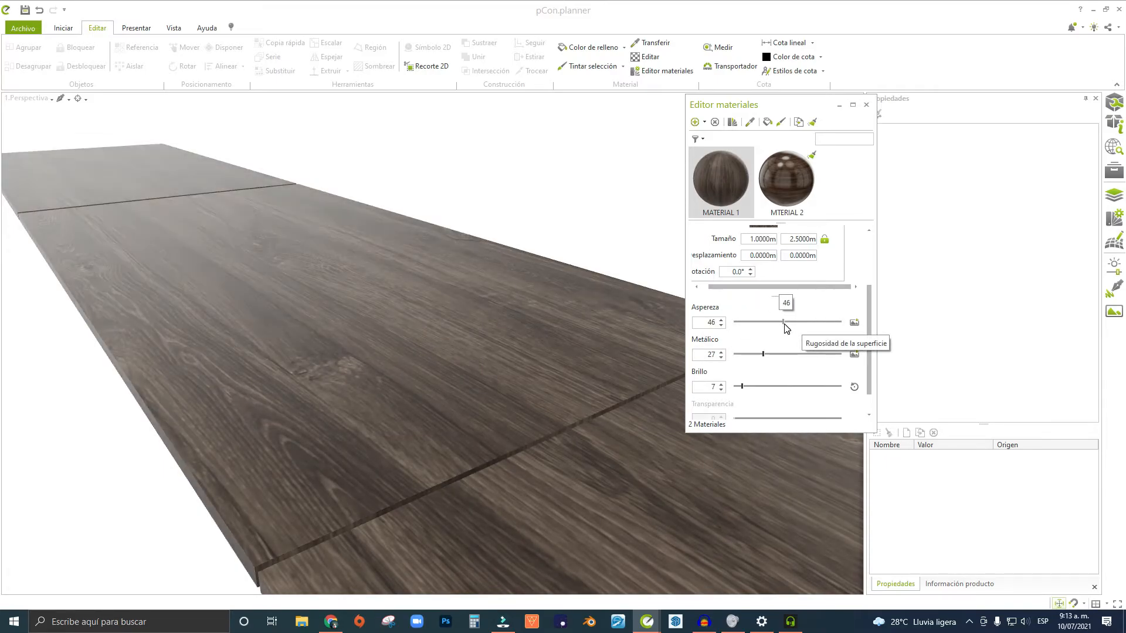
# Load siena.png from the PELIKANO folder as the roughness texture of MATERIAL 1.
pyautogui.click(853, 322)
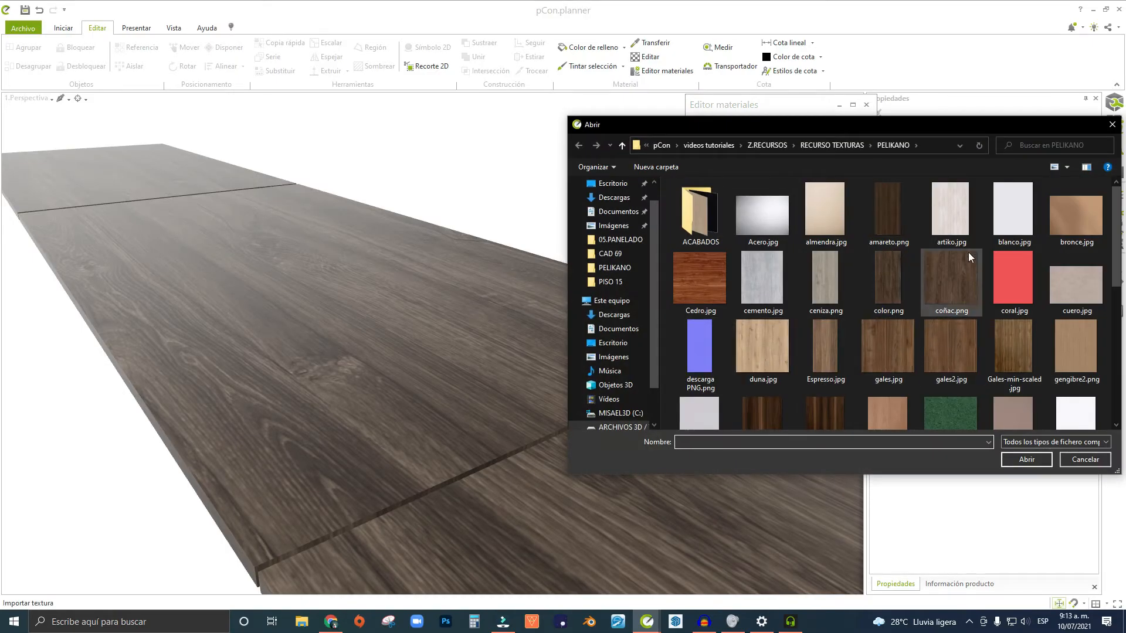
pyautogui.scroll(-3, 934, 340)
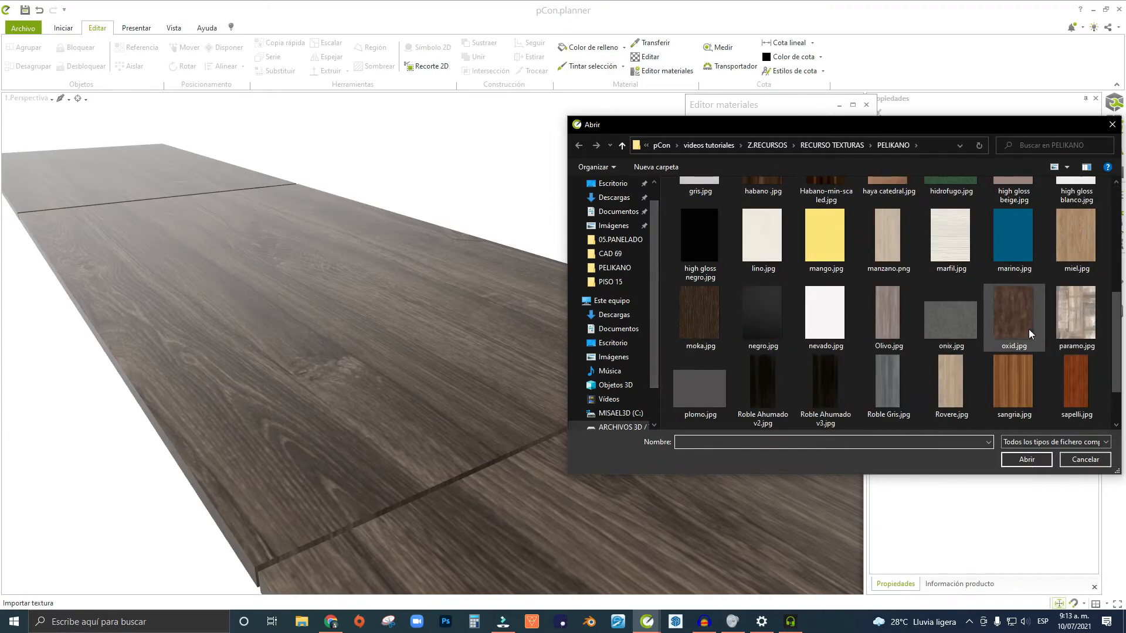
pyautogui.scroll(2, 1001, 334)
pyautogui.scroll(-3, 1000, 334)
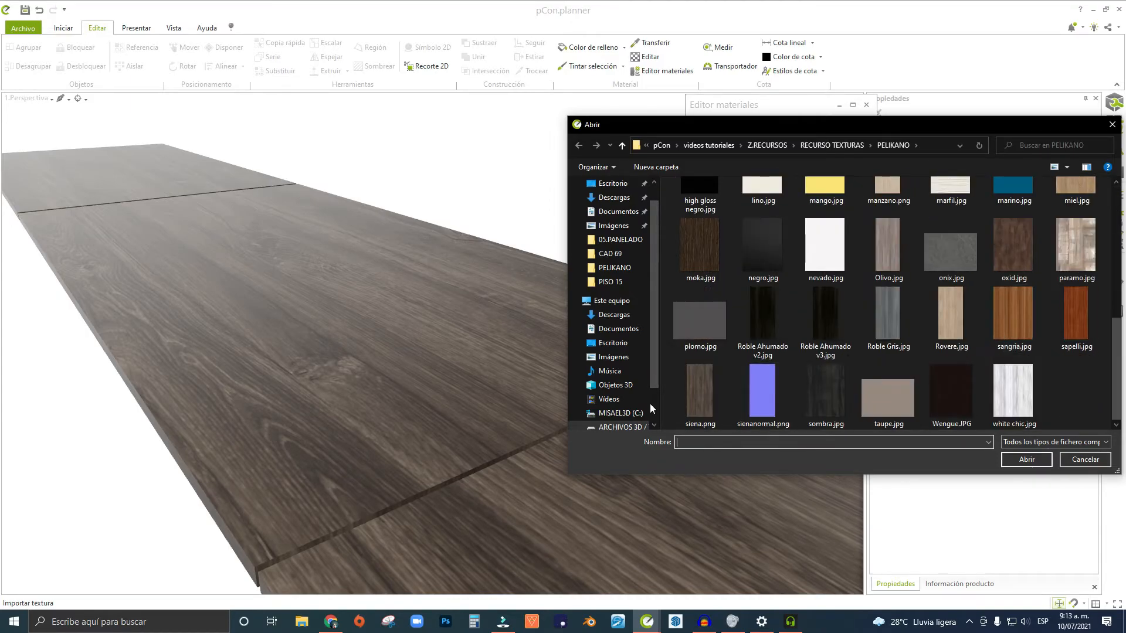
pyautogui.click(699, 392)
pyautogui.click(1027, 460)
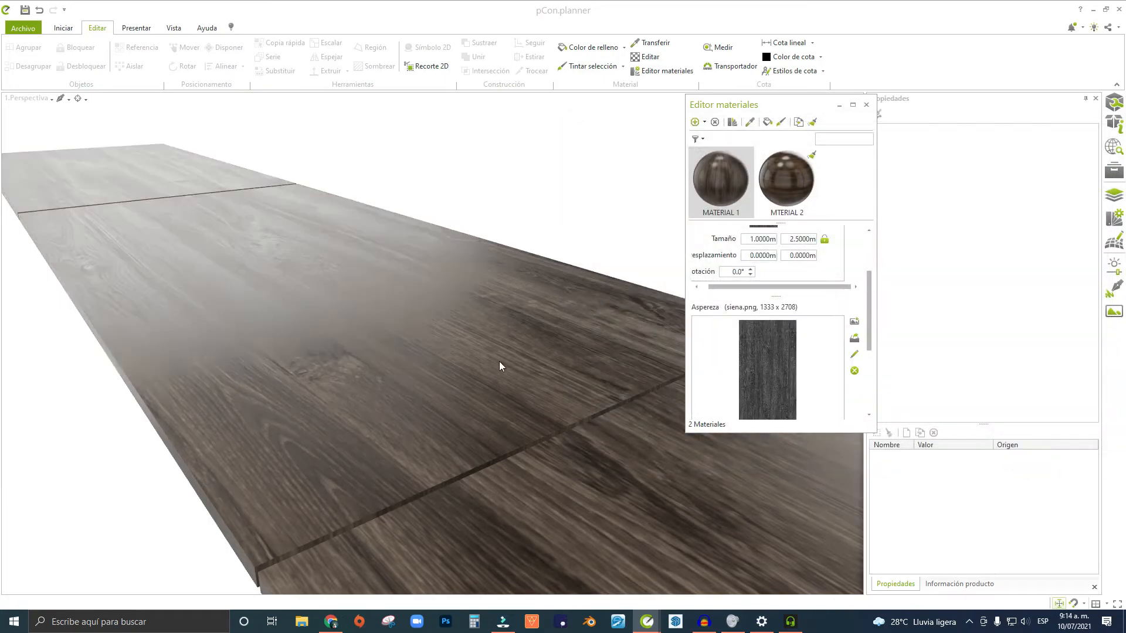
# Try darkening MATERIAL 1's roughness image by lowering its exposure.
pyautogui.scroll(3, 294, 266)
pyautogui.moveTo(280, 263); pyautogui.dragTo(320, 295, button='right')
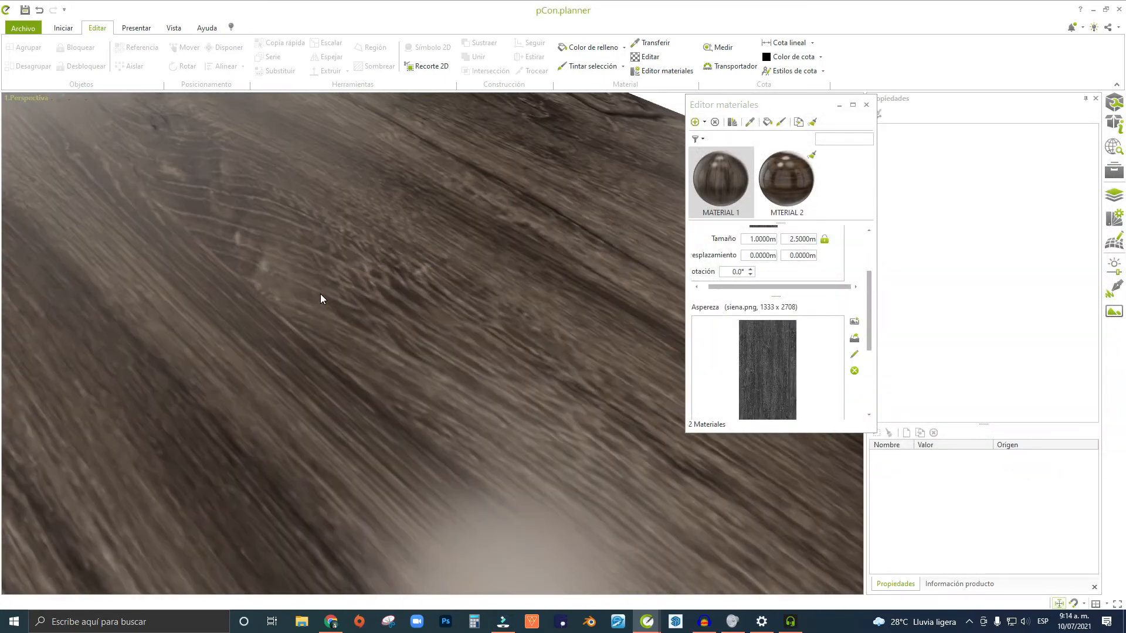
pyautogui.scroll(-3, 321, 294)
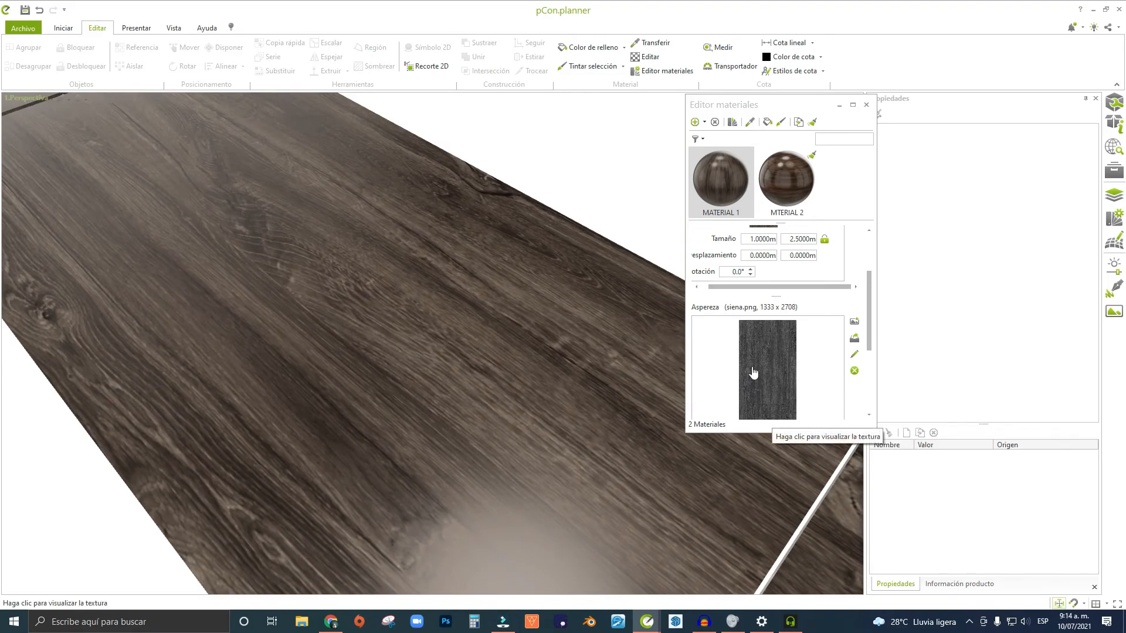
pyautogui.moveTo(385, 341); pyautogui.dragTo(209, 336, button='right')
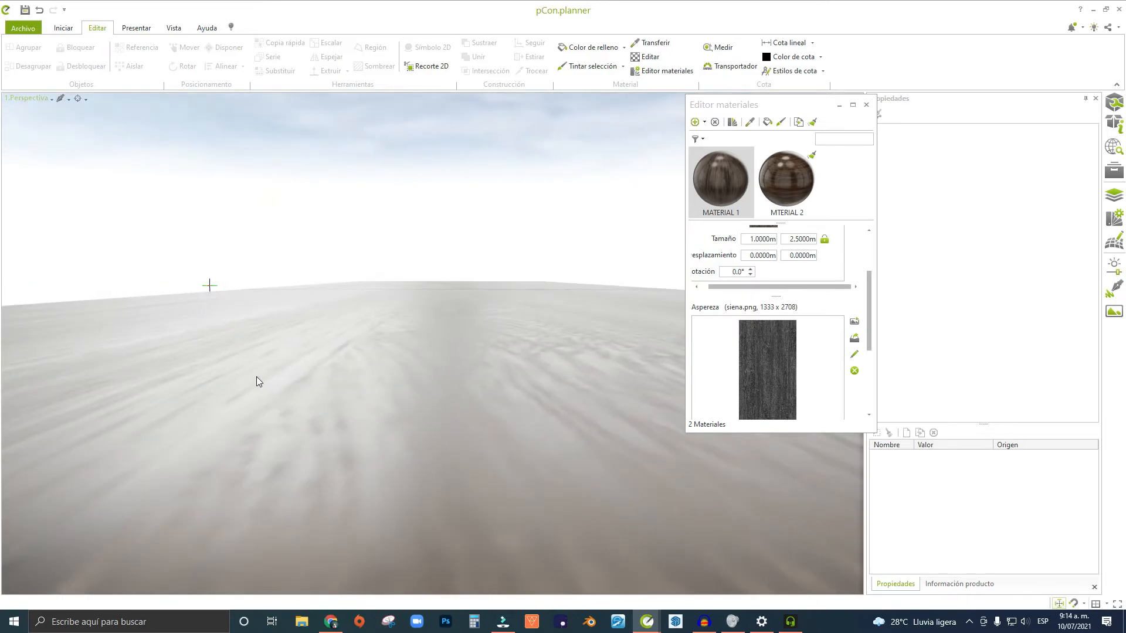
pyautogui.click(779, 350)
pyautogui.doubleClick(781, 358)
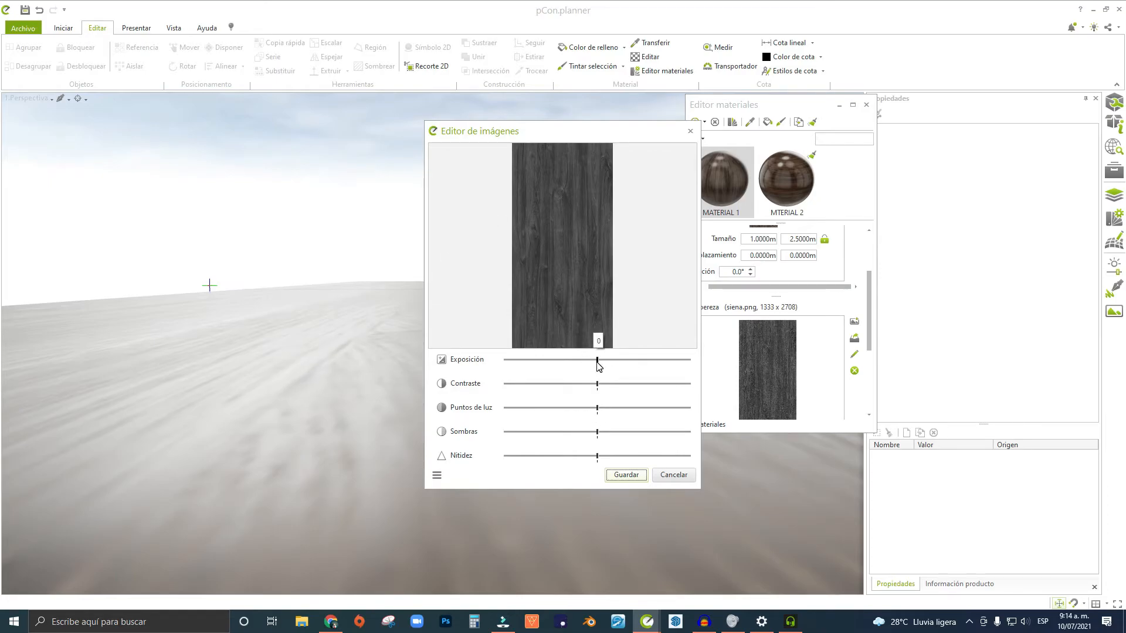
pyautogui.moveTo(588, 363)
pyautogui.mouseDown()
pyautogui.moveTo(595, 372)
pyautogui.moveTo(560, 365)
pyautogui.moveTo(568, 370)
pyautogui.mouseUp()
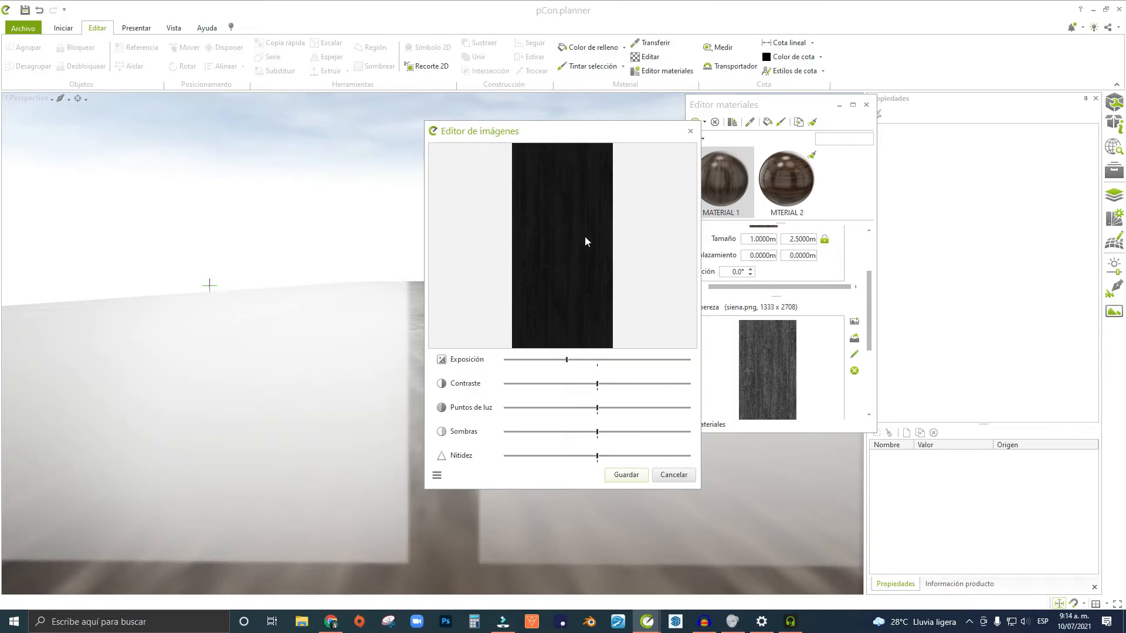
pyautogui.click(680, 476)
# Open MATERIAL 1's roughness image for editing, clear of the board surface, and raise its exposure.
pyautogui.moveTo(431, 415); pyautogui.dragTo(410, 351, button='right')
pyautogui.scroll(-2, 384, 315)
pyautogui.moveTo(381, 313); pyautogui.dragTo(303, 297, button='middle')
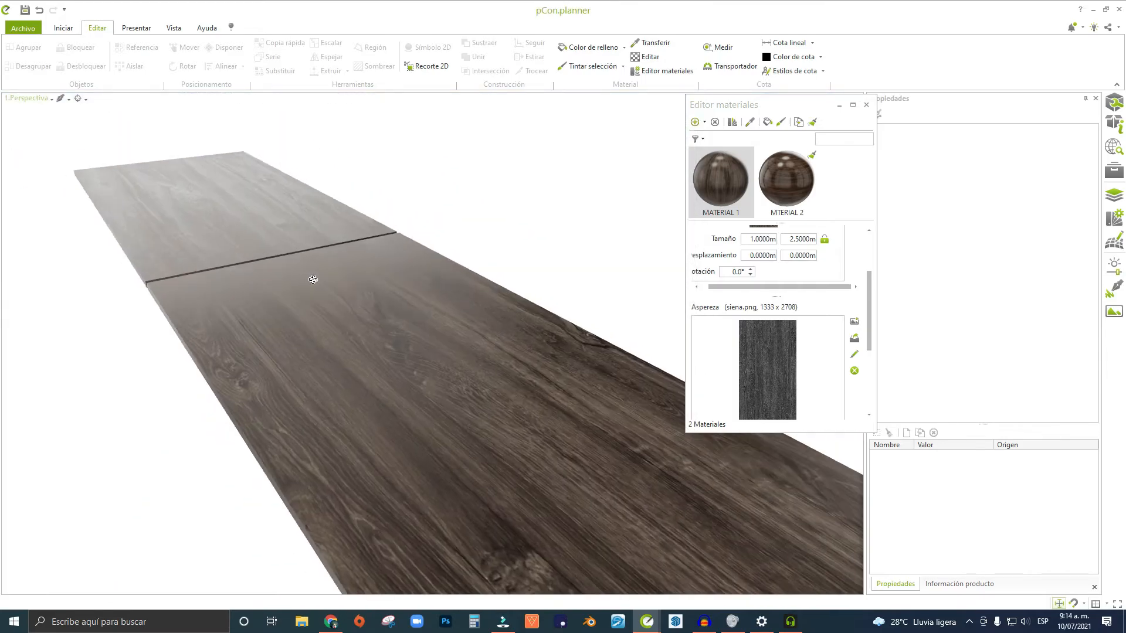
pyautogui.moveTo(510, 350); pyautogui.dragTo(305, 241, button='right')
pyautogui.scroll(-2, 242, 289)
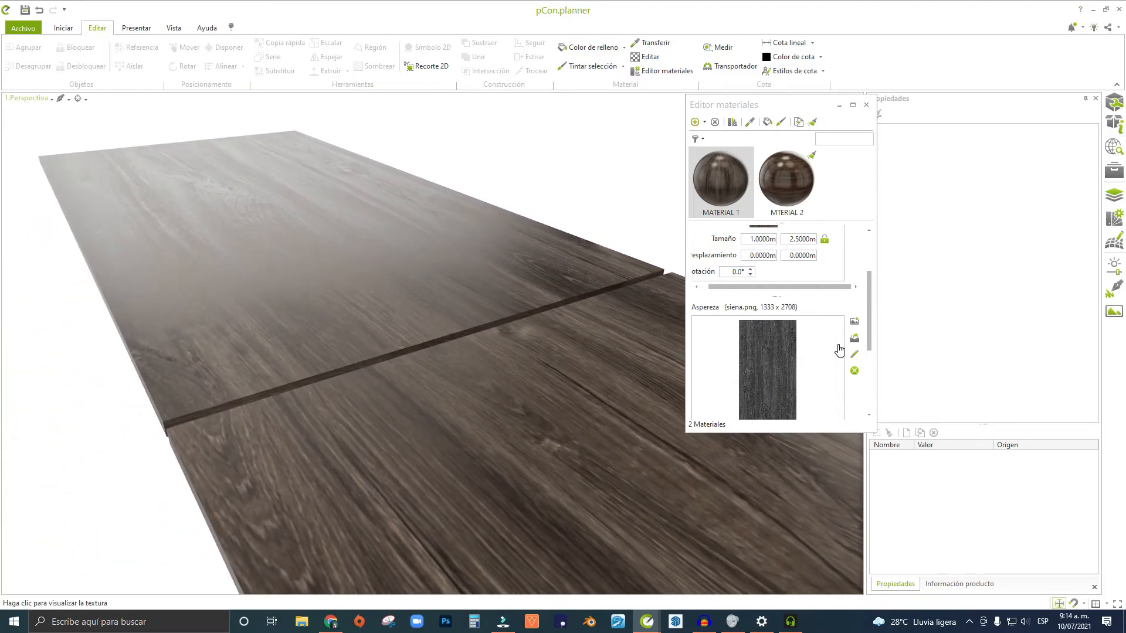
pyautogui.click(854, 354)
pyautogui.moveTo(539, 135); pyautogui.dragTo(703, 67)
pyautogui.moveTo(762, 292); pyautogui.dragTo(786, 308)
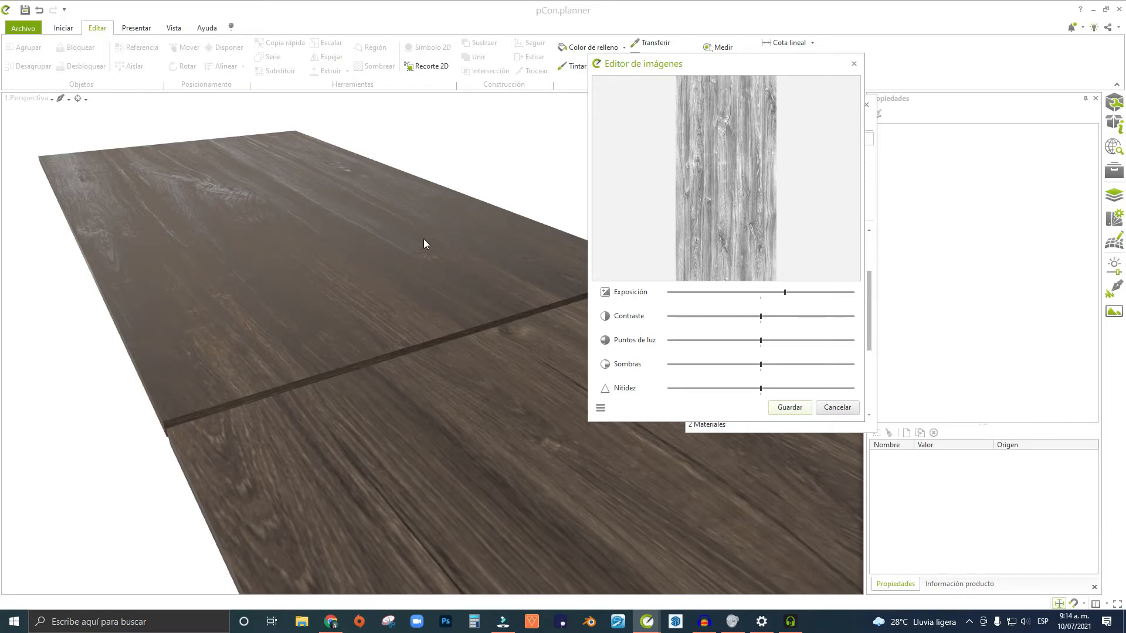
# Invert the roughness image, lower its exposure below neutral and save the edited image.
pyautogui.click(599, 407)
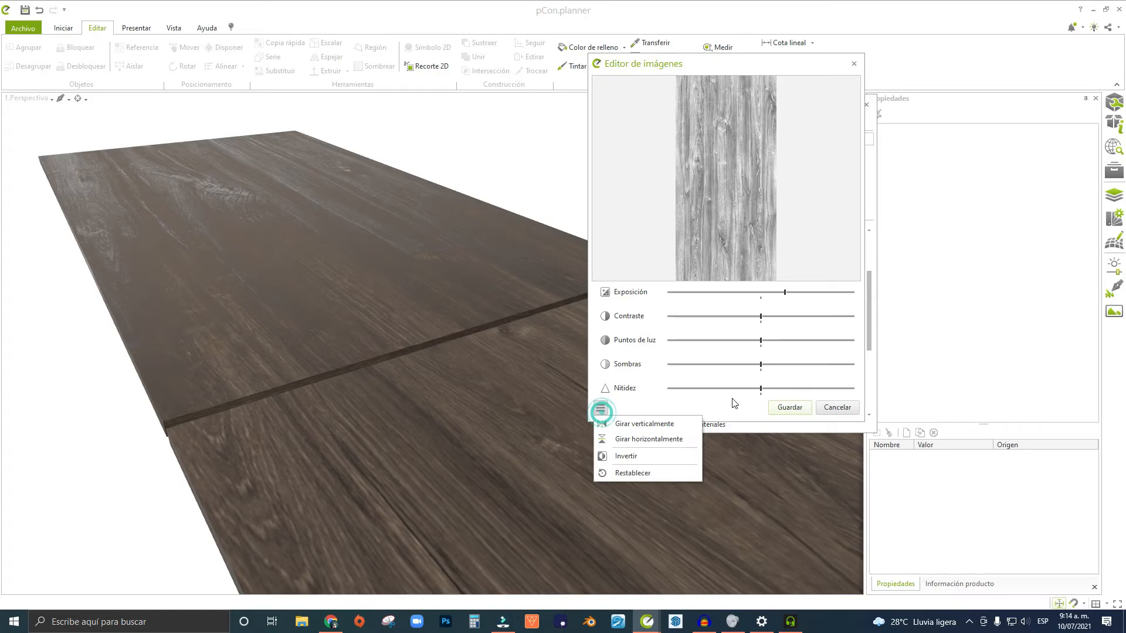
pyautogui.click(624, 457)
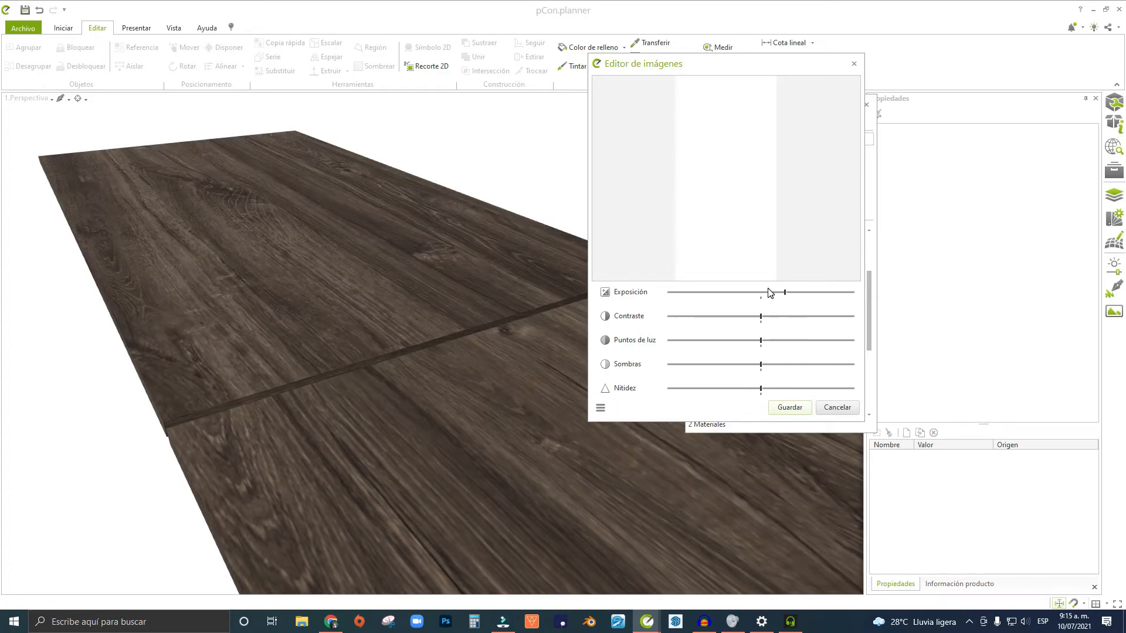
pyautogui.moveTo(785, 293); pyautogui.dragTo(737, 293)
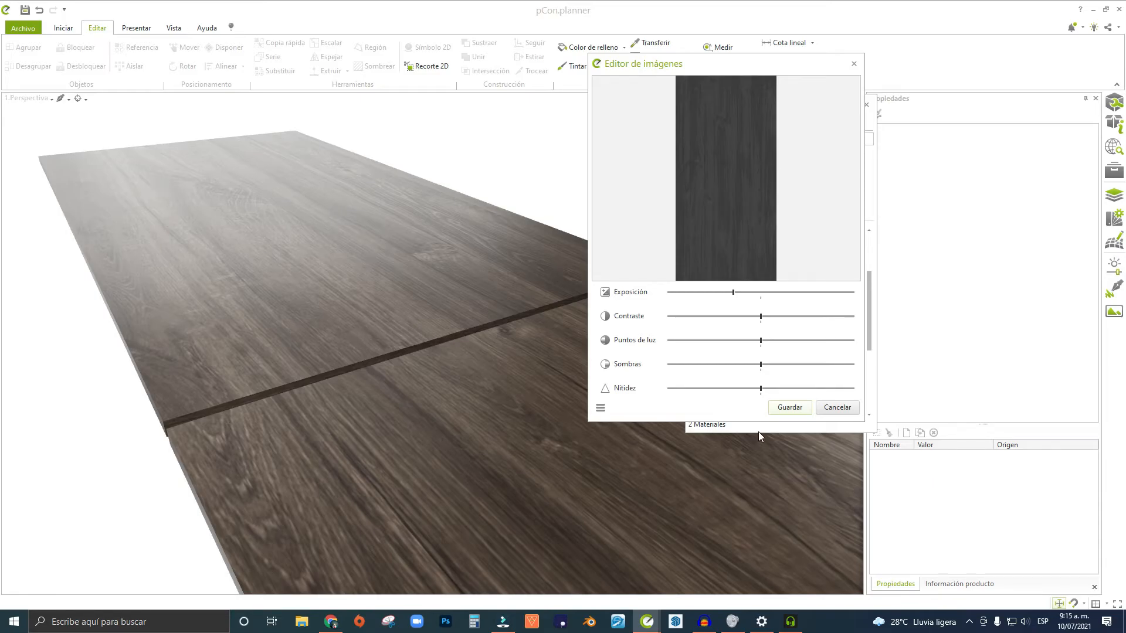
pyautogui.click(783, 405)
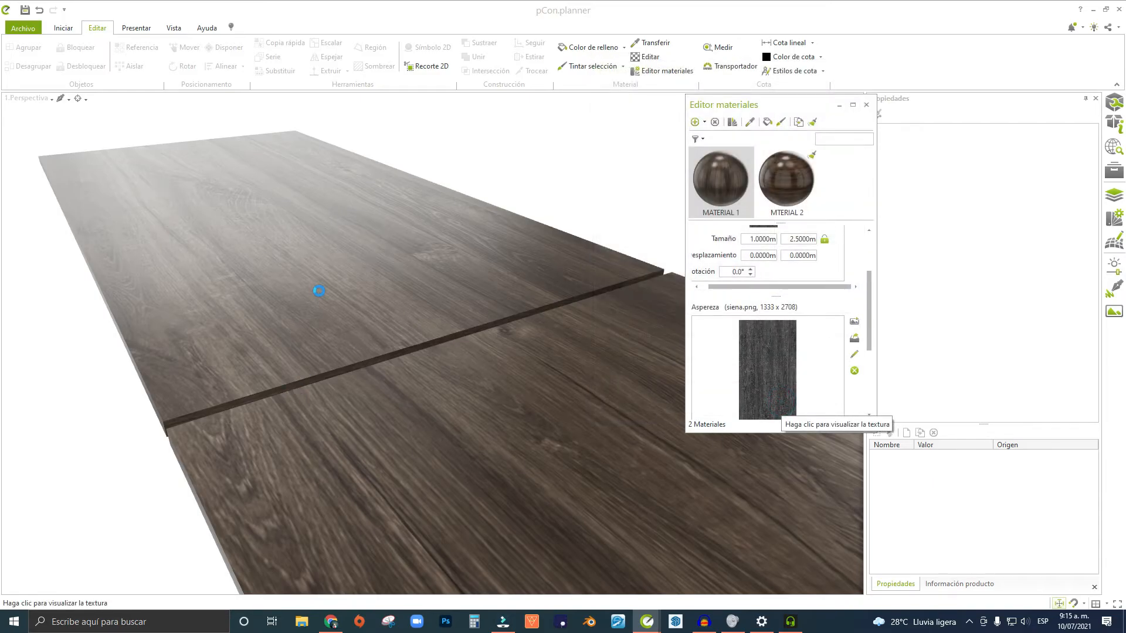
# Set the metallic value (Metálico) of MATERIAL 1 to 0.
pyautogui.scroll(3, 343, 275)
pyautogui.moveTo(343, 274); pyautogui.dragTo(419, 366, button='right')
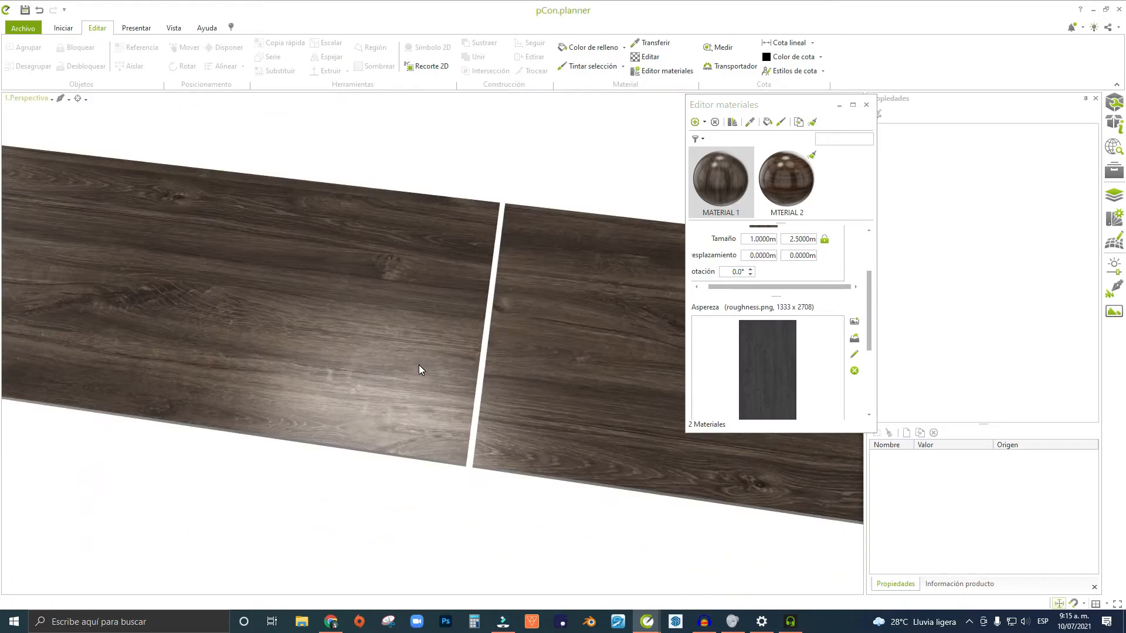
pyautogui.scroll(1, 417, 366)
pyautogui.scroll(4, 389, 401)
pyautogui.moveTo(388, 401); pyautogui.dragTo(469, 332, button='right')
pyautogui.scroll(-3, 768, 387)
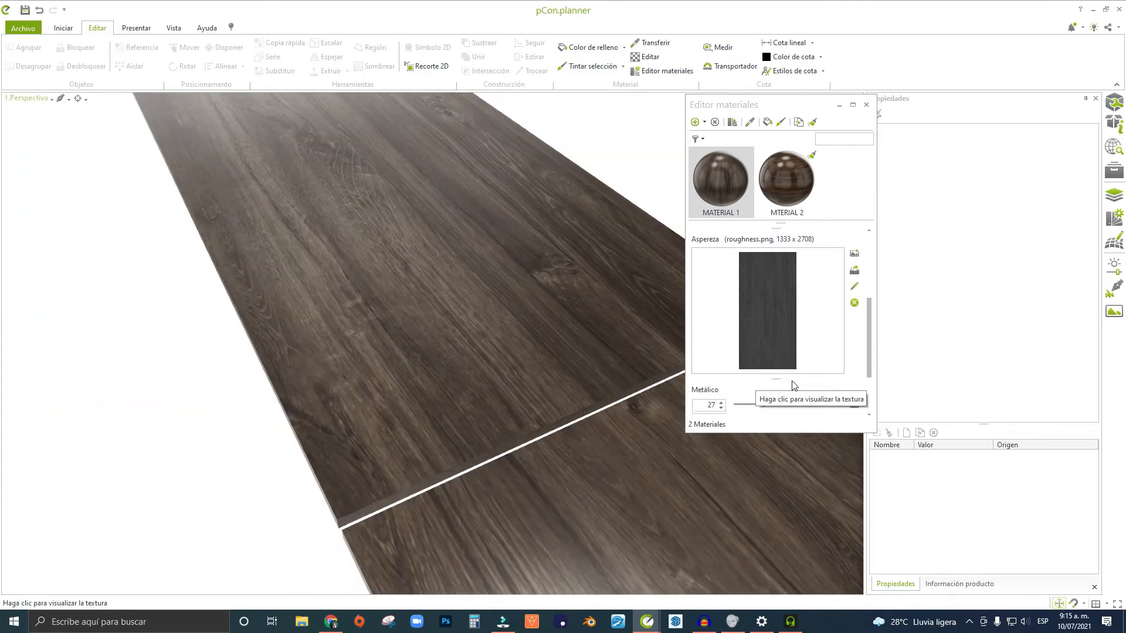
pyautogui.moveTo(761, 367); pyautogui.dragTo(744, 367)
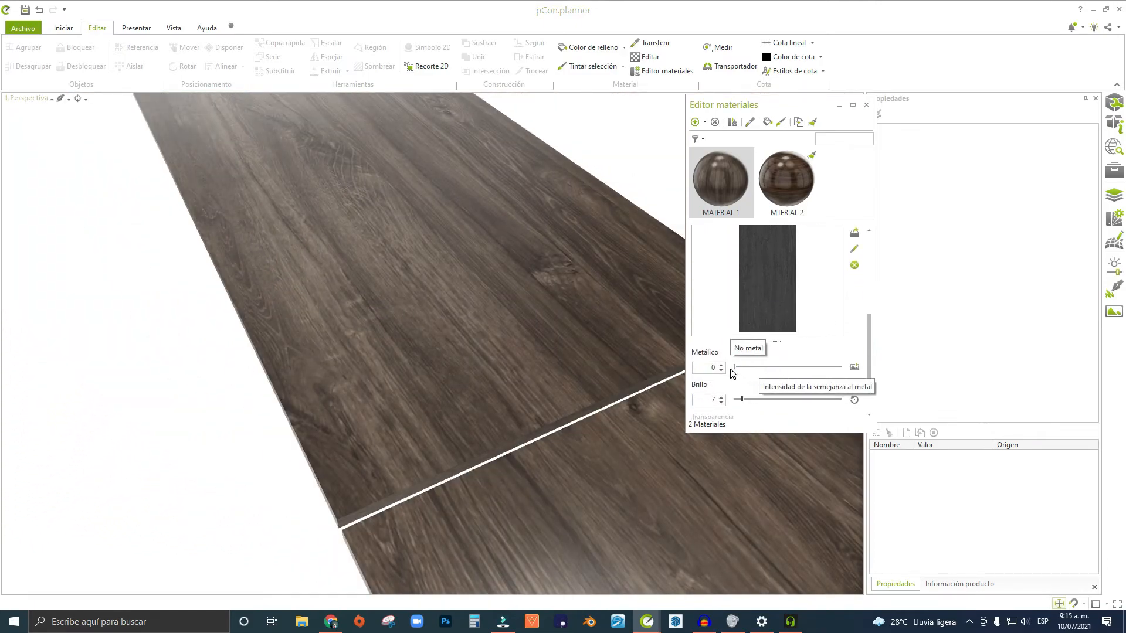
# Examine at close range and low angles how the wood grain shows in the reflections on the board's top face.
pyautogui.moveTo(326, 377); pyautogui.dragTo(350, 252, button='right')
pyautogui.scroll(10, 355, 243)
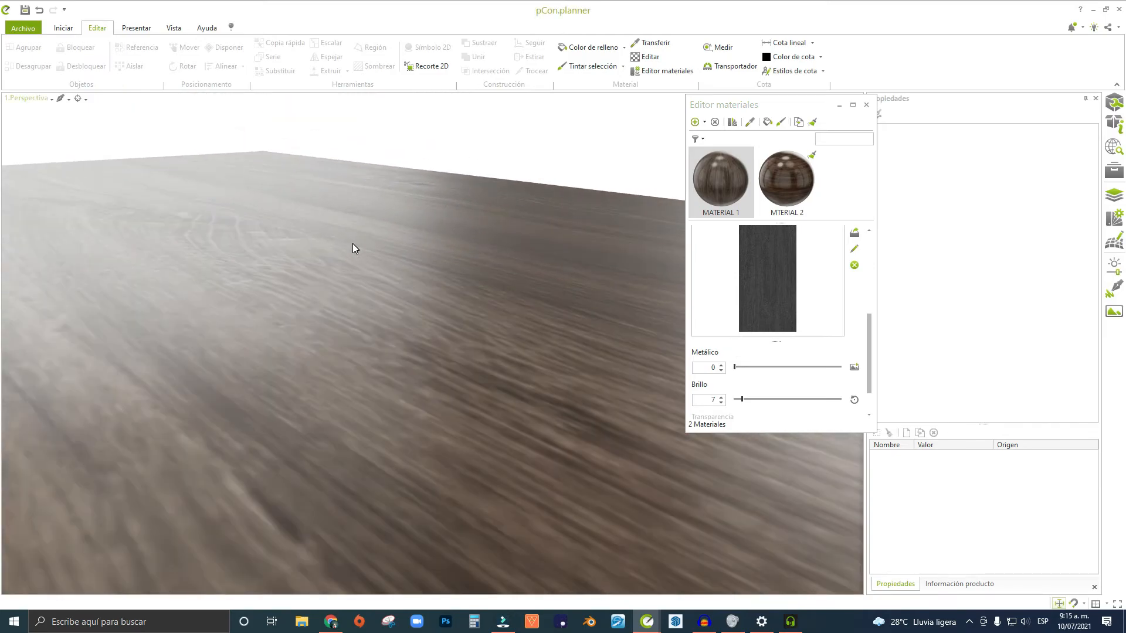
pyautogui.scroll(5, 293, 264)
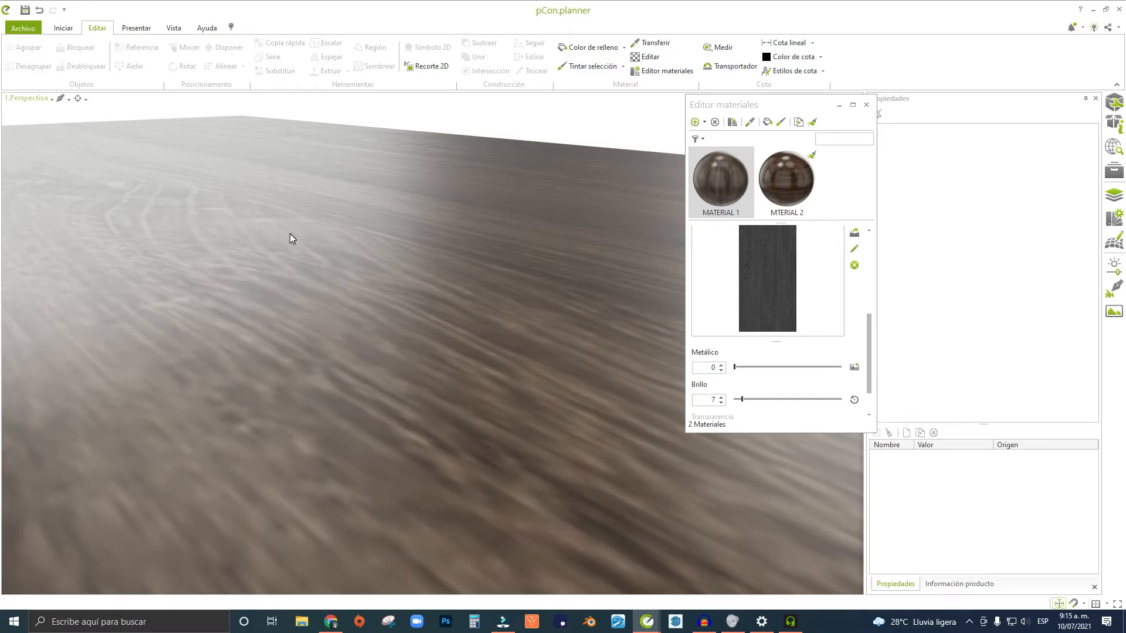
pyautogui.scroll(-3, 284, 289)
pyautogui.scroll(5, 305, 282)
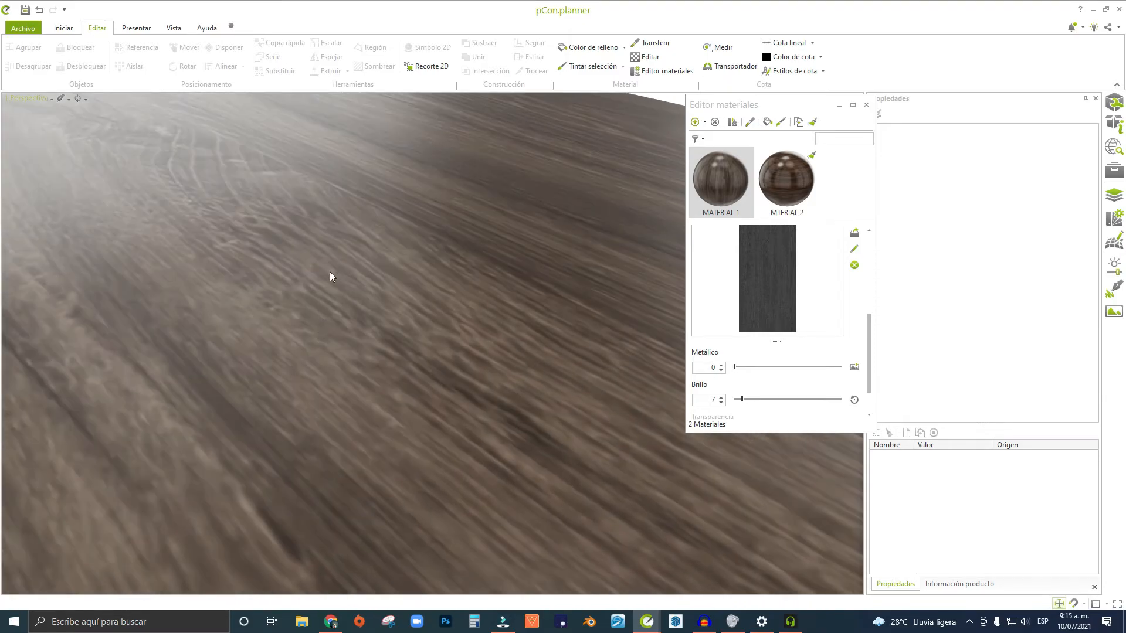
pyautogui.scroll(-4, 340, 296)
pyautogui.moveTo(353, 318); pyautogui.dragTo(279, 328, button='middle')
pyautogui.scroll(5, 328, 365)
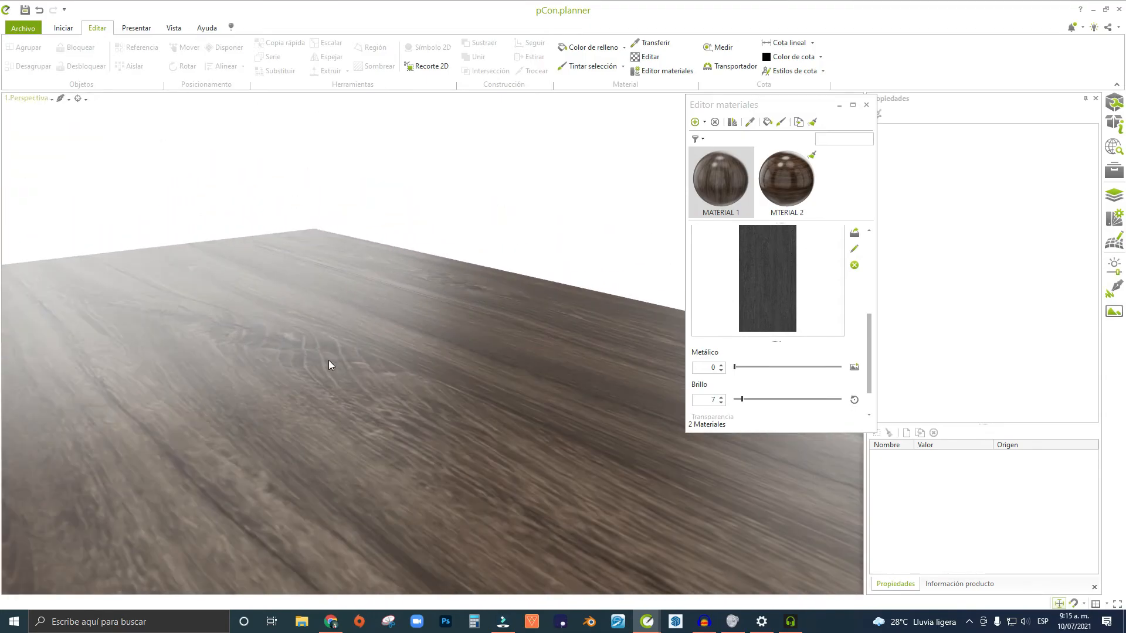
pyautogui.scroll(-3, 328, 365)
# Edit MATERIAL 1's roughness image with contrast 60 and exposure about 4, and save the edited image.
pyautogui.doubleClick(750, 258)
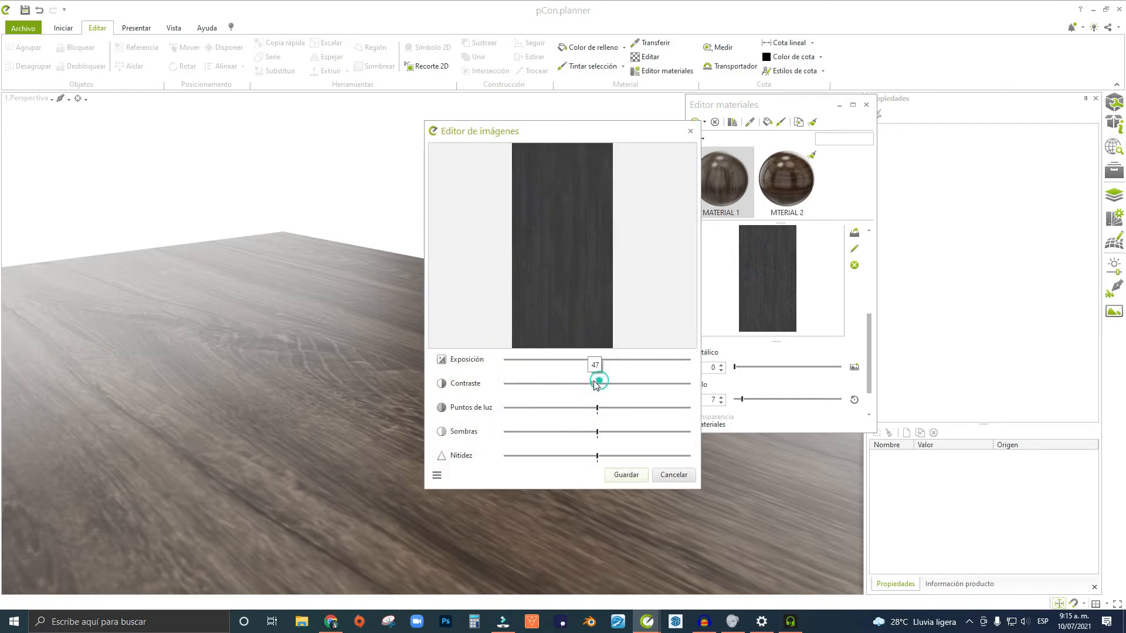
pyautogui.moveTo(627, 389); pyautogui.dragTo(643, 392)
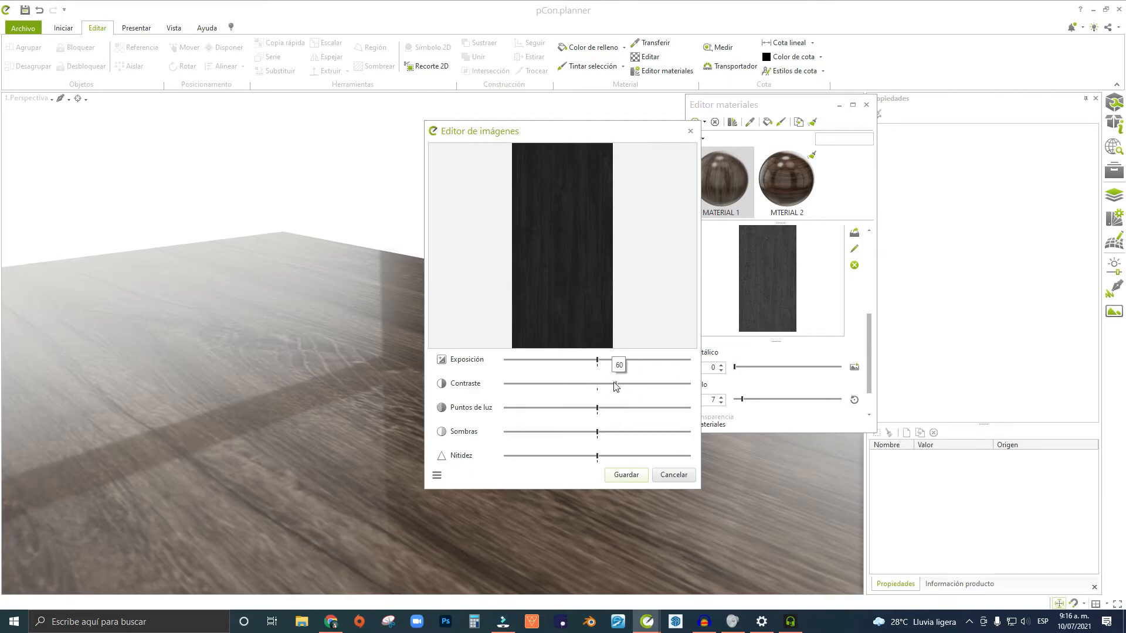
pyautogui.moveTo(579, 359); pyautogui.dragTo(603, 362)
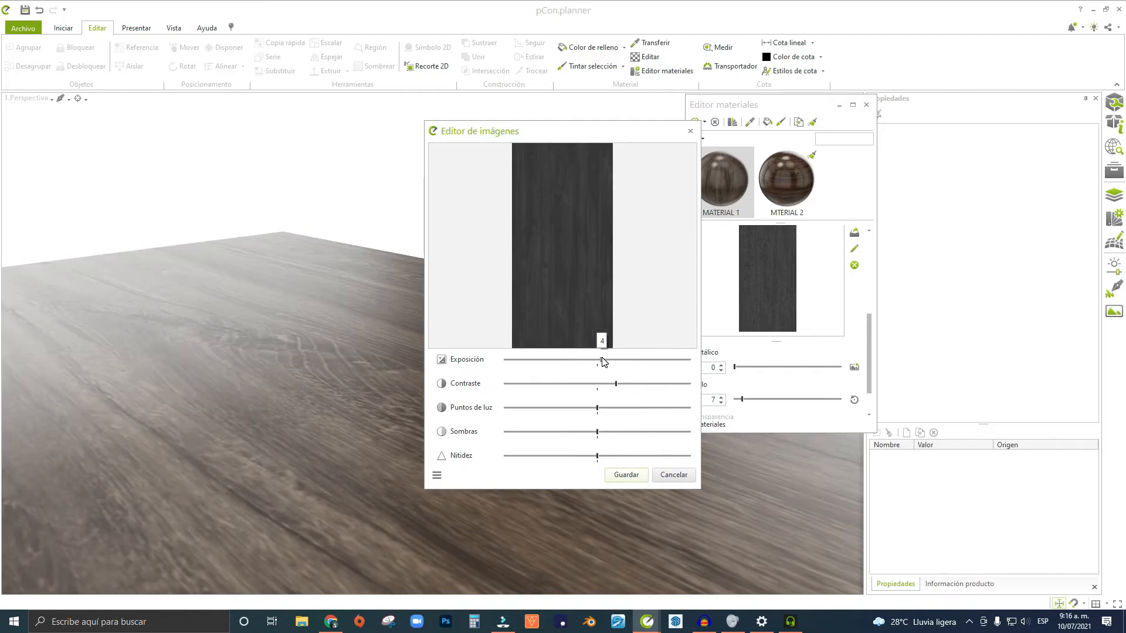
pyautogui.click(625, 476)
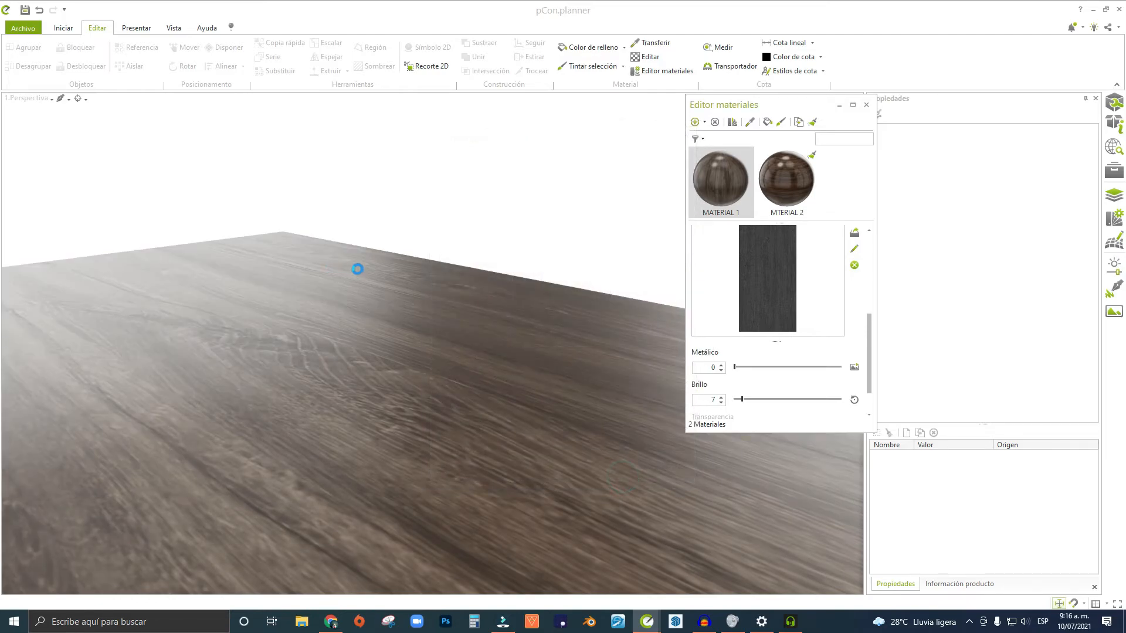
# Import siena.png as the metallic (Metálico) texture of MATERIAL 1.
pyautogui.moveTo(382, 311); pyautogui.dragTo(377, 337, button='right')
pyautogui.scroll(-1, 799, 354)
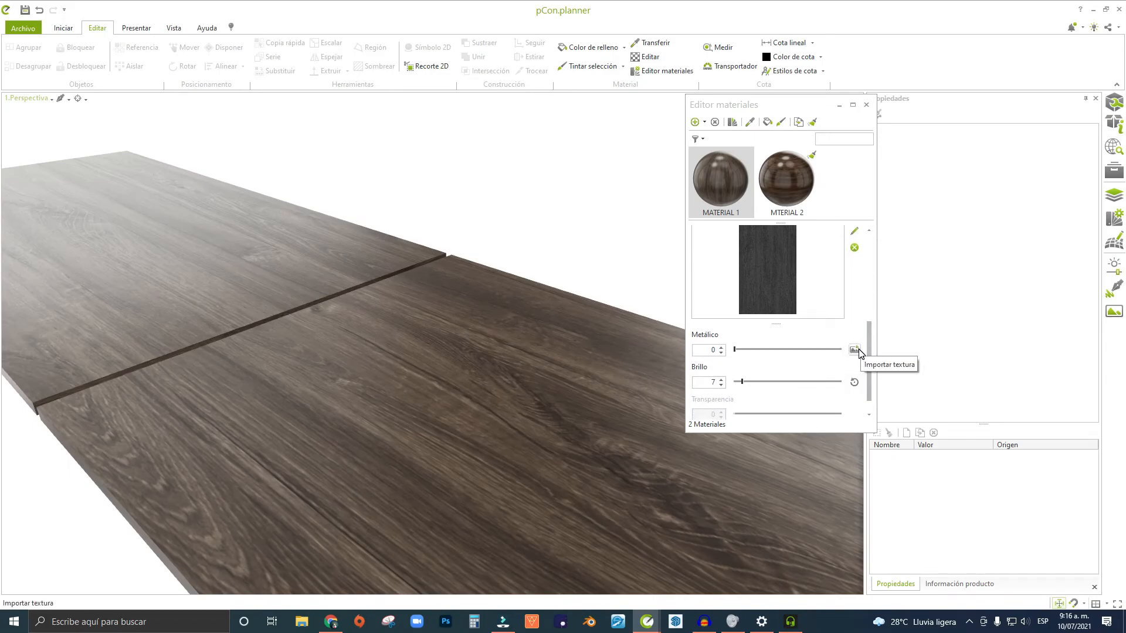
pyautogui.moveTo(631, 364); pyautogui.dragTo(360, 320, button='right')
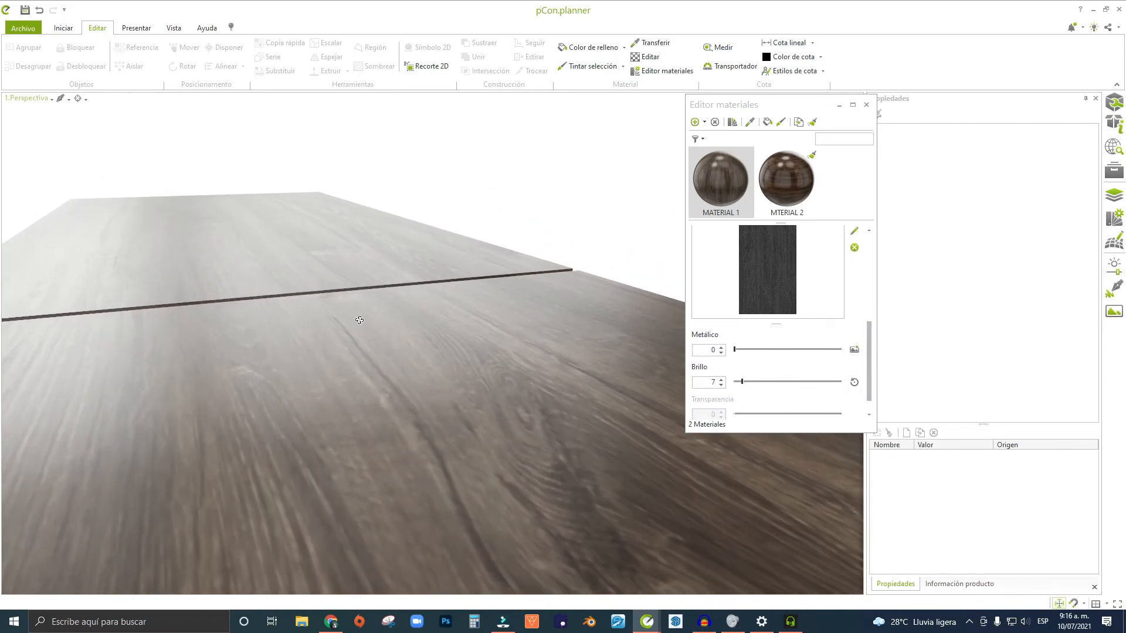
pyautogui.click(852, 350)
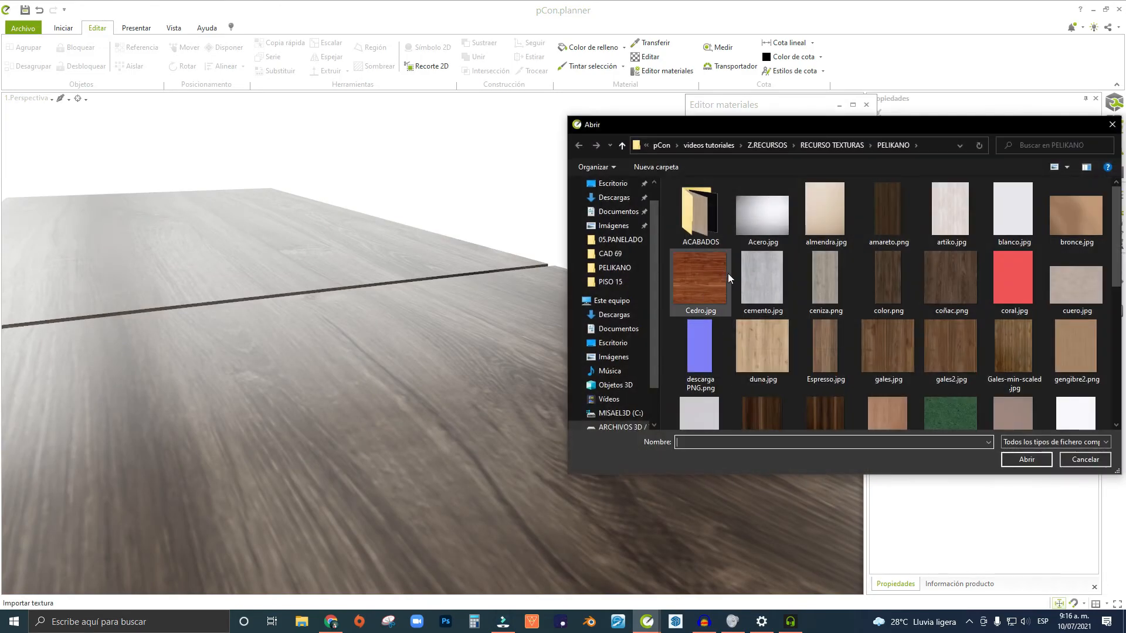
pyautogui.scroll(-1, 839, 346)
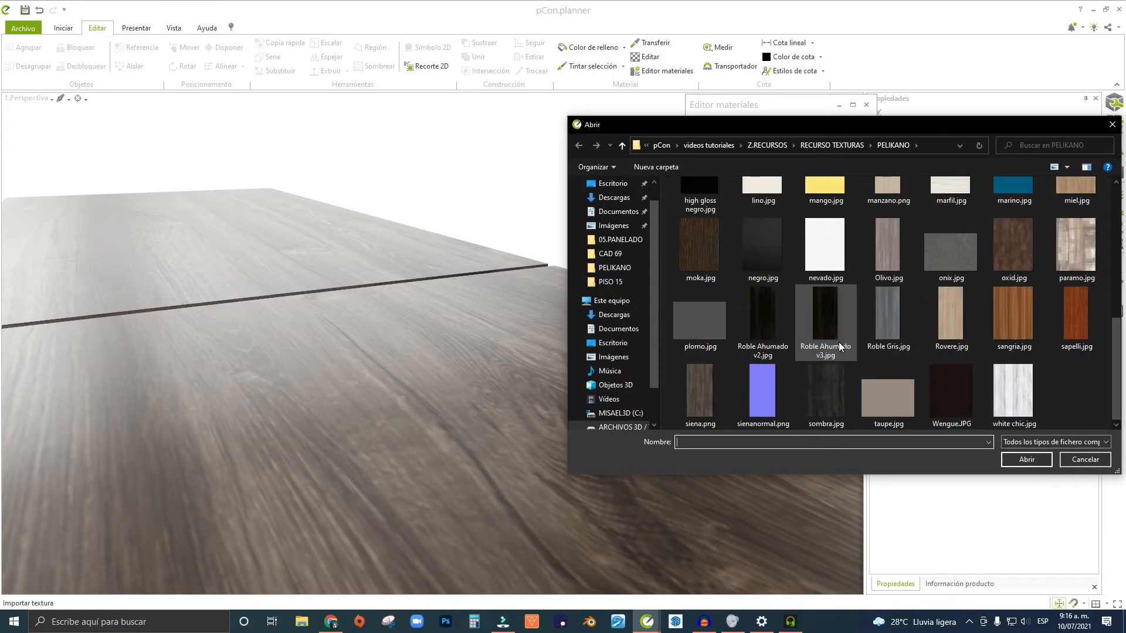
pyautogui.click(721, 386)
pyautogui.doubleClick(721, 386)
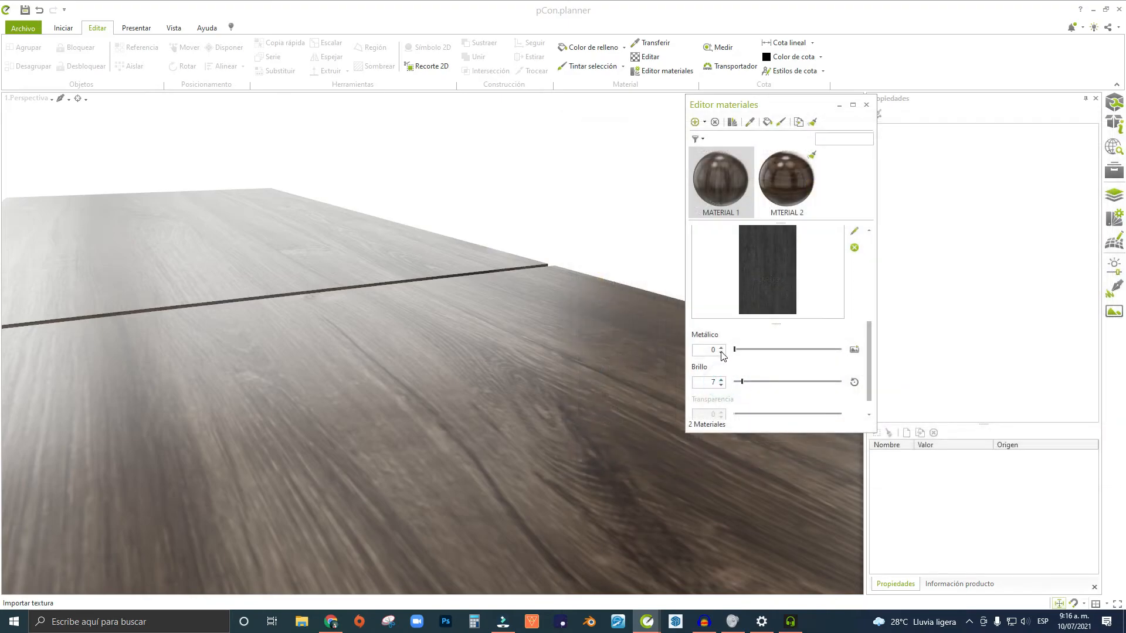
# Edit MATERIAL 1's metallic image, trying very dark and very bright exposures, set the exposure to 35 and save it.
pyautogui.scroll(-2, 822, 402)
pyautogui.scroll(-3, 822, 402)
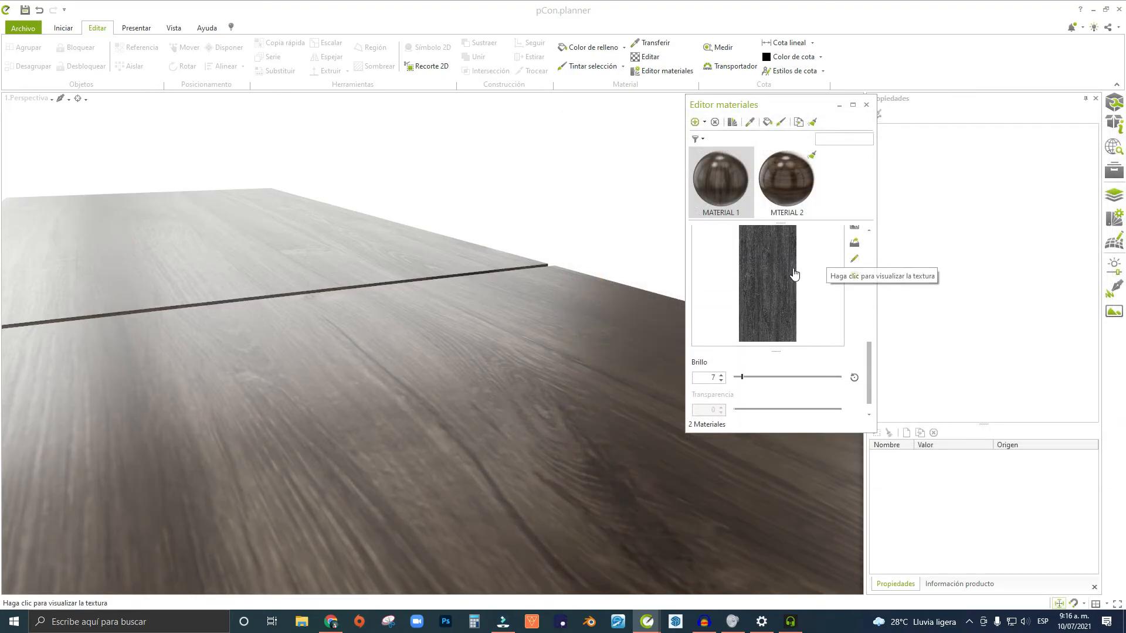
pyautogui.click(781, 254)
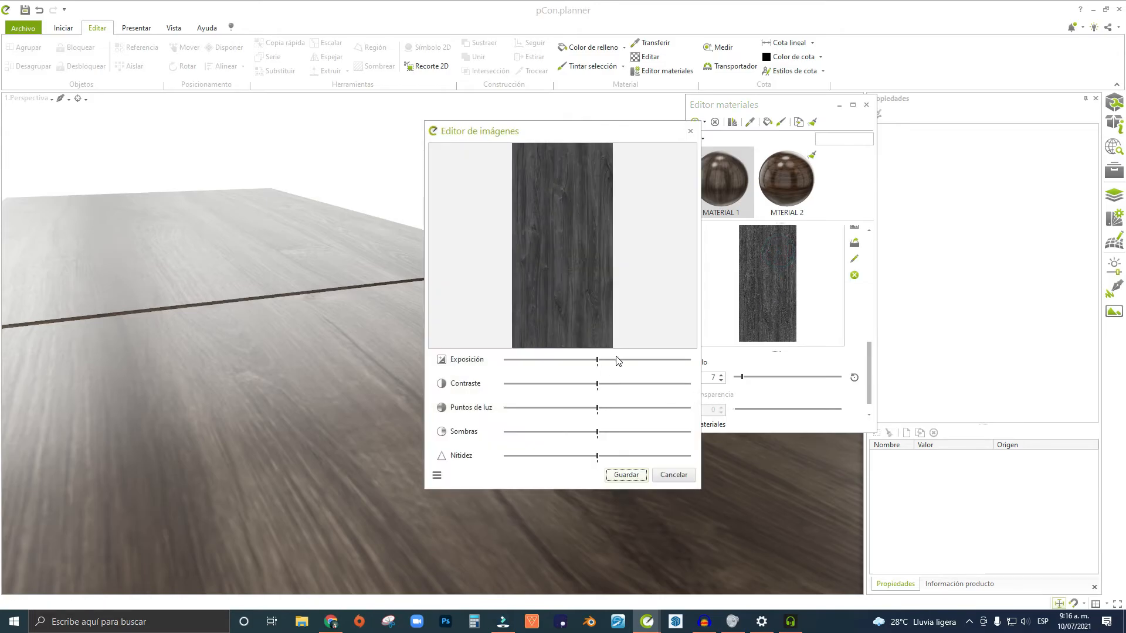
pyautogui.moveTo(597, 360); pyautogui.dragTo(673, 364)
pyautogui.moveTo(558, 369); pyautogui.dragTo(678, 363)
pyautogui.moveTo(499, 364); pyautogui.dragTo(507, 363)
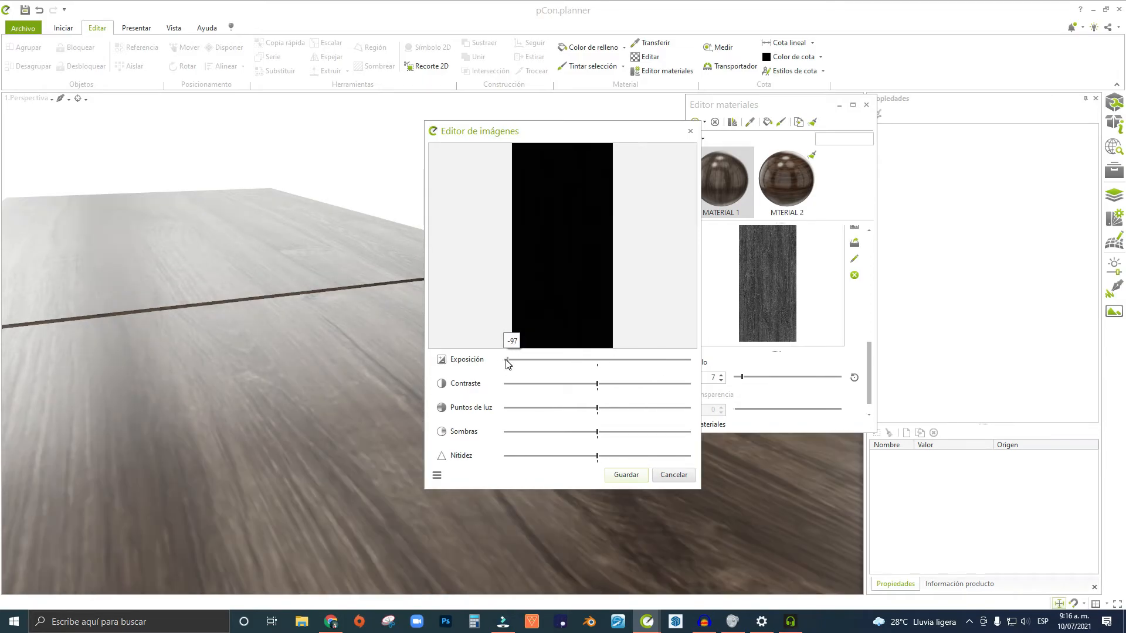
pyautogui.moveTo(658, 364); pyautogui.dragTo(666, 364)
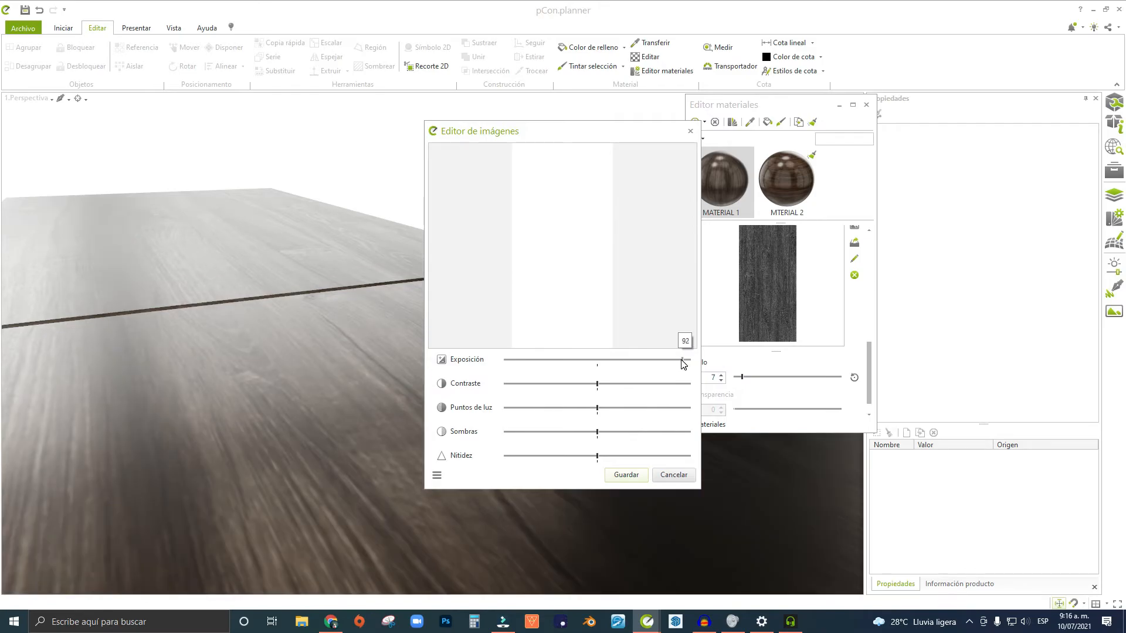
pyautogui.moveTo(574, 373); pyautogui.dragTo(615, 359)
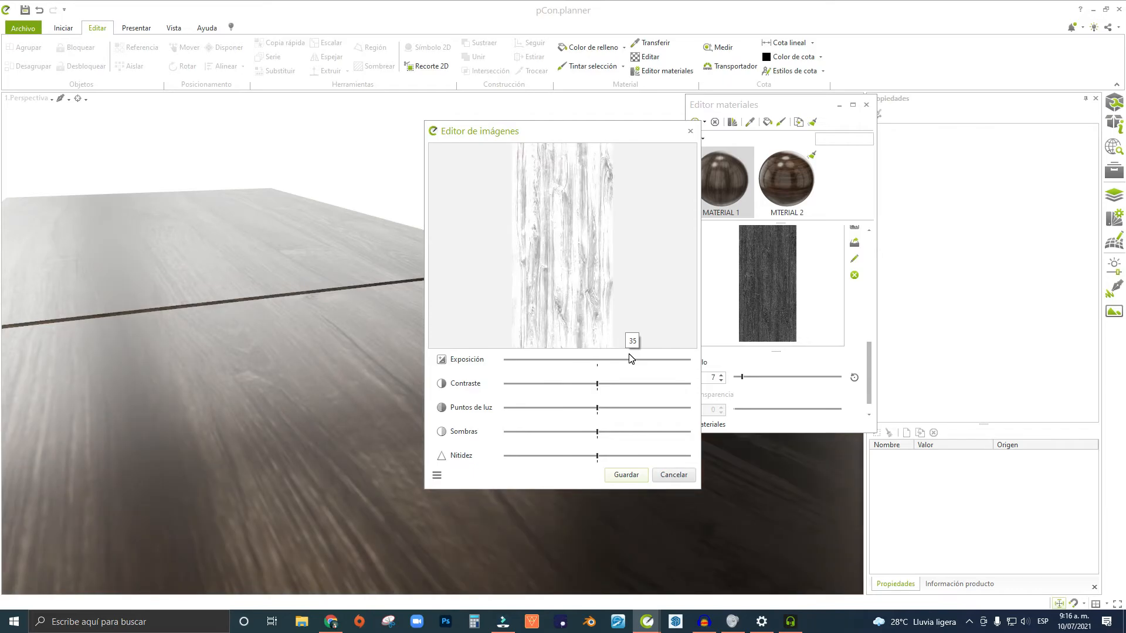
pyautogui.click(625, 474)
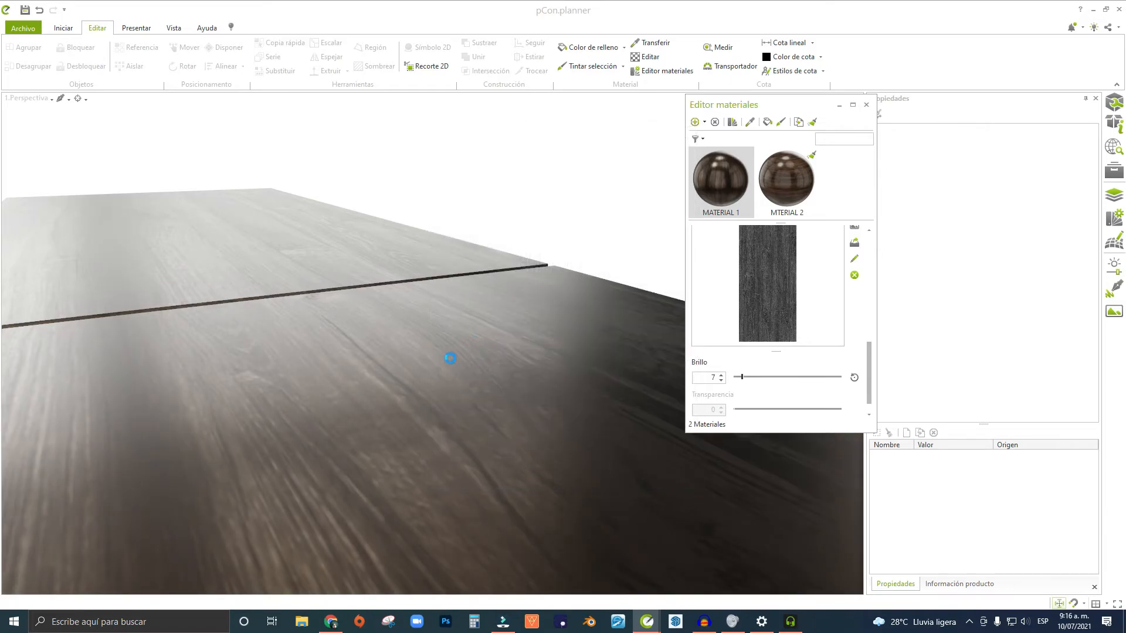
pyautogui.moveTo(450, 358); pyautogui.dragTo(375, 317, button='middle')
# Remove the siena.png colour texture from MATERIAL 1 and check the board surface.
pyautogui.scroll(3, 804, 289)
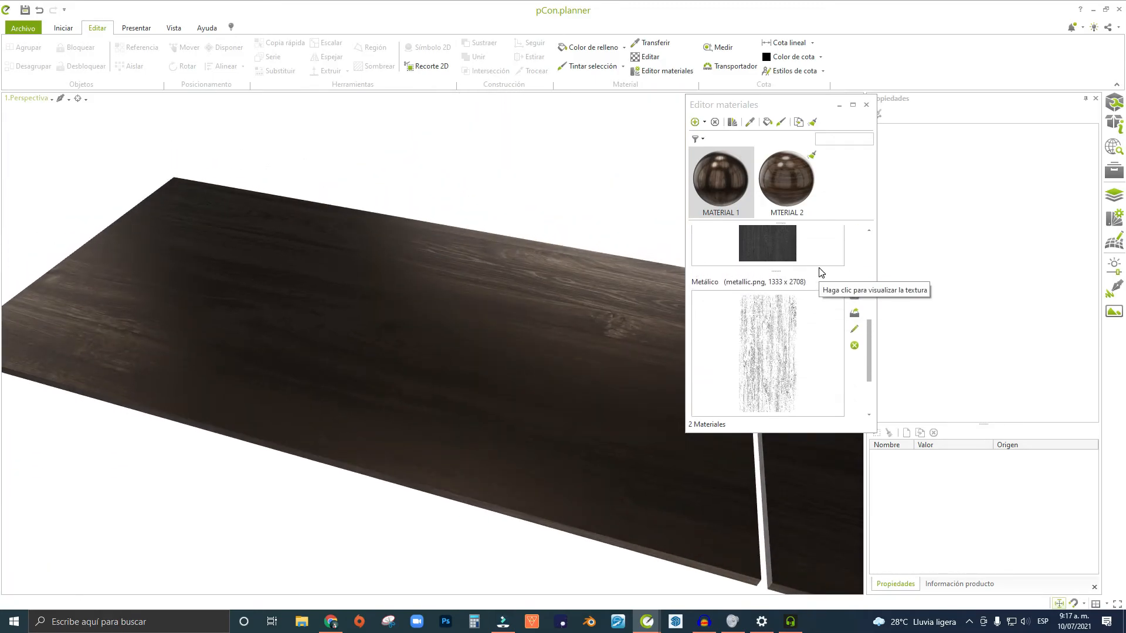
pyautogui.scroll(4, 819, 274)
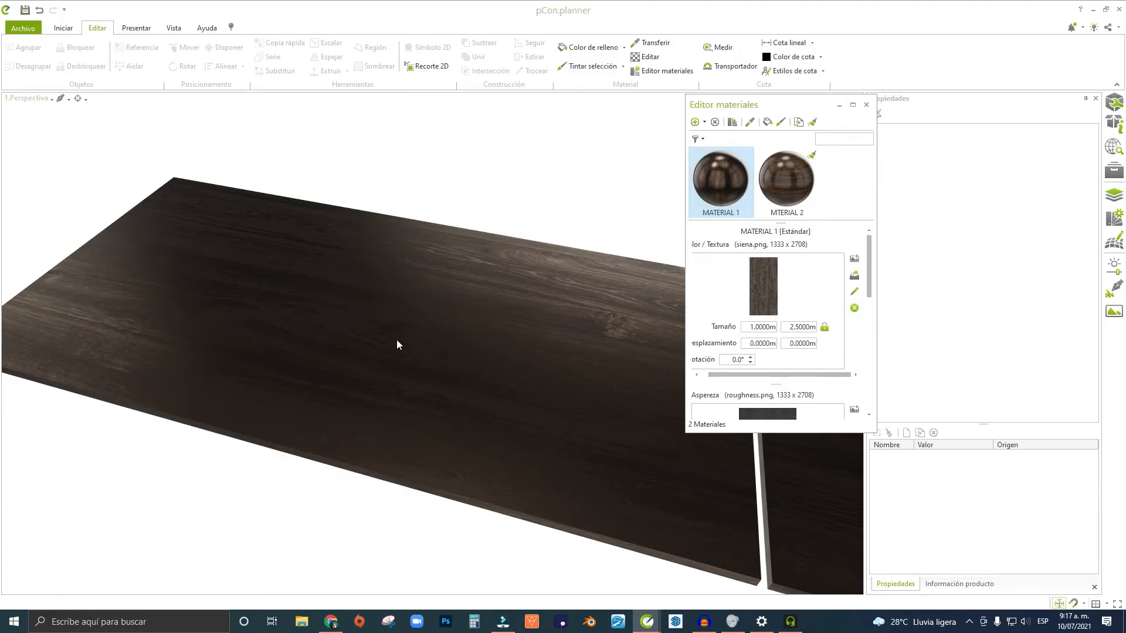
pyautogui.moveTo(413, 312)
pyautogui.mouseDown(button='middle')
pyautogui.moveTo(376, 303)
pyautogui.moveTo(424, 305)
pyautogui.mouseUp(button='middle')
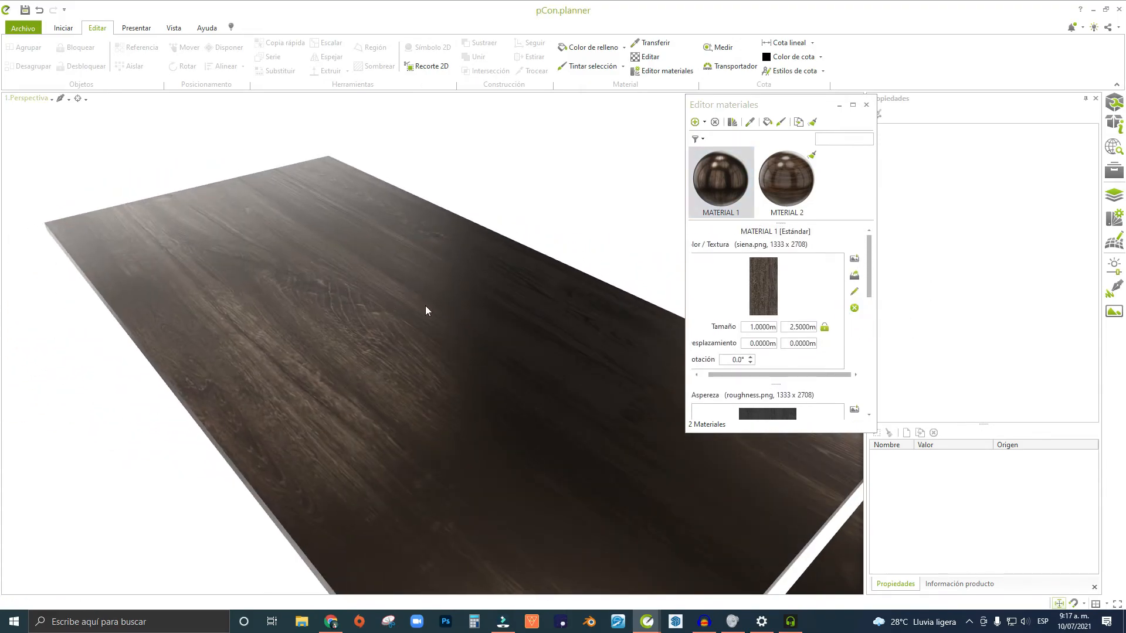
pyautogui.click(854, 308)
pyautogui.moveTo(475, 370); pyautogui.dragTo(515, 403, button='middle')
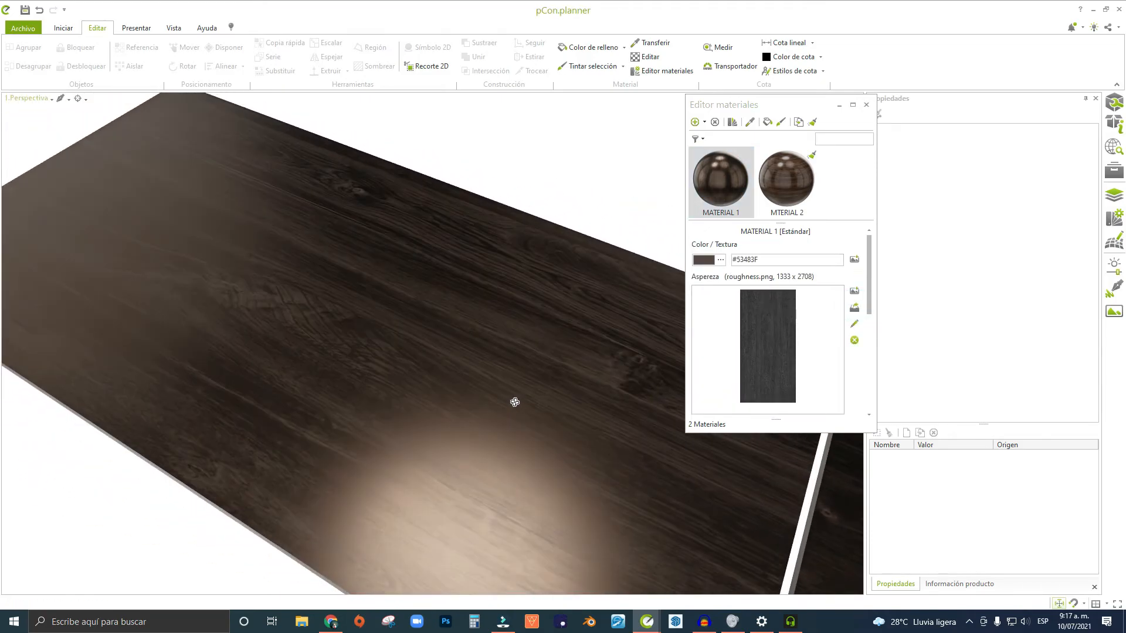
# Set MATERIAL 1's base colour to orange #FF7300 and inspect the grain on the boards.
pyautogui.click(703, 259)
pyautogui.click(756, 298)
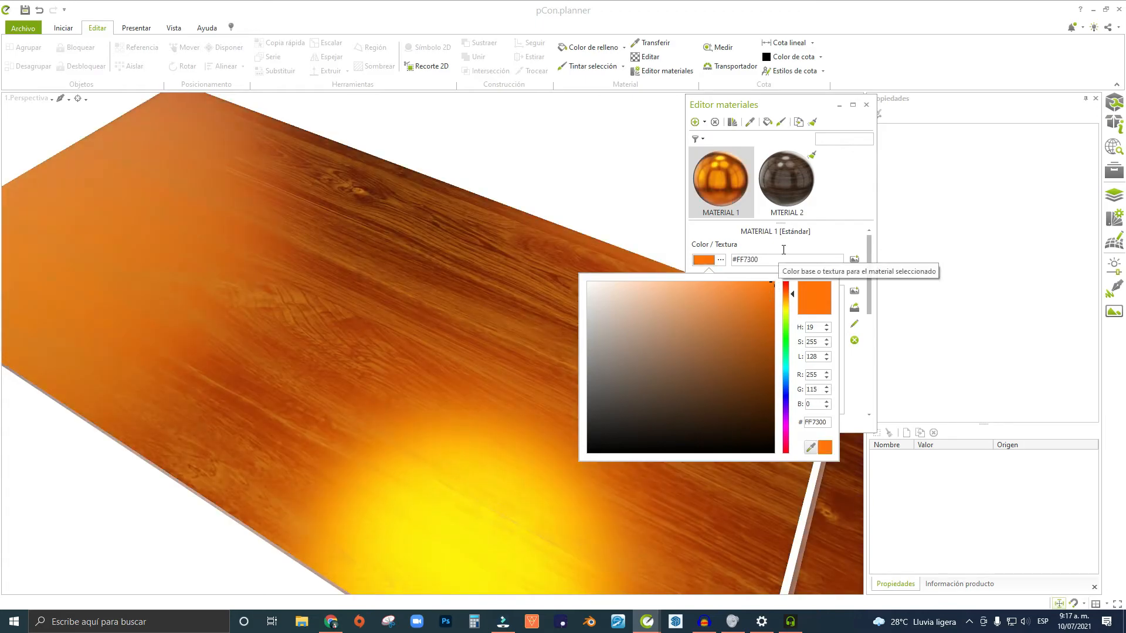
pyautogui.moveTo(484, 369); pyautogui.dragTo(521, 354, button='middle')
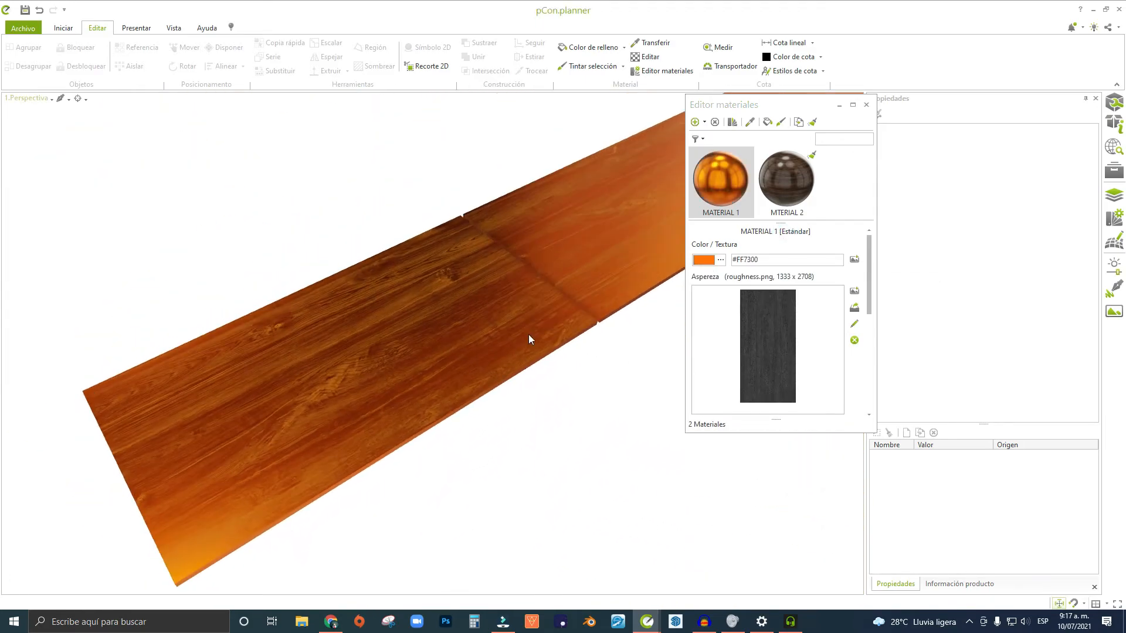
pyautogui.scroll(3, 462, 357)
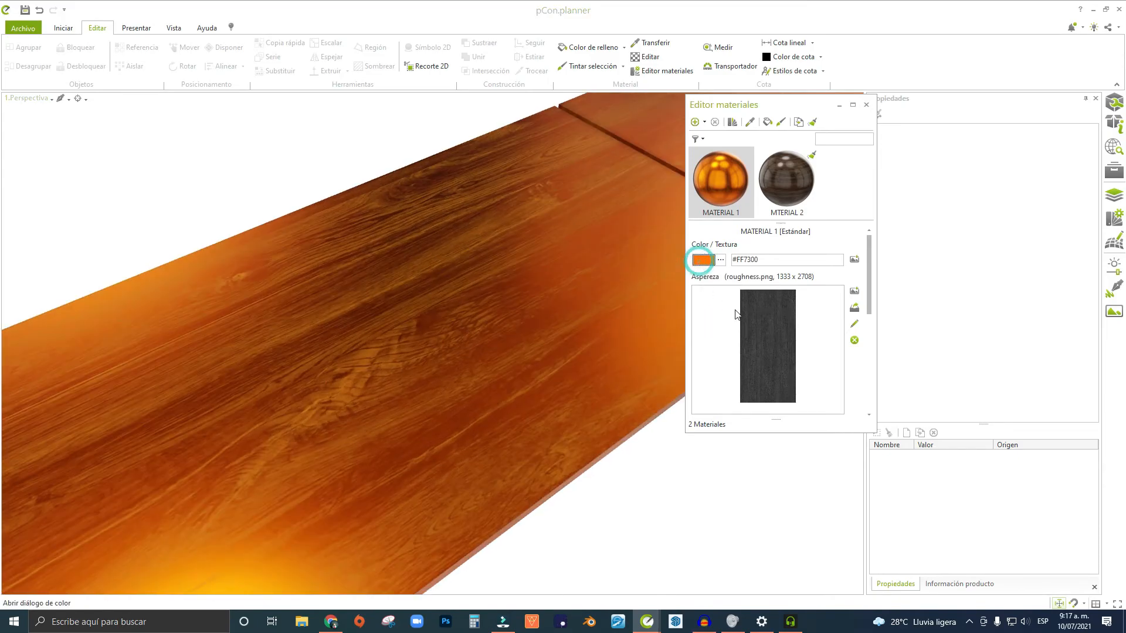
# Change MATERIAL 1's base colour to light grey #C6C6C6 and inspect the boards.
pyautogui.click(702, 259)
pyautogui.moveTo(609, 316); pyautogui.dragTo(569, 291)
pyautogui.click(587, 319)
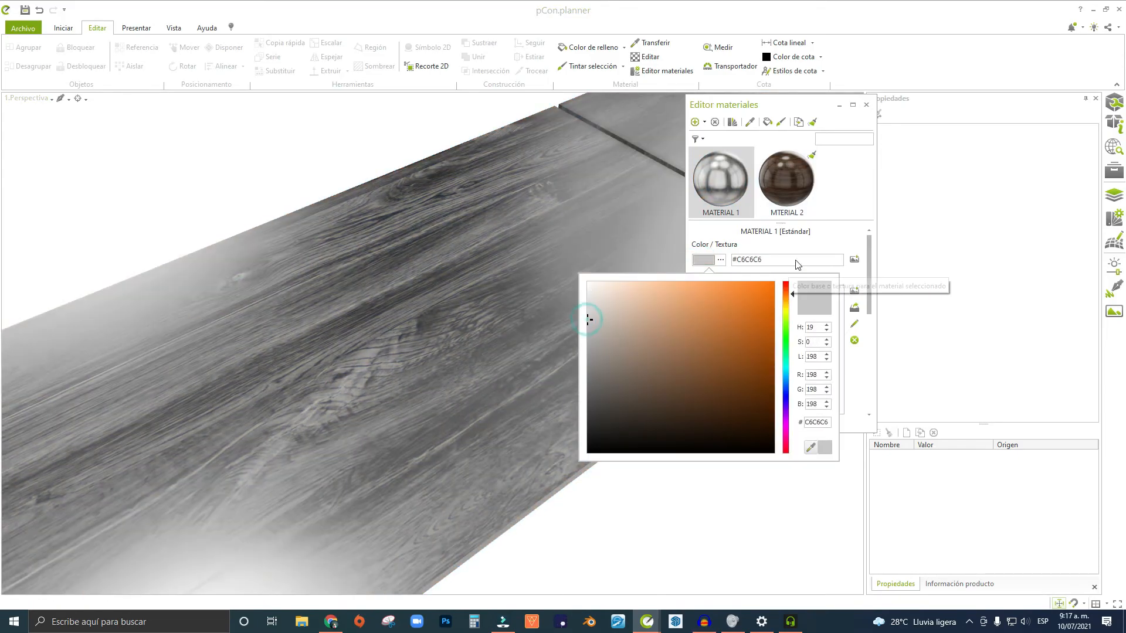
pyautogui.click(812, 241)
pyautogui.scroll(-3, 386, 299)
pyautogui.moveTo(375, 302); pyautogui.dragTo(407, 328, button='middle')
pyautogui.scroll(-5, 319, 397)
pyautogui.scroll(4, 247, 354)
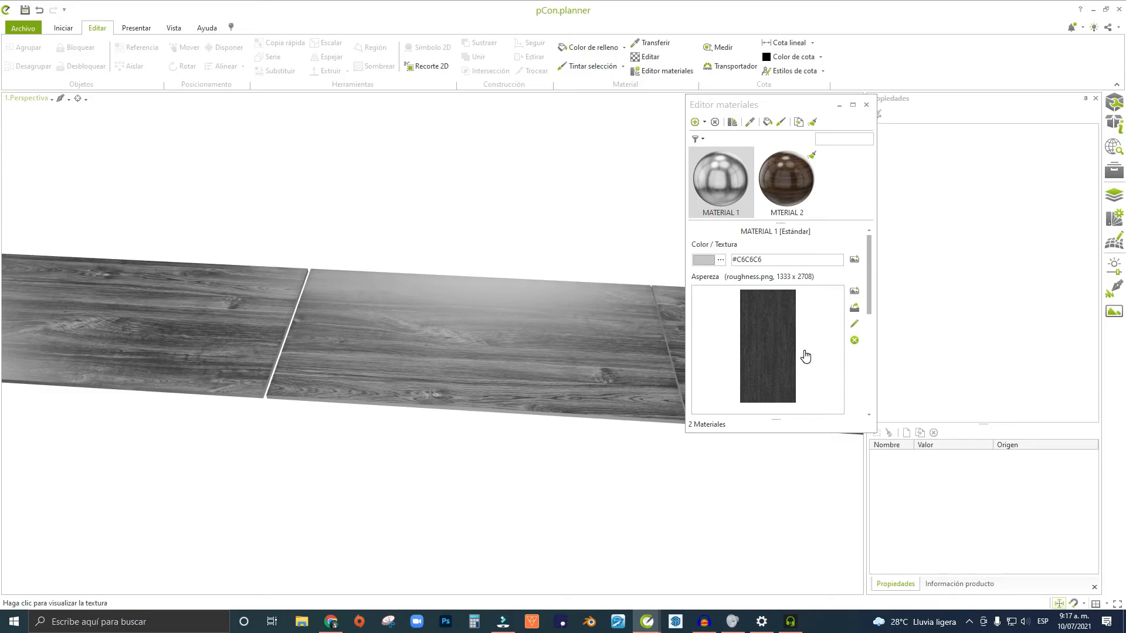
# Remove the metallic texture from MATERIAL 1 and look over the boards.
pyautogui.scroll(-4, 859, 363)
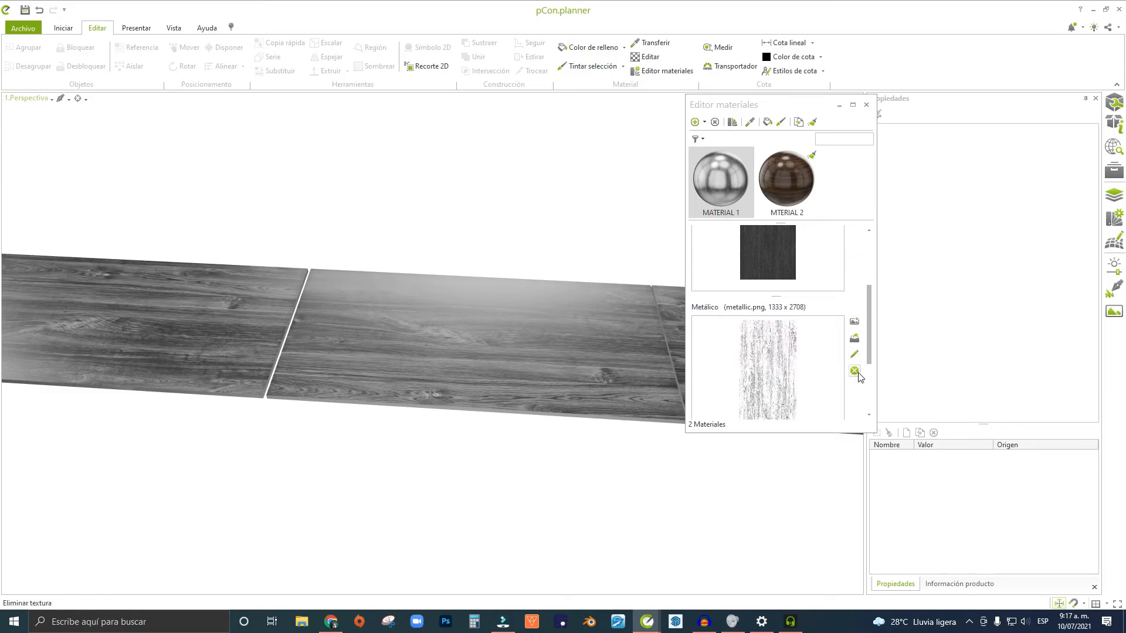
pyautogui.click(855, 371)
pyautogui.moveTo(347, 361); pyautogui.dragTo(409, 332, button='middle')
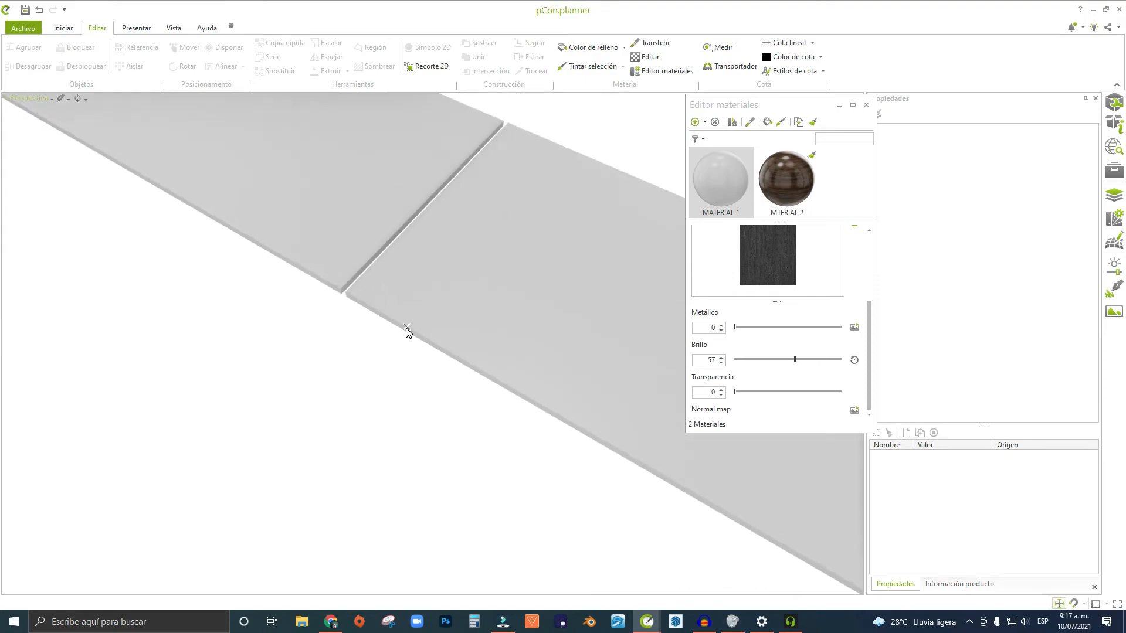
pyautogui.moveTo(428, 261); pyautogui.dragTo(389, 249, button='middle')
pyautogui.scroll(2, 837, 301)
# Import siena.png again as the colour texture of MATERIAL 1.
pyautogui.scroll(3, 838, 301)
pyautogui.click(854, 261)
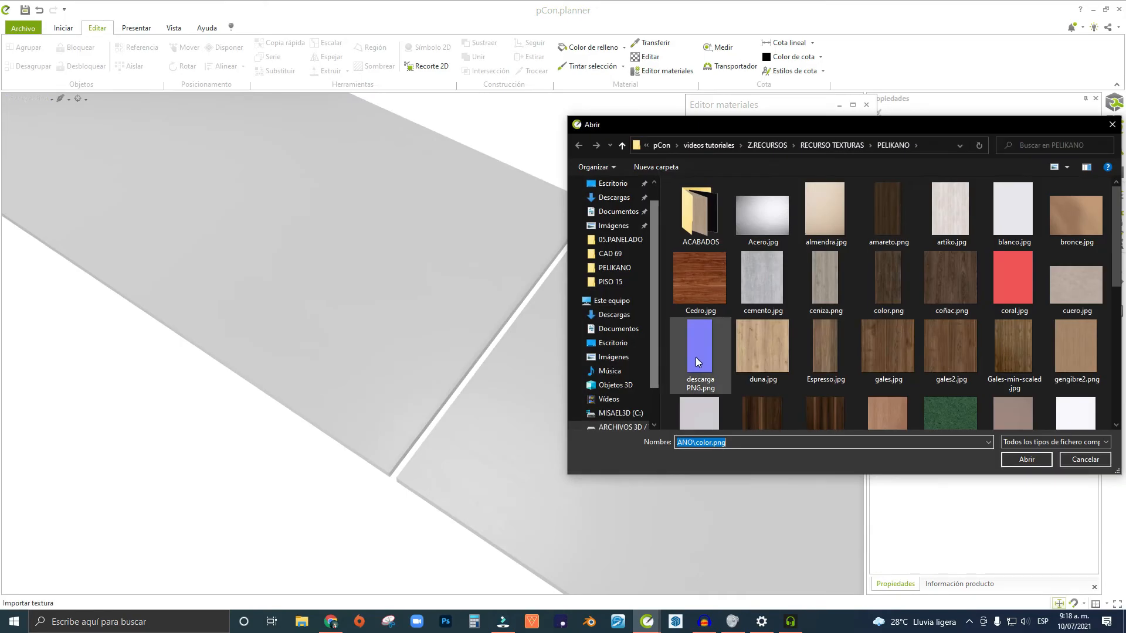
pyautogui.scroll(-3, 698, 360)
pyautogui.doubleClick(708, 372)
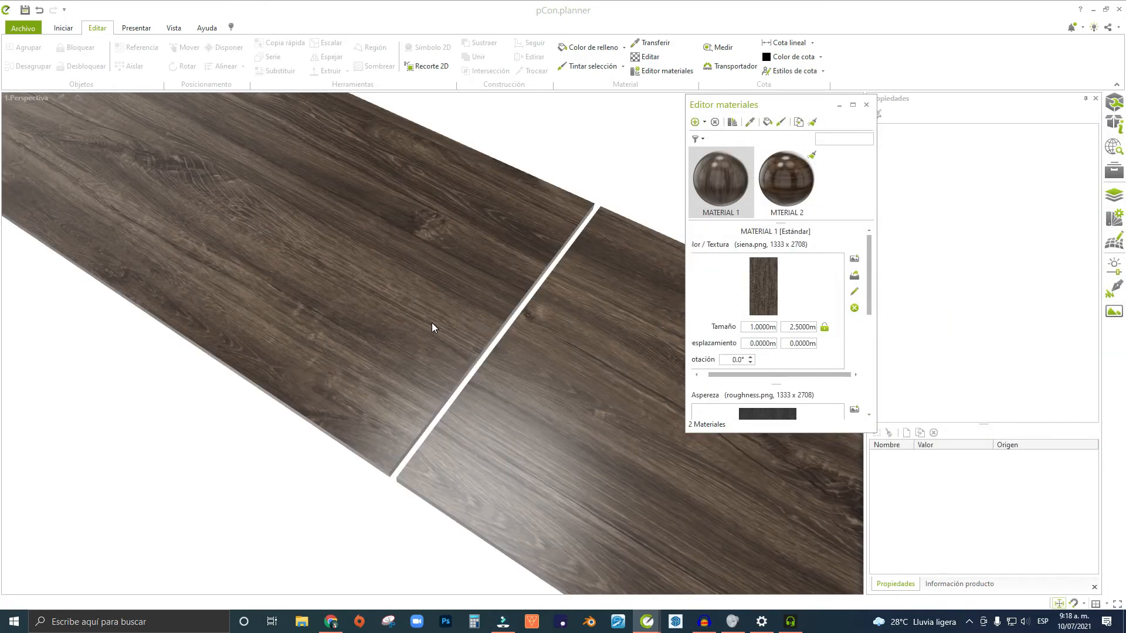
# Desaturate MATERIAL 1's colour image completely with saturation 0 and save the edited image.
pyautogui.moveTo(432, 323); pyautogui.dragTo(386, 280, button='middle')
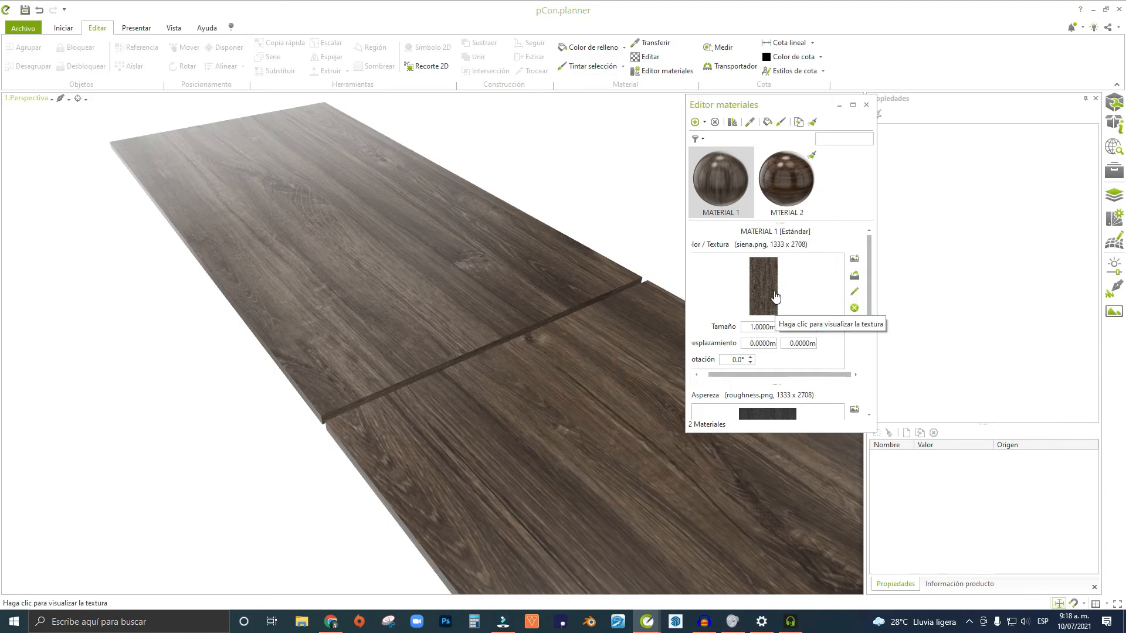
pyautogui.click(854, 293)
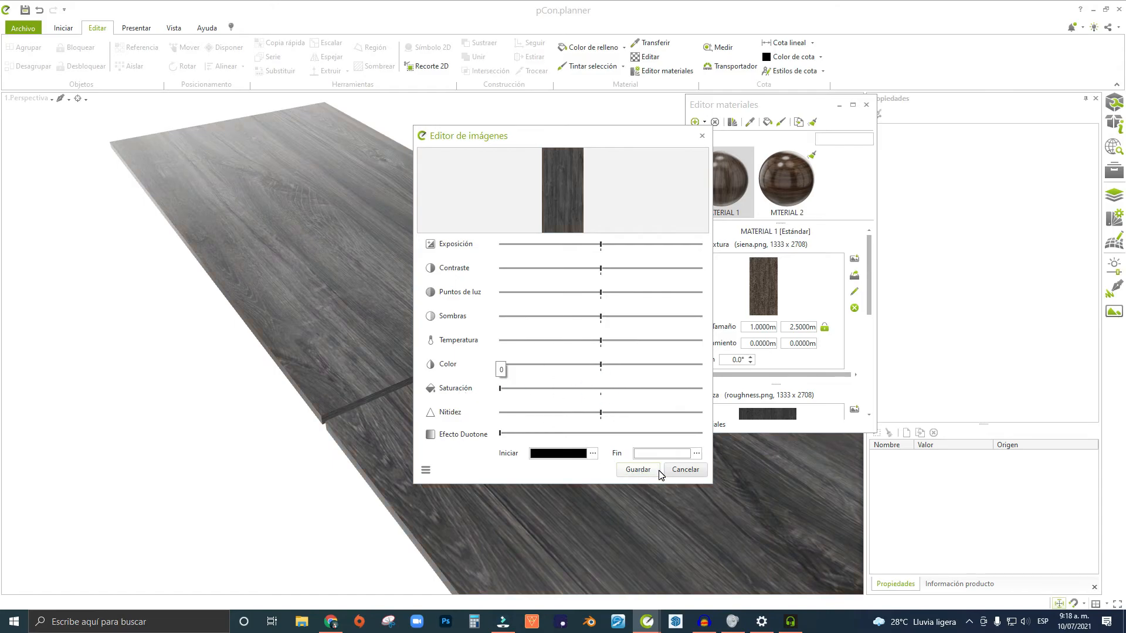
pyautogui.click(634, 469)
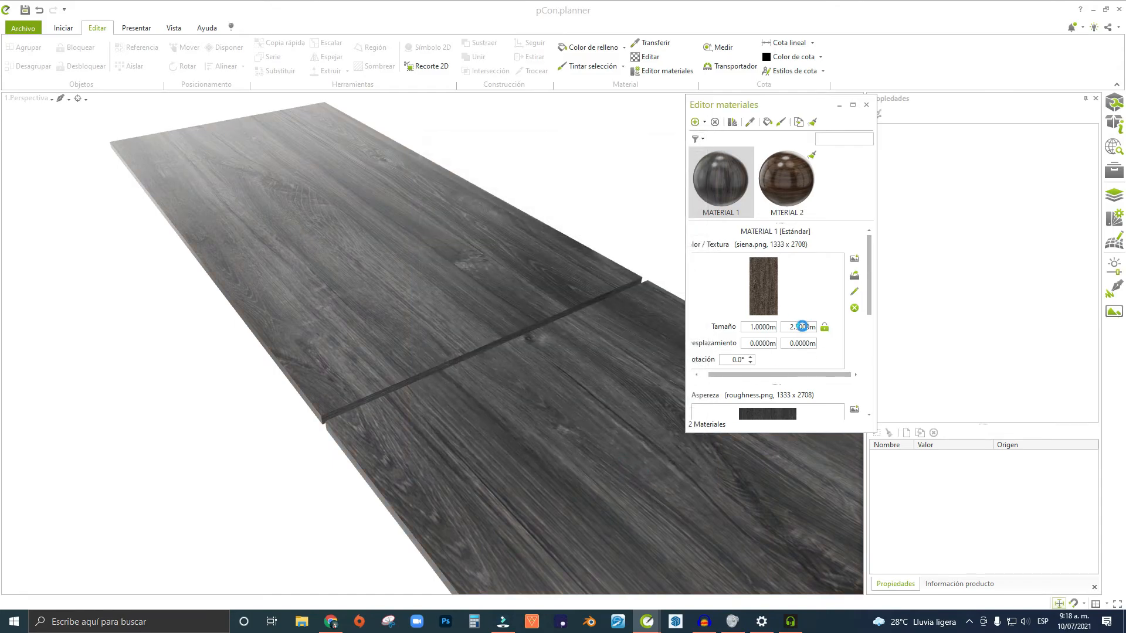
# Unlock the colour texture's proportions, set its size to 0.2 m by 8 m, and check the stretched grain on the boards.
pyautogui.click(823, 327)
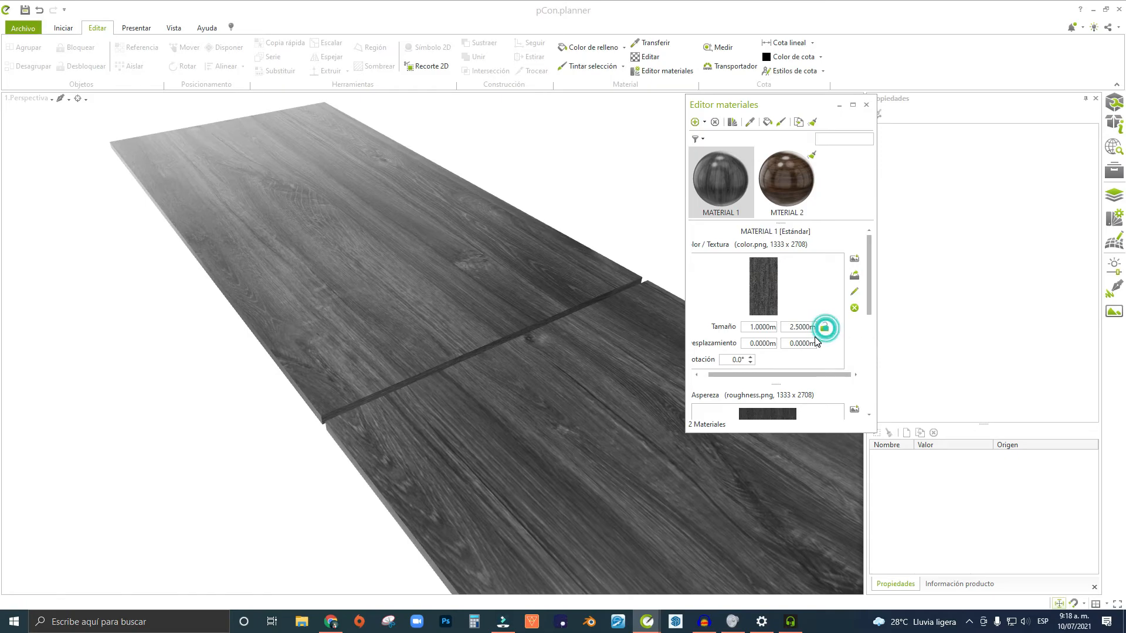
pyautogui.click(787, 328)
pyautogui.write('8')
pyautogui.press('Return')
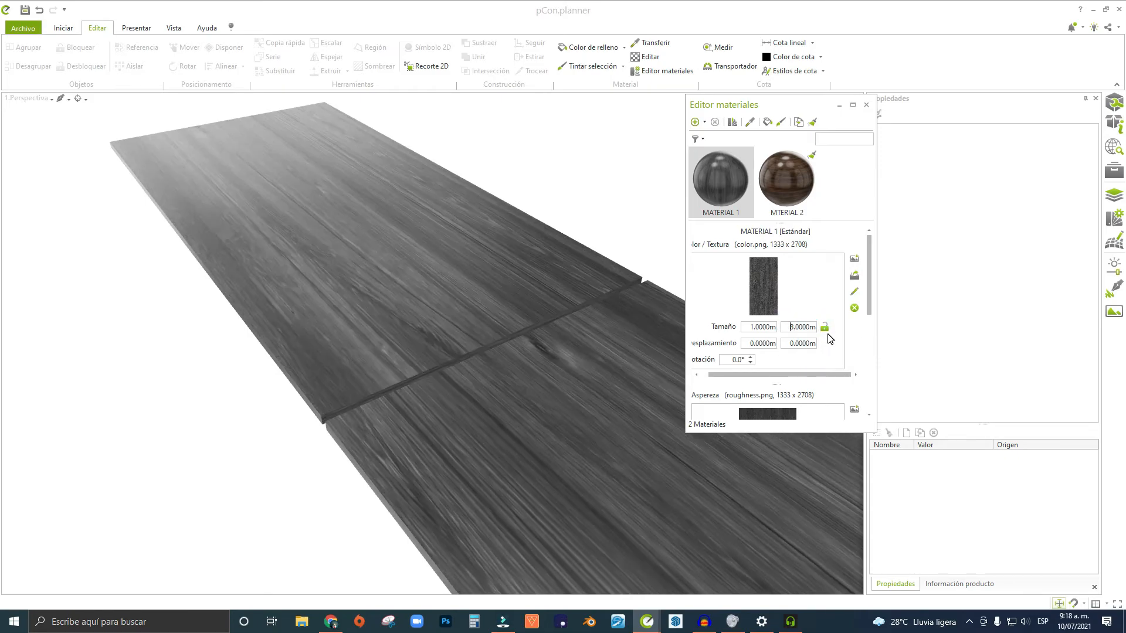
pyautogui.hotkey('shift', 'Tab')
pyautogui.press('Return')
pyautogui.moveTo(326, 221); pyautogui.dragTo(40, 313, button='middle')
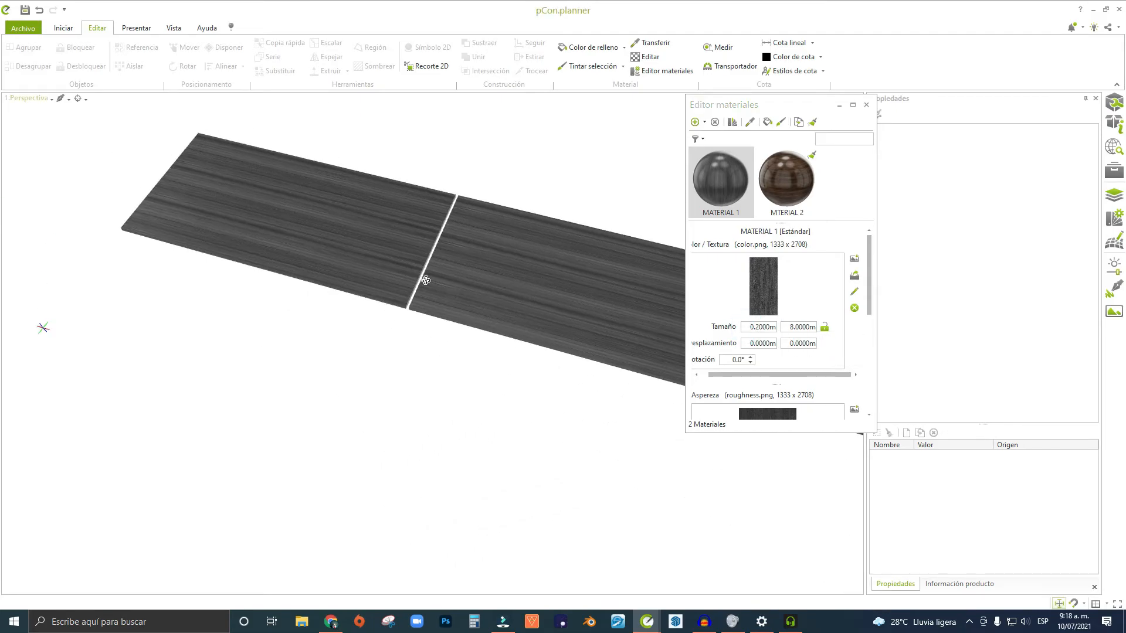
pyautogui.scroll(6, 423, 273)
pyautogui.moveTo(492, 272); pyautogui.dragTo(322, 333, button='middle')
pyautogui.scroll(-3, 464, 250)
pyautogui.scroll(-3, 432, 309)
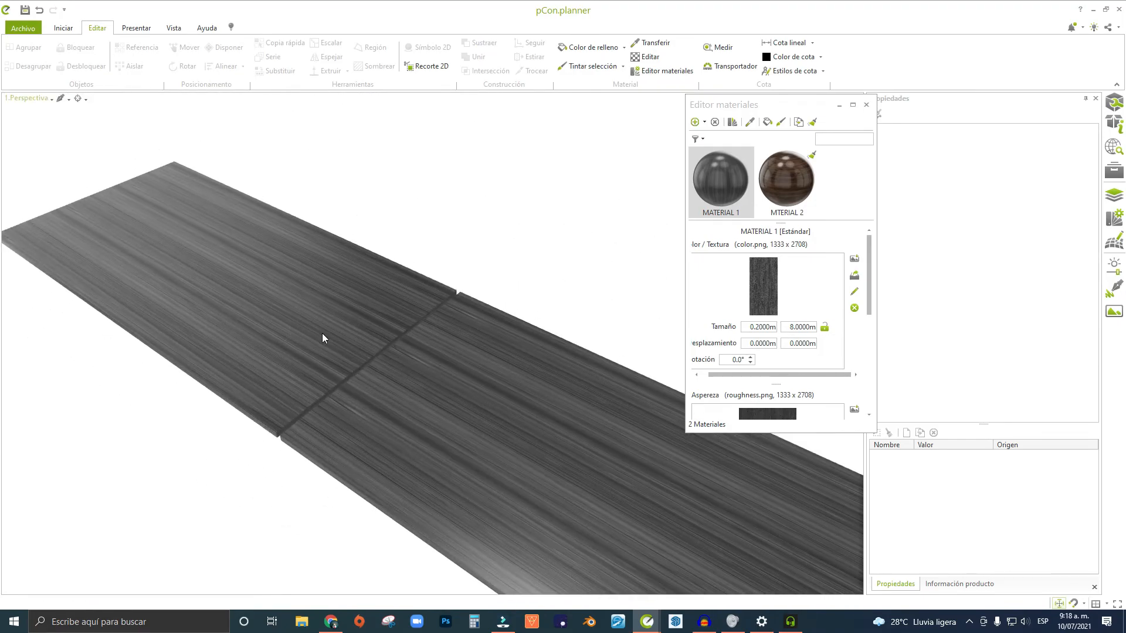
# Reduce the contrast of MATERIAL 1's colour image to about 13 and save the edited image.
pyautogui.scroll(4, 322, 333)
pyautogui.moveTo(432, 333); pyautogui.dragTo(601, 333, button='middle')
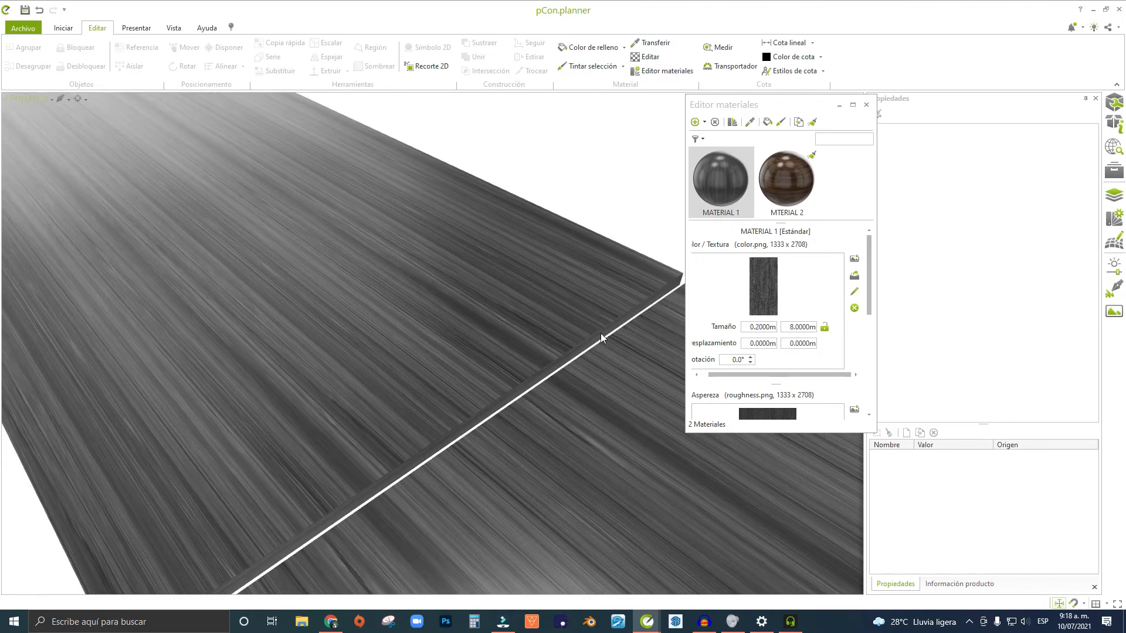
pyautogui.click(854, 293)
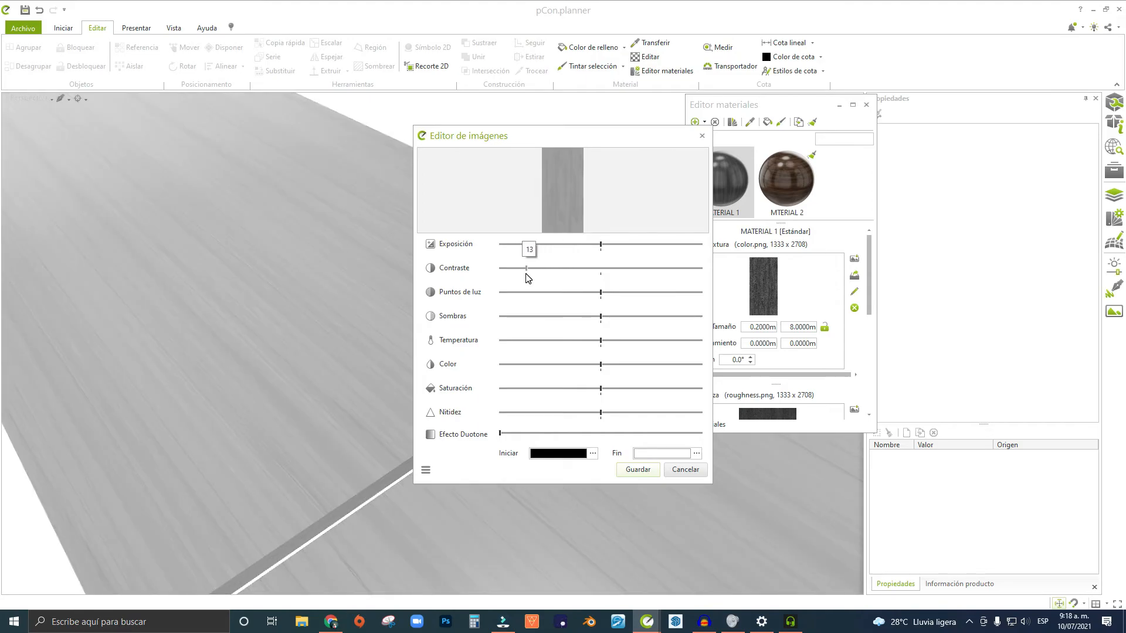
pyautogui.click(636, 469)
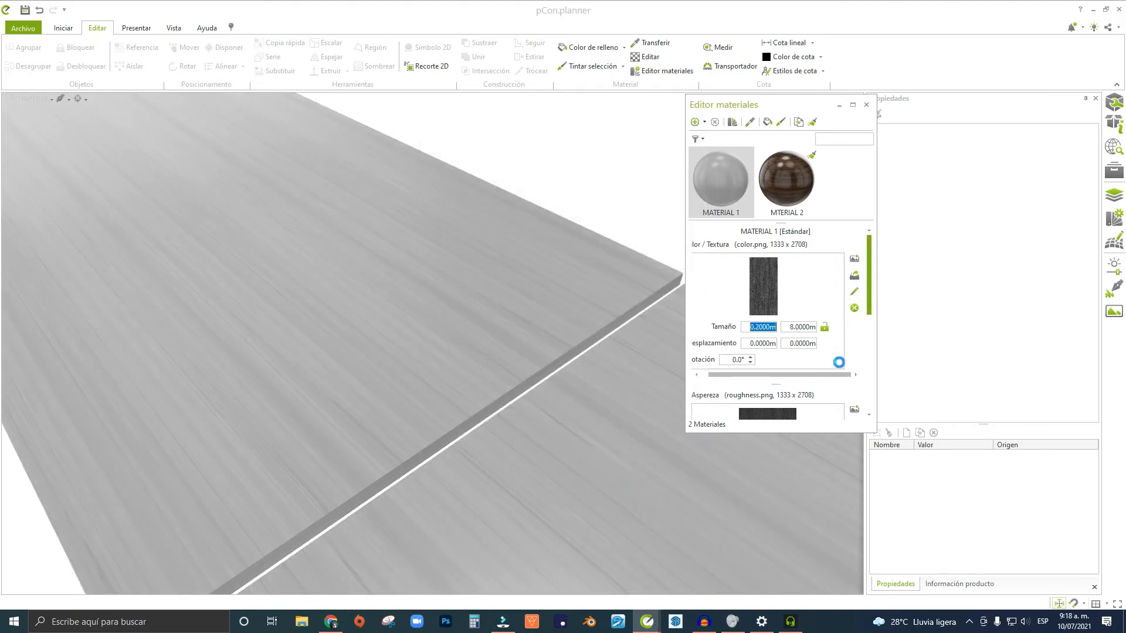
# Raise MATERIAL 1's metallic value to 92 and check the reflections on the boards.
pyautogui.scroll(-5, 768, 364)
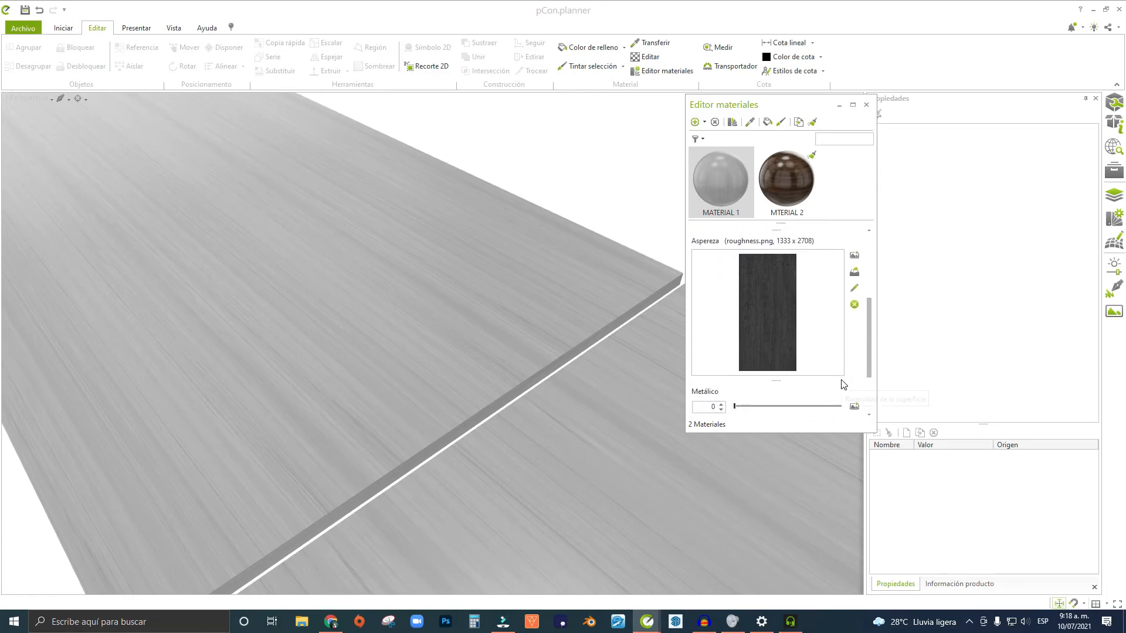
pyautogui.moveTo(765, 402); pyautogui.dragTo(830, 420)
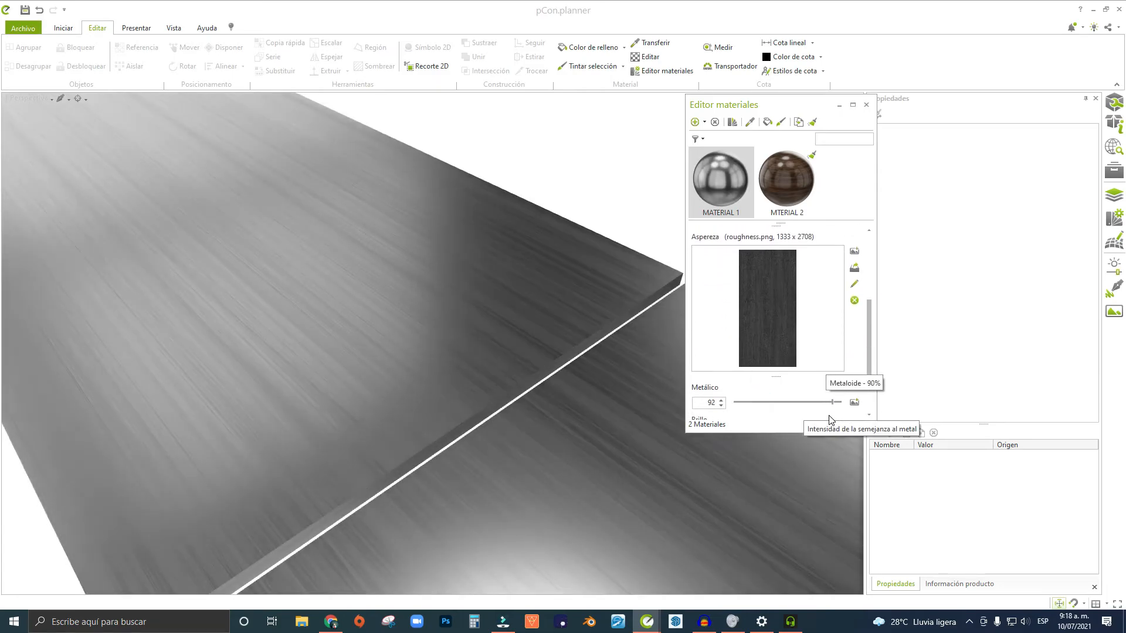
pyautogui.scroll(-4, 503, 332)
pyautogui.moveTo(502, 333); pyautogui.dragTo(495, 150, button='middle')
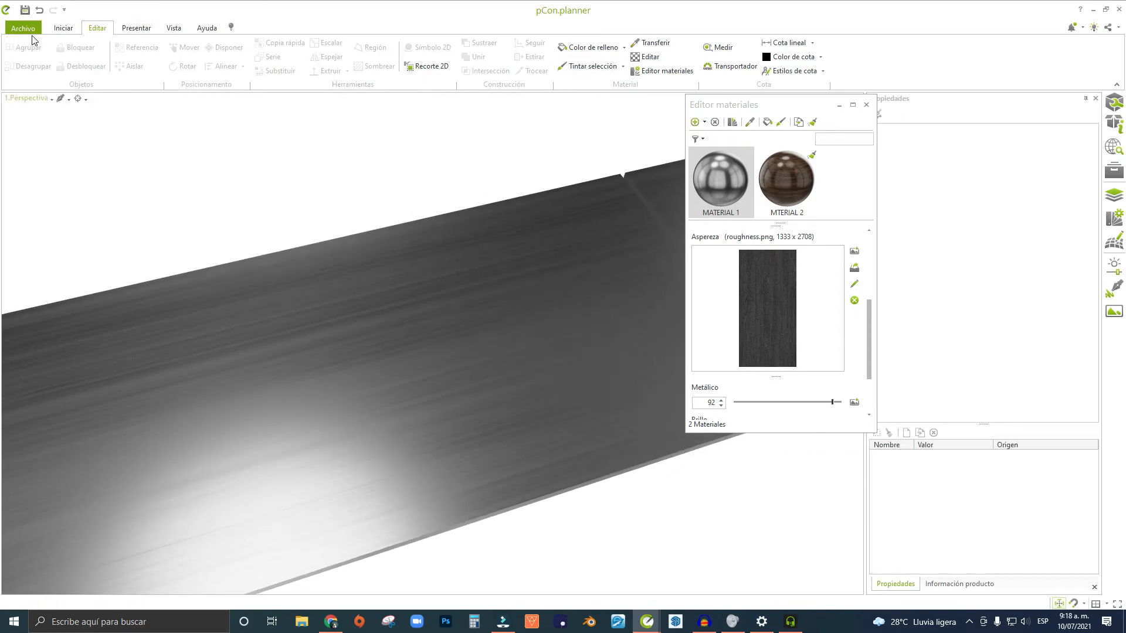
# Draw a sphere in the empty area beside the joint between the two boards.
pyautogui.click(63, 27)
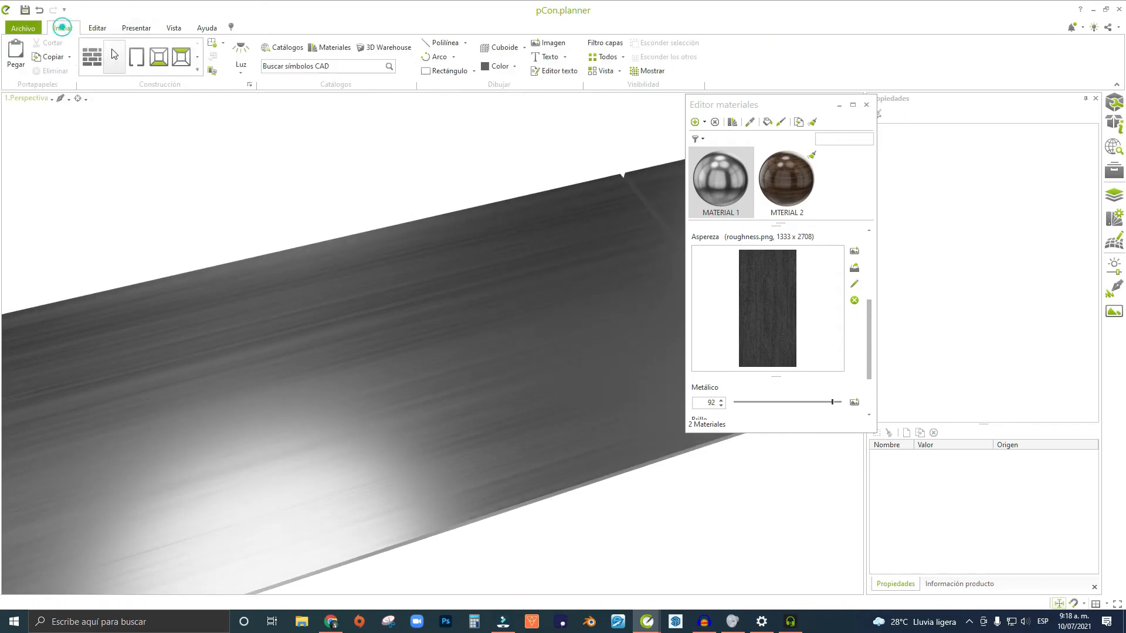
pyautogui.click(524, 48)
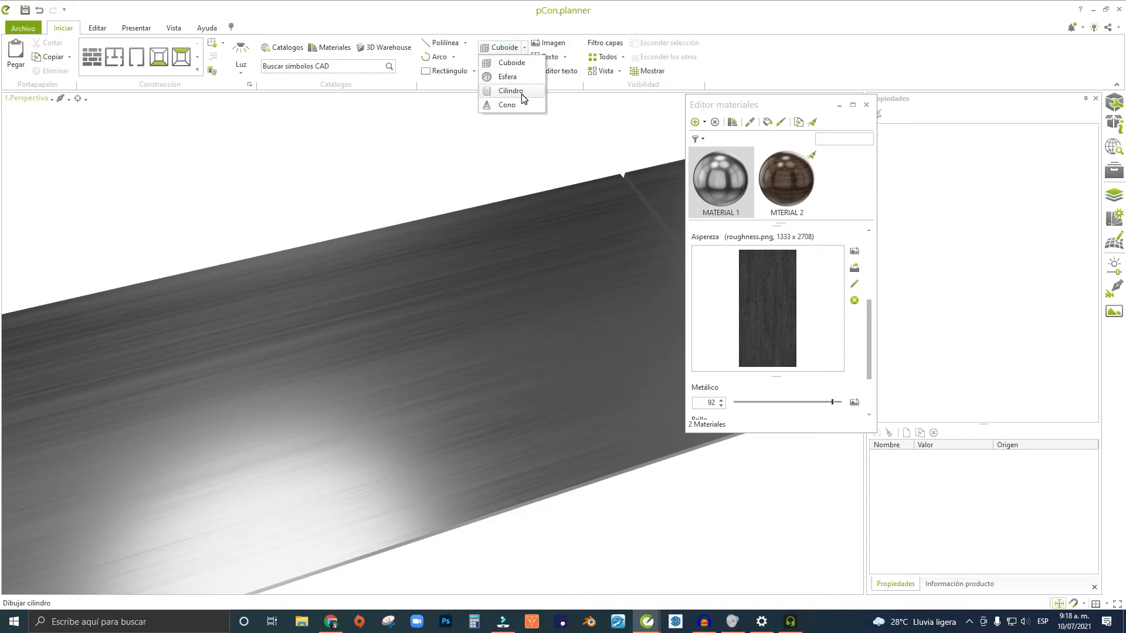
pyautogui.click(507, 77)
pyautogui.scroll(-3, 334, 485)
pyautogui.click(411, 215)
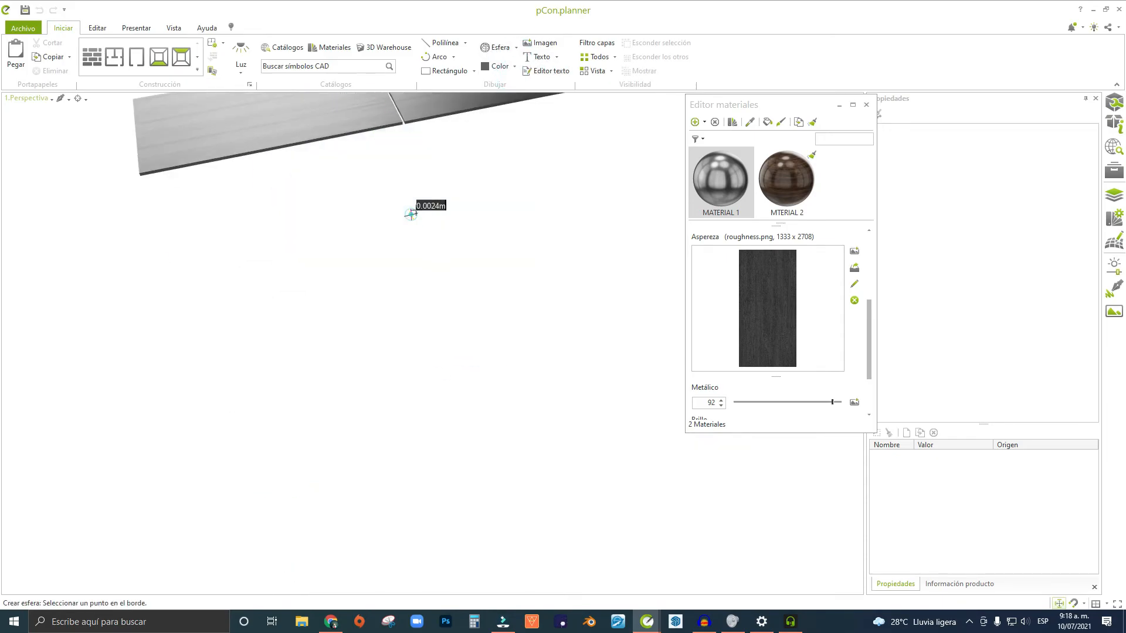
pyautogui.click(463, 183)
pyautogui.scroll(2, 587, 200)
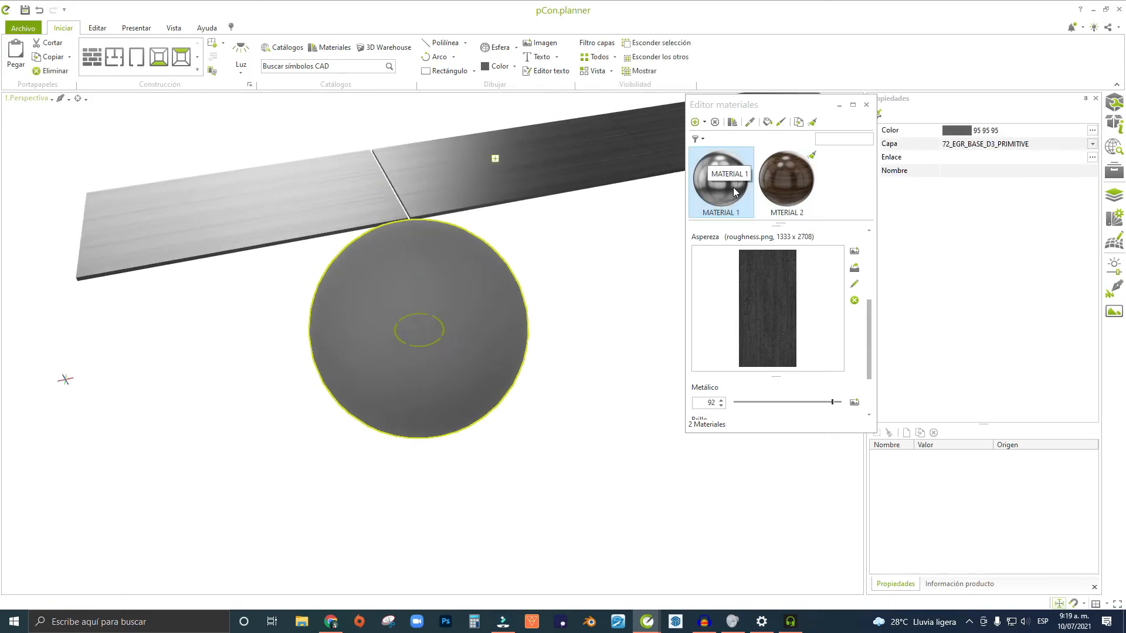
# Apply MATERIAL 1 to the new sphere and deselect it.
pyautogui.click(765, 122)
pyautogui.click(472, 276)
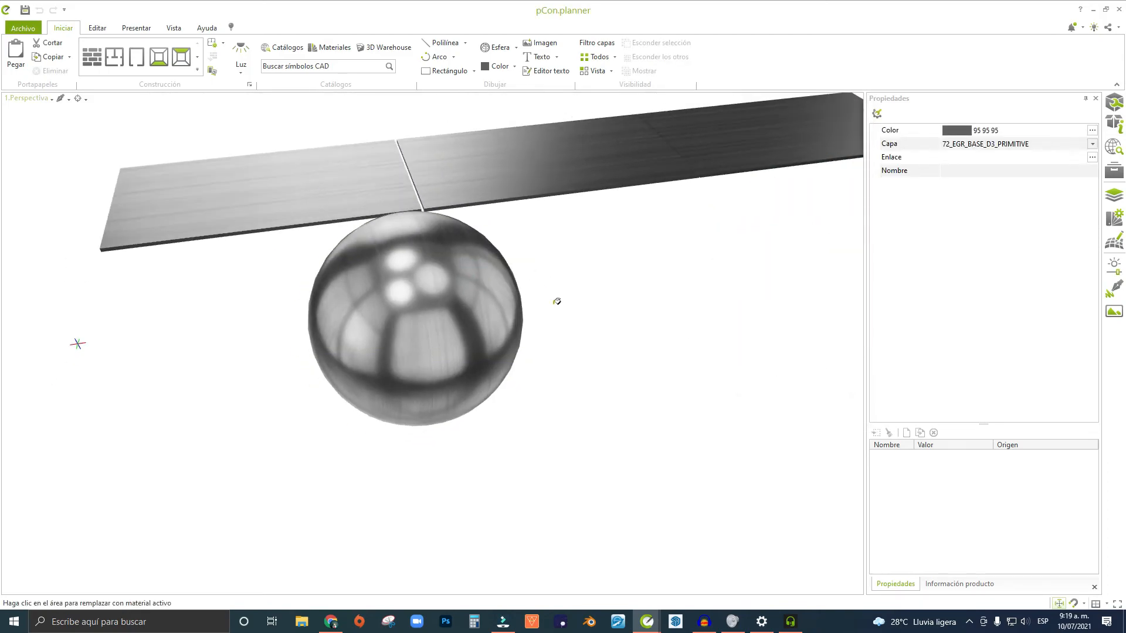
pyautogui.moveTo(584, 317); pyautogui.dragTo(567, 295, button='right')
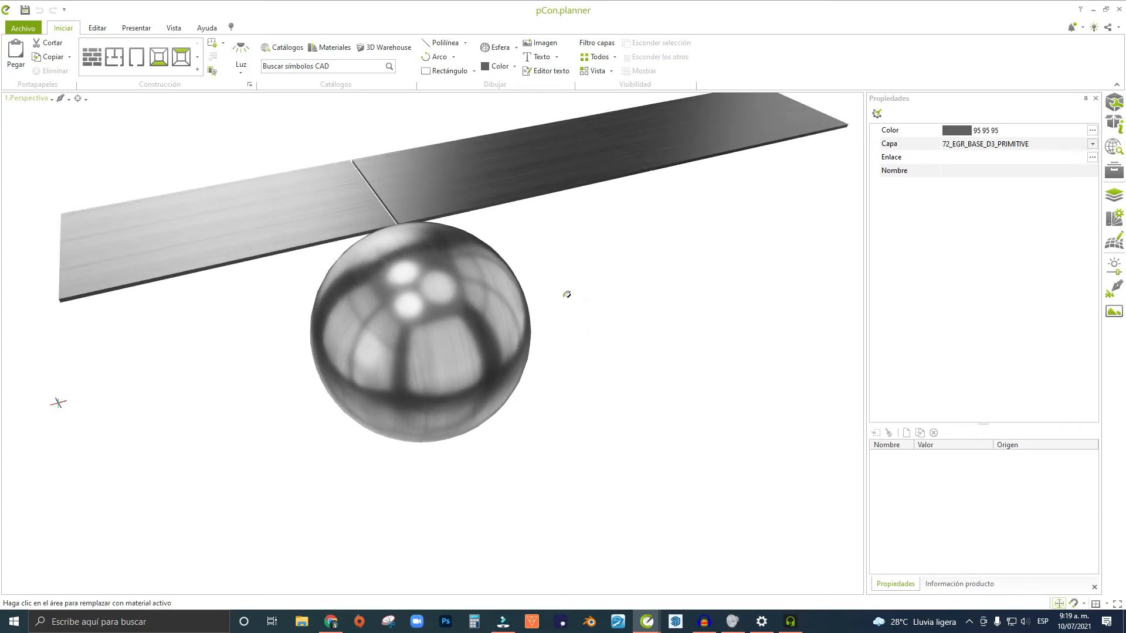
pyautogui.press('Escape')
pyautogui.click(568, 337)
# Examine the brushed metal reflections on the sphere and compare them with the boards and MATERIAL 1's settings.
pyautogui.scroll(5, 451, 317)
pyautogui.scroll(-4, 429, 297)
pyautogui.moveTo(429, 297); pyautogui.dragTo(452, 281, button='right')
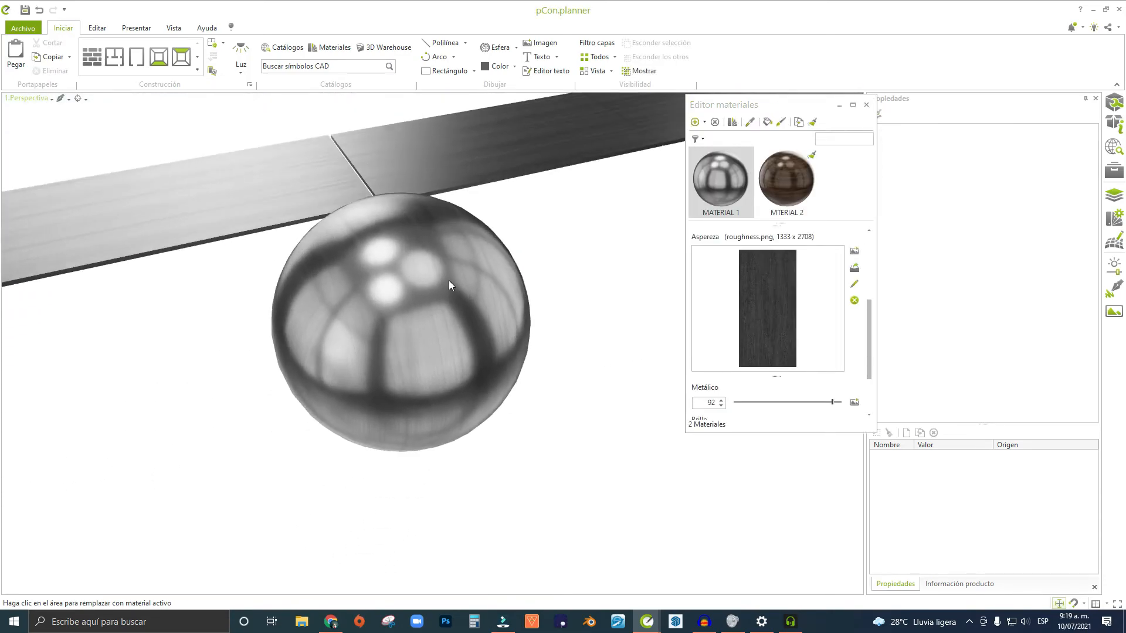
pyautogui.scroll(3, 435, 259)
pyautogui.scroll(-3, 404, 239)
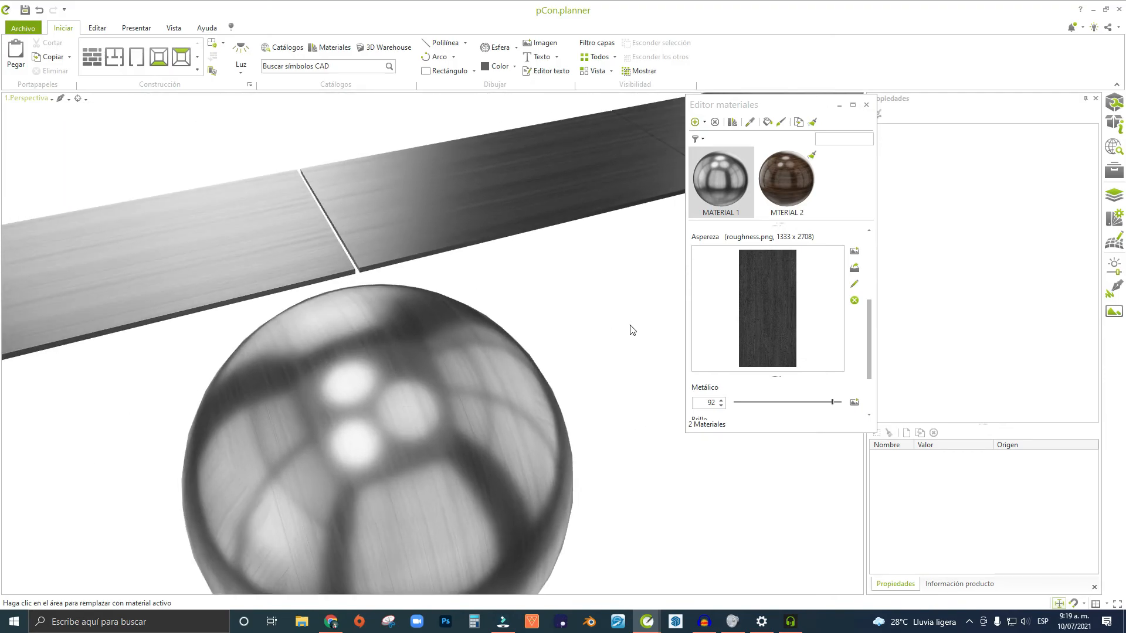
pyautogui.scroll(-3, 821, 337)
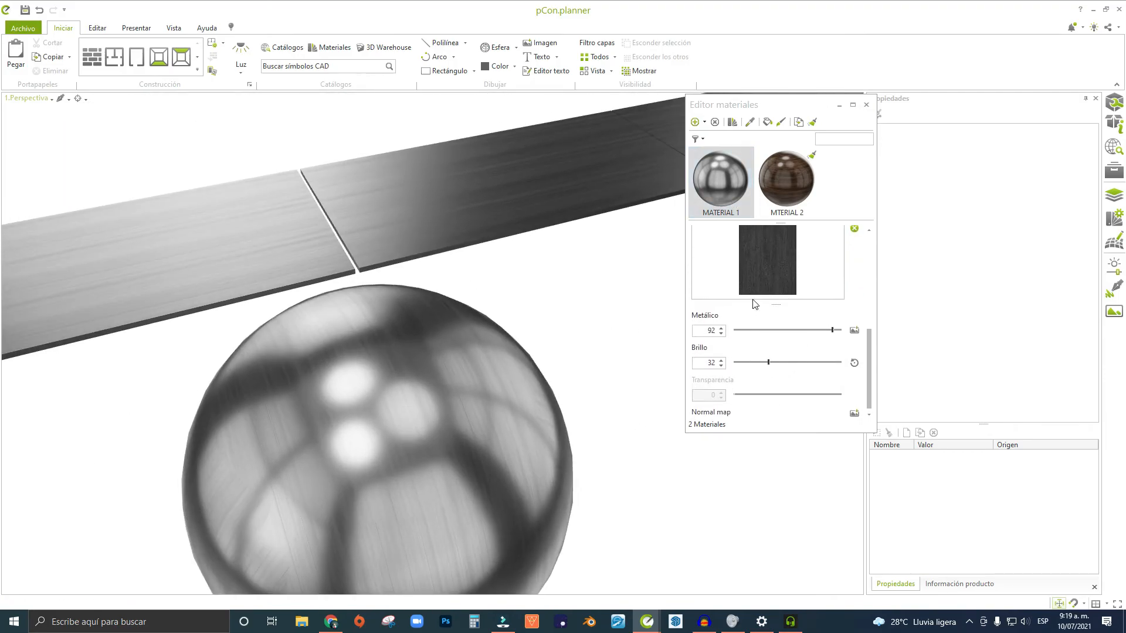
pyautogui.scroll(2, 754, 304)
pyautogui.scroll(1, 754, 305)
pyautogui.scroll(-3, 377, 311)
pyautogui.moveTo(226, 389); pyautogui.dragTo(358, 342, button='right')
pyautogui.moveTo(469, 215); pyautogui.dragTo(586, 199, button='right')
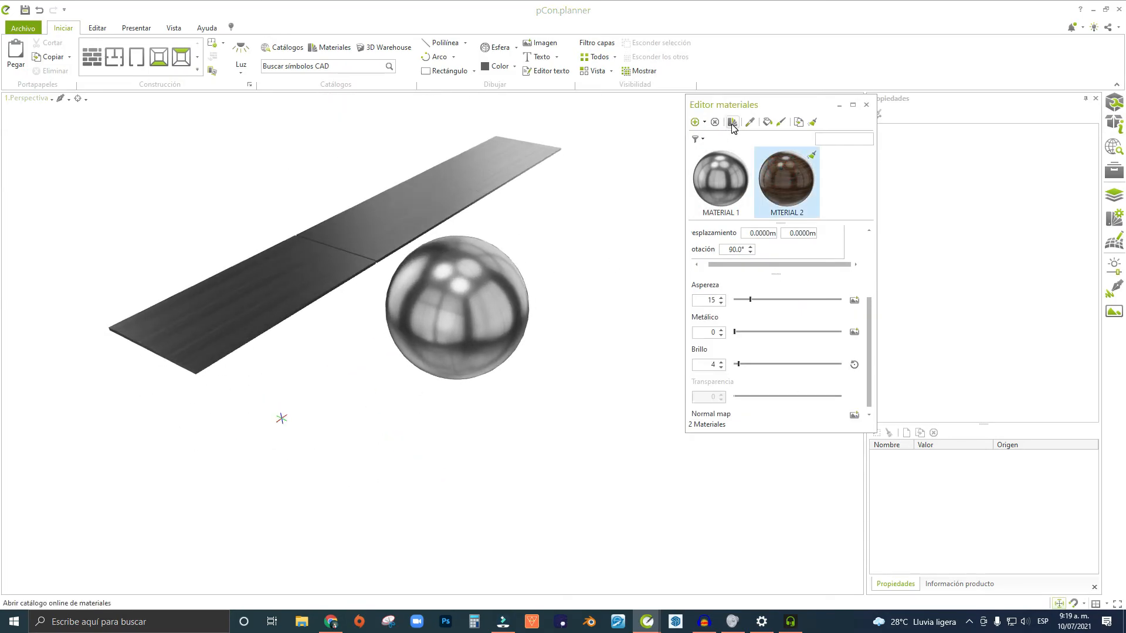
# Apply the dark wood MTERIAL 2 to both boards.
pyautogui.click(765, 122)
pyautogui.click(369, 243)
pyautogui.click(479, 175)
pyautogui.moveTo(500, 276); pyautogui.dragTo(514, 297, button='middle')
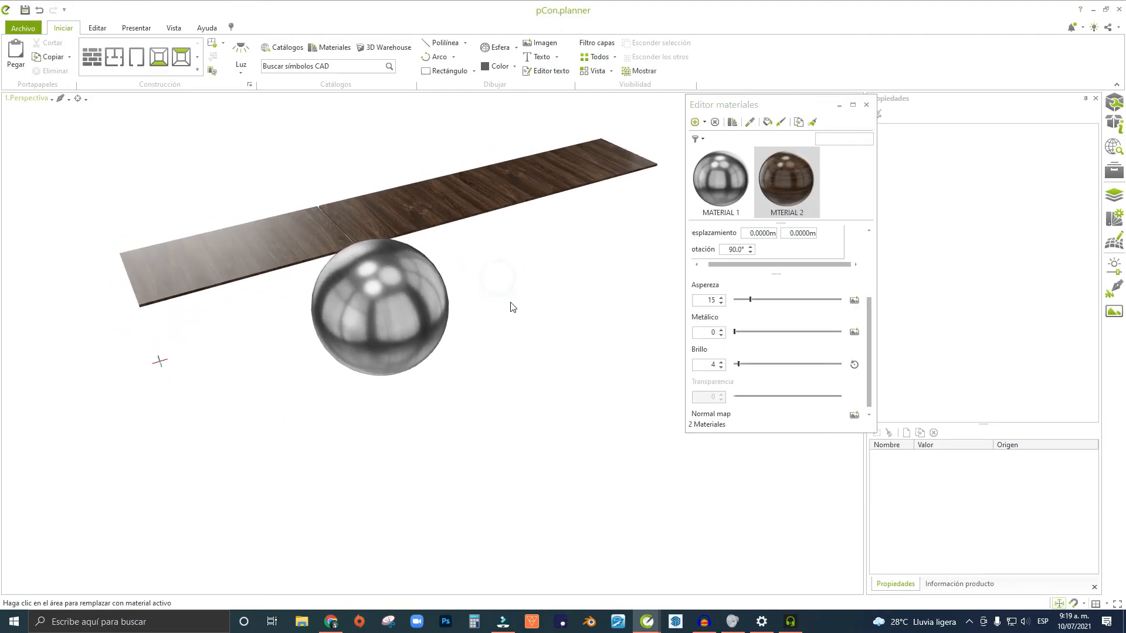
# Set the texture rotation of MTERIAL 2 to 0° so the wood grain runs along the boards.
pyautogui.scroll(5, 369, 279)
pyautogui.moveTo(365, 279); pyautogui.dragTo(485, 304, button='middle')
pyautogui.scroll(-2, 402, 262)
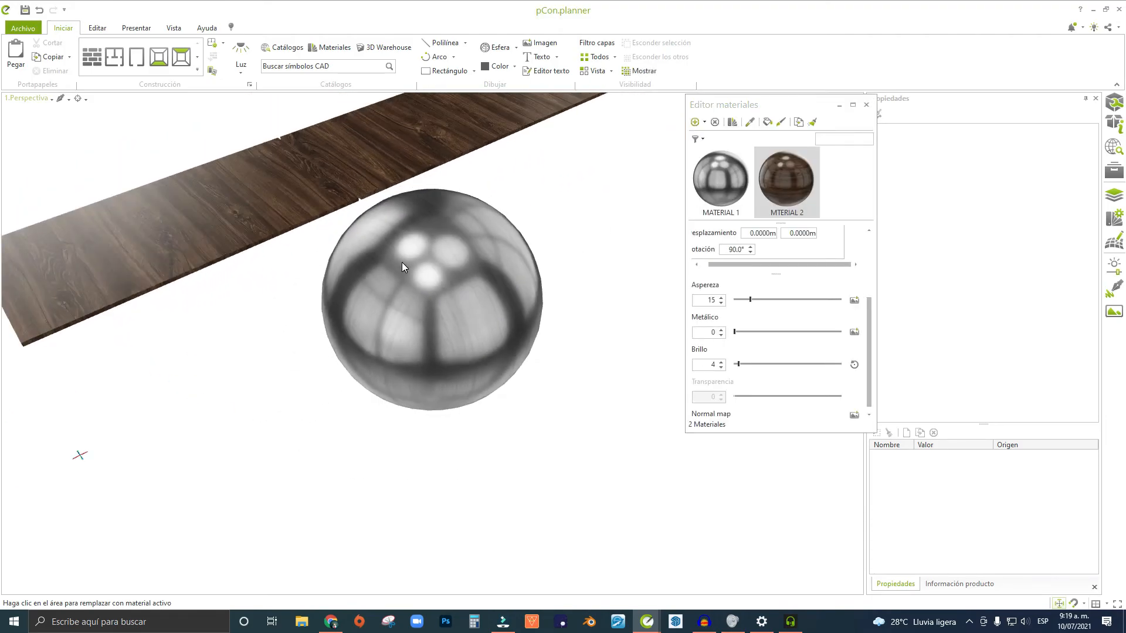
pyautogui.moveTo(402, 262); pyautogui.dragTo(466, 332, button='middle')
pyautogui.click(736, 249)
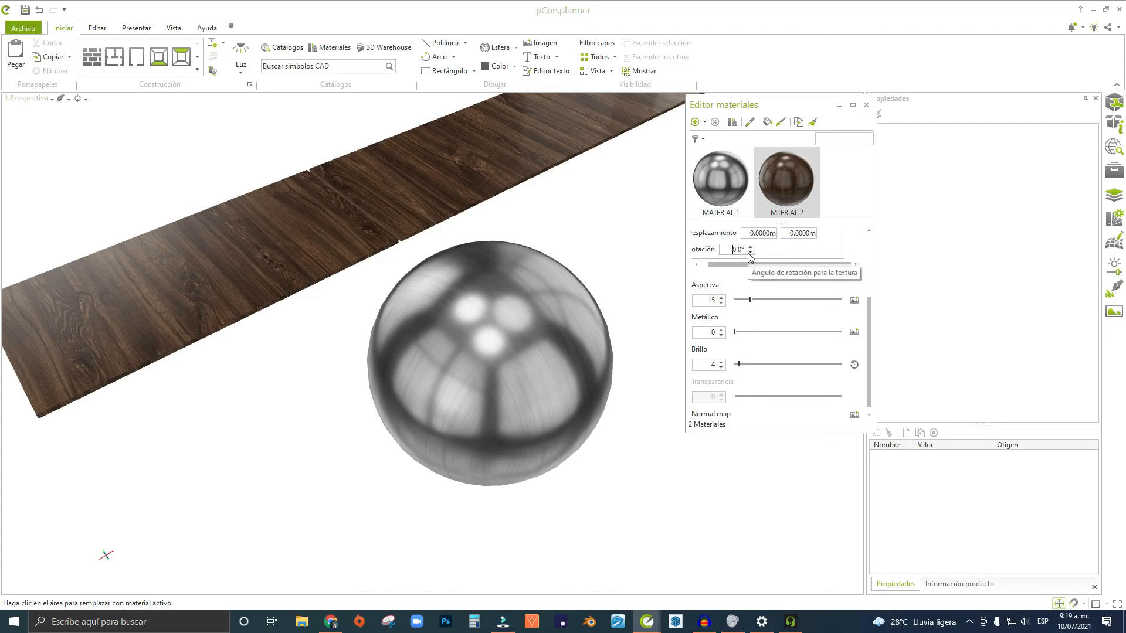
# Examine the wood grain direction on the boards next to the metal sphere from several angles.
pyautogui.scroll(-2, 564, 208)
pyautogui.moveTo(565, 201); pyautogui.dragTo(465, 255, button='middle')
pyautogui.scroll(3, 491, 229)
pyautogui.click(516, 254)
pyautogui.scroll(4, 451, 303)
pyautogui.scroll(-3, 452, 304)
pyautogui.scroll(-2, 395, 290)
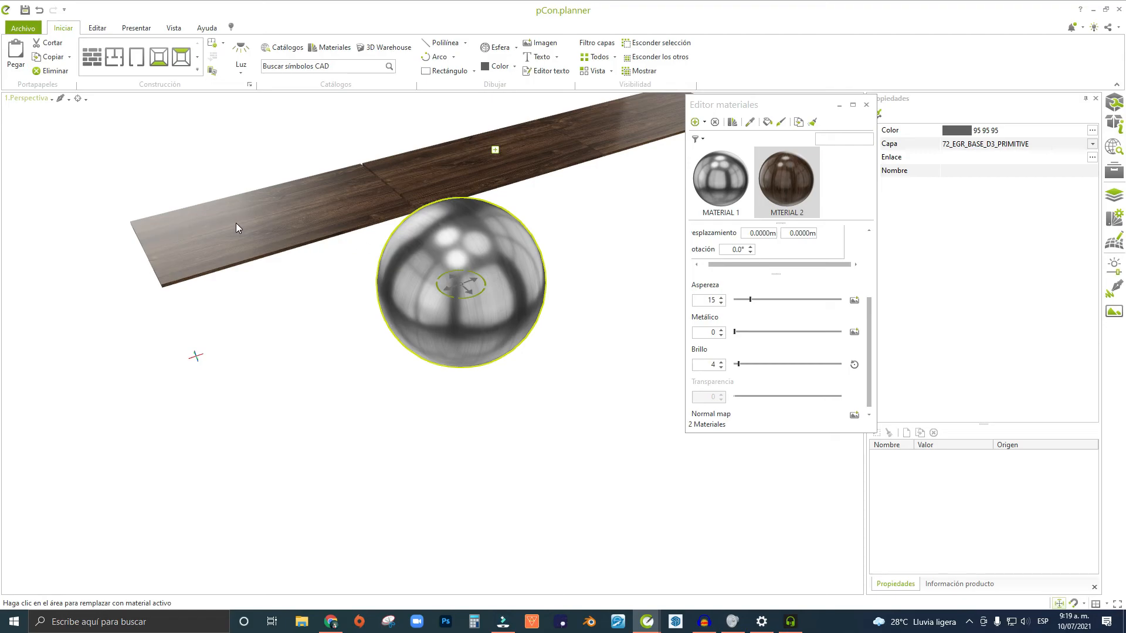
pyautogui.moveTo(397, 170); pyautogui.dragTo(346, 259, button='middle')
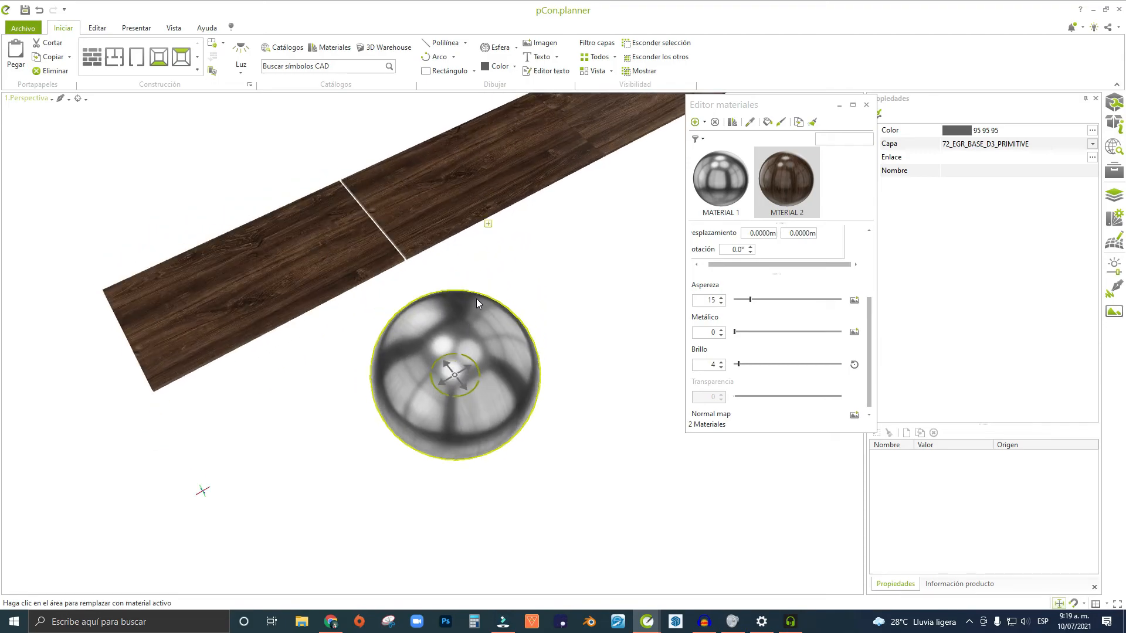
pyautogui.moveTo(476, 299); pyautogui.dragTo(477, 205, button='middle')
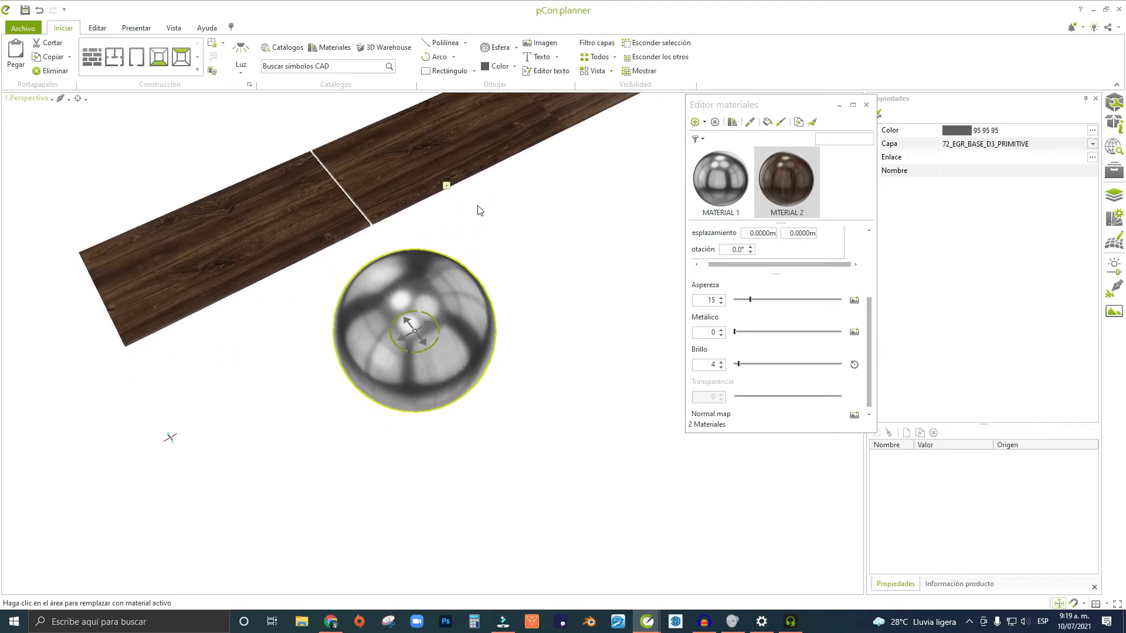
# Deselect the sphere and examine how the brushed grain wraps around its surface from close up.
pyautogui.click(517, 49)
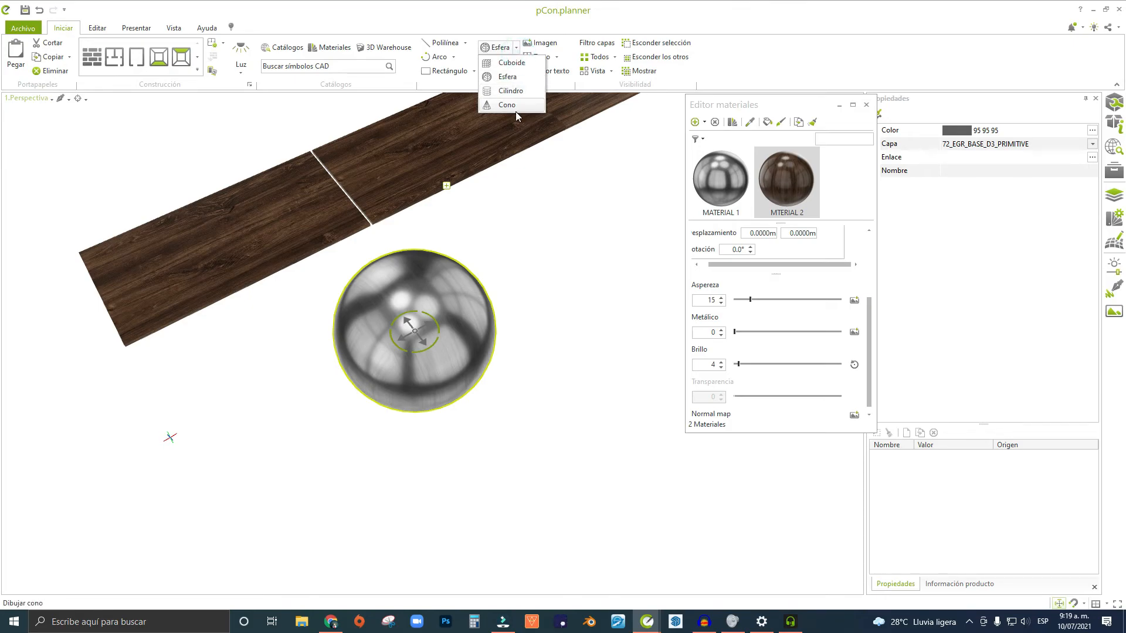
pyautogui.click(554, 170)
pyautogui.scroll(4, 424, 306)
pyautogui.moveTo(424, 317); pyautogui.dragTo(377, 249, button='middle')
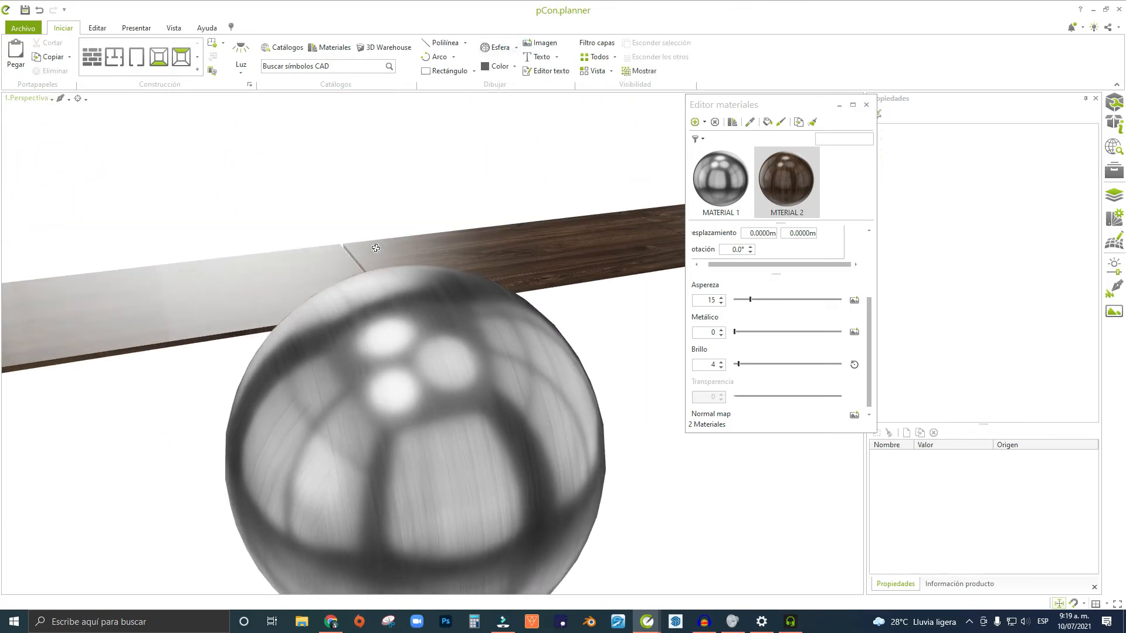
pyautogui.scroll(-3, 377, 253)
pyautogui.moveTo(379, 347); pyautogui.dragTo(540, 326, button='middle')
pyautogui.scroll(8, 477, 346)
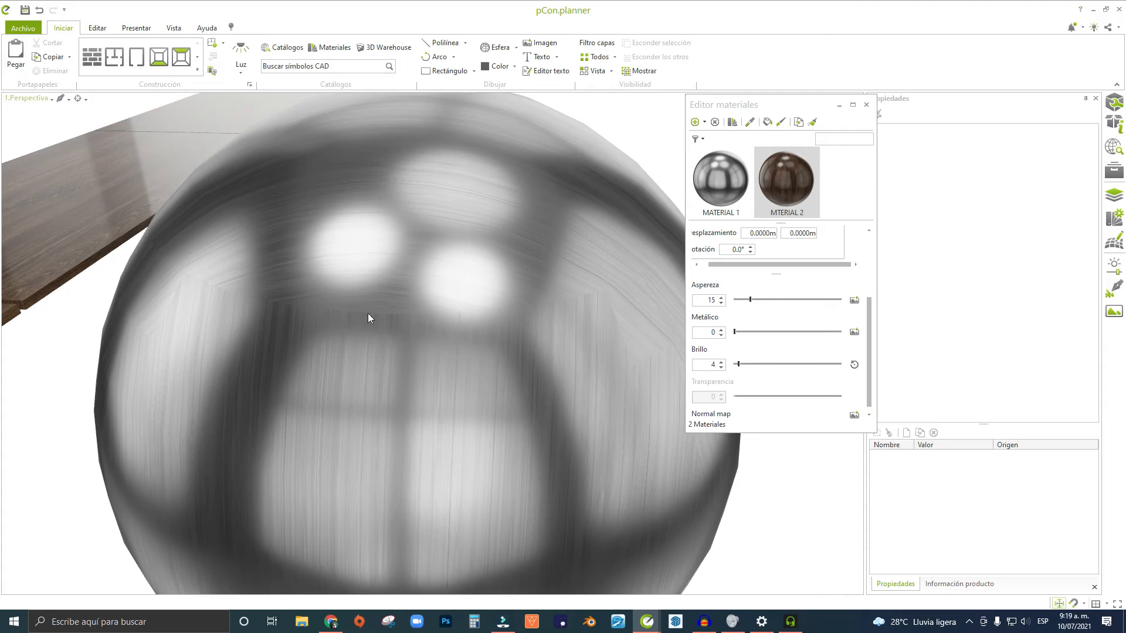
pyautogui.moveTo(584, 300); pyautogui.dragTo(337, 255, button='middle')
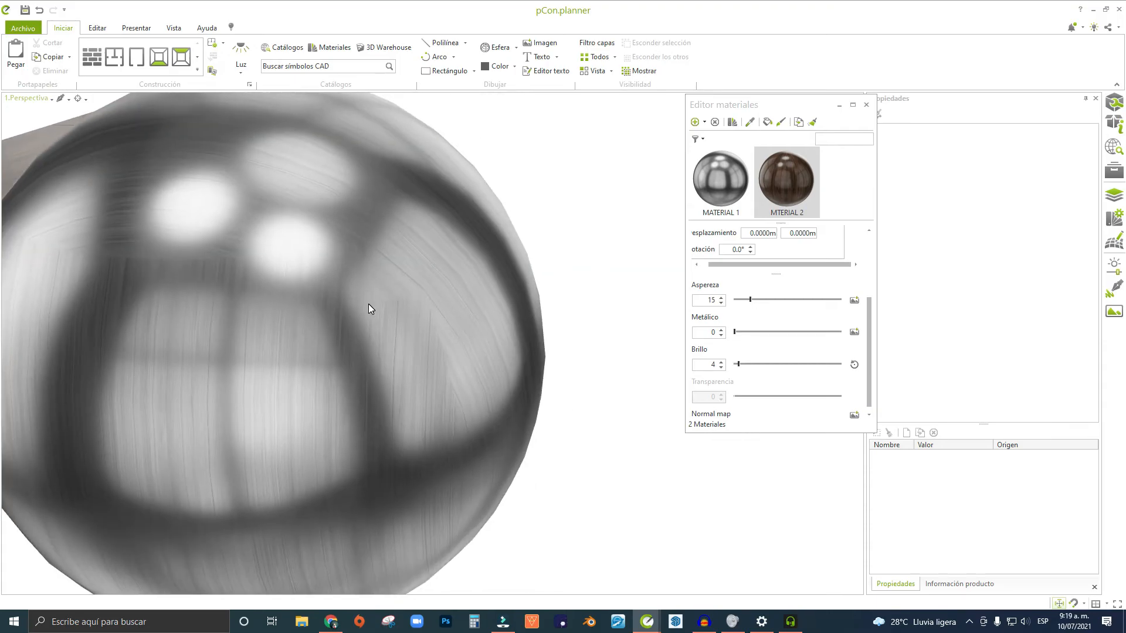
pyautogui.scroll(-3, 360, 237)
pyautogui.moveTo(360, 237); pyautogui.dragTo(429, 285, button='middle')
pyautogui.scroll(2, 380, 271)
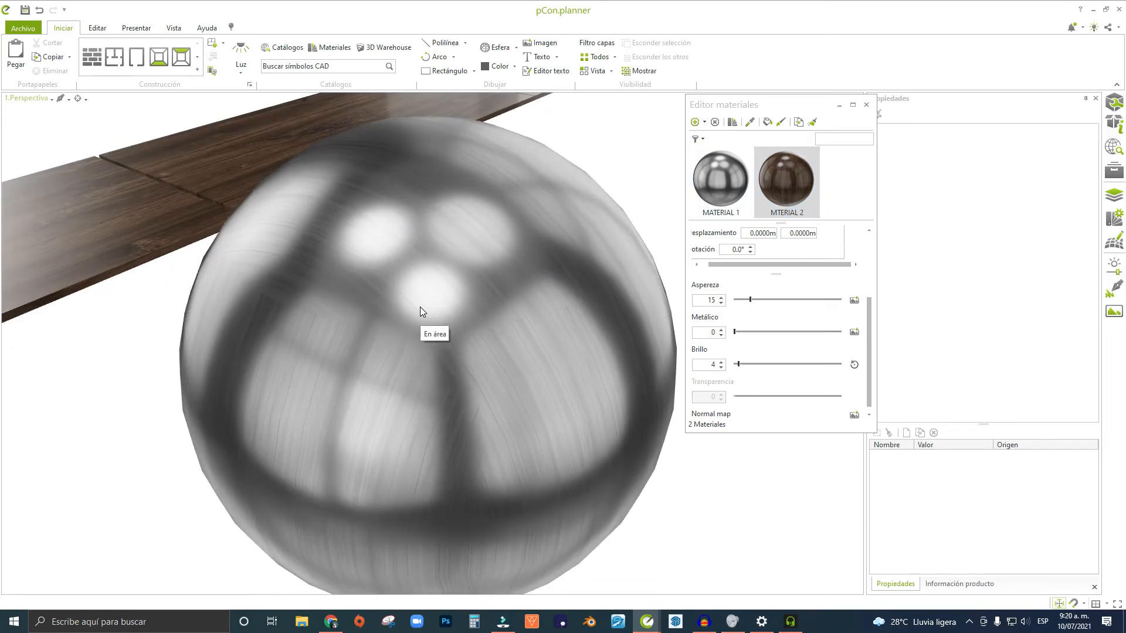
pyautogui.scroll(-3, 456, 272)
pyautogui.moveTo(456, 272); pyautogui.dragTo(474, 234, button='middle')
pyautogui.scroll(-2, 479, 248)
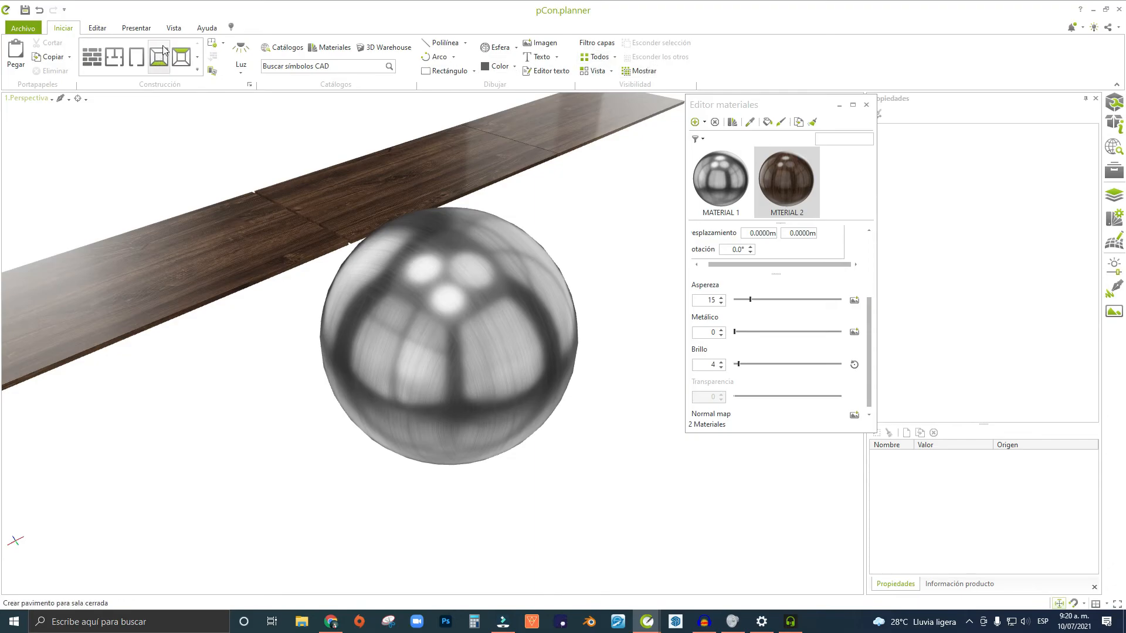
# Switch the sphere's texture mapping to cylindrical, check the grain around it, and leave the texture editor.
pyautogui.click(107, 27)
pyautogui.click(656, 56)
pyautogui.click(484, 285)
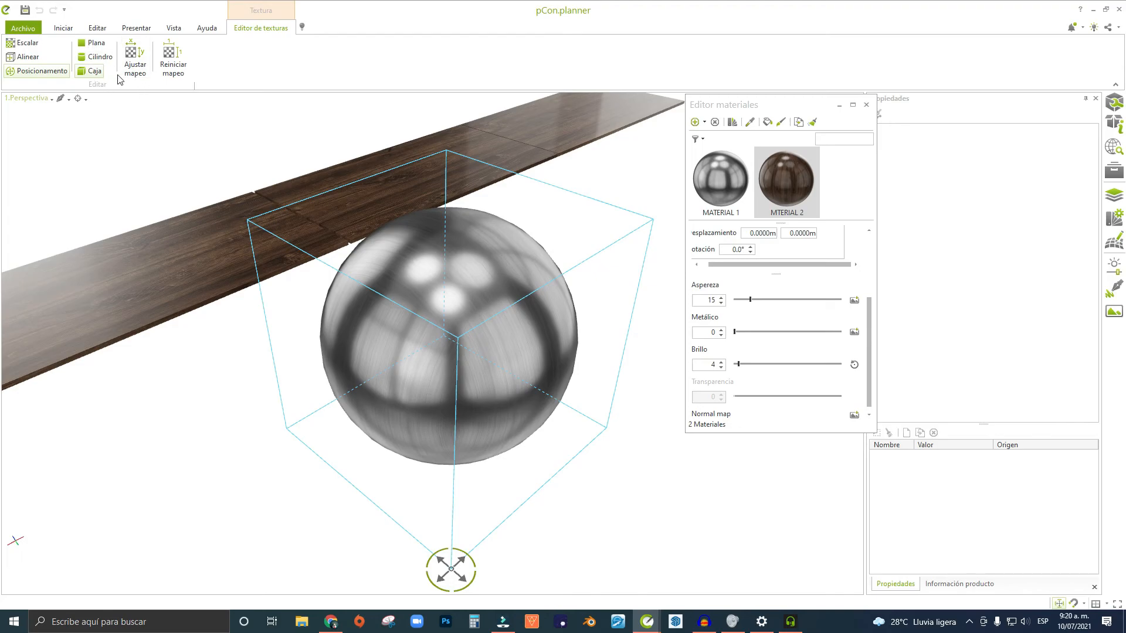
pyautogui.click(97, 57)
pyautogui.moveTo(476, 387); pyautogui.dragTo(230, 397, button='right')
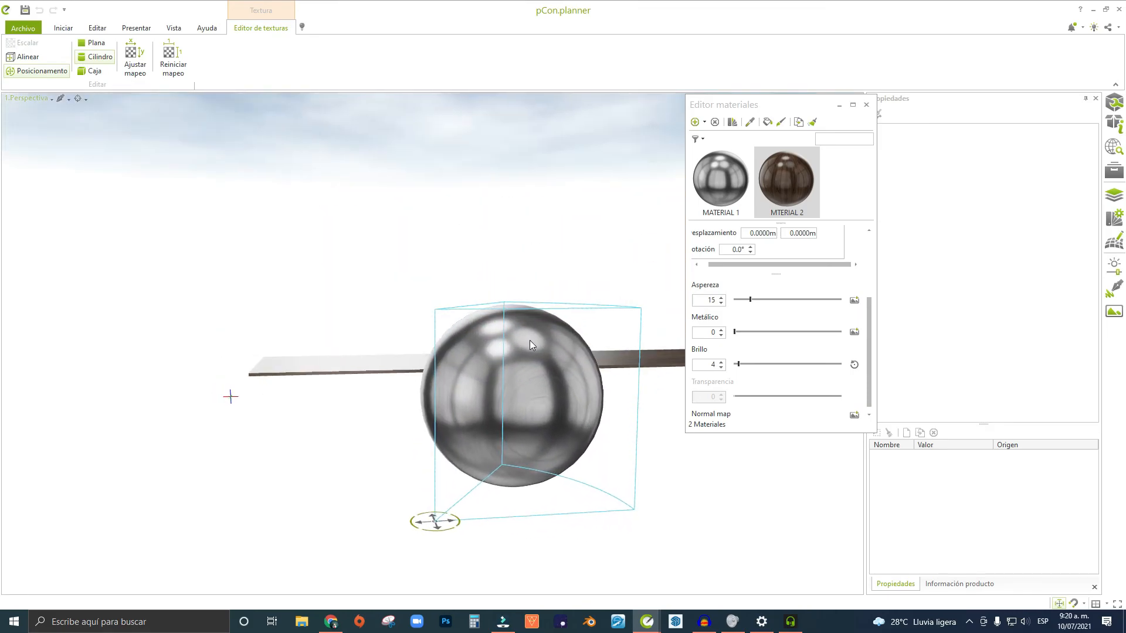
pyautogui.moveTo(521, 336); pyautogui.dragTo(415, 293, button='middle')
pyautogui.moveTo(400, 371); pyautogui.dragTo(465, 431, button='right')
pyautogui.click(330, 463)
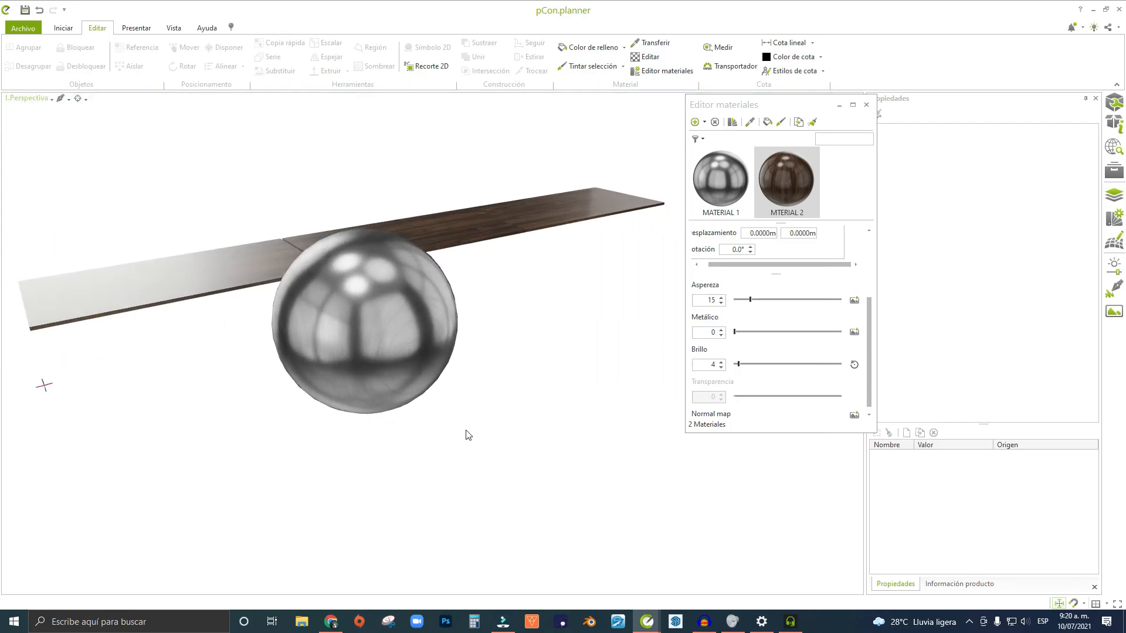
# Reopen the sphere's texture mapping, rotate the cylindrical projection freehand about its vertical axis, and leave the texture editor.
pyautogui.click(377, 341)
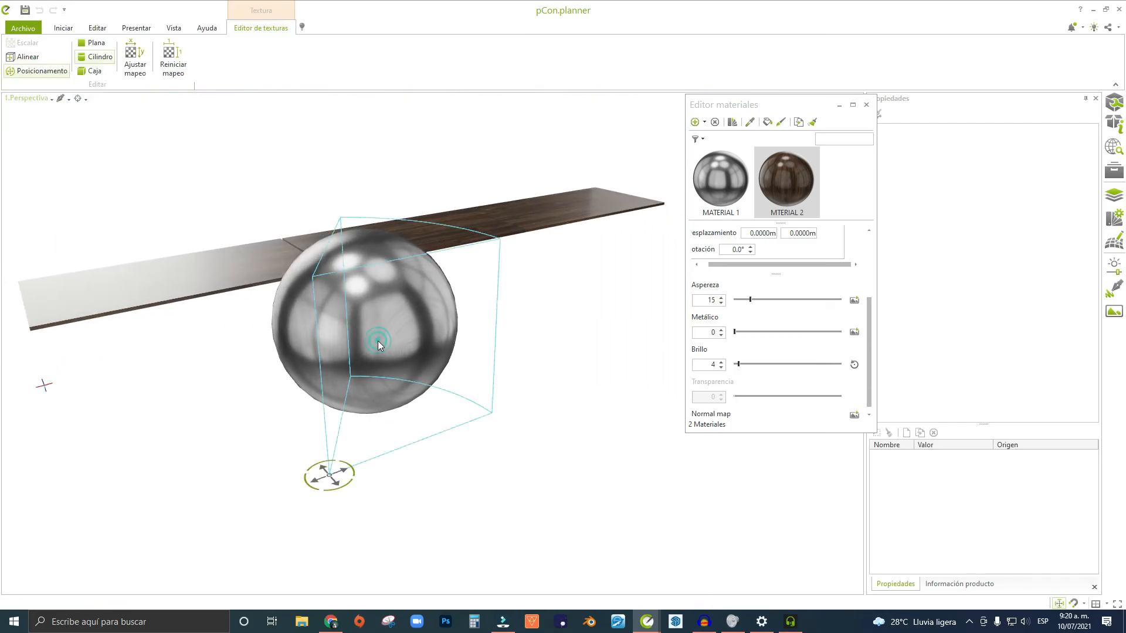
pyautogui.moveTo(328, 462); pyautogui.dragTo(494, 542, button='right')
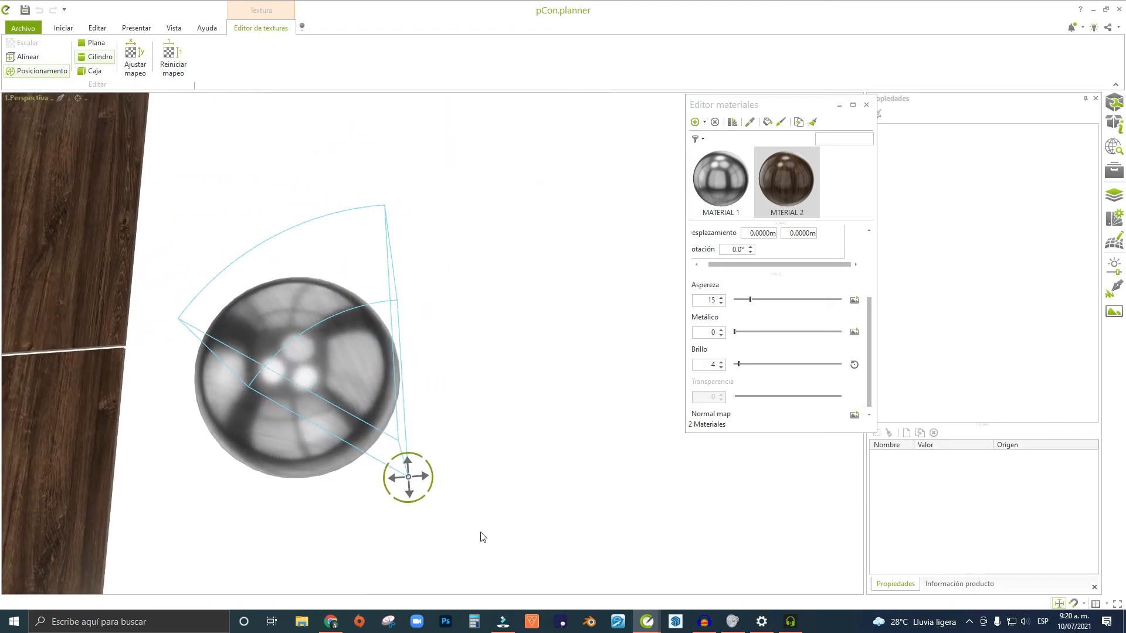
pyautogui.click(431, 474)
pyautogui.click(420, 403)
pyautogui.moveTo(434, 467); pyautogui.dragTo(487, 430, button='middle')
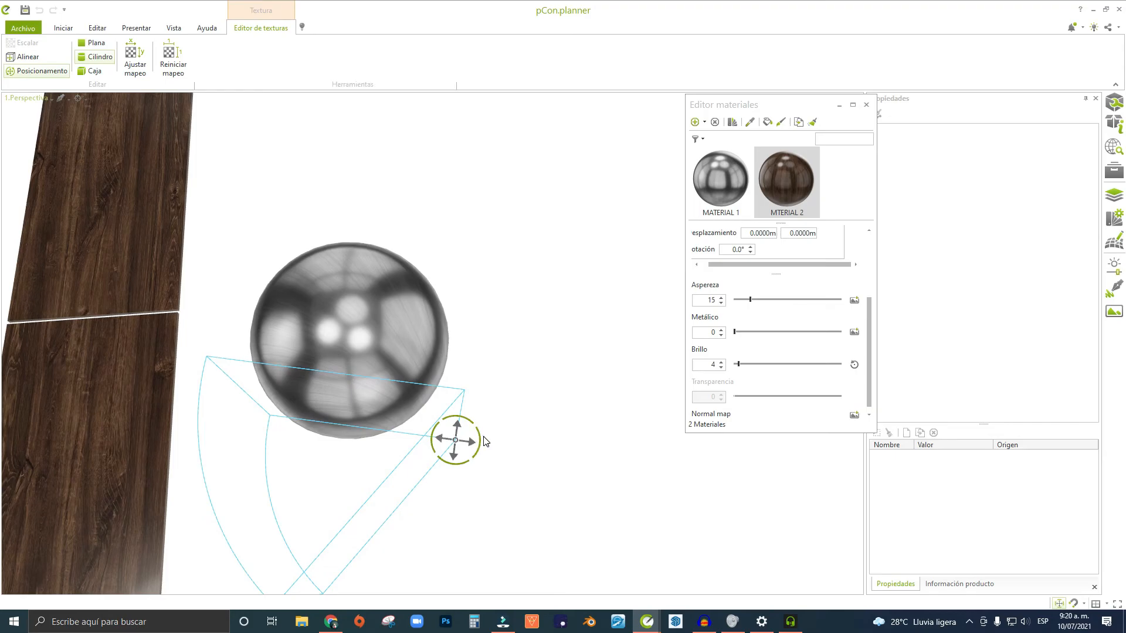
pyautogui.rightClick(483, 436)
pyautogui.moveTo(505, 303); pyautogui.dragTo(396, 417, button='right')
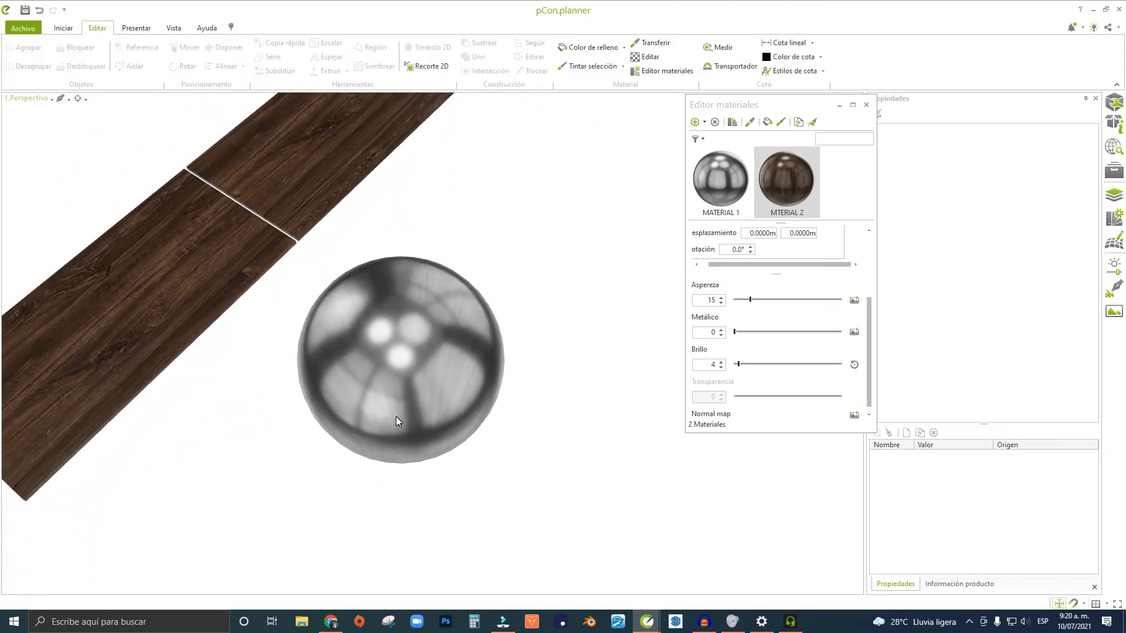
# Reopen the metal sphere's texture mapping, adjust the cylindrical projection freehand, and switch to the top view.
pyautogui.scroll(-3, 396, 417)
pyautogui.moveTo(396, 417); pyautogui.dragTo(446, 445, button='middle')
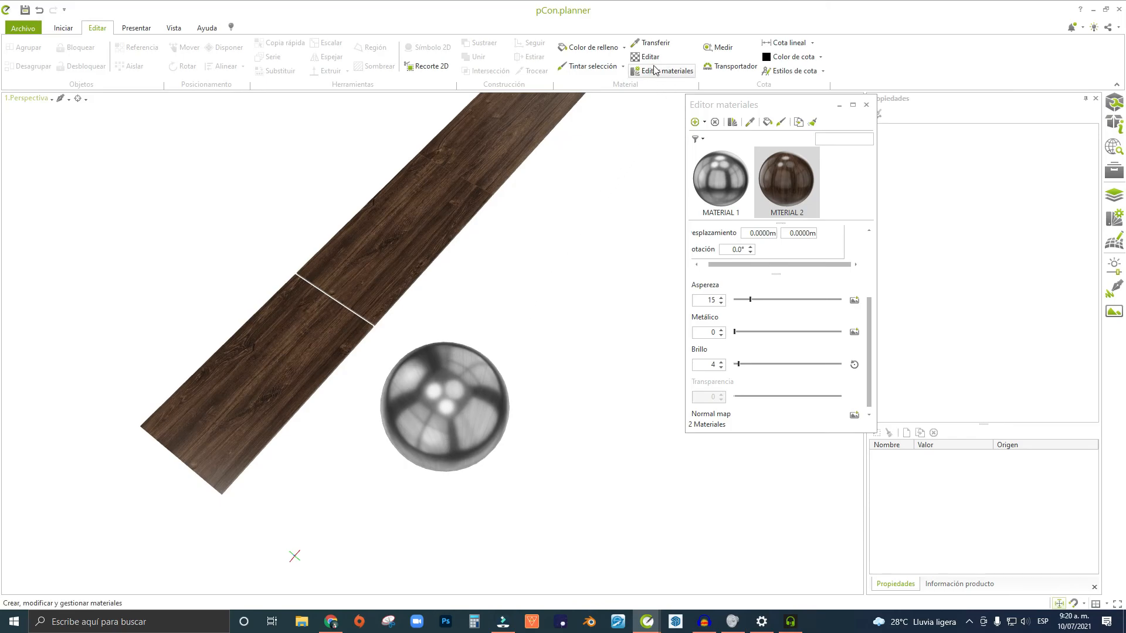
pyautogui.click(432, 385)
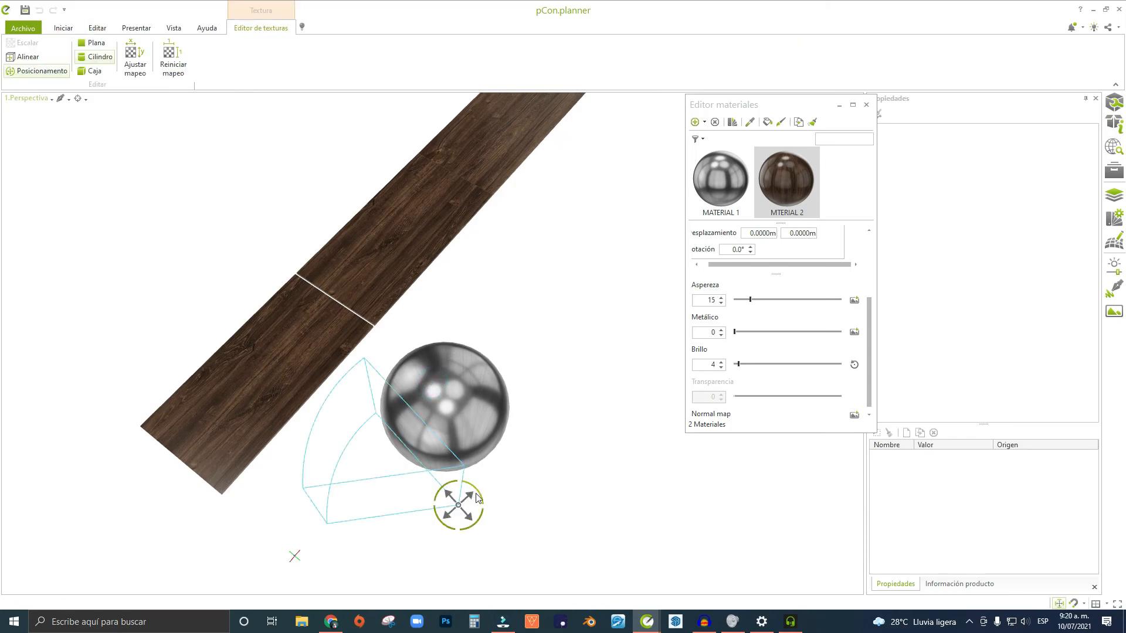
pyautogui.moveTo(479, 497); pyautogui.dragTo(436, 485)
pyautogui.moveTo(432, 527); pyautogui.dragTo(461, 485, button='right')
pyautogui.moveTo(467, 471)
pyautogui.mouseDown()
pyautogui.moveTo(498, 475)
pyautogui.moveTo(516, 530)
pyautogui.mouseUp()
pyautogui.moveTo(482, 532); pyautogui.dragTo(548, 543, button='right')
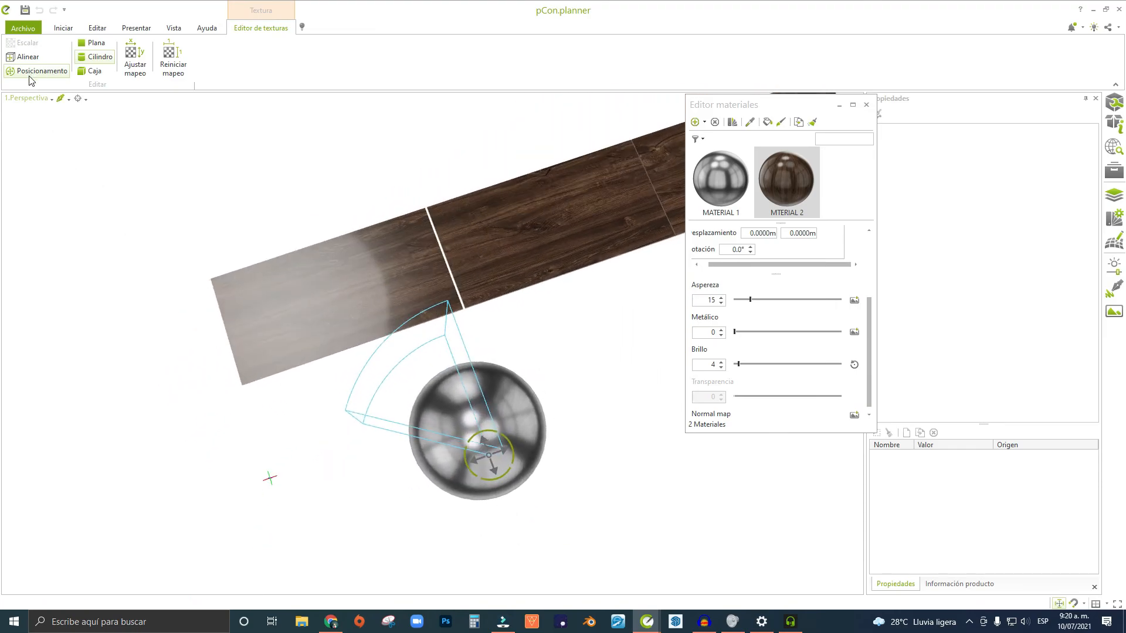
pyautogui.click(36, 98)
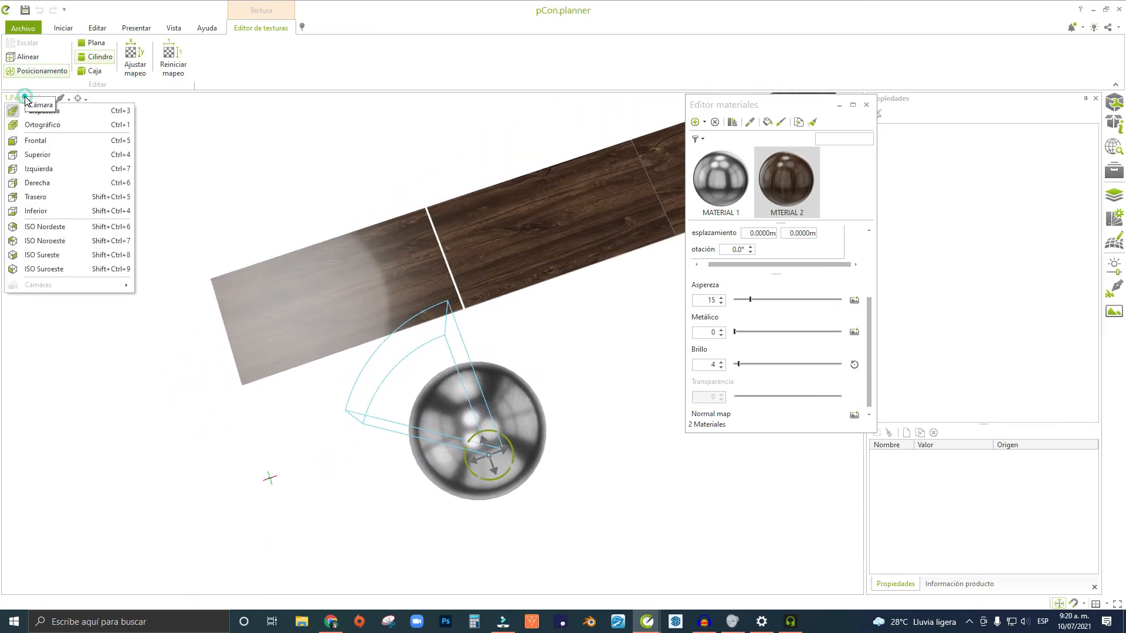
pyautogui.click(75, 154)
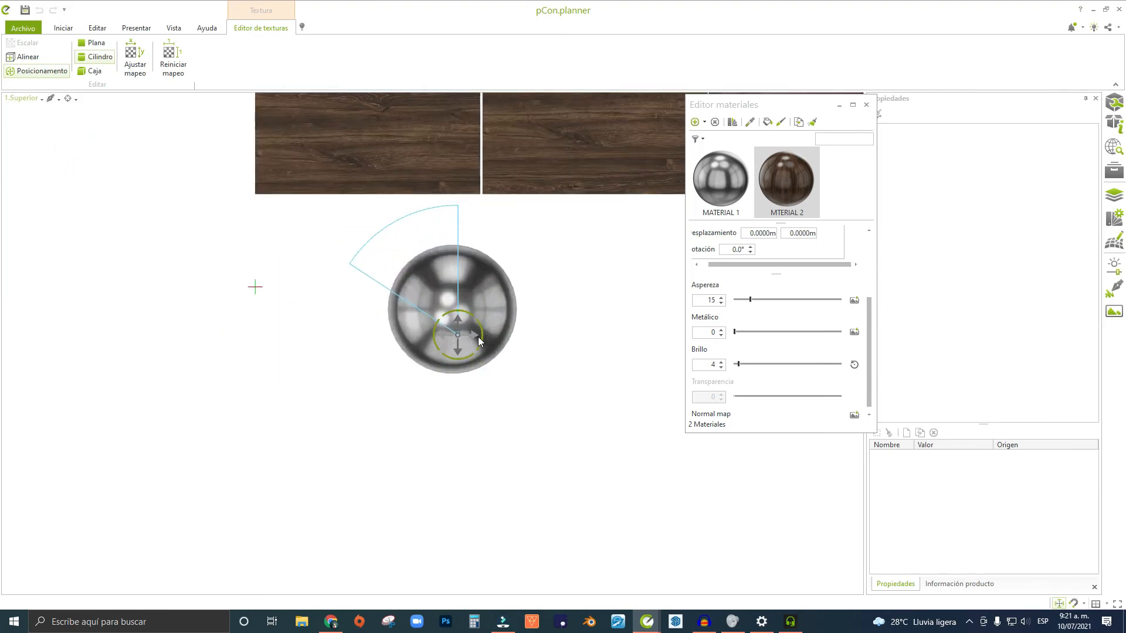
# Move the cylindrical projection freehand to the centre of the metal sphere and leave the texture editor.
pyautogui.scroll(2, 478, 337)
pyautogui.moveTo(643, 277); pyautogui.dragTo(625, 305, button='middle')
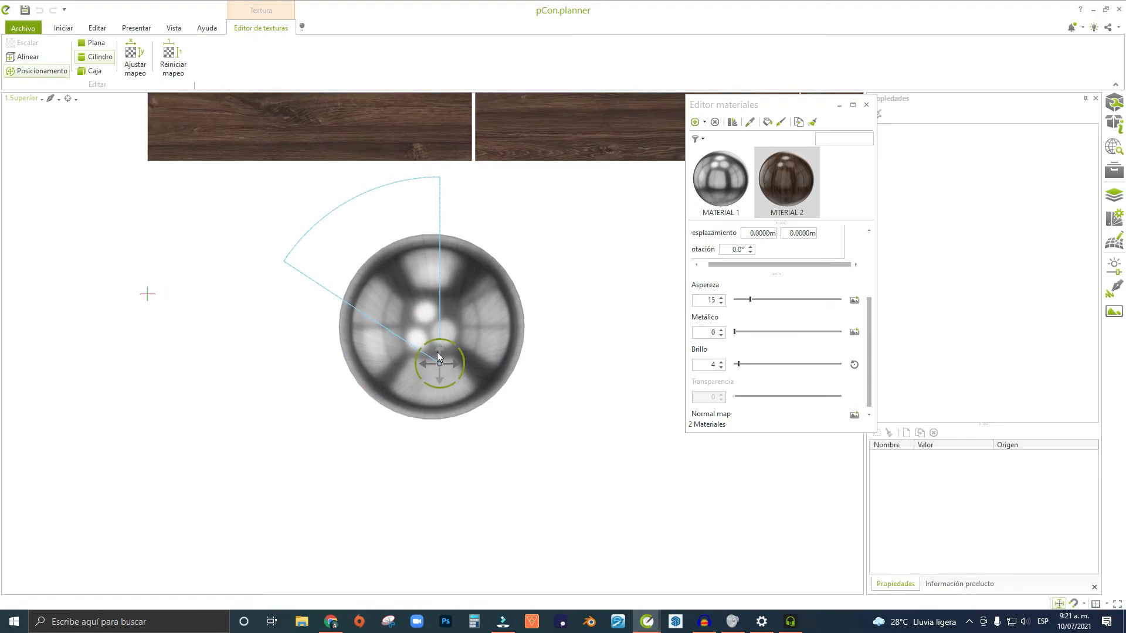
pyautogui.click(437, 356)
pyautogui.click(439, 328)
pyautogui.click(448, 329)
pyautogui.click(433, 319)
pyautogui.click(440, 327)
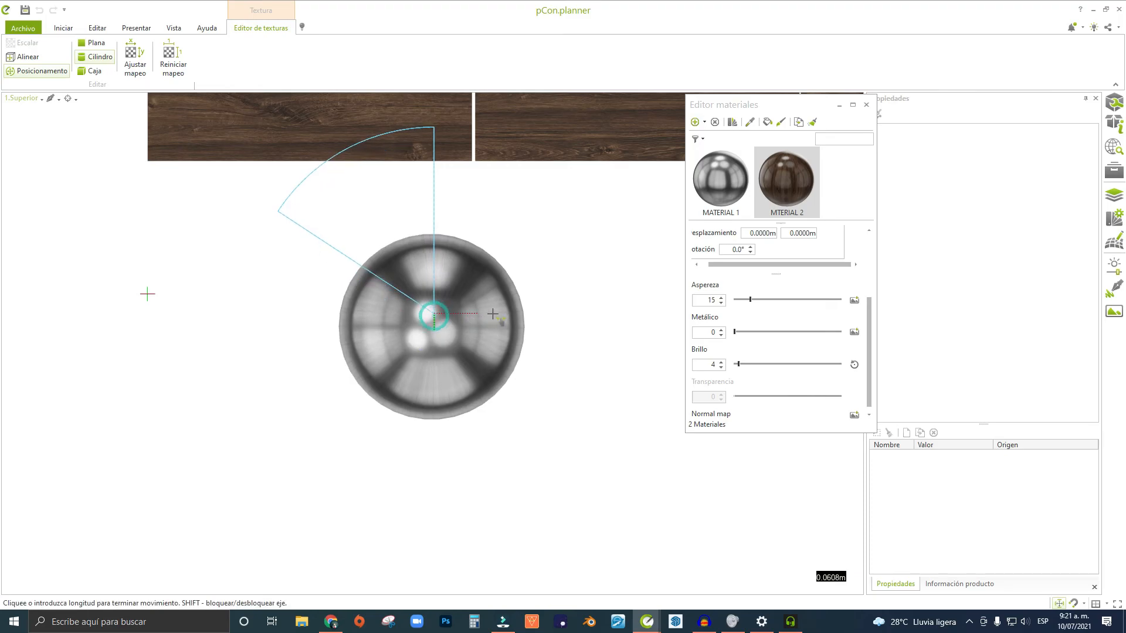
pyautogui.click(581, 329)
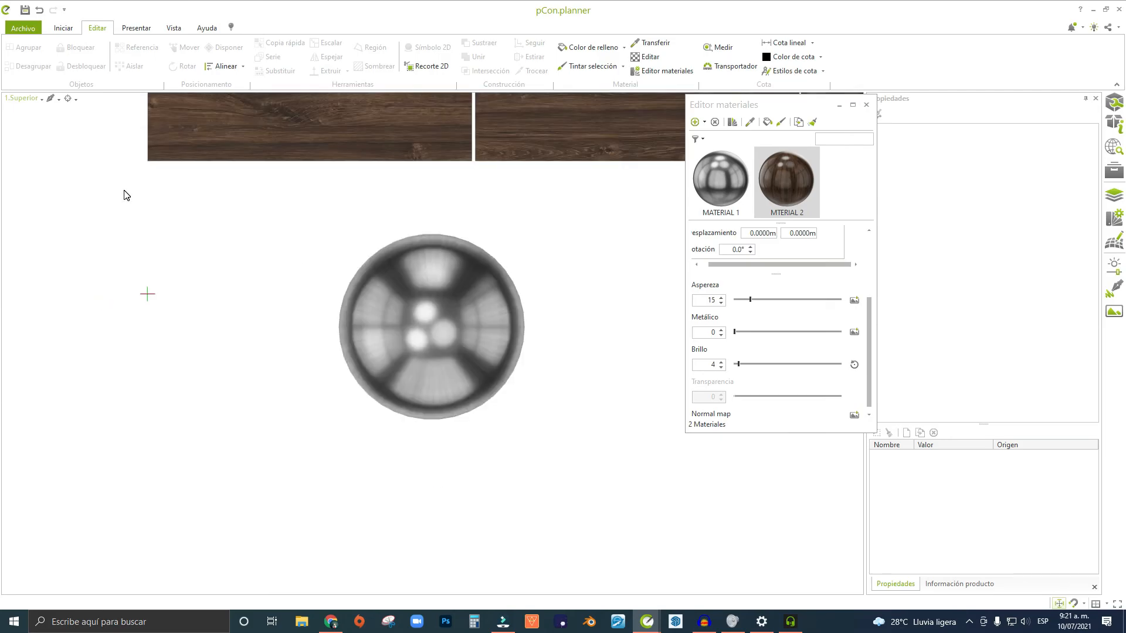
# Return to the perspective view and examine the brushed grain on the metal sphere from several angles and distances.
pyautogui.press('p')
pyautogui.scroll(9, 420, 358)
pyautogui.moveTo(550, 396); pyautogui.dragTo(375, 432, button='middle')
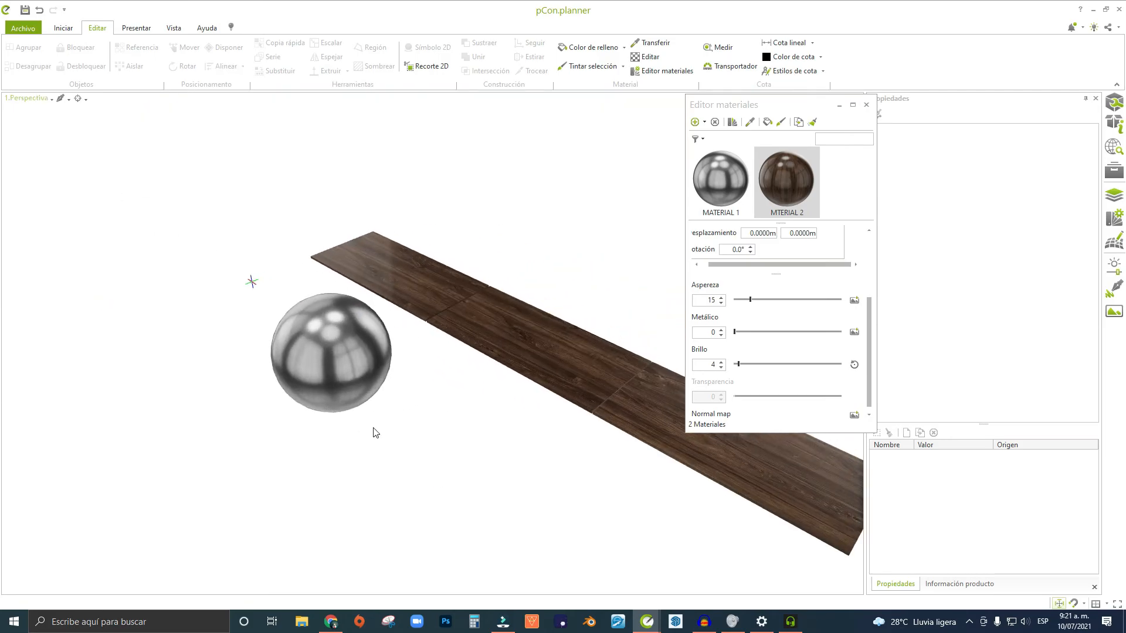
pyautogui.scroll(8, 374, 432)
pyautogui.scroll(-2, 378, 388)
pyautogui.moveTo(374, 392); pyautogui.dragTo(431, 350, button='middle')
pyautogui.scroll(-4, 347, 410)
pyautogui.moveTo(346, 410); pyautogui.dragTo(277, 496, button='middle')
pyautogui.scroll(-3, 275, 406)
pyautogui.scroll(4, 327, 393)
pyautogui.scroll(-3, 320, 378)
pyautogui.scroll(1, 321, 414)
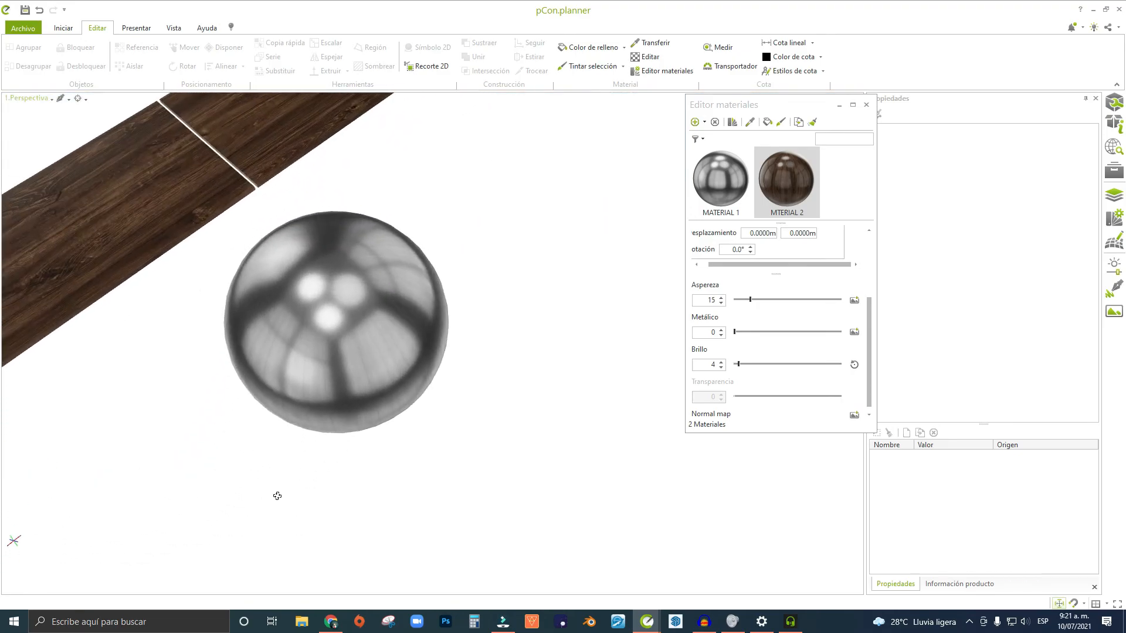
pyautogui.moveTo(317, 425); pyautogui.dragTo(226, 357, button='middle')
pyautogui.moveTo(426, 383); pyautogui.dragTo(286, 424, button='right')
pyautogui.moveTo(286, 424); pyautogui.dragTo(264, 418, button='middle')
pyautogui.scroll(-2, 339, 421)
pyautogui.scroll(3, 735, 354)
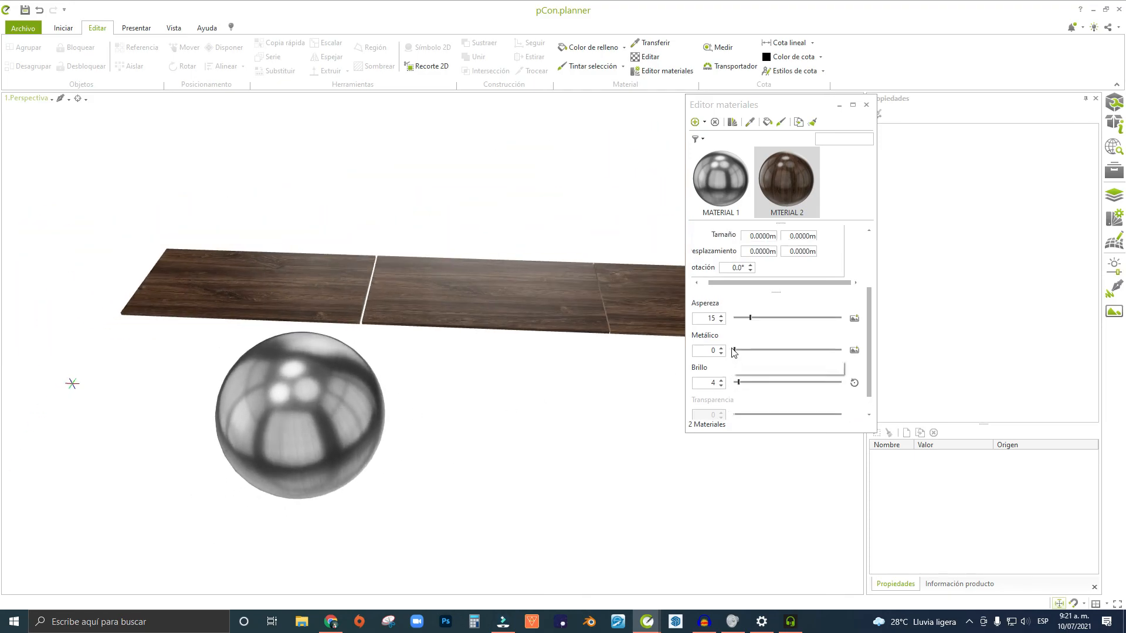
# Display the colour texture settings of MATERIAL 1 in the materials editor.
pyautogui.scroll(3, 757, 317)
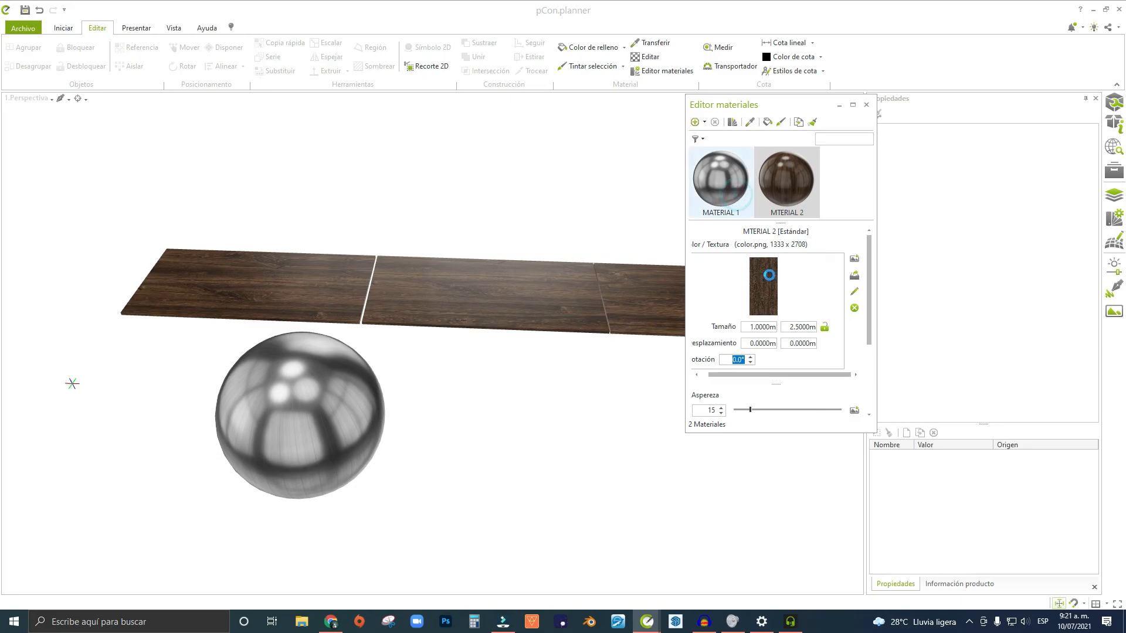
pyautogui.click(755, 327)
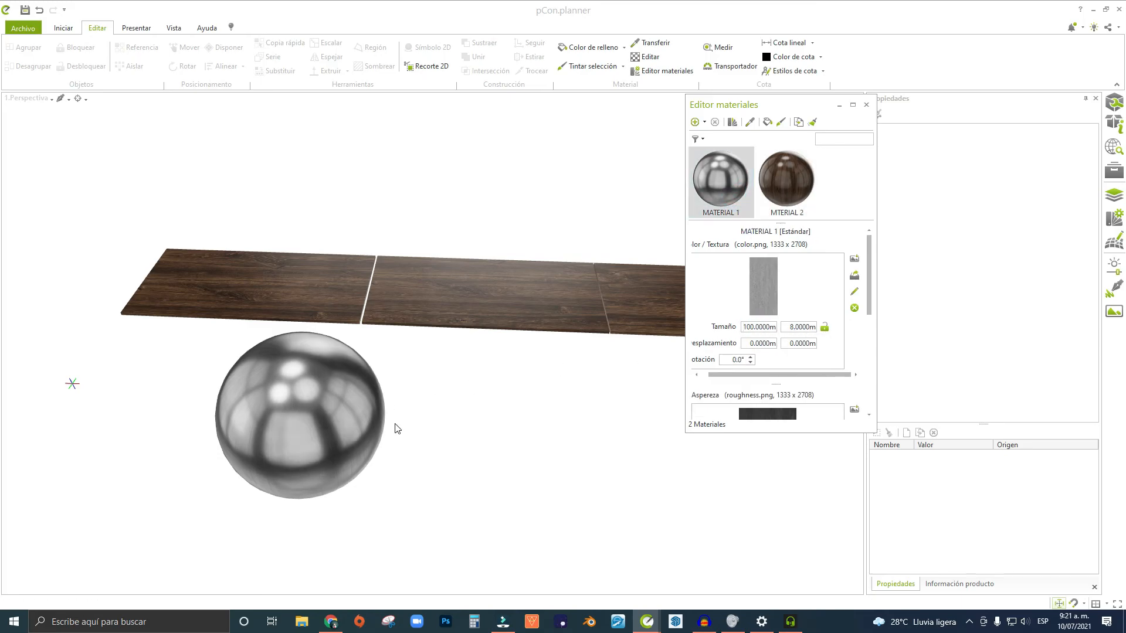
pyautogui.click(433, 423)
# Examine the reflections and brushed grain on the metal sphere from close up and from several angles.
pyautogui.scroll(4, 332, 438)
pyautogui.moveTo(289, 423); pyautogui.dragTo(370, 437, button='right')
pyautogui.scroll(4, 298, 404)
pyautogui.scroll(-3, 298, 404)
pyautogui.scroll(-3, 289, 430)
pyautogui.scroll(3, 362, 397)
pyautogui.moveTo(362, 396); pyautogui.dragTo(397, 339, button='right')
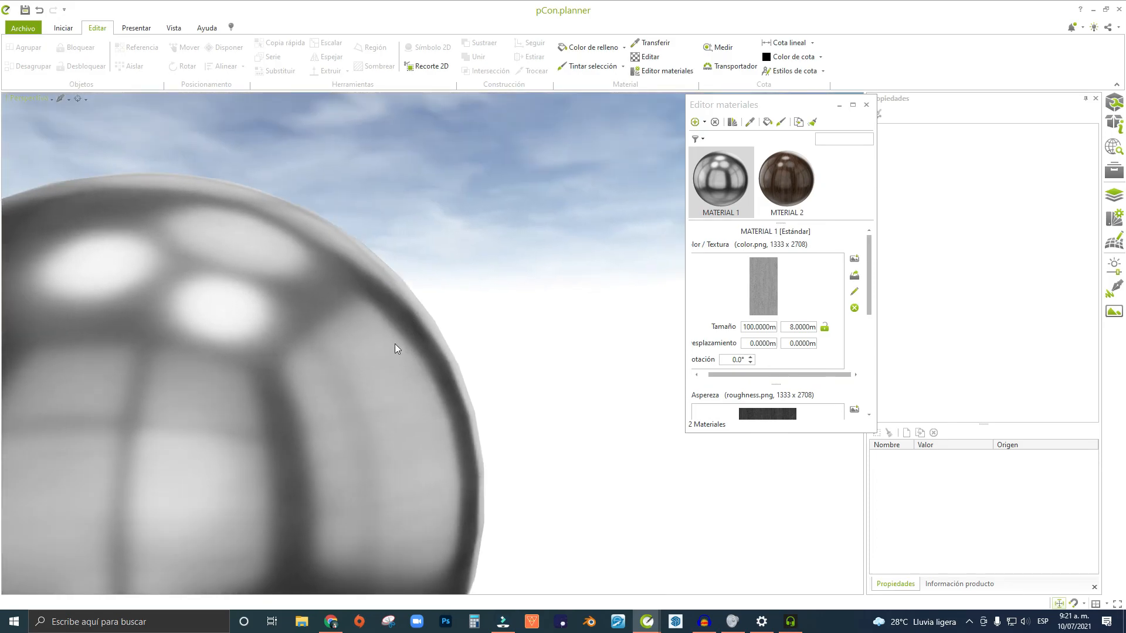
pyautogui.scroll(-4, 237, 394)
pyautogui.moveTo(238, 396); pyautogui.dragTo(275, 347, button='right')
pyautogui.scroll(3, 286, 343)
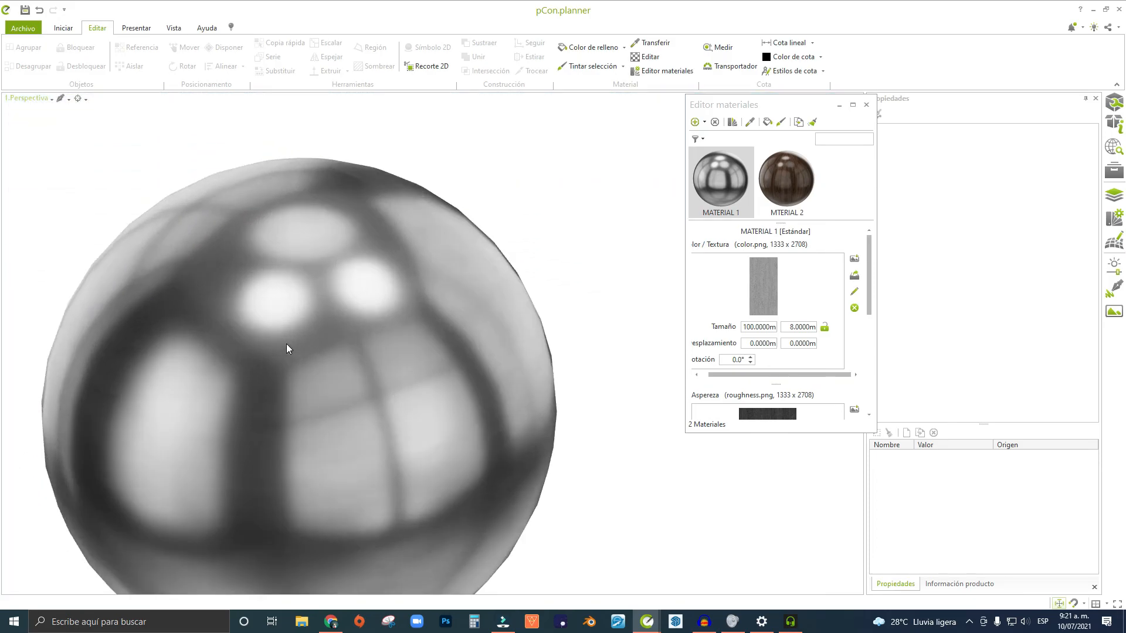
pyautogui.scroll(-3, 353, 288)
pyautogui.moveTo(353, 288); pyautogui.dragTo(378, 349, button='right')
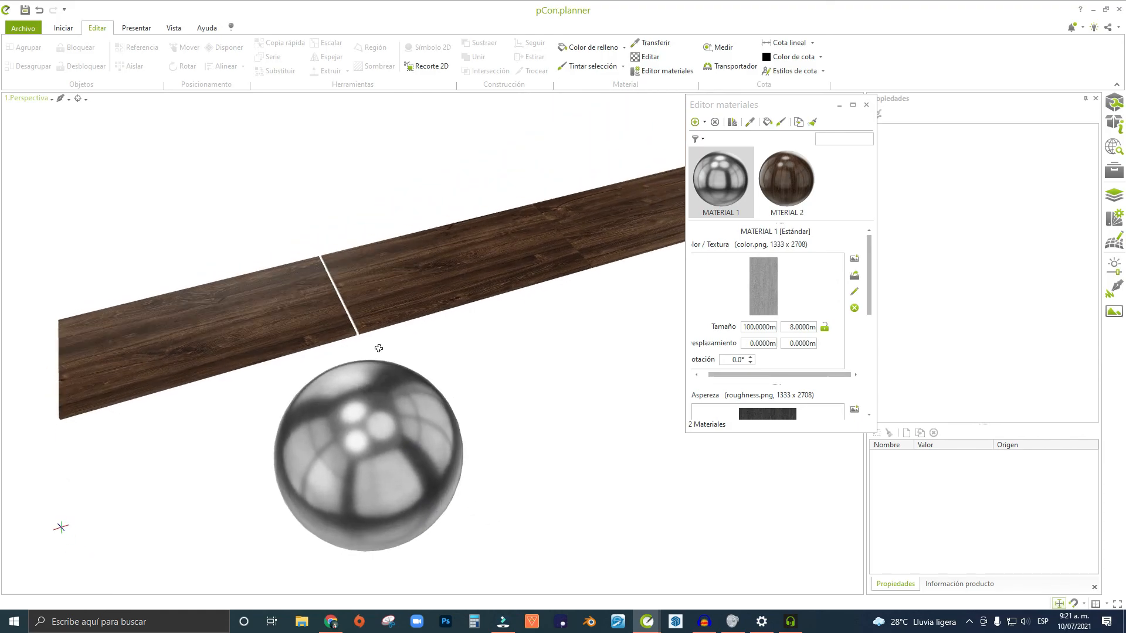
pyautogui.moveTo(433, 285); pyautogui.dragTo(378, 300, button='right')
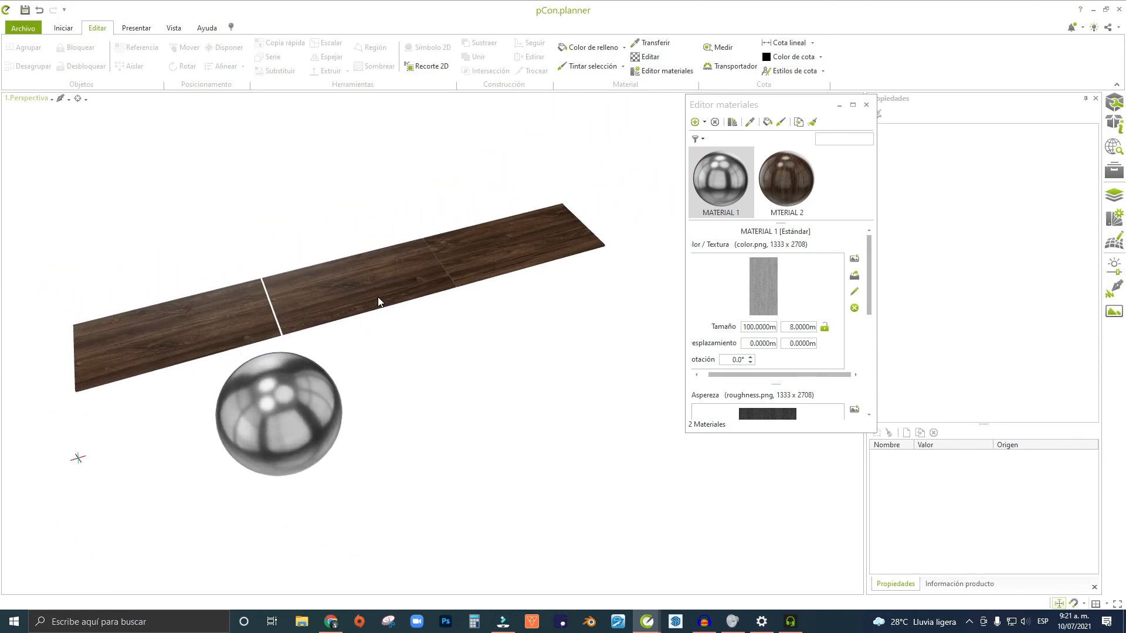
# Place a copy of the metal sphere beside the original, near the middle of the boards, and deselect it.
pyautogui.click(316, 428)
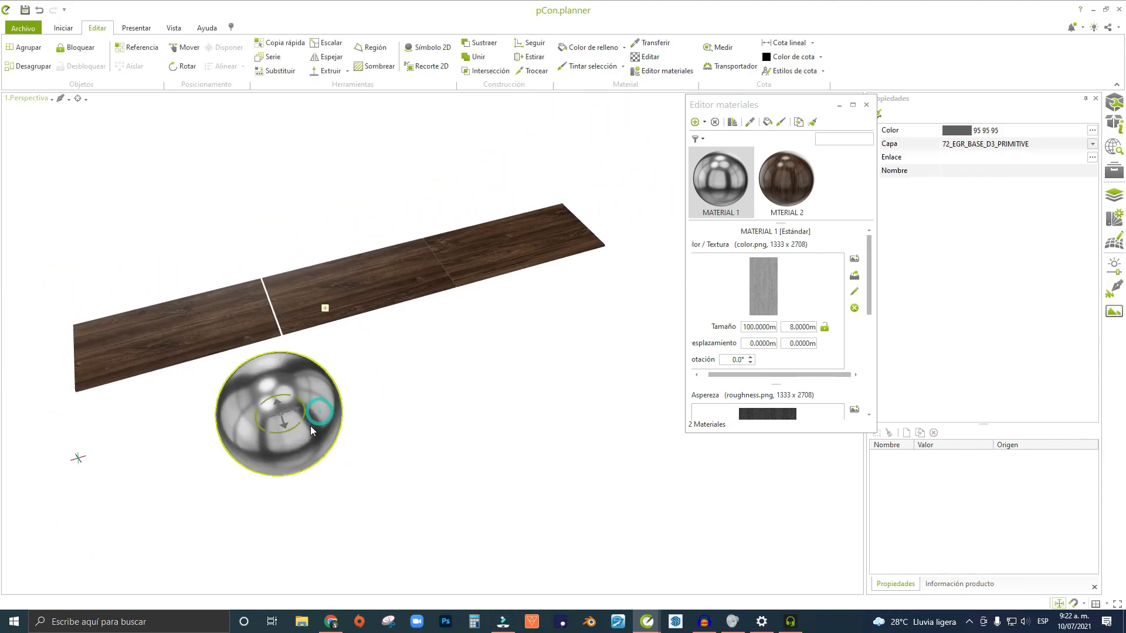
pyautogui.moveTo(294, 410); pyautogui.dragTo(439, 375)
pyautogui.click(592, 331)
# Create a new material from the Plástico - brillante preset and apply it to the copied sphere.
pyautogui.click(705, 123)
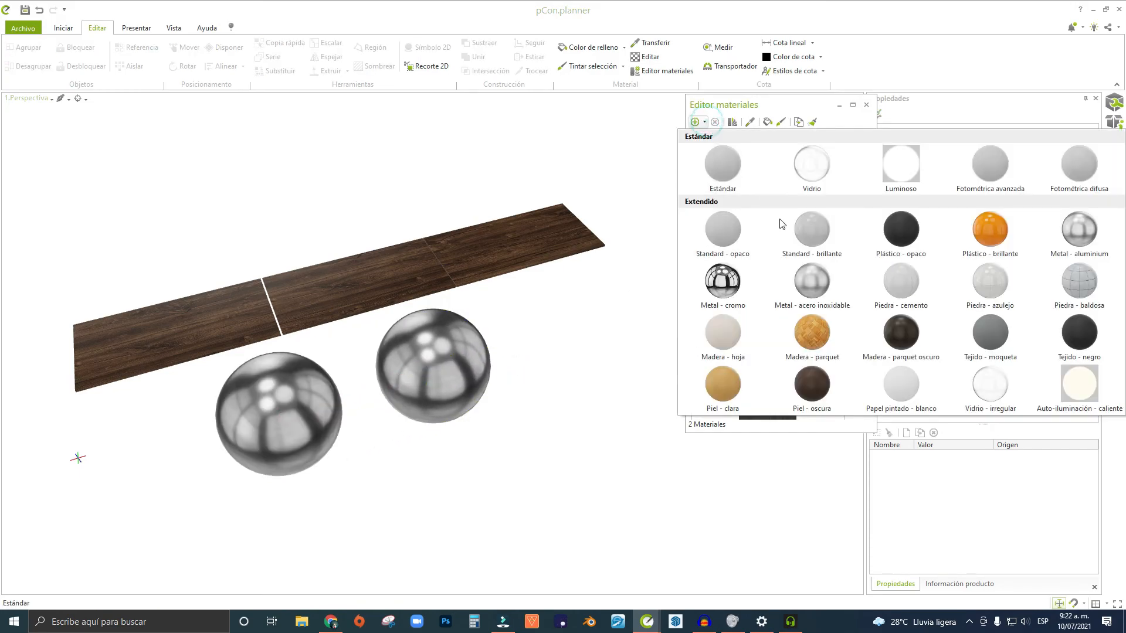
pyautogui.click(973, 239)
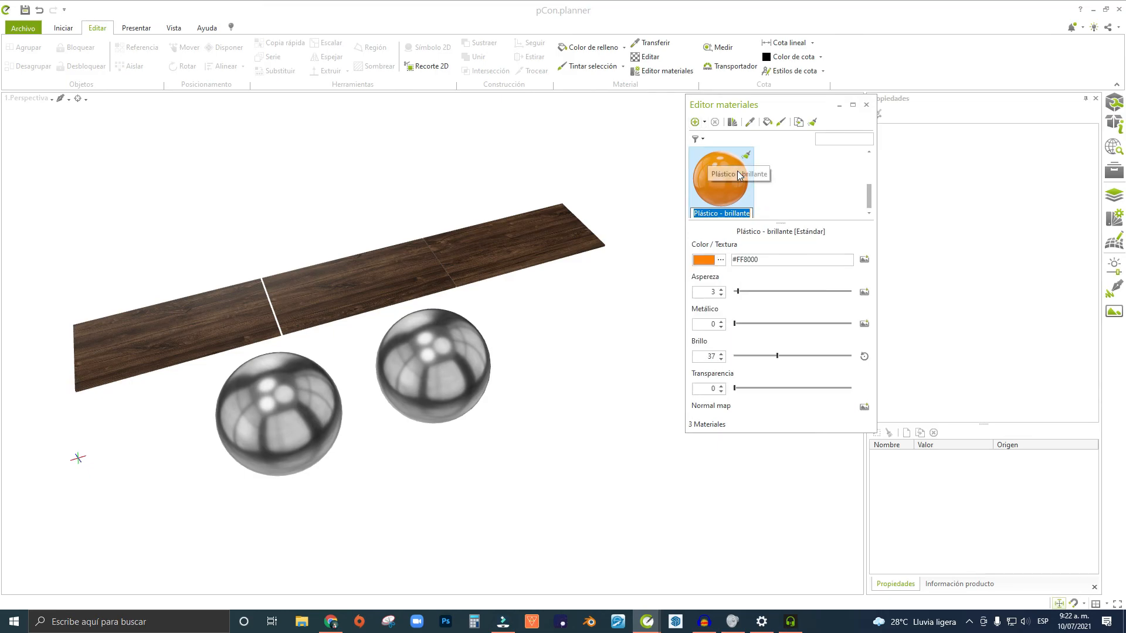
pyautogui.click(766, 122)
pyautogui.click(428, 346)
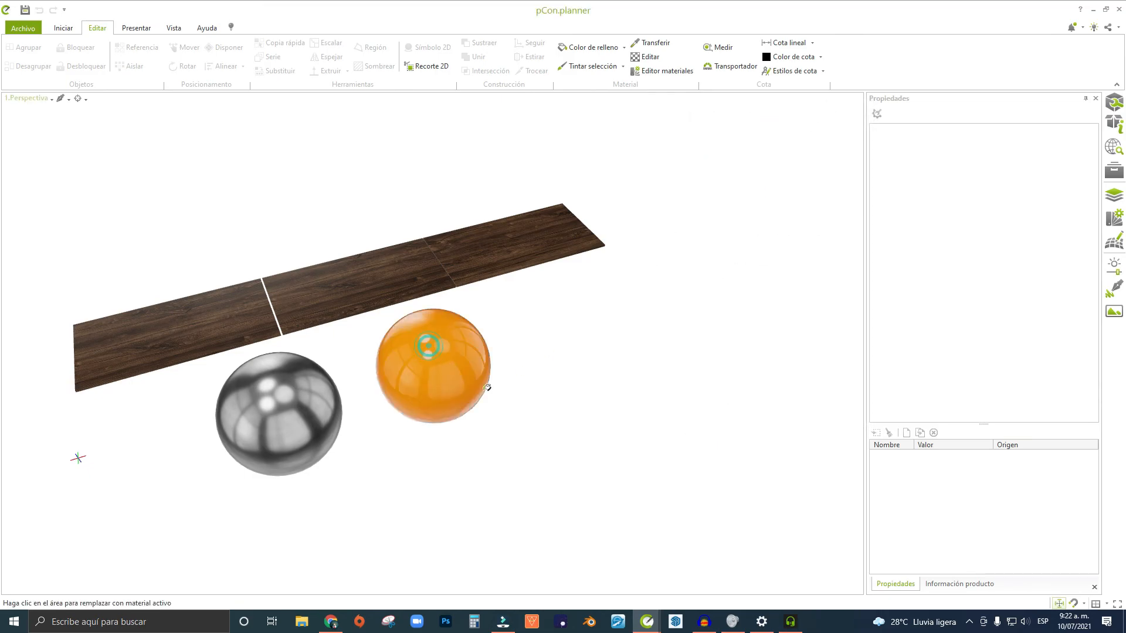
# Set the orange plastic's roughness to 28 and its brightness to 27.
pyautogui.scroll(5, 440, 367)
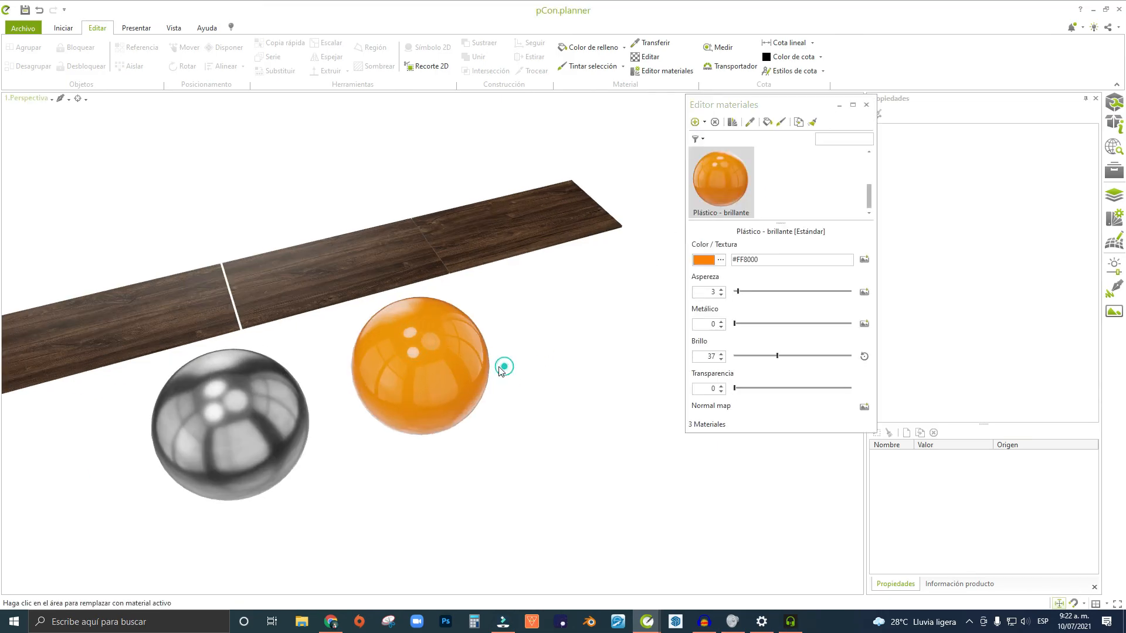
pyautogui.moveTo(477, 325); pyautogui.dragTo(553, 356, button='middle')
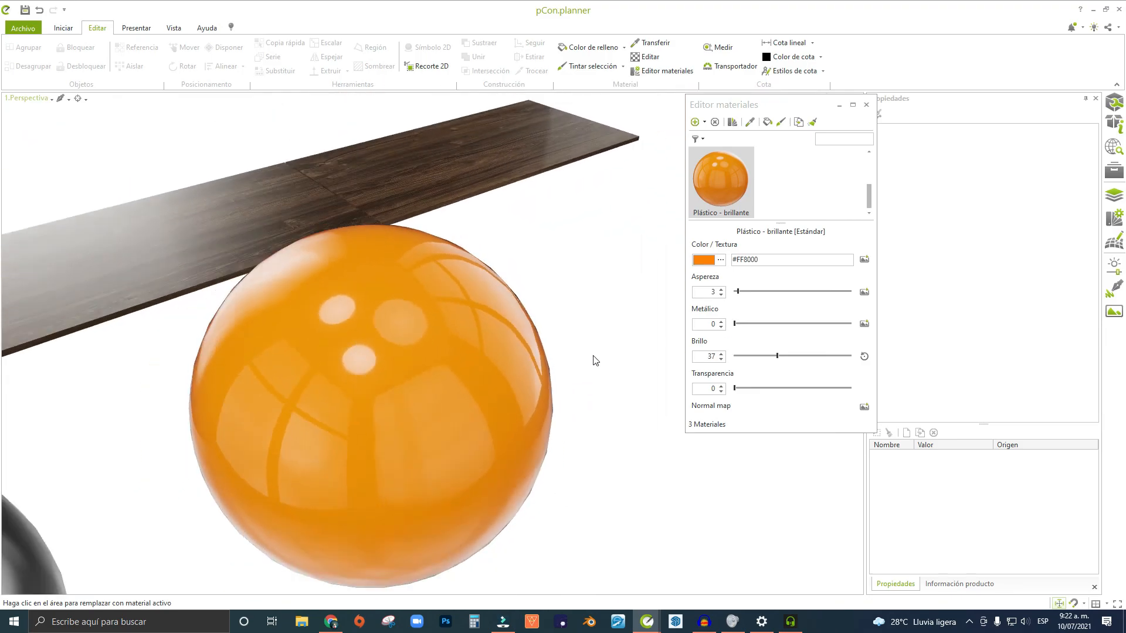
pyautogui.moveTo(737, 291); pyautogui.dragTo(766, 311)
pyautogui.moveTo(777, 356)
pyautogui.mouseDown()
pyautogui.moveTo(810, 356)
pyautogui.moveTo(764, 356)
pyautogui.mouseUp()
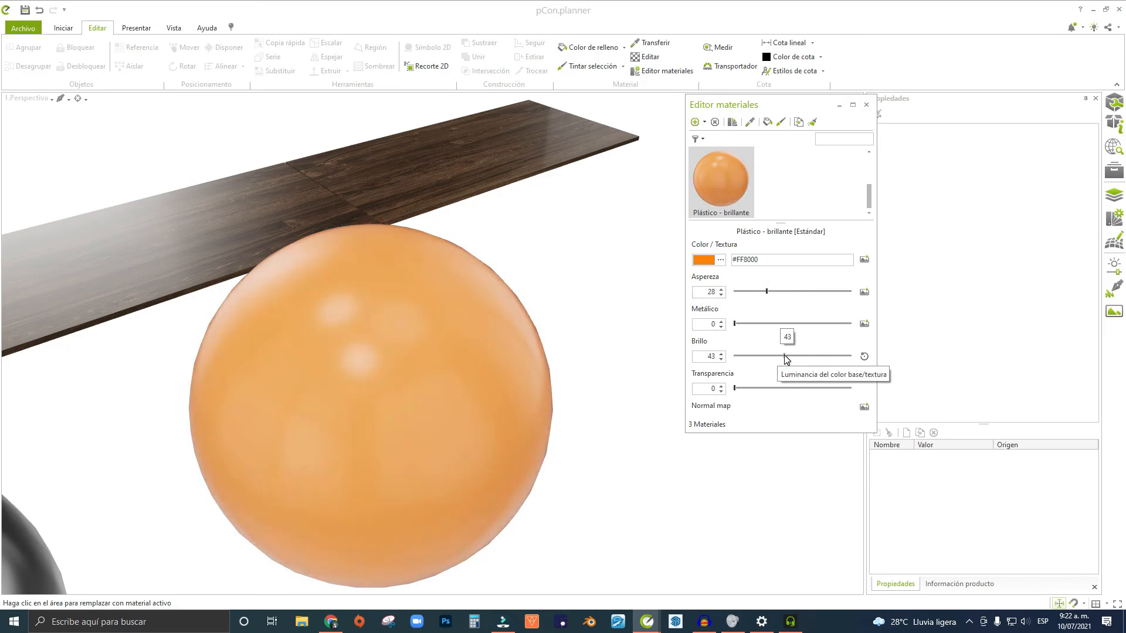
pyautogui.click(721, 354)
pyautogui.moveTo(464, 346); pyautogui.dragTo(369, 374, button='middle')
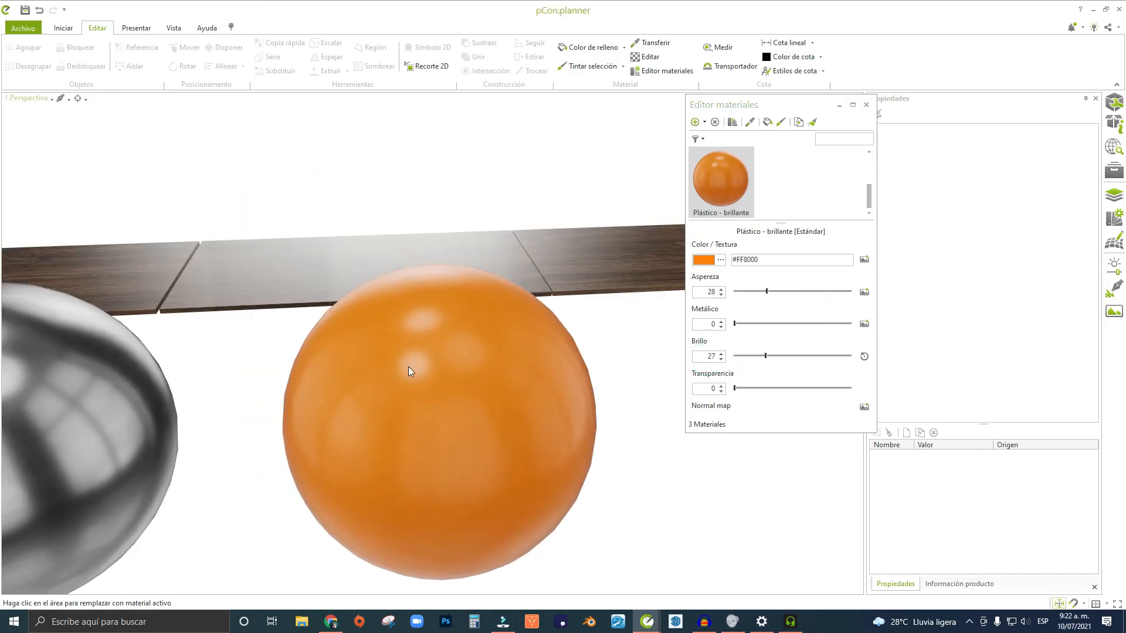
# Keep the orange plastic's metallic value at 0 and set its roughness to 3.
pyautogui.scroll(-2, 505, 359)
pyautogui.scroll(4, 459, 342)
pyautogui.moveTo(502, 357); pyautogui.dragTo(474, 368, button='middle')
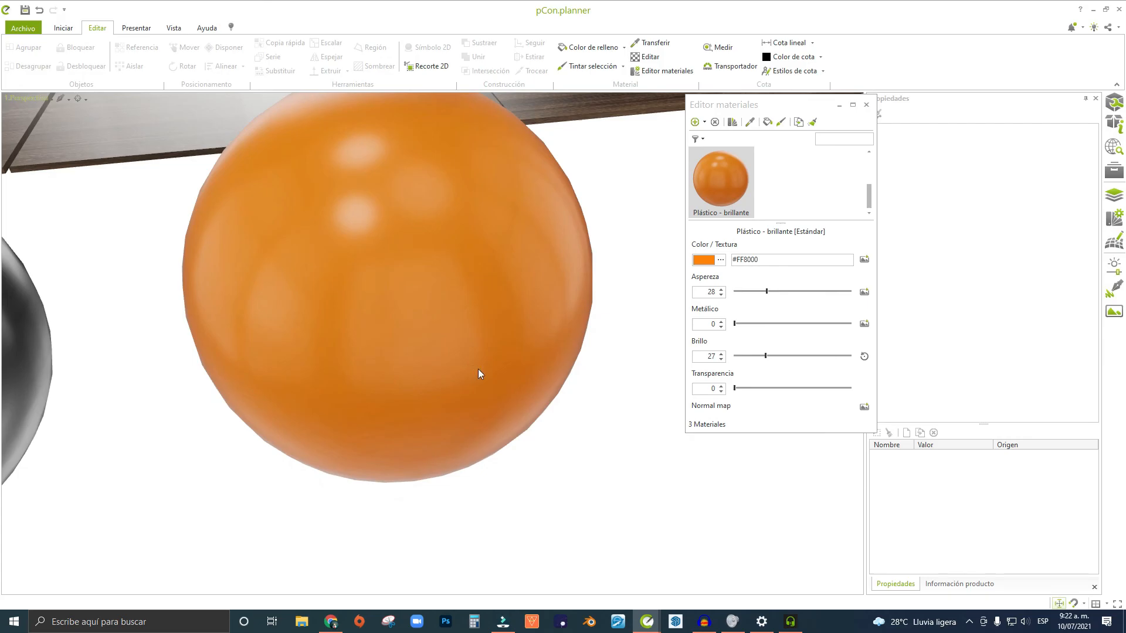
pyautogui.scroll(-1, 637, 345)
pyautogui.moveTo(735, 323); pyautogui.dragTo(703, 326)
pyautogui.moveTo(766, 291); pyautogui.dragTo(742, 295)
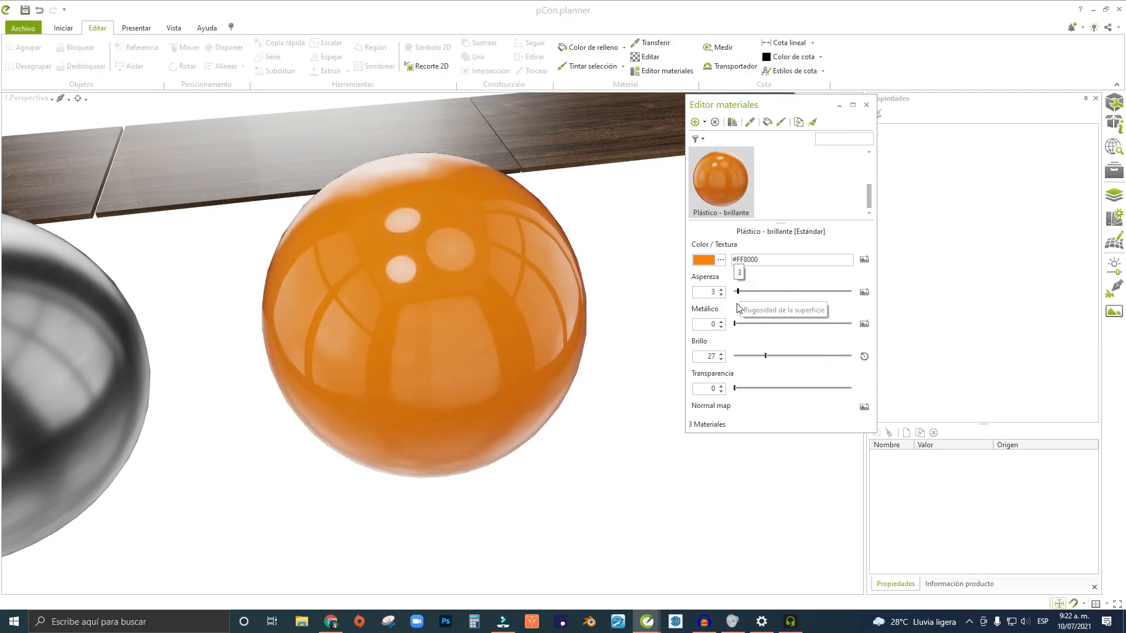
# Compare the metal and plastic spheres from several angles and move the materials editor clear of the orange sphere.
pyautogui.scroll(-3, 580, 384)
pyautogui.moveTo(389, 318); pyautogui.dragTo(511, 309, button='right')
pyautogui.scroll(-3, 494, 336)
pyautogui.scroll(5, 372, 315)
pyautogui.moveTo(391, 347); pyautogui.dragTo(511, 351, button='right')
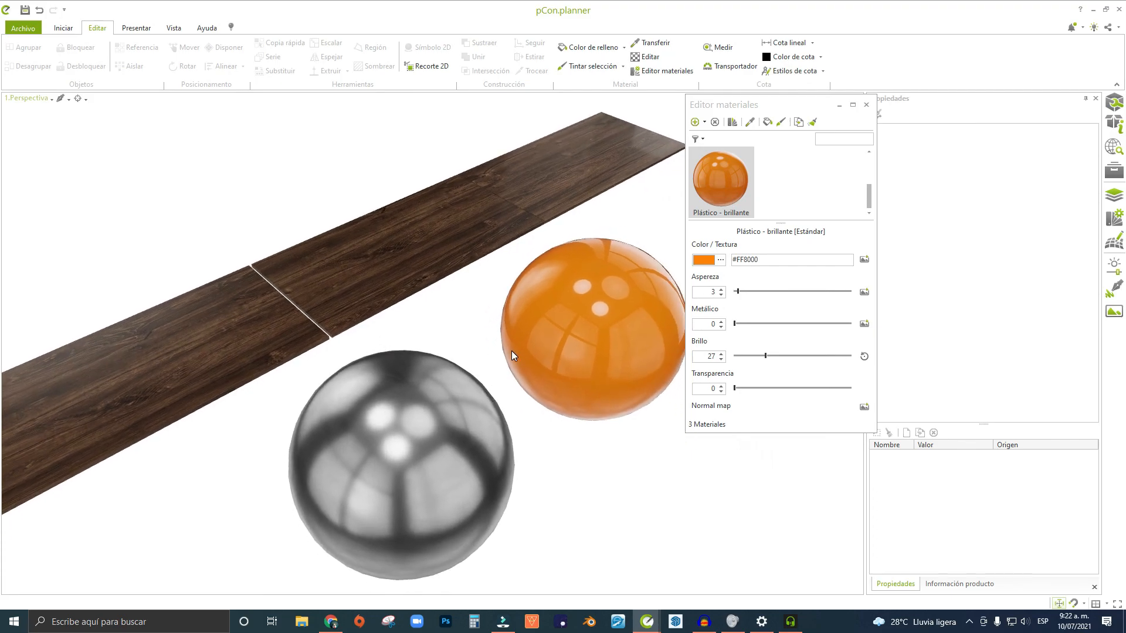
pyautogui.moveTo(723, 107); pyautogui.dragTo(809, 130)
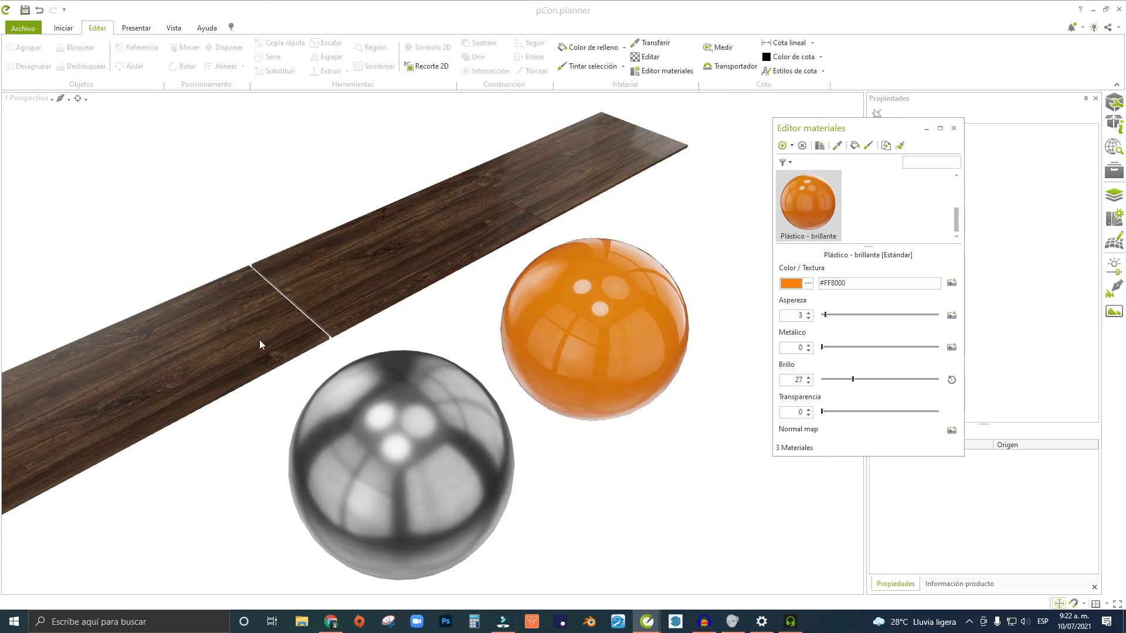
# Change the metal sphere's texture to a fitted box mapping, reset the mapping, and leave the texture editor.
pyautogui.click(647, 56)
pyautogui.click(378, 417)
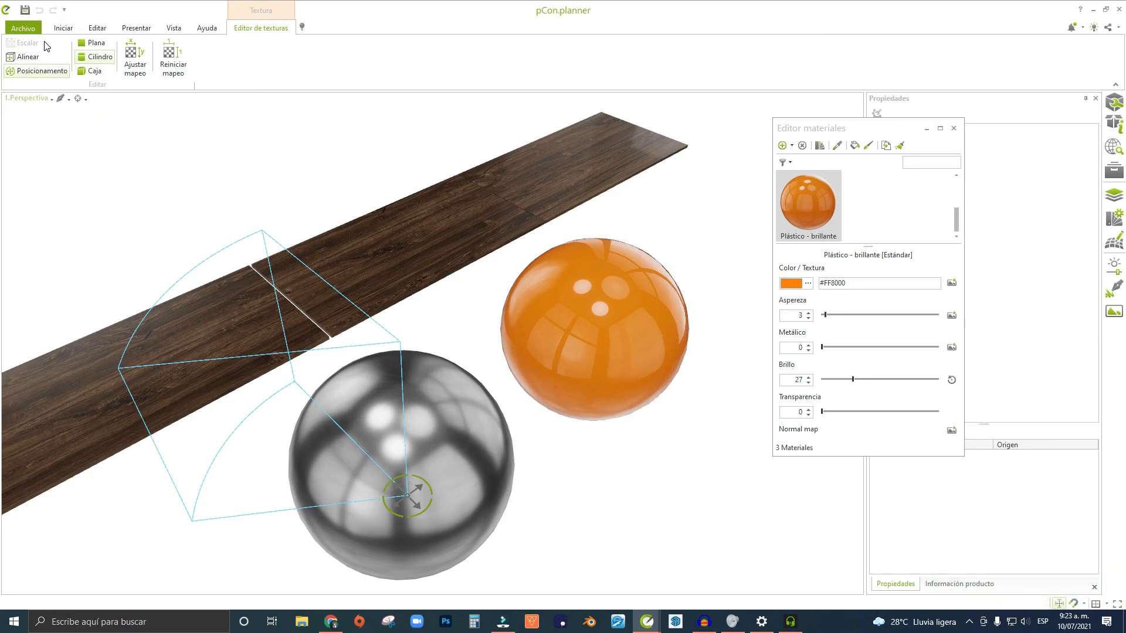
pyautogui.click(135, 56)
pyautogui.moveTo(404, 226); pyautogui.dragTo(372, 242, button='middle')
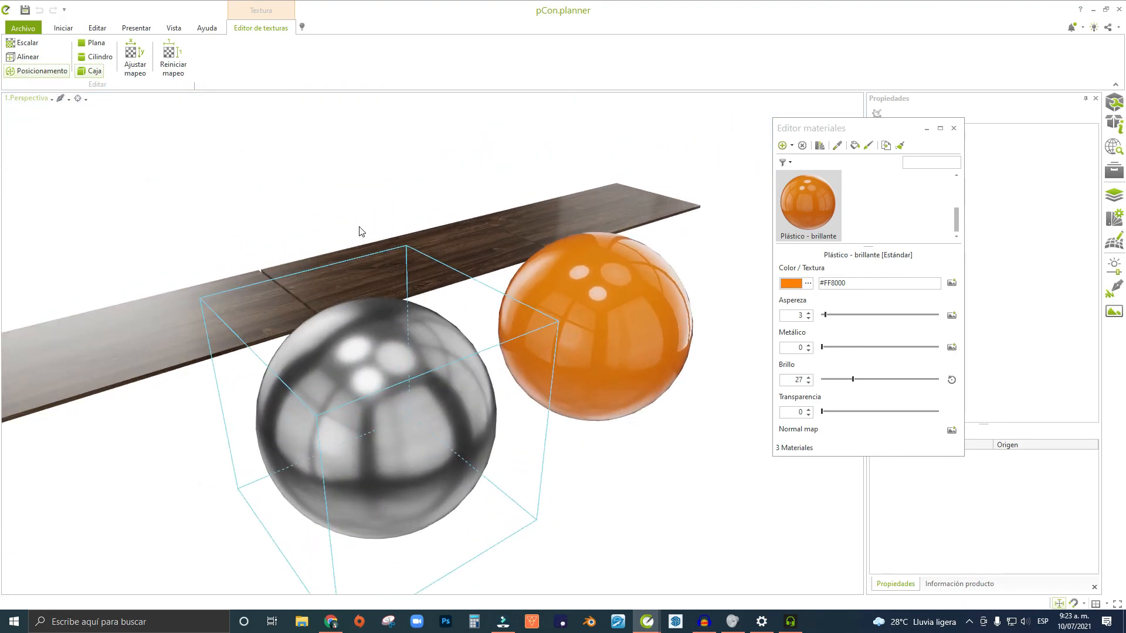
pyautogui.click(170, 73)
pyautogui.click(668, 138)
pyautogui.moveTo(421, 387); pyautogui.dragTo(416, 414, button='middle')
pyautogui.scroll(-3, 434, 365)
pyautogui.moveTo(434, 365); pyautogui.dragTo(539, 382, button='middle')
pyautogui.scroll(3, 513, 364)
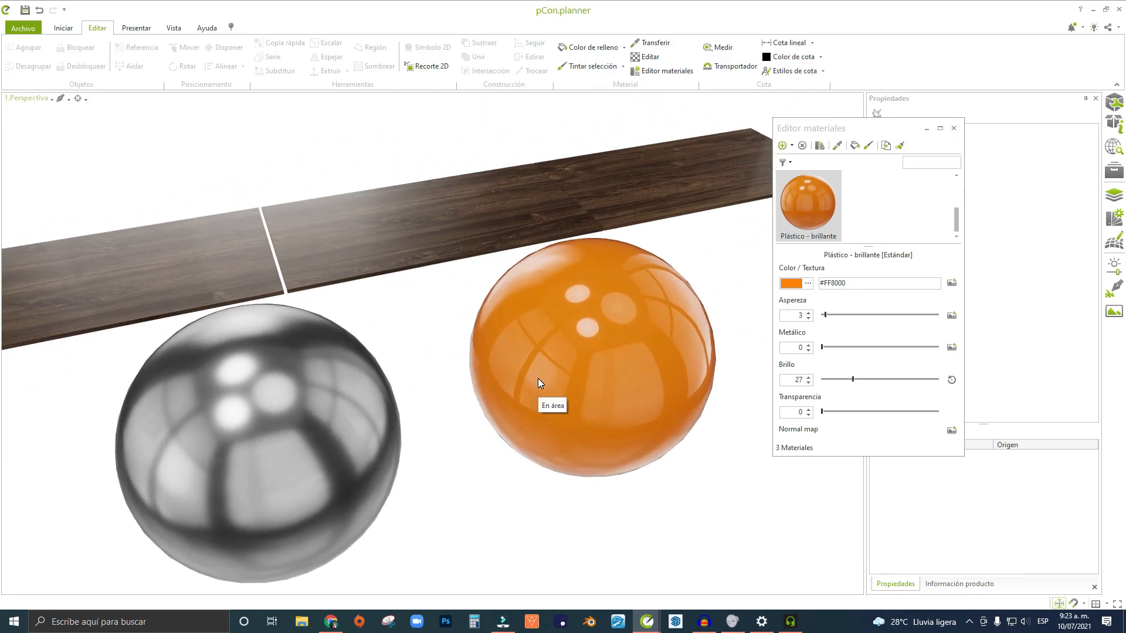